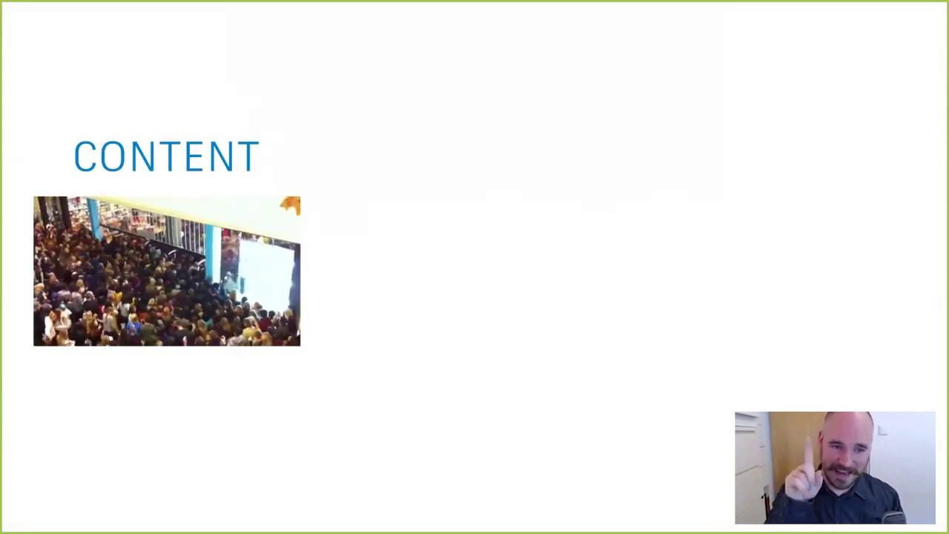
pyautogui.press('Right')
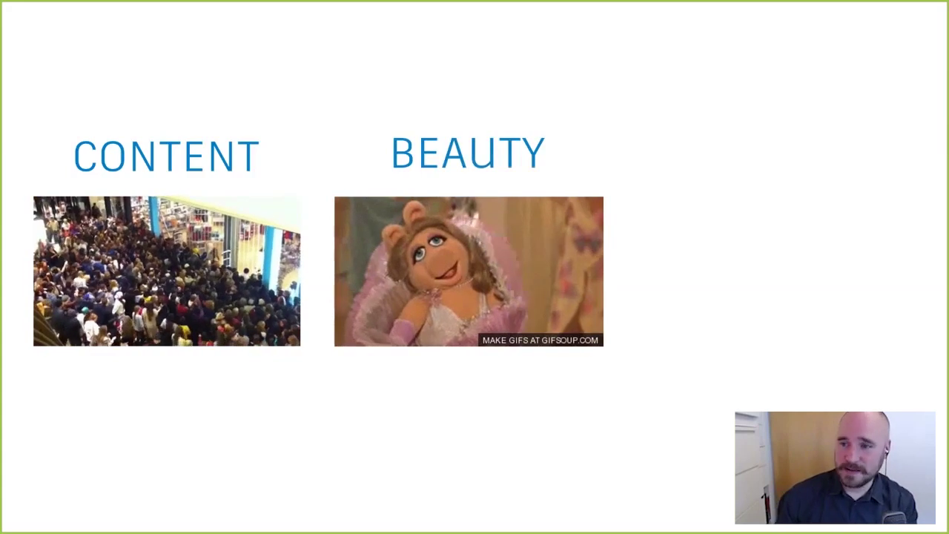
pyautogui.press('Right')
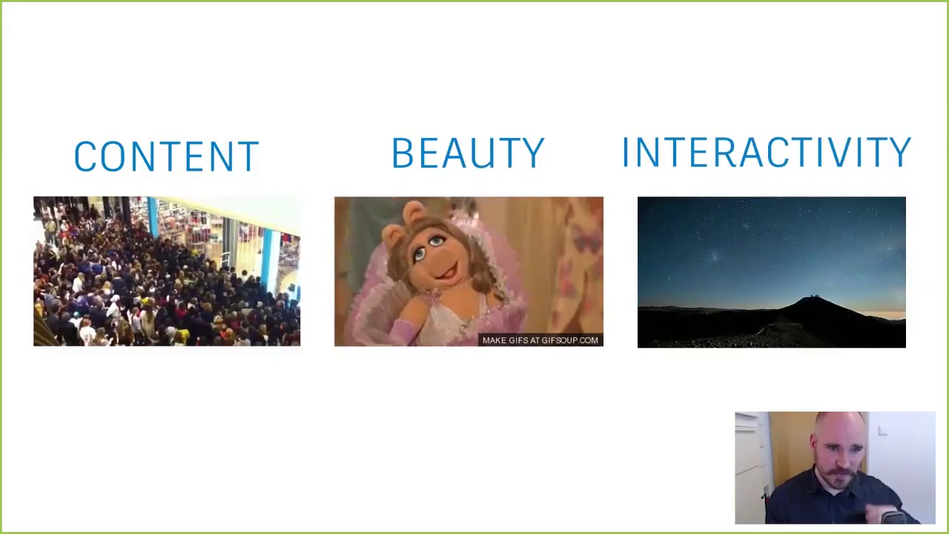
pyautogui.press('Right')
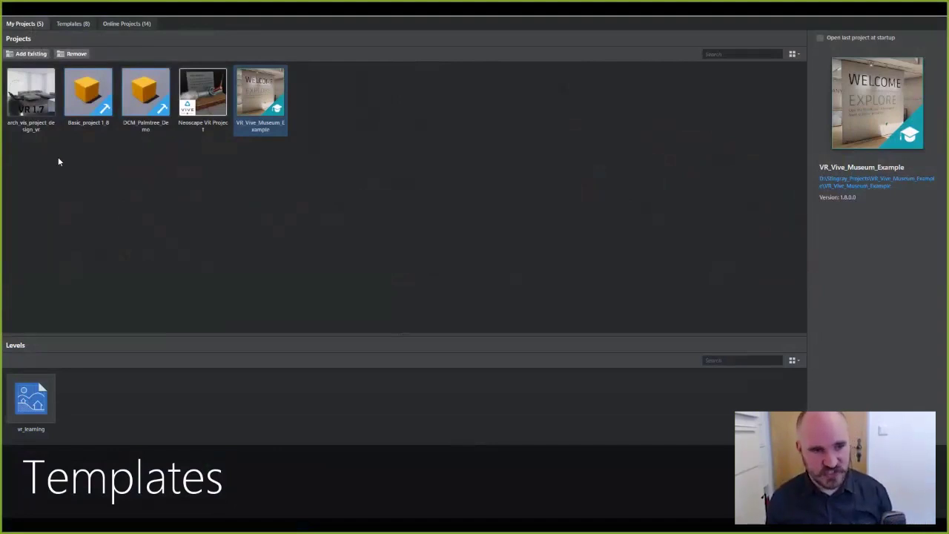
# Look through the existing projects and the available VR project templates
pyautogui.click(30, 92)
pyautogui.click(87, 92)
pyautogui.click(145, 93)
pyautogui.click(203, 97)
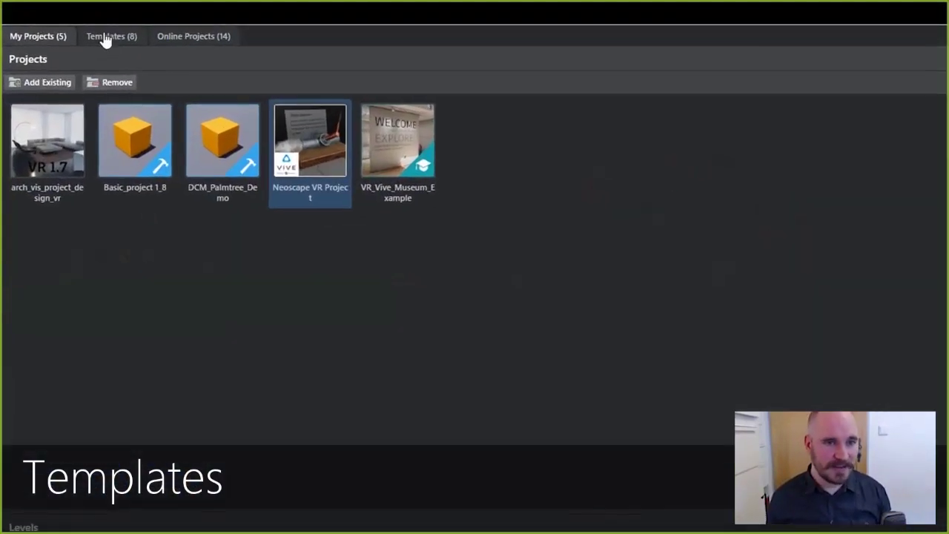
pyautogui.click(105, 39)
pyautogui.click(415, 173)
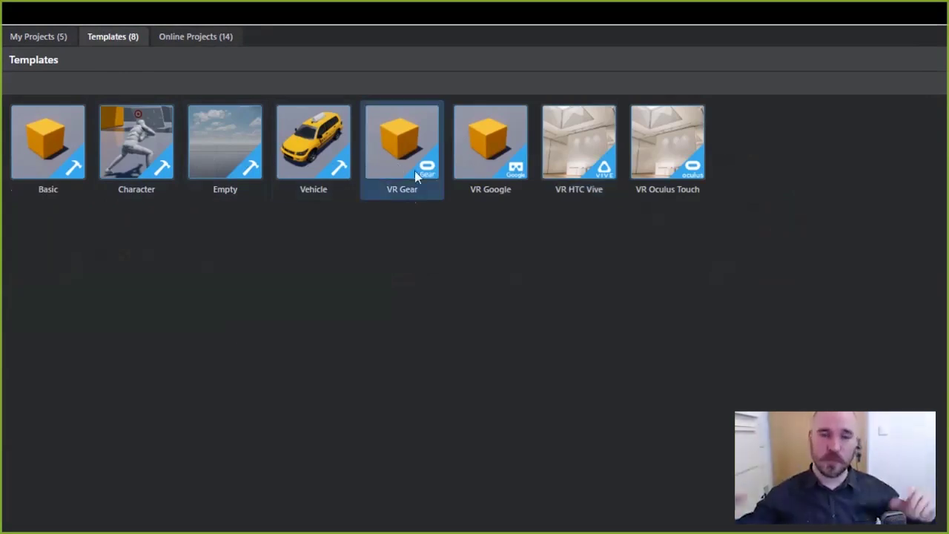
pyautogui.click(507, 172)
pyautogui.click(590, 173)
pyautogui.click(664, 175)
pyautogui.click(584, 172)
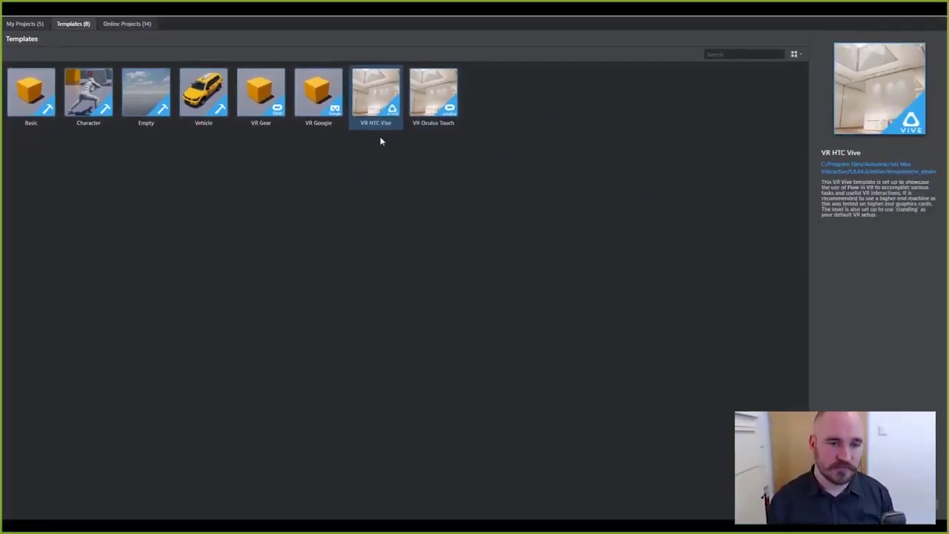
# Create a project named My_VR_Project from the VR HTC Vive template in the D:/Stingray_Projects/DEMO folder
pyautogui.doubleClick(376, 94)
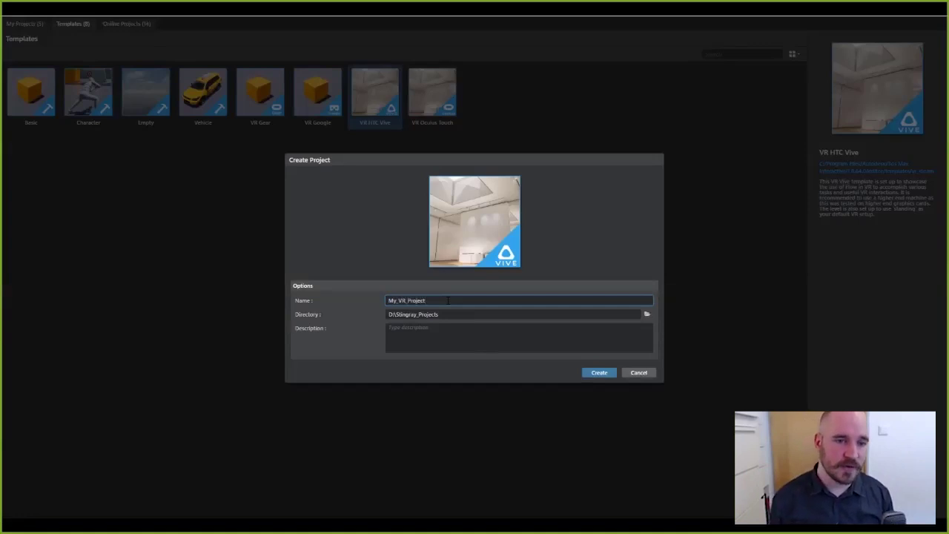
pyautogui.click(647, 315)
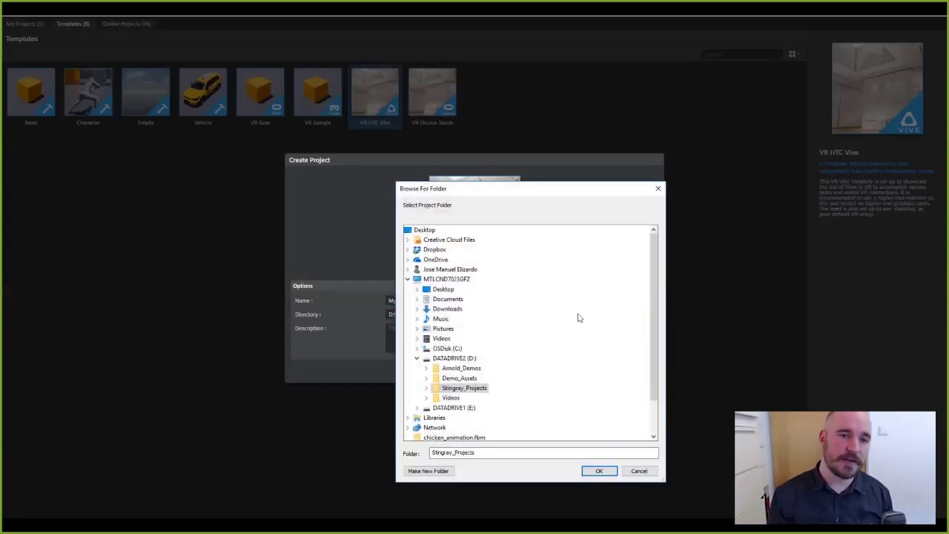
pyautogui.click(427, 389)
pyautogui.click(597, 470)
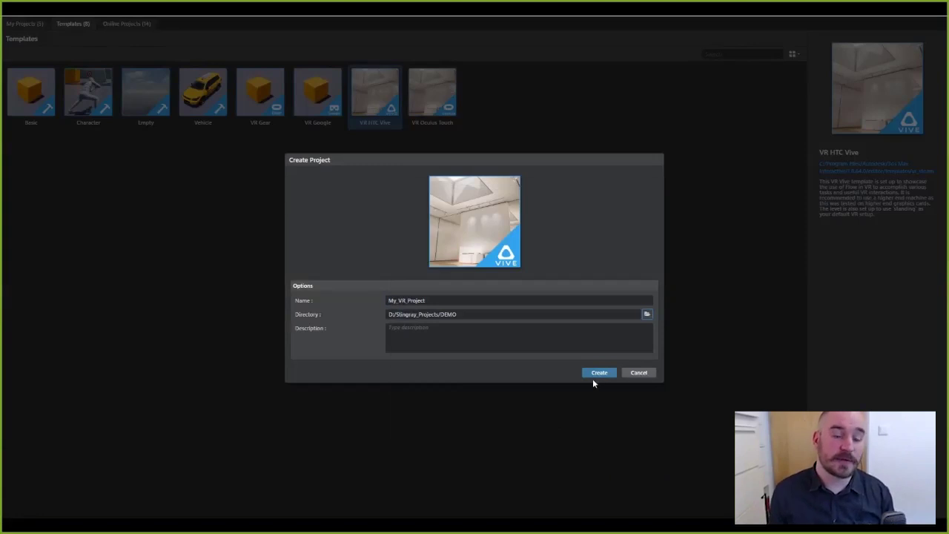
pyautogui.click(594, 374)
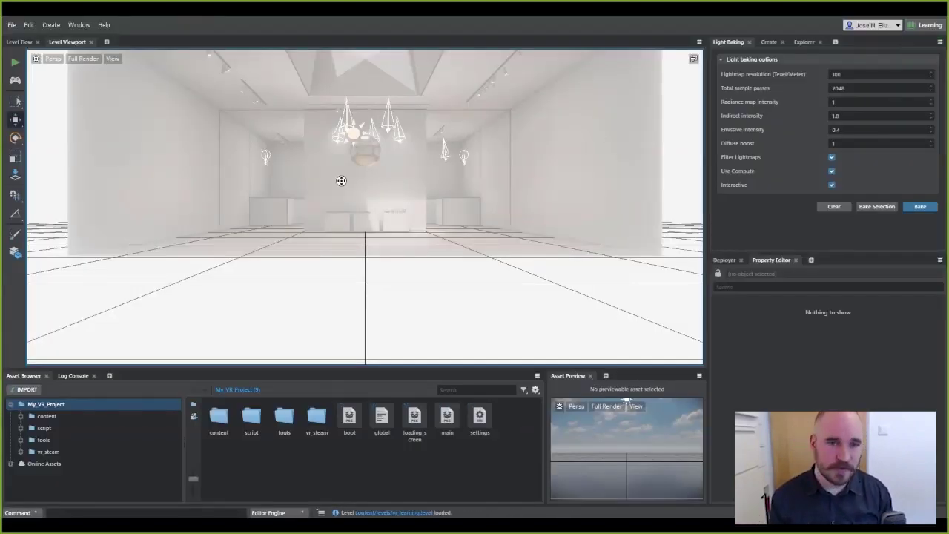
pyautogui.press('w')
pyautogui.moveTo(341, 181)
pyautogui.mouseDown(button='right')
pyautogui.moveTo(323, 178)
pyautogui.moveTo(341, 196)
pyautogui.moveTo(330, 181)
pyautogui.moveTo(270, 183)
pyautogui.moveTo(356, 190)
pyautogui.moveTo(344, 187)
pyautogui.mouseUp(button='right')
pyautogui.click(12, 24)
pyautogui.click(22, 44)
pyautogui.keyDown('alt'); pyautogui.moveTo(417, 248); pyautogui.dragTo(416, 255, button='middle'); pyautogui.keyUp('alt')
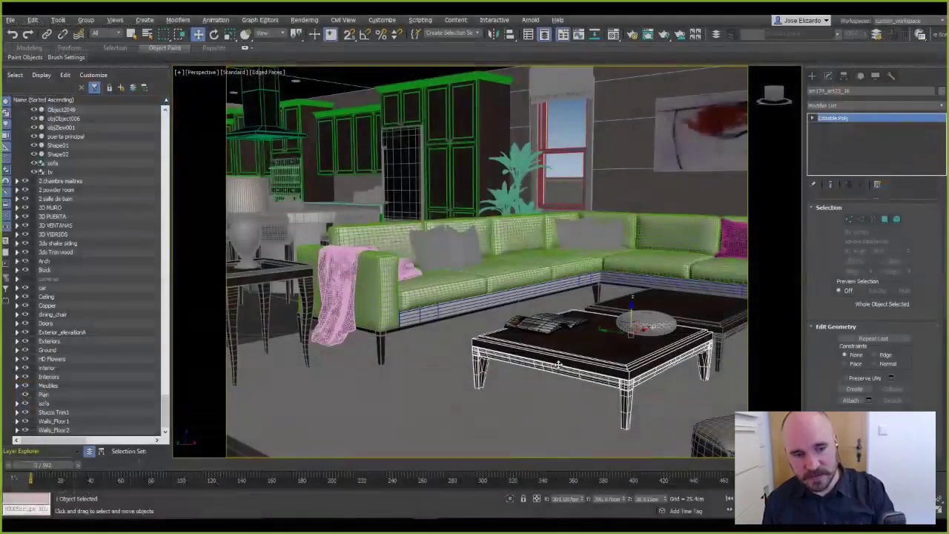
# Reposition the open magazine and the round patterned vase on the front coffee table
pyautogui.keyDown('alt'); pyautogui.moveTo(559, 364); pyautogui.dragTo(512, 316, button='middle'); pyautogui.keyUp('alt')
pyautogui.moveTo(478, 289); pyautogui.dragTo(501, 287)
pyautogui.rightClick(501, 286)
pyautogui.click(460, 320)
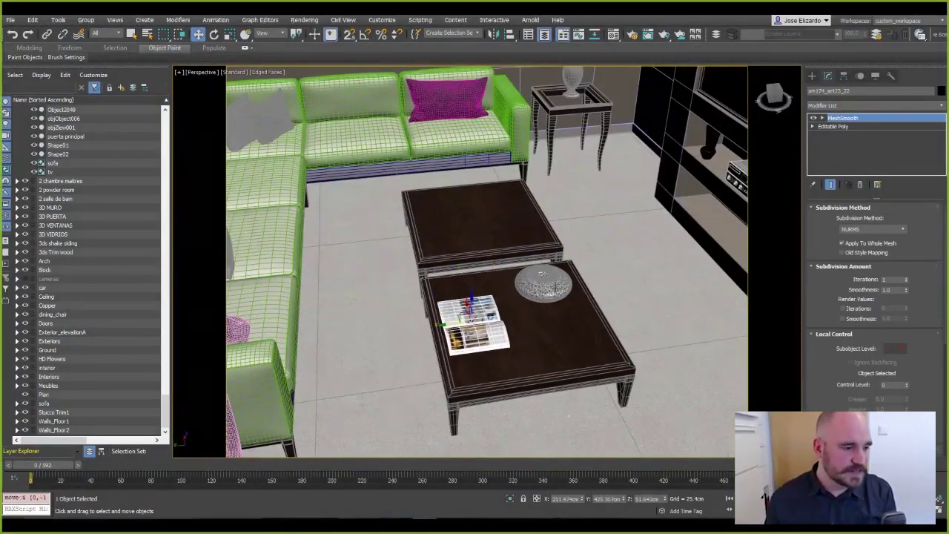
pyautogui.click(555, 285)
pyautogui.moveTo(497, 292); pyautogui.dragTo(498, 296)
# Look through the 01_coffee_table camera with edged faces hidden and show the top view alongside it
pyautogui.press('c')
pyautogui.doubleClick(451, 203)
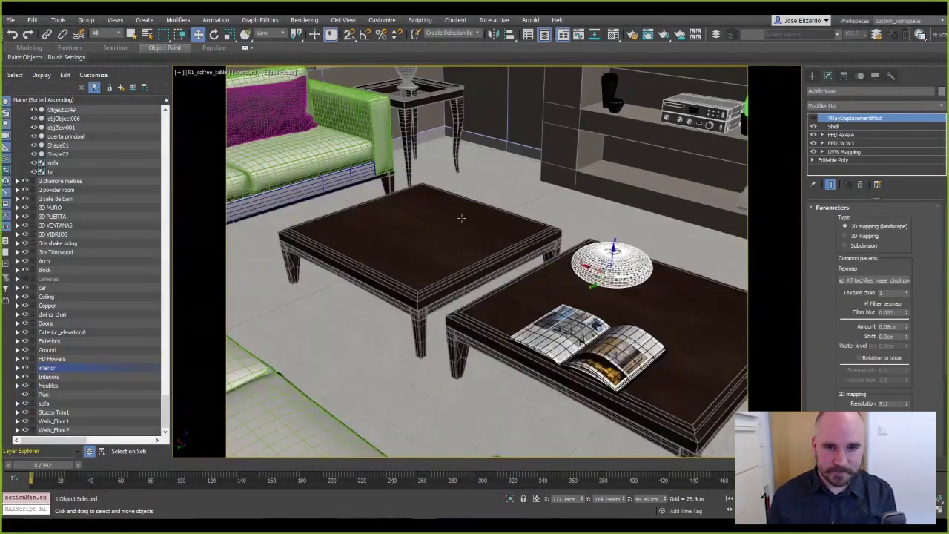
pyautogui.press('F4')
pyautogui.hotkey('alt', 'w')
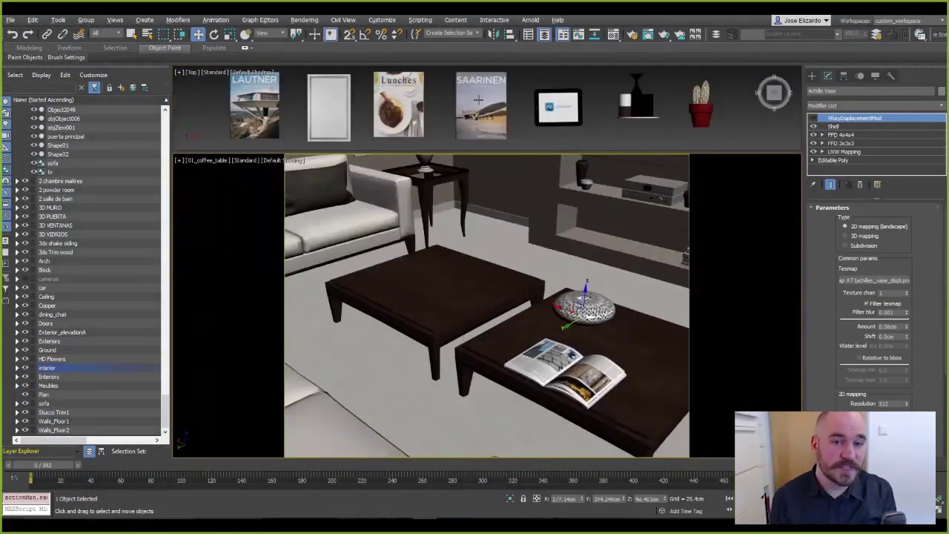
pyautogui.click(720, 108)
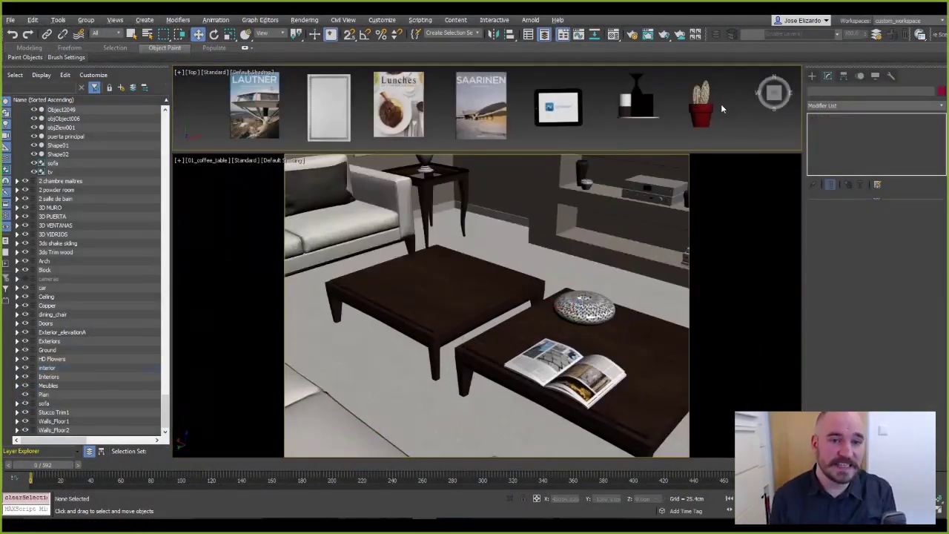
# Stack the white, Lautner, Lunches and Saarinen books on the empty coffee table with Select and Place, rotating them slightly
pyautogui.rightClick(247, 35)
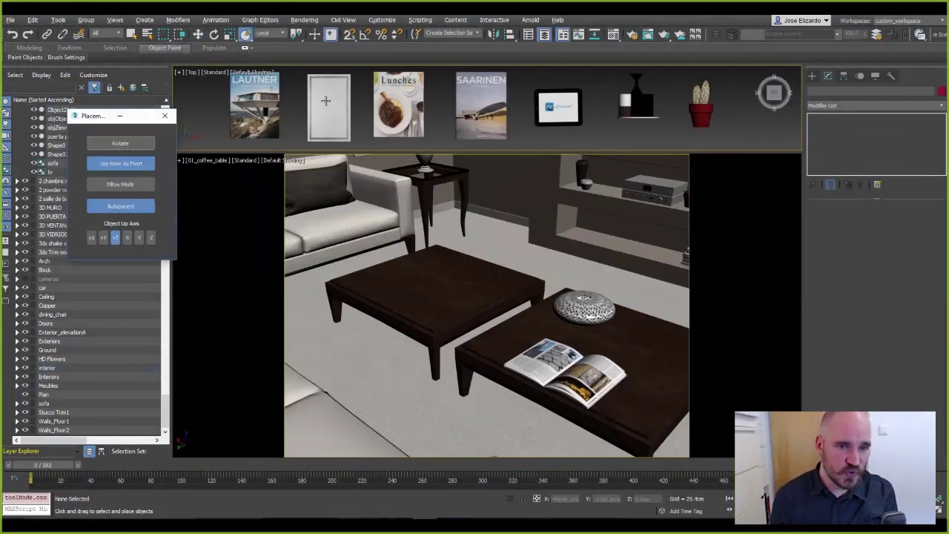
pyautogui.moveTo(326, 100); pyautogui.dragTo(408, 272)
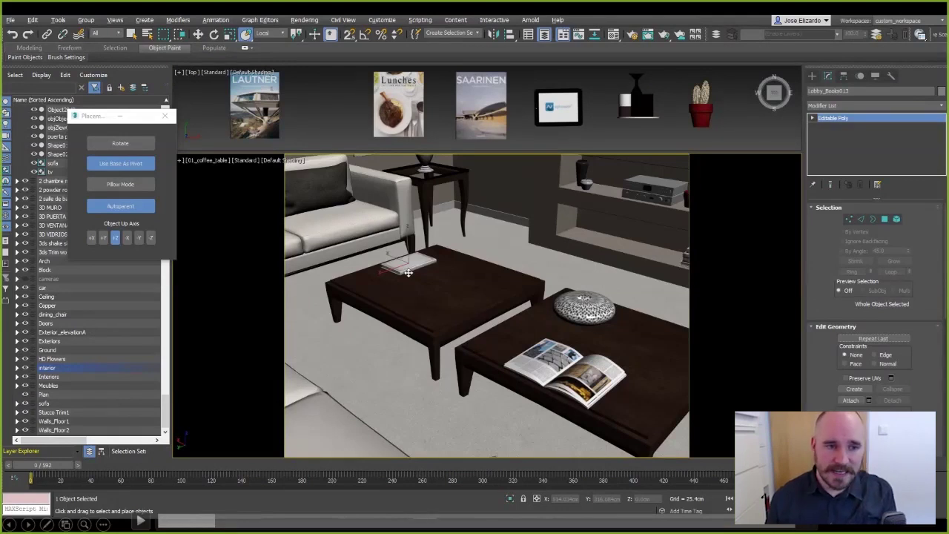
pyautogui.moveTo(255, 112); pyautogui.dragTo(407, 280)
pyautogui.press('y')
pyautogui.moveTo(398, 107); pyautogui.dragTo(402, 274)
pyautogui.press('y')
pyautogui.moveTo(479, 110); pyautogui.dragTo(400, 270)
pyautogui.press('y')
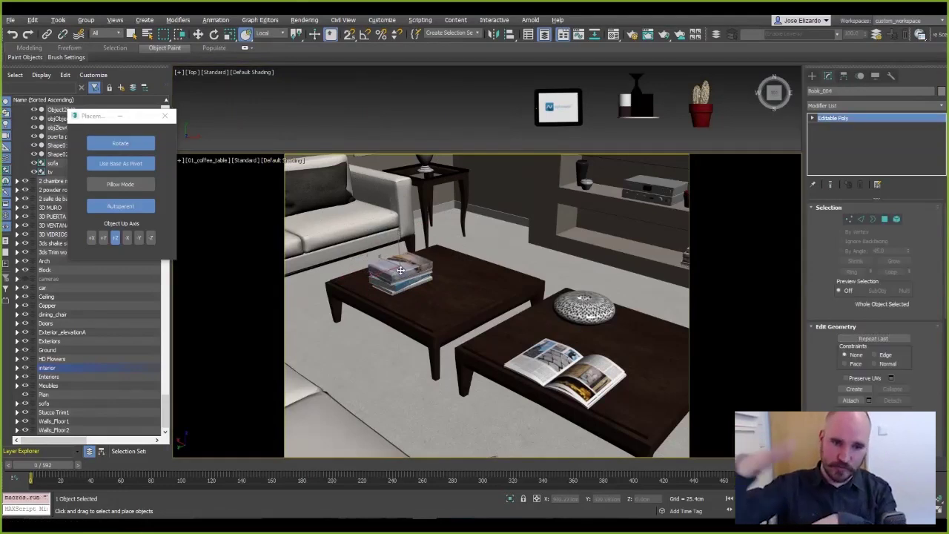
pyautogui.press('y')
pyautogui.press('y')
# Arrange the tablet, the dark vase set, the potted cactus and the top book across the coffee table
pyautogui.moveTo(560, 109); pyautogui.dragTo(458, 294)
pyautogui.press('y')
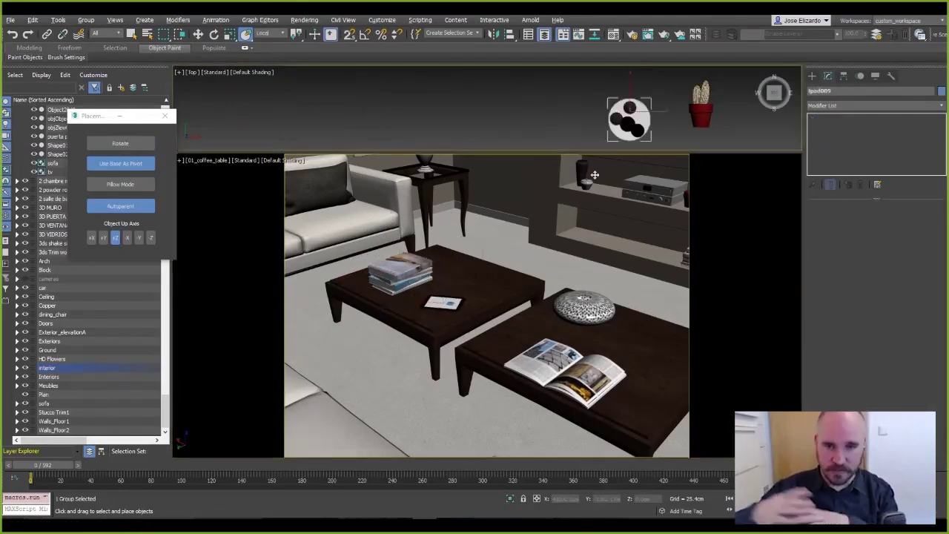
pyautogui.moveTo(636, 116); pyautogui.dragTo(487, 278)
pyautogui.moveTo(395, 263)
pyautogui.mouseDown()
pyautogui.moveTo(470, 276)
pyautogui.moveTo(447, 288)
pyautogui.moveTo(449, 280)
pyautogui.moveTo(494, 289)
pyautogui.mouseUp()
pyautogui.click(481, 304)
pyautogui.moveTo(431, 304); pyautogui.dragTo(409, 302, button='middle')
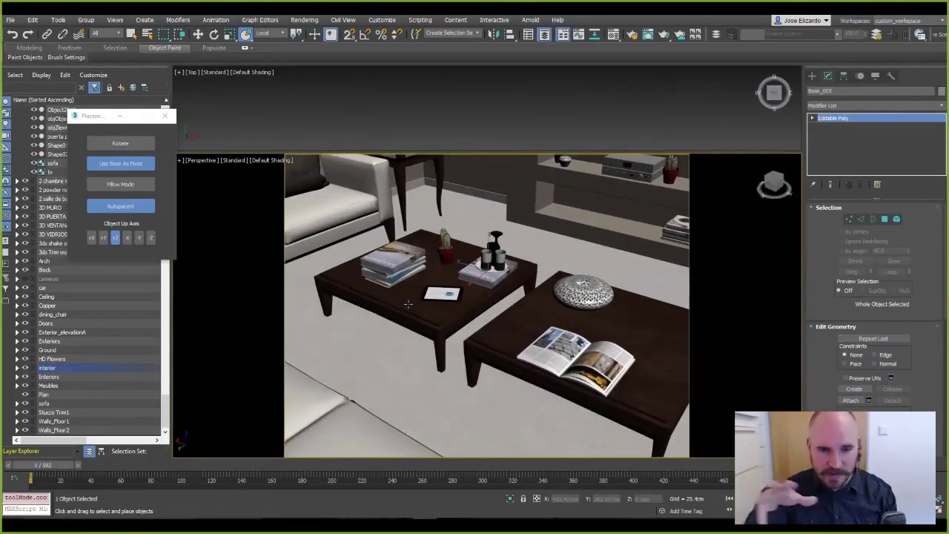
# Try moving the book beneath the vase set together with the objects parented to it
pyautogui.click(410, 301)
pyautogui.press('w')
pyautogui.moveTo(413, 279); pyautogui.dragTo(390, 277)
pyautogui.hotkey('ctrl', 'z')
pyautogui.hotkey('ctrl', 'z')
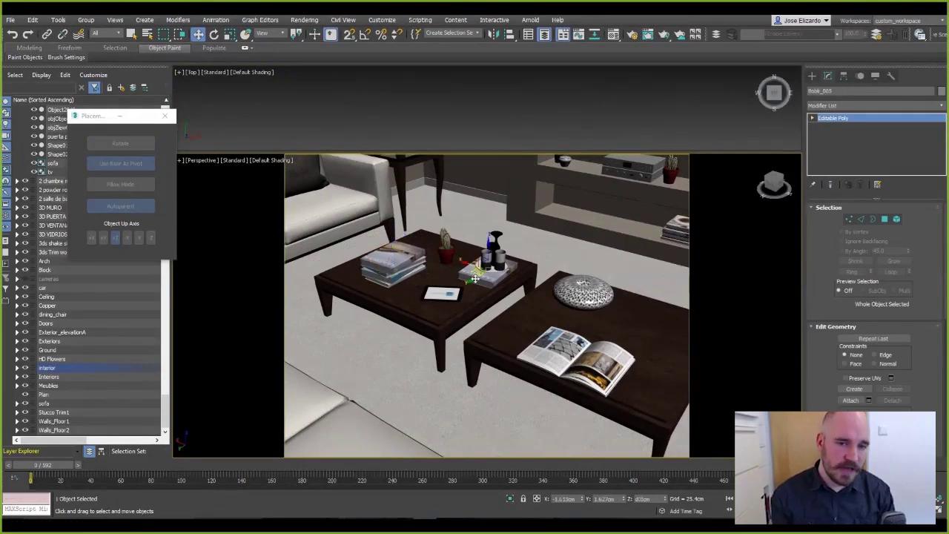
pyautogui.keyDown('alt'); pyautogui.moveTo(520, 310); pyautogui.dragTo(434, 319, button='middle'); pyautogui.keyUp('alt')
pyautogui.click(588, 317)
pyautogui.scroll(-3, 443, 317)
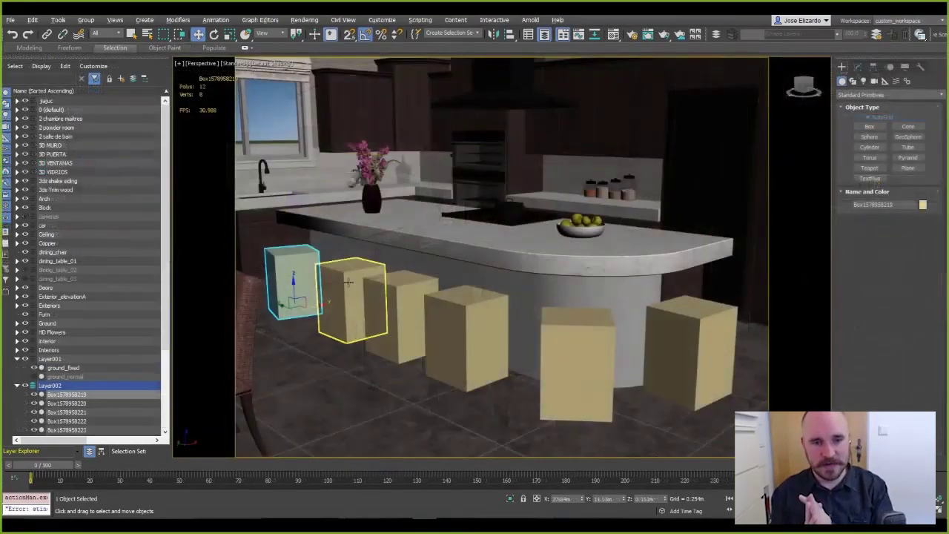
# Add the other five placeholder boxes around the kitchen island to the selection
pyautogui.keyDown('ctrl'); pyautogui.click(349, 297); pyautogui.keyUp('ctrl')
pyautogui.keyDown('ctrl'); pyautogui.click(400, 318); pyautogui.keyUp('ctrl')
pyautogui.keyDown('ctrl'); pyautogui.click(467, 338); pyautogui.keyUp('ctrl')
pyautogui.keyDown('ctrl'); pyautogui.click(576, 349); pyautogui.keyUp('ctrl')
pyautogui.keyDown('ctrl'); pyautogui.click(728, 329); pyautogui.keyUp('ctrl')
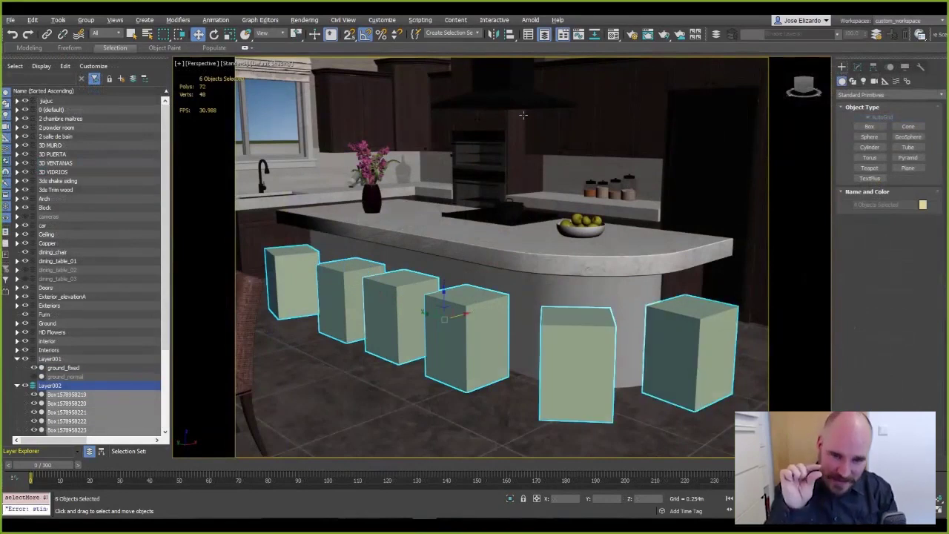
# Open the Asset Library and preview stool.max from the Props folder of Asset_library
pyautogui.click(466, 37)
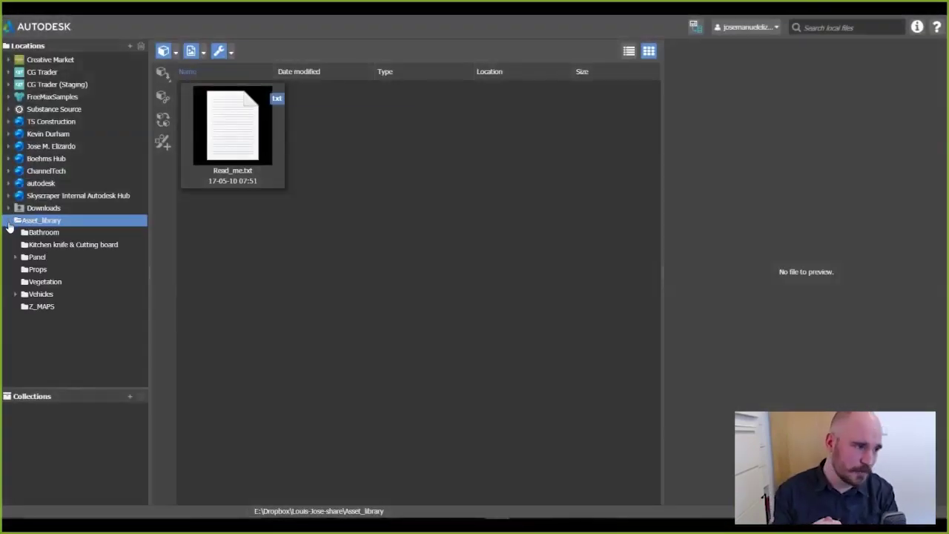
pyautogui.click(37, 269)
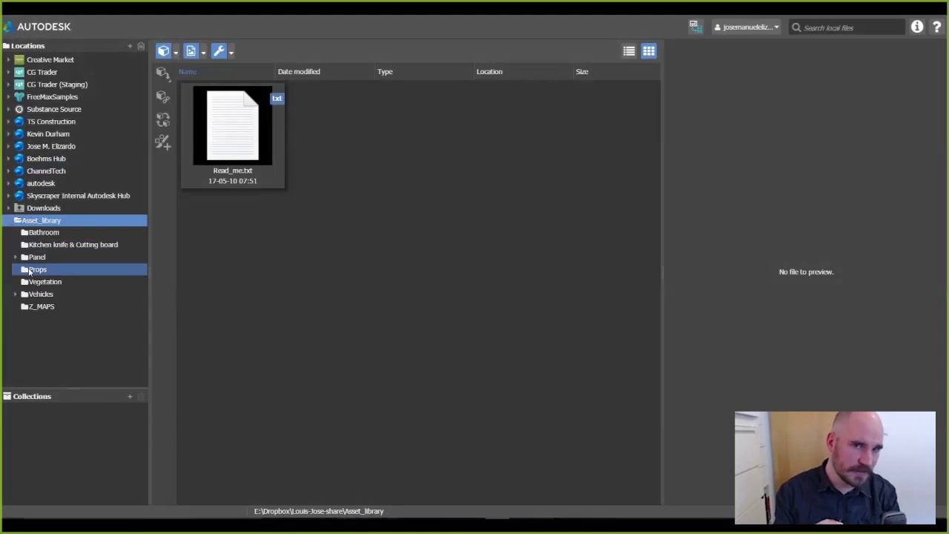
pyautogui.click(247, 111)
pyautogui.click(331, 111)
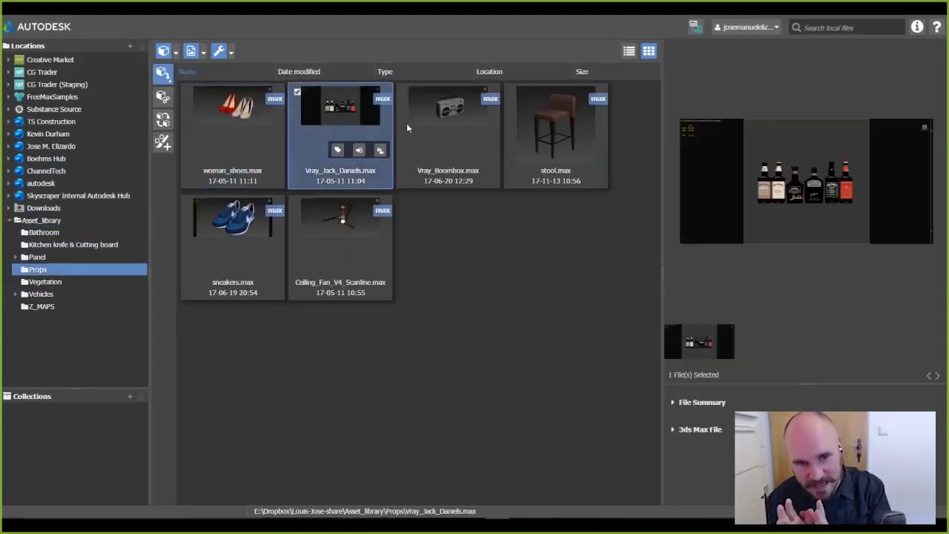
pyautogui.moveTo(660, 200); pyautogui.dragTo(709, 360)
pyautogui.scroll(-2, 816, 296)
pyautogui.scroll(2, 816, 297)
pyautogui.click(566, 118)
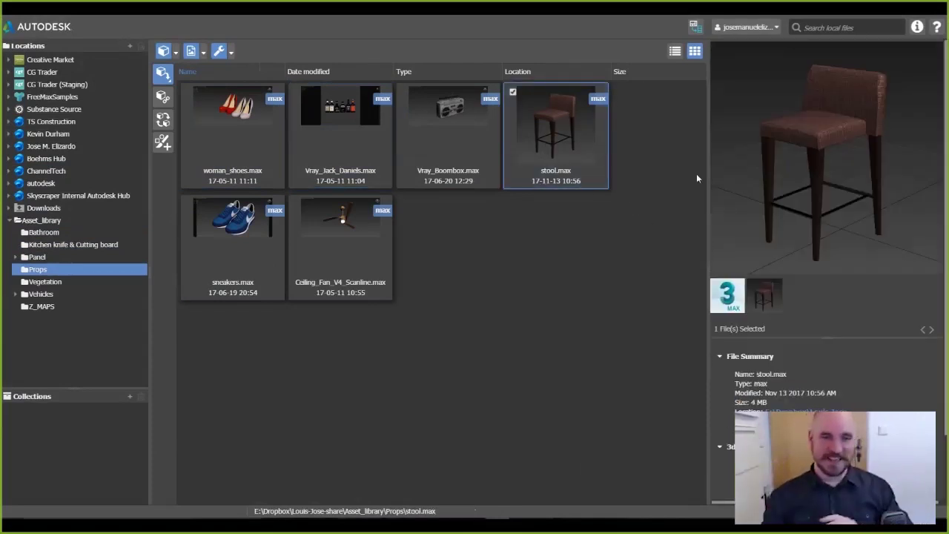
pyautogui.moveTo(711, 206); pyautogui.dragTo(713, 274)
# Replace the six selected placeholder boxes with stool.max from the Asset Library
pyautogui.click(163, 119)
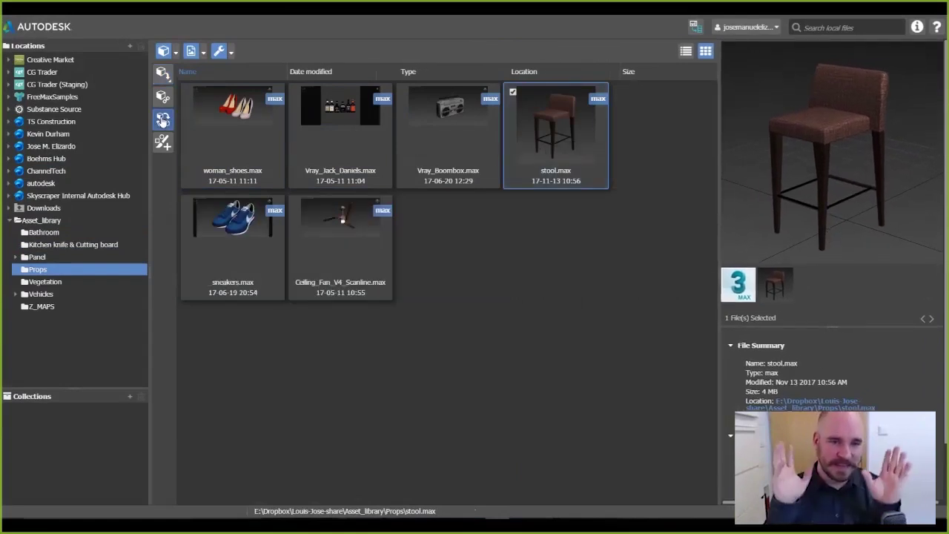
pyautogui.moveTo(271, 14); pyautogui.dragTo(219, 49)
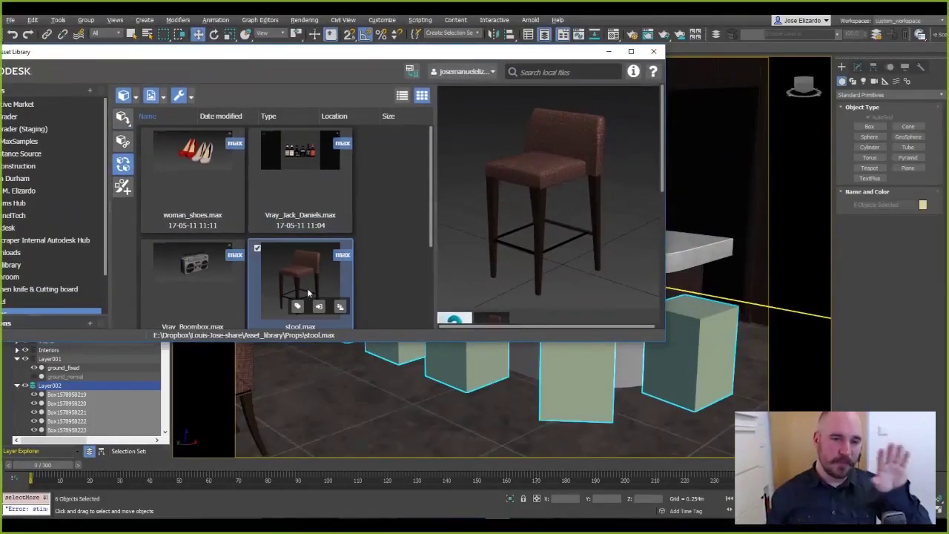
pyautogui.moveTo(492, 276); pyautogui.dragTo(625, 386)
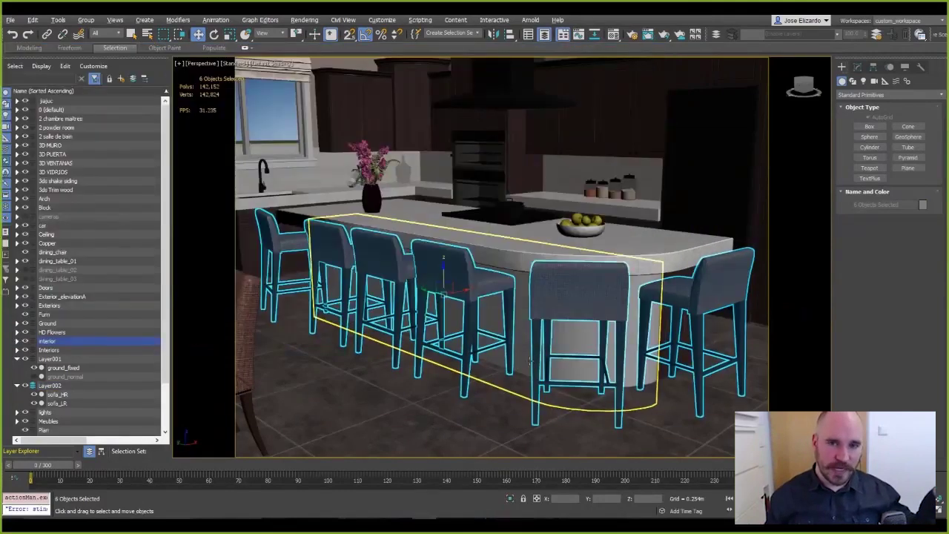
pyautogui.click(508, 384)
pyautogui.keyDown('alt'); pyautogui.moveTo(510, 377); pyautogui.dragTo(487, 353, button='middle'); pyautogui.keyUp('alt')
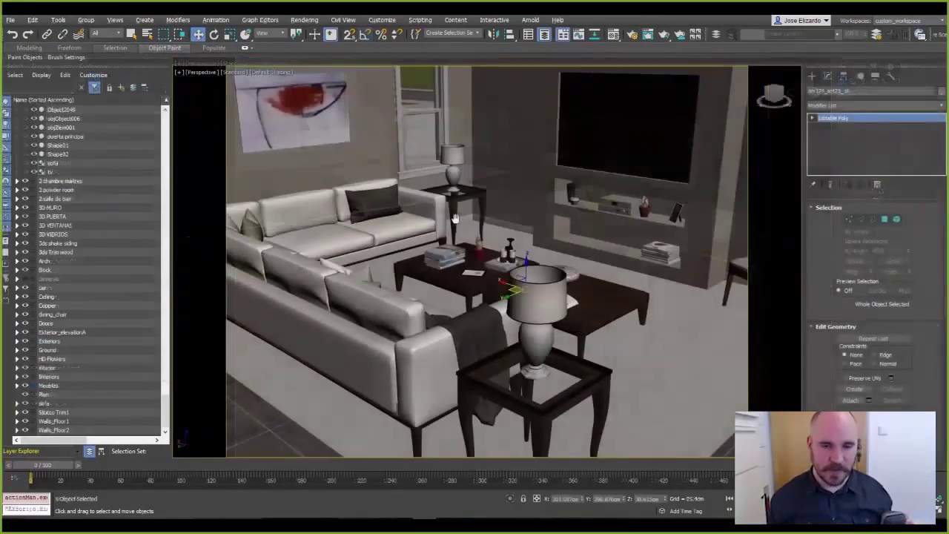
# Send the entire level to the interactive engine, targeting the content/models/AU_Alpha_Vision_02 folder
pyautogui.click(503, 21)
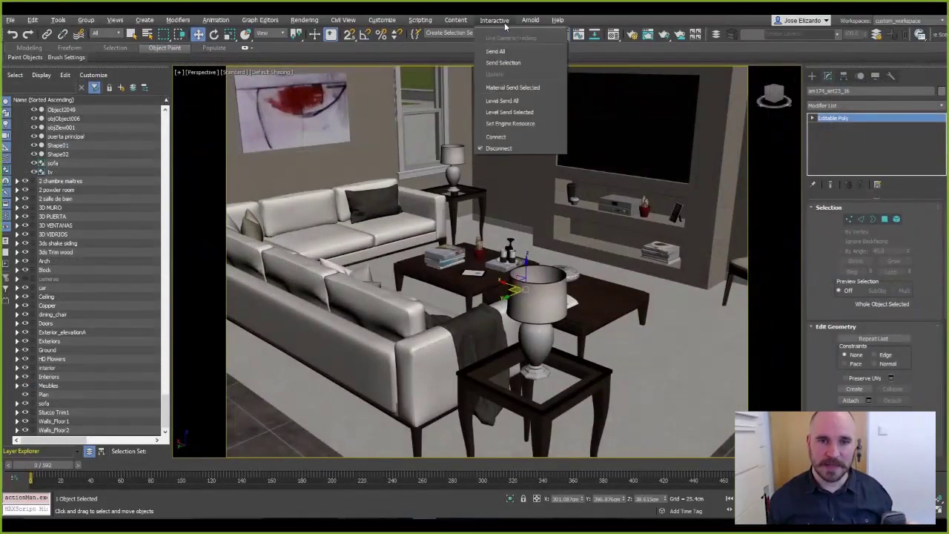
pyautogui.click(529, 101)
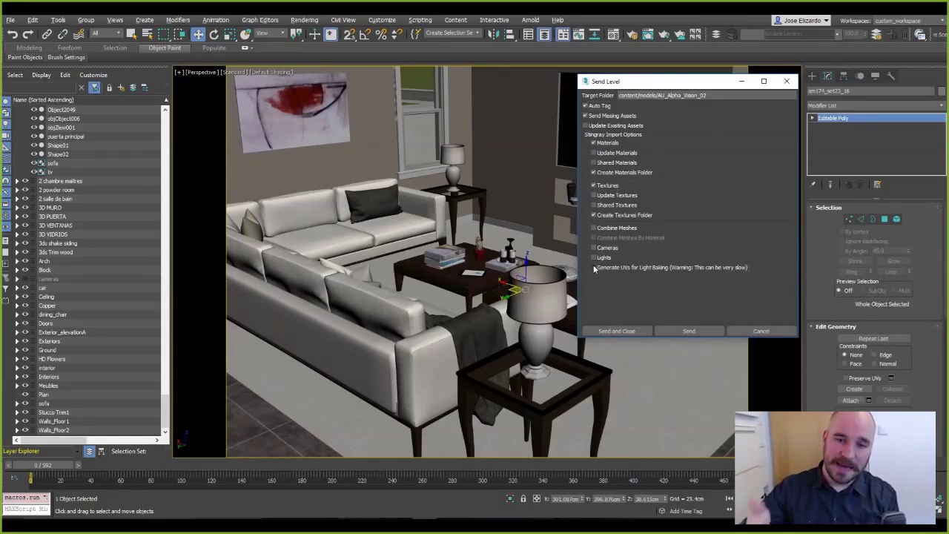
pyautogui.click(689, 331)
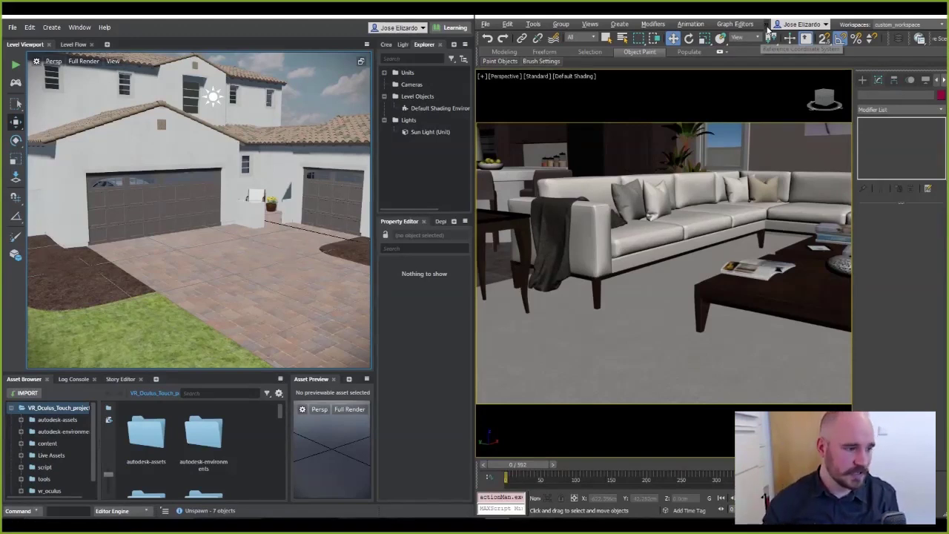
# Turn on the live camera link so the engine's level viewport follows the modelling perspective view
pyautogui.click(767, 24)
pyautogui.moveTo(792, 95)
pyautogui.click(849, 105)
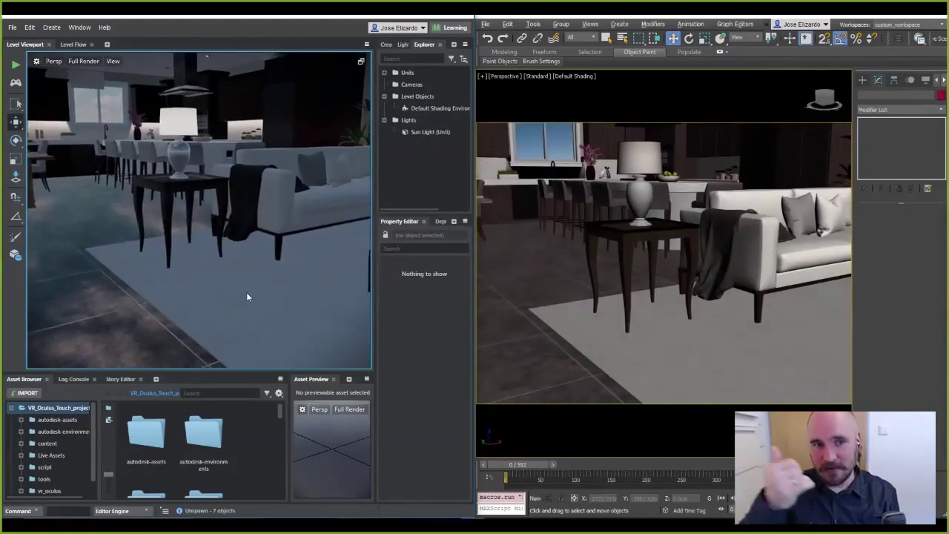
# Select the sofa in the engine's level viewport and try moving it vertically
pyautogui.click(246, 292)
pyautogui.moveTo(177, 200); pyautogui.dragTo(180, 207, button='right')
pyautogui.click(180, 207)
pyautogui.click(166, 152)
pyautogui.moveTo(168, 155); pyautogui.dragTo(220, 193, button='right')
pyautogui.click(220, 193)
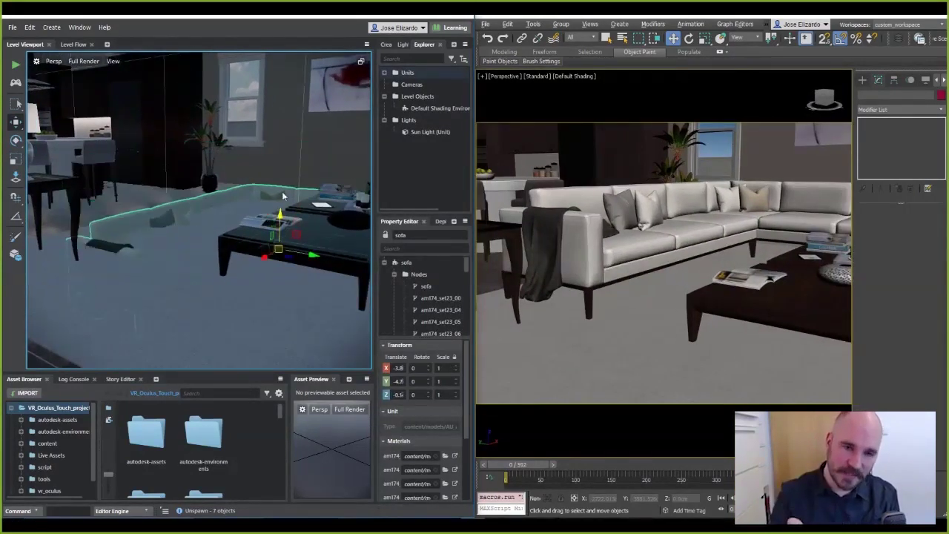
# Try moving the front coffee table and the one behind it vertically, undoing each move
pyautogui.click(319, 249)
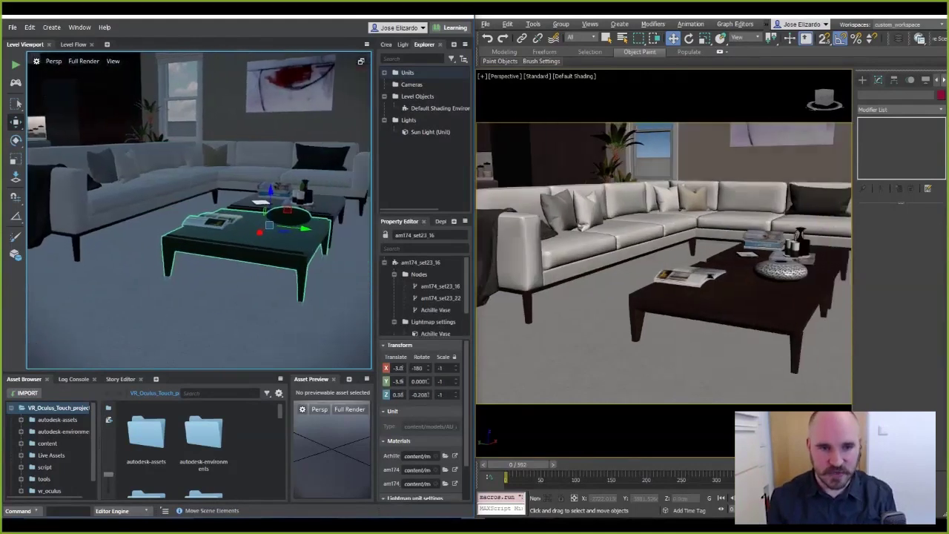
pyautogui.moveTo(270, 193); pyautogui.dragTo(267, 267)
pyautogui.hotkey('ctrl', 'z')
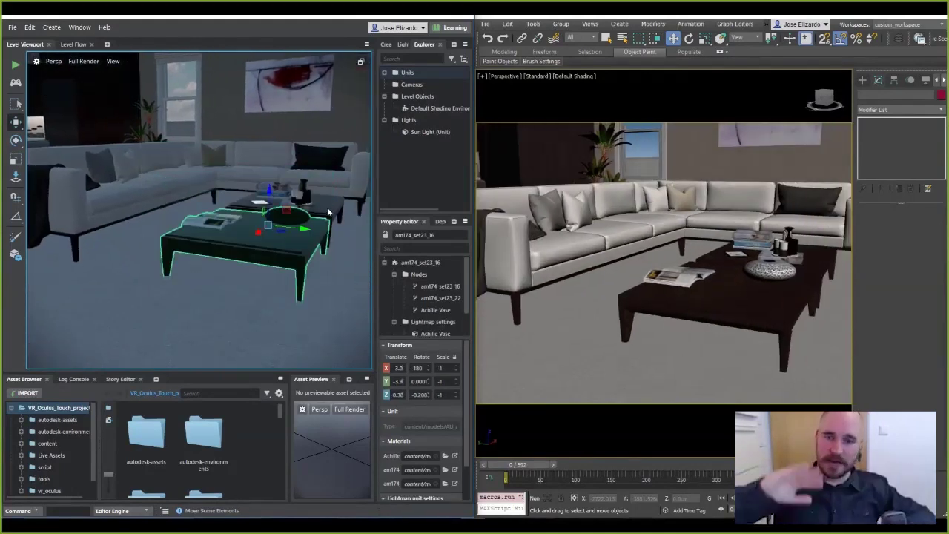
pyautogui.click(295, 193)
pyautogui.moveTo(290, 172); pyautogui.dragTo(290, 135)
pyautogui.hotkey('ctrl', 'z')
# Switch to 3ds Max and set its viewport to the 02_dining_room_cam camera
pyautogui.moveTo(238, 247); pyautogui.dragTo(104, 241, button='right')
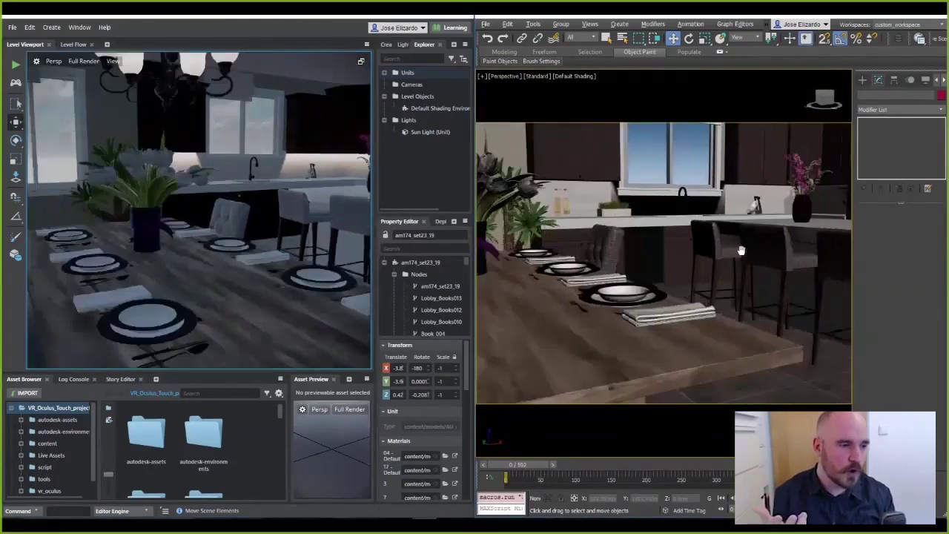
pyautogui.press('c')
pyautogui.click(703, 207)
pyautogui.click(716, 340)
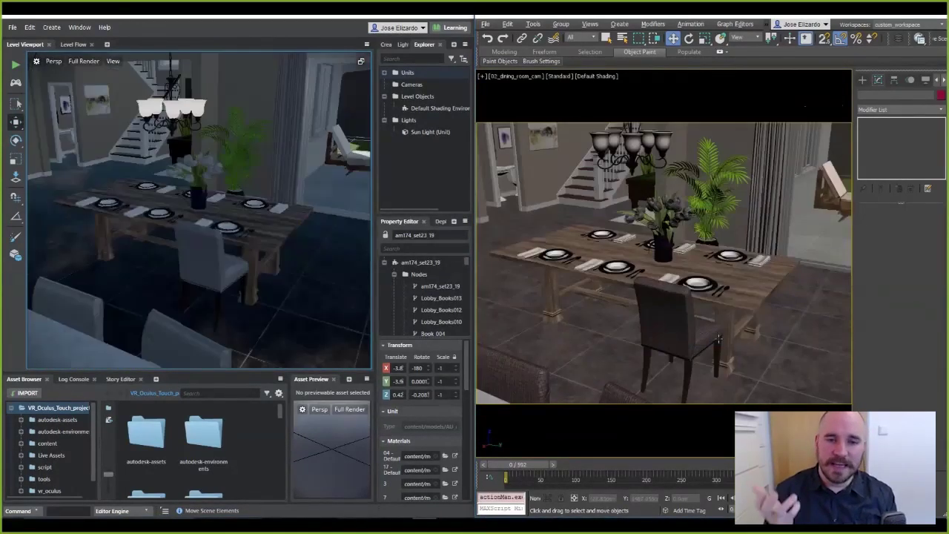
# Show edged faces and clone the dining chair as two instances spaced along the near side of the table
pyautogui.click(681, 318)
pyautogui.press('F4')
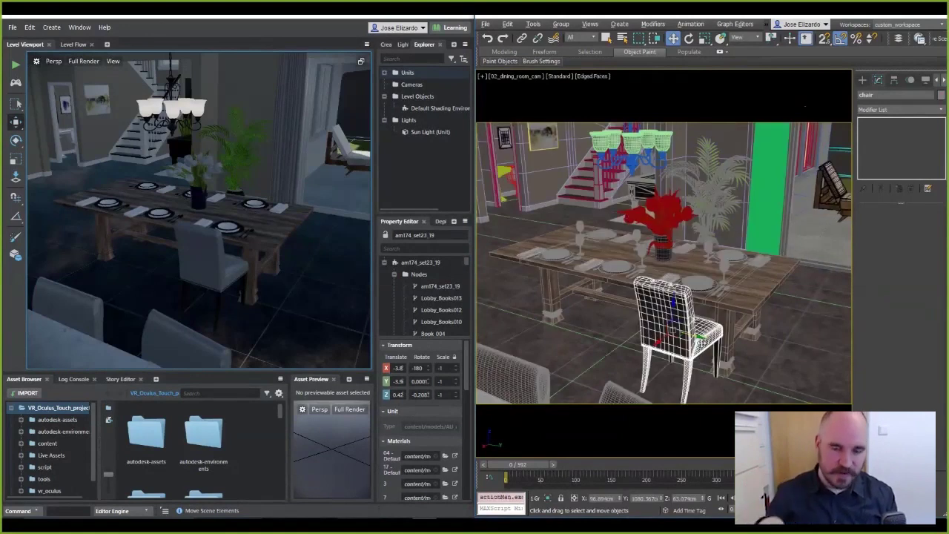
pyautogui.keyDown('shift'); pyautogui.moveTo(651, 328); pyautogui.dragTo(536, 304); pyautogui.keyUp('shift')
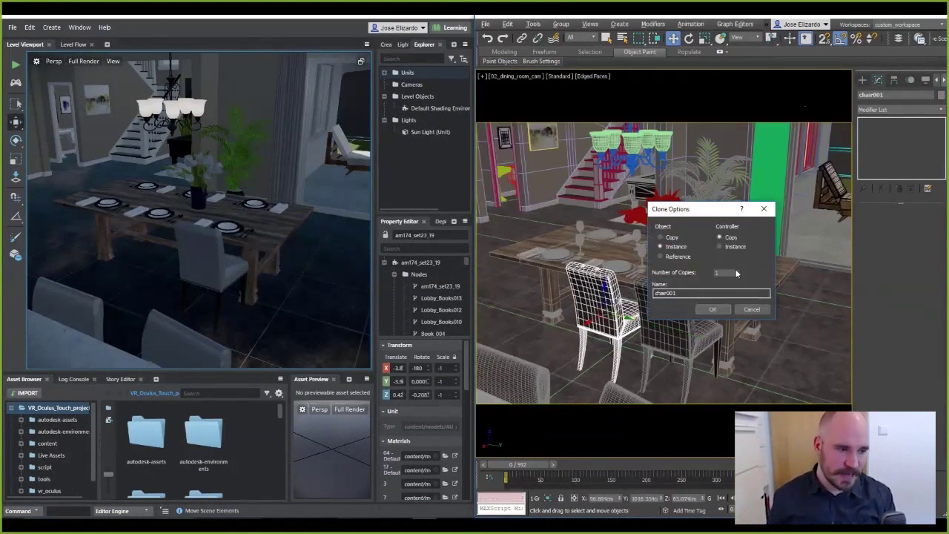
pyautogui.click(691, 306)
# Select the three near-side dining chairs and clone them to the far side of the table in the perspective view
pyautogui.press('e')
pyautogui.click(606, 324)
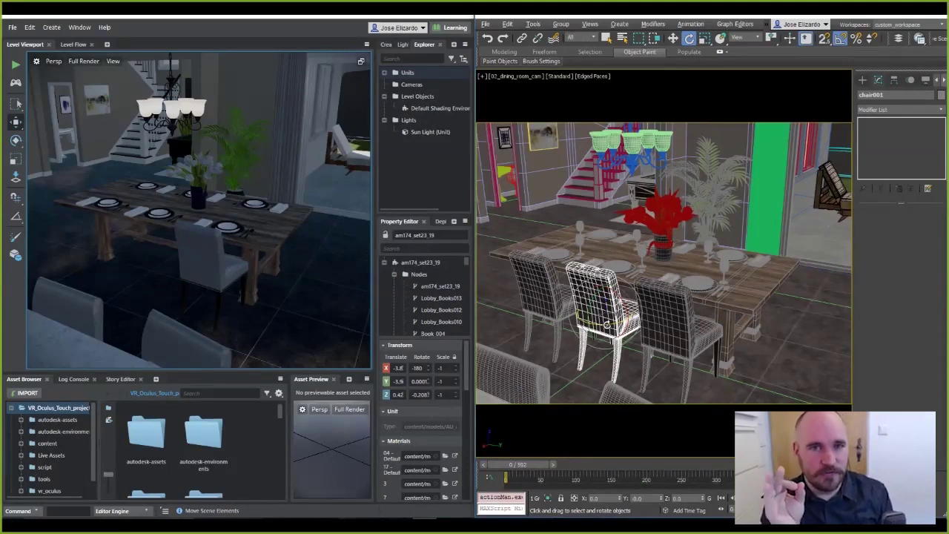
pyautogui.moveTo(607, 325); pyautogui.dragTo(561, 312)
pyautogui.click(535, 305)
pyautogui.keyDown('ctrl'); pyautogui.click(595, 336); pyautogui.keyUp('ctrl')
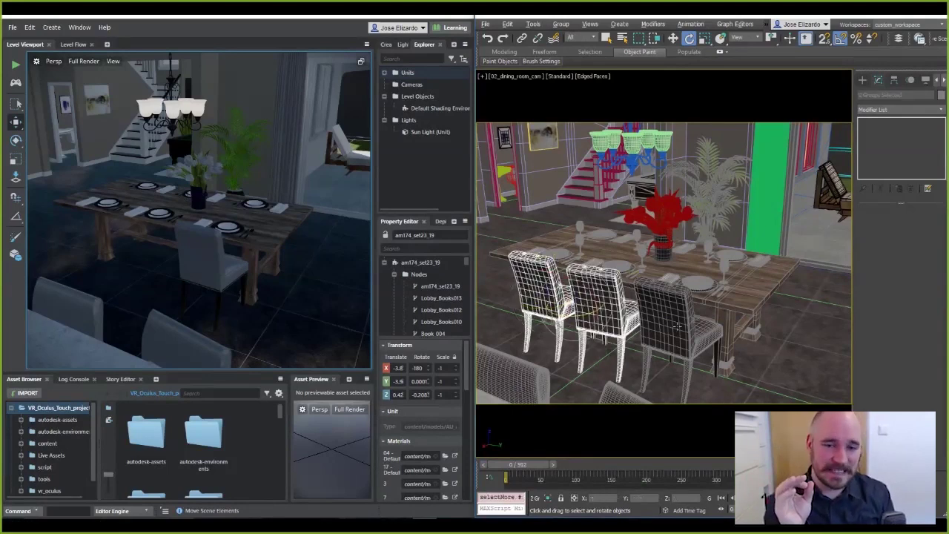
pyautogui.keyDown('ctrl'); pyautogui.click(672, 326); pyautogui.keyUp('ctrl')
pyautogui.press('p')
pyautogui.keyDown('alt'); pyautogui.moveTo(676, 326); pyautogui.dragTo(659, 324, button='middle'); pyautogui.keyUp('alt')
pyautogui.press('w')
pyautogui.keyDown('shift'); pyautogui.moveTo(620, 314); pyautogui.dragTo(729, 250); pyautogui.keyUp('shift')
pyautogui.press('Return')
# Rotate the three cloned chairs to face the table and adjust their position along its far side
pyautogui.keyDown('alt'); pyautogui.moveTo(729, 255); pyautogui.dragTo(667, 271, button='middle'); pyautogui.keyUp('alt')
pyautogui.press('e')
pyautogui.moveTo(664, 272); pyautogui.dragTo(736, 270)
pyautogui.press('w')
pyautogui.moveTo(638, 265); pyautogui.dragTo(608, 265)
# Select all six dining chairs and send only this selection to the engine level, targeting content/models/AU_Alpha_Vision_02
pyautogui.keyDown('alt'); pyautogui.moveTo(608, 266); pyautogui.dragTo(642, 258, button='middle'); pyautogui.keyUp('alt')
pyautogui.moveTo(642, 258); pyautogui.dragTo(599, 289, button='middle')
pyautogui.keyDown('ctrl'); pyautogui.click(547, 287); pyautogui.keyUp('ctrl')
pyautogui.scroll(-2, 550, 288)
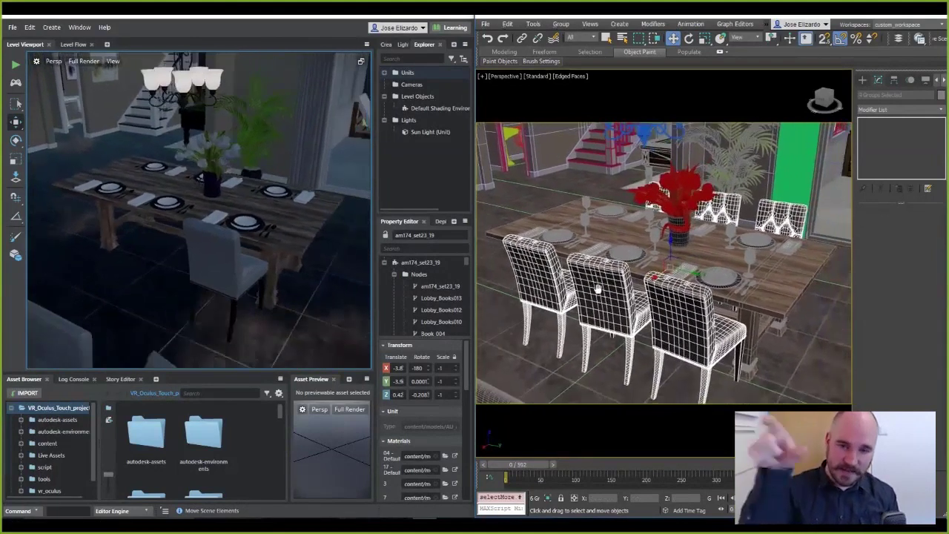
pyautogui.click(770, 24)
pyautogui.moveTo(792, 95)
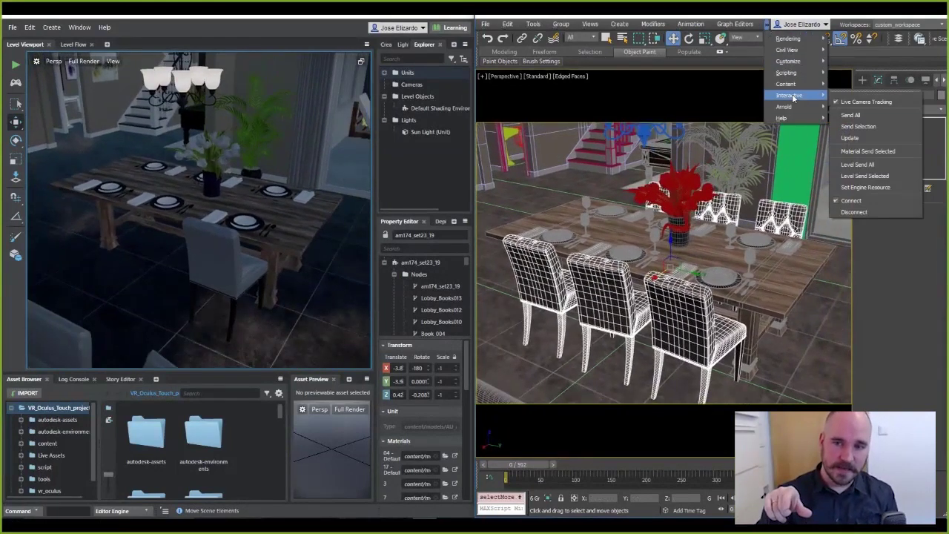
pyautogui.click(871, 177)
pyautogui.moveTo(479, 114); pyautogui.dragTo(765, 99)
pyautogui.click(771, 347)
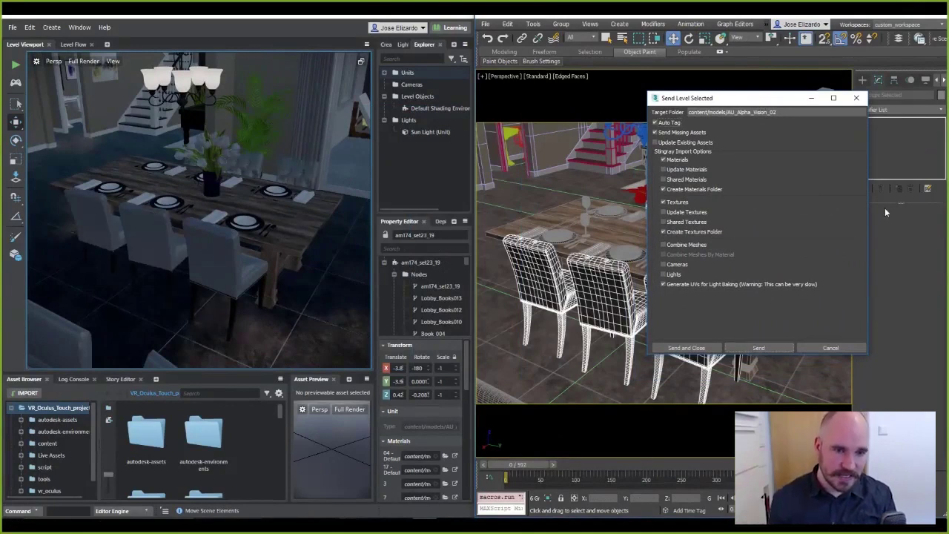
pyautogui.click(856, 98)
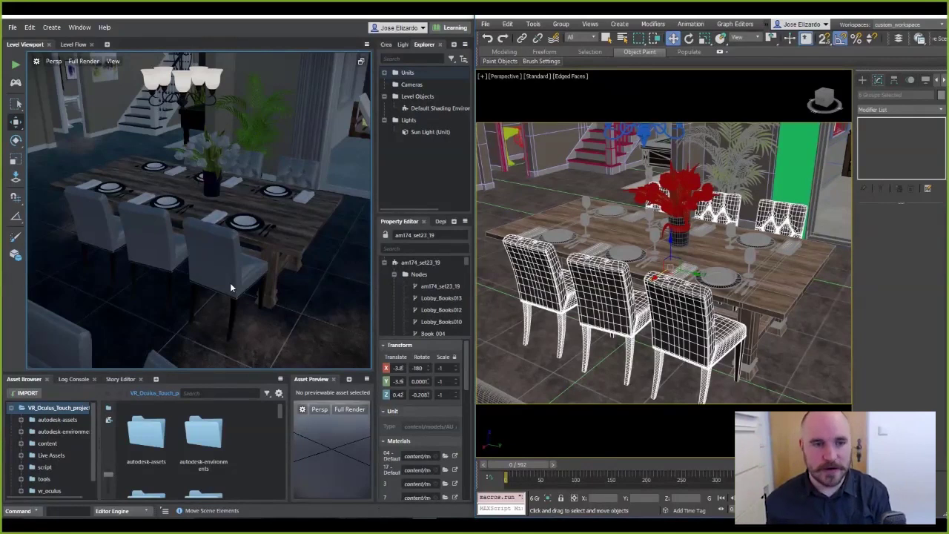
# Switch to the interactive engine and locate the dining chairs' source asset in the browser to examine its preview
pyautogui.click(229, 264)
pyautogui.rightClick(227, 252)
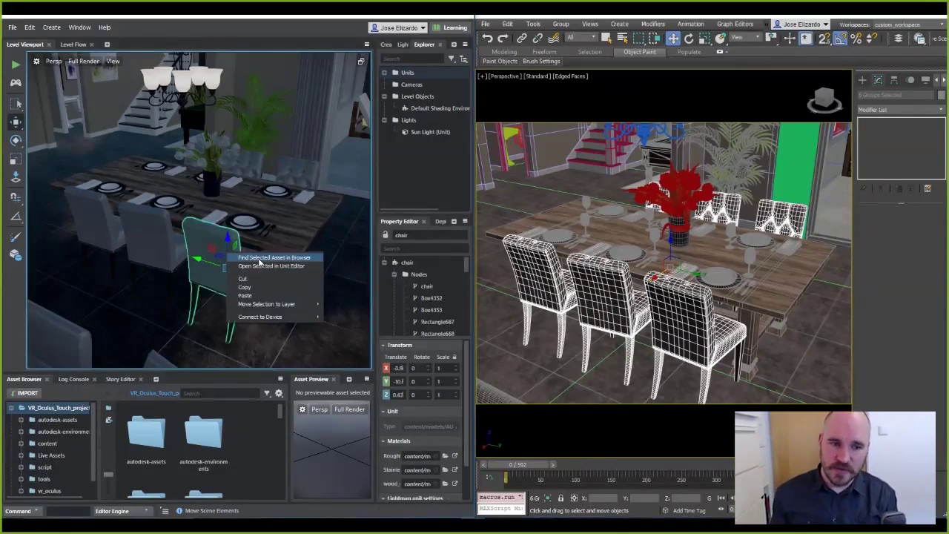
pyautogui.click(260, 261)
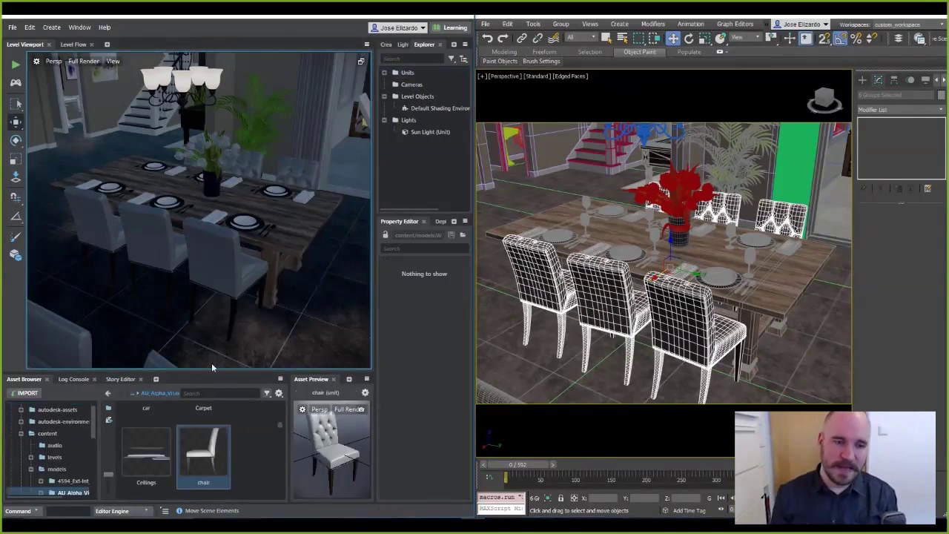
pyautogui.click(150, 239)
pyautogui.rightClick(172, 223)
pyautogui.click(224, 298)
pyautogui.keyDown('alt'); pyautogui.moveTo(332, 449); pyautogui.dragTo(286, 415); pyautogui.keyUp('alt')
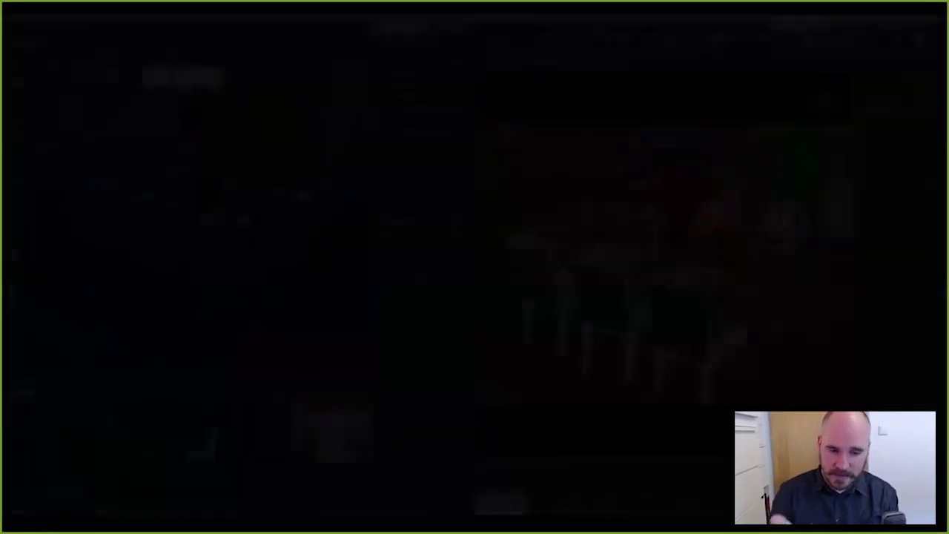
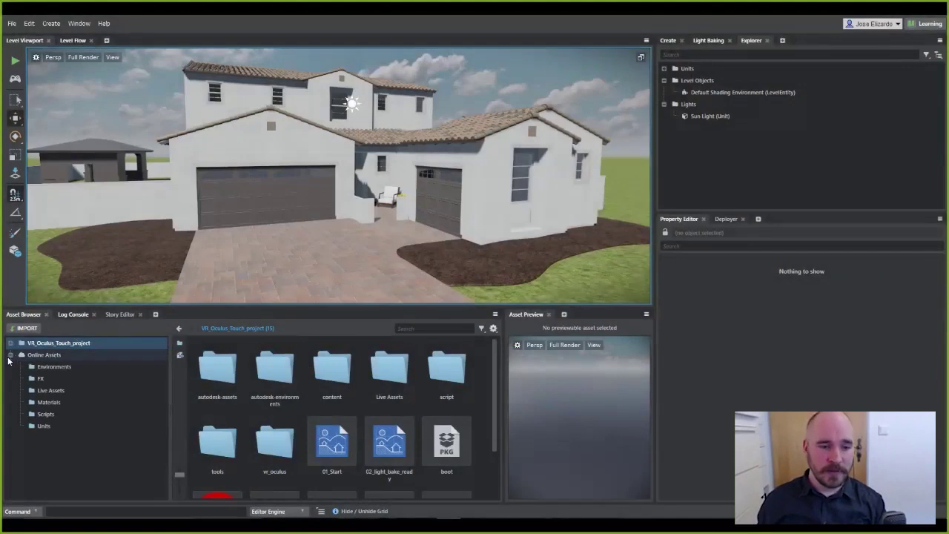
# Browse the Environments, Live Assets and Units folders of the Online Assets library
pyautogui.scroll(-3, 497, 357)
pyautogui.scroll(3, 445, 386)
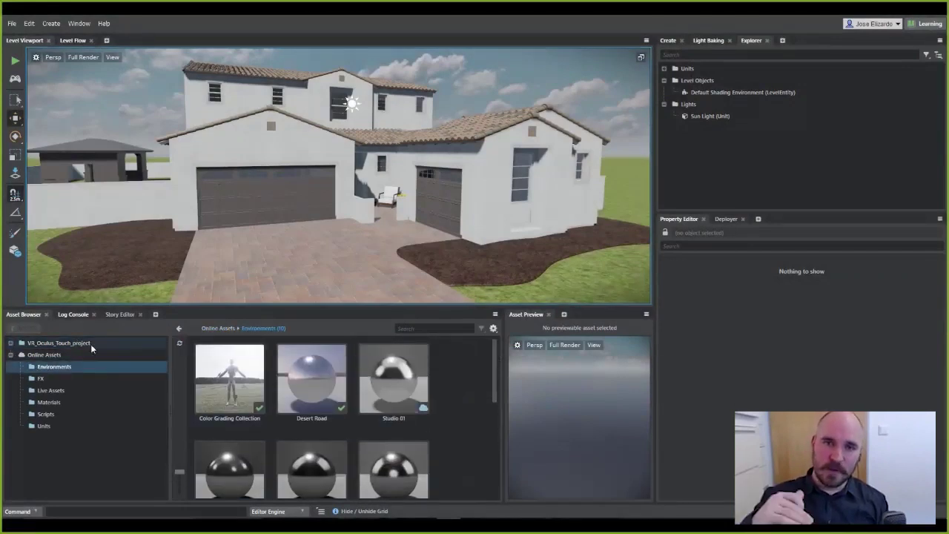
pyautogui.click(50, 390)
pyautogui.moveTo(495, 353); pyautogui.dragTo(499, 473)
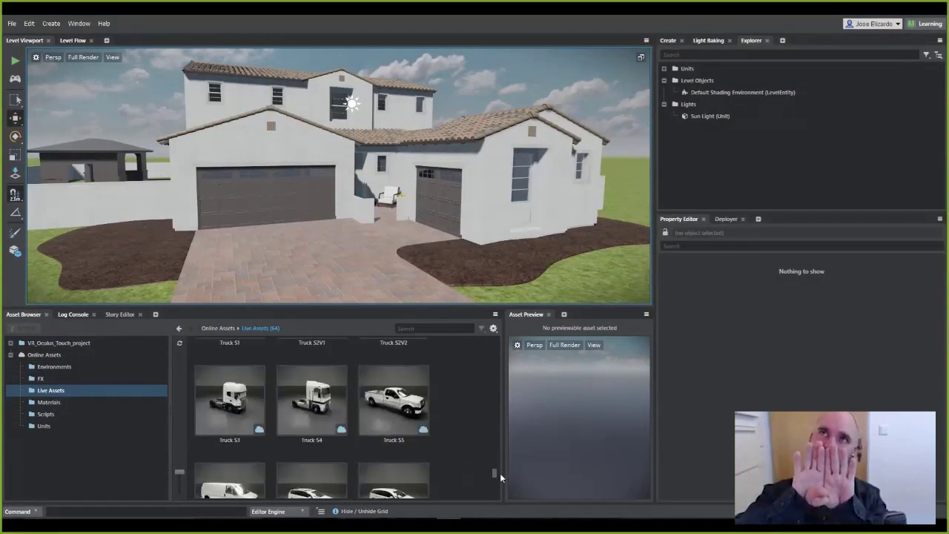
pyautogui.click(43, 426)
pyautogui.click(50, 390)
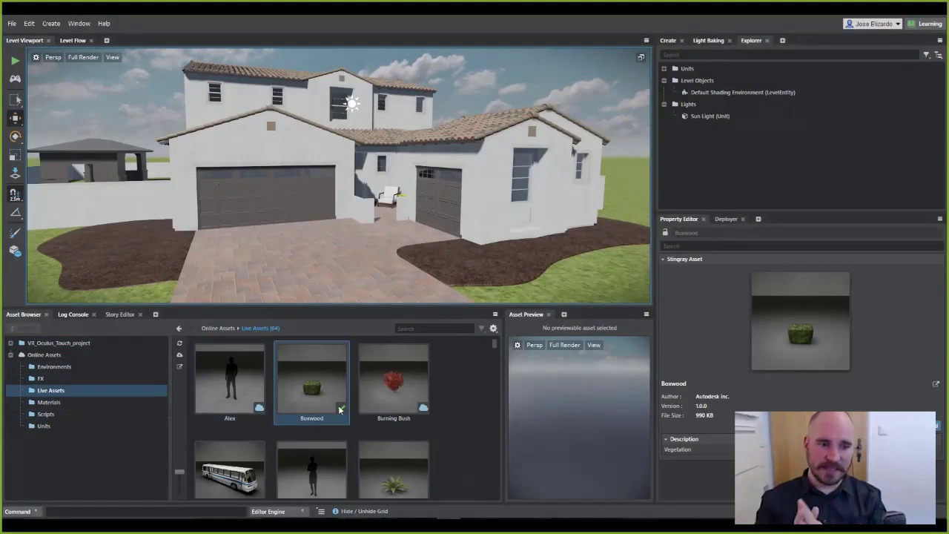
# Place the env_parklamp unit from the project's autodesk-assets/city/parklamp folder in the front yard by the sidewalk
pyautogui.click(11, 344)
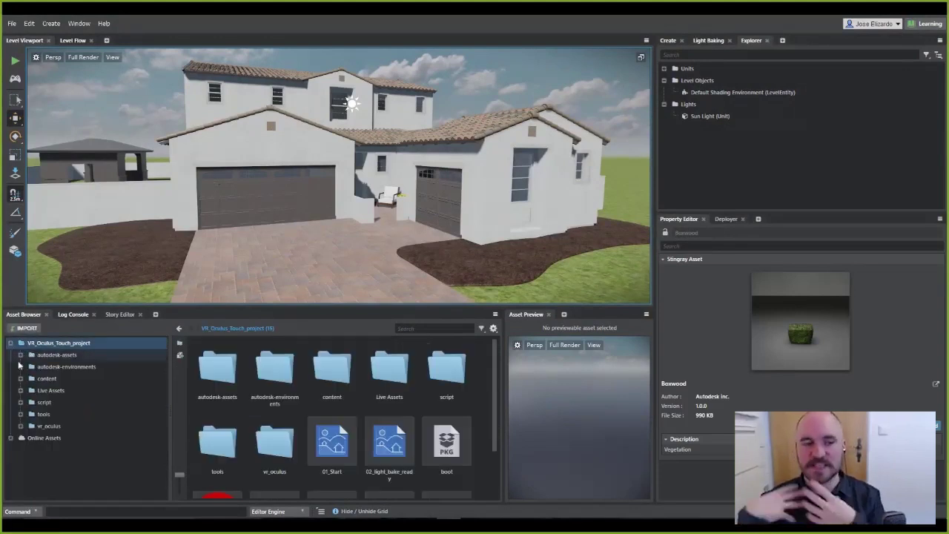
pyautogui.click(20, 354)
pyautogui.click(57, 355)
pyautogui.doubleClick(274, 368)
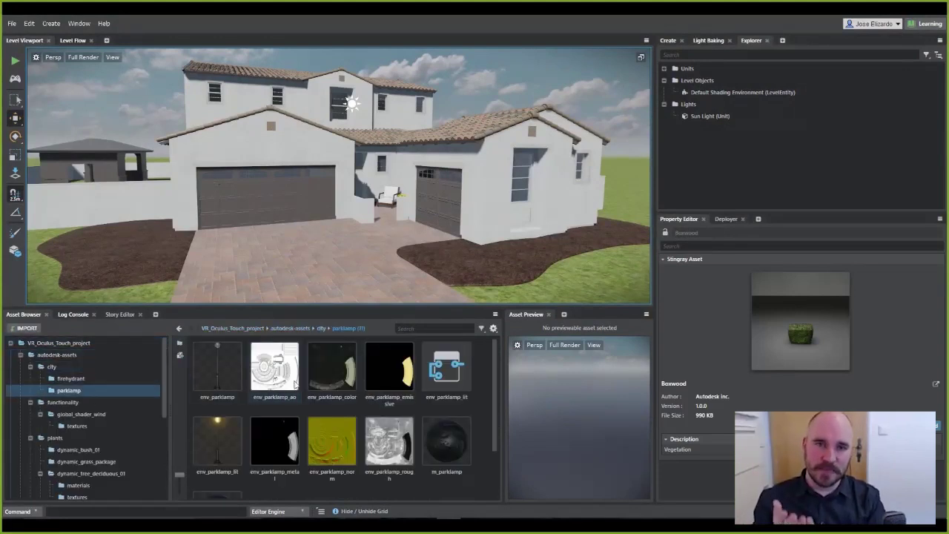
pyautogui.click(217, 367)
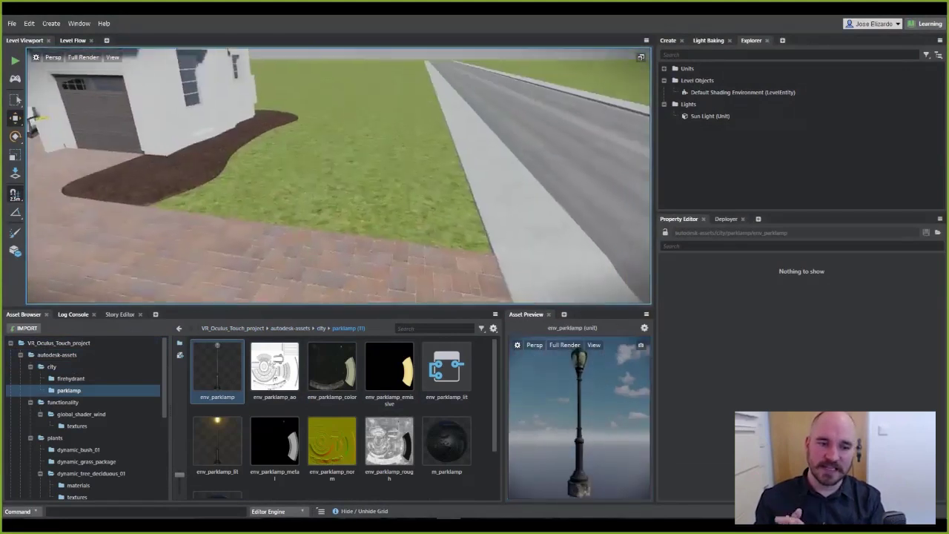
pyautogui.moveTo(218, 367); pyautogui.dragTo(443, 199)
pyautogui.moveTo(384, 249); pyautogui.dragTo(384, 254)
pyautogui.moveTo(384, 253)
pyautogui.keyDown('alt'); pyautogui.mouseDown()
pyautogui.moveTo(370, 254)
pyautogui.moveTo(389, 255)
pyautogui.mouseUp(); pyautogui.keyUp('alt')
pyautogui.keyDown('alt'); pyautogui.moveTo(388, 254); pyautogui.dragTo(388, 296, button='middle'); pyautogui.keyUp('alt')
pyautogui.keyDown('alt'); pyautogui.moveTo(388, 297); pyautogui.dragTo(438, 296, button='right'); pyautogui.keyUp('alt')
pyautogui.moveTo(389, 222); pyautogui.dragTo(293, 252, button='right')
pyautogui.click(30, 367)
pyautogui.click(21, 355)
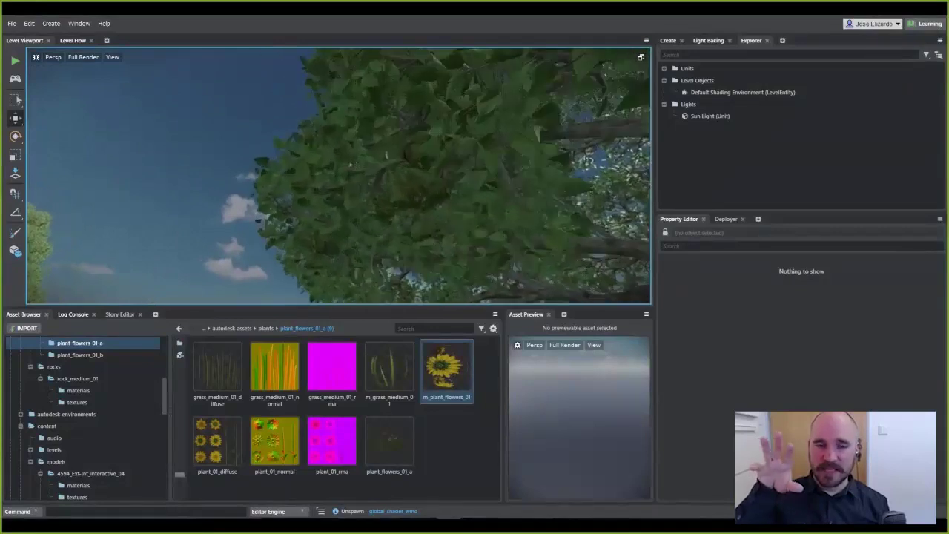
# Place the SUV S1 vehicle from the project's Live Assets folder on the driveway
pyautogui.moveTo(427, 253); pyautogui.dragTo(428, 256, button='right')
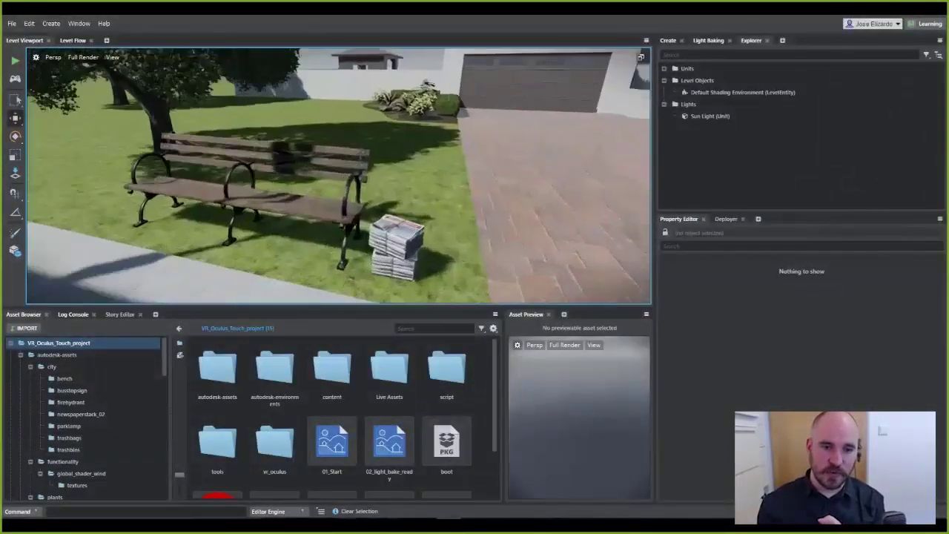
pyautogui.doubleClick(396, 381)
pyautogui.doubleClick(332, 445)
pyautogui.click(334, 387)
pyautogui.moveTo(332, 375); pyautogui.dragTo(133, 230)
pyautogui.press('Escape')
pyautogui.scroll(4, 326, 178)
# Set the base color of the SUV S1 Body material to bright pink
pyautogui.click(333, 174)
pyautogui.doubleClick(217, 370)
pyautogui.click(217, 369)
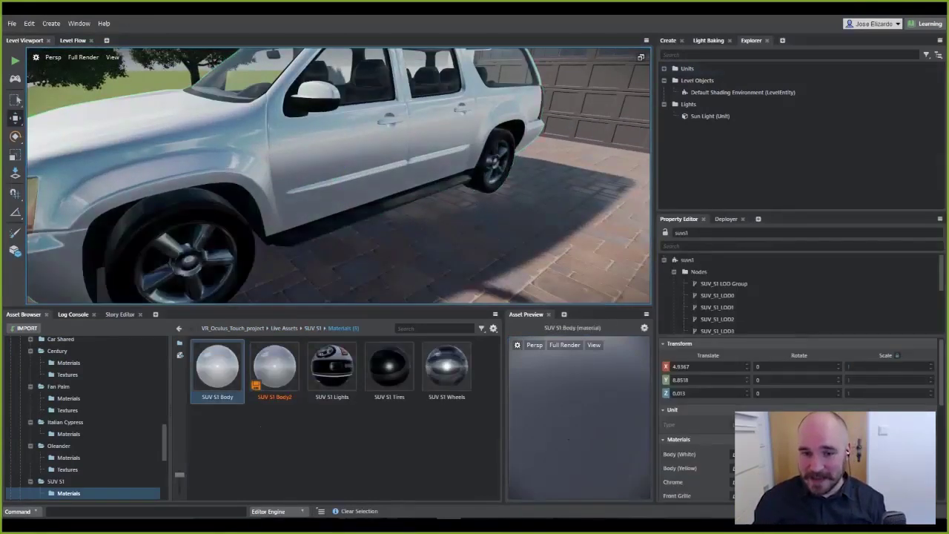
pyautogui.click(742, 318)
pyautogui.click(380, 269)
pyautogui.click(397, 280)
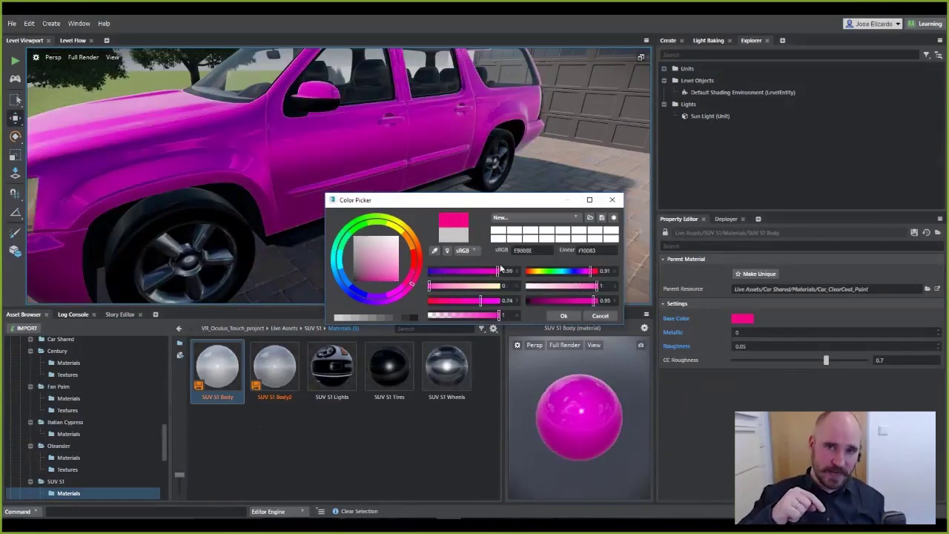
pyautogui.click(564, 315)
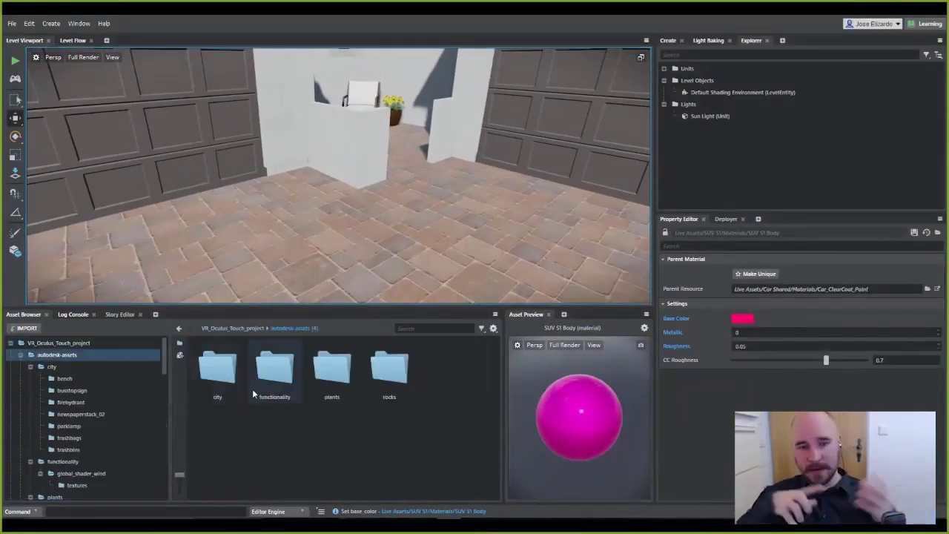
# Place env_trashbin_closed from the city/trashbins folder against the low wall between the two garage doors
pyautogui.doubleClick(214, 364)
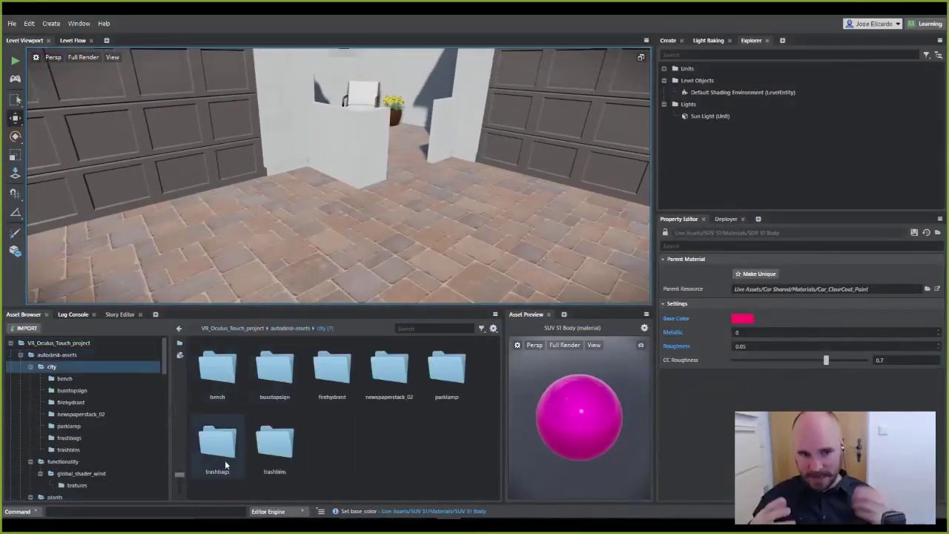
pyautogui.doubleClick(215, 442)
pyautogui.moveTo(274, 365); pyautogui.dragTo(321, 288)
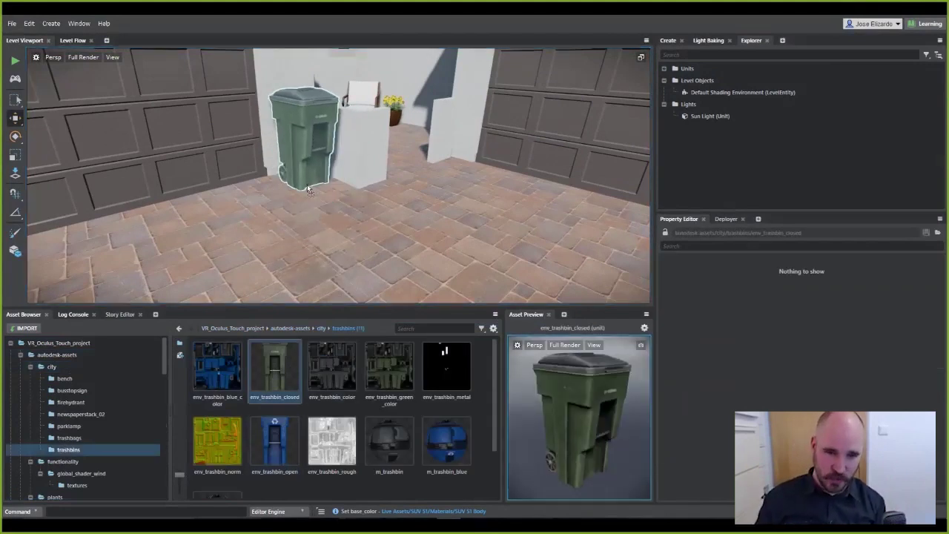
pyautogui.moveTo(308, 190); pyautogui.dragTo(310, 191)
# Place two units from the city/trashbags folder on the paving beside the garage entrance
pyautogui.click(321, 328)
pyautogui.doubleClick(218, 438)
pyautogui.click(230, 387)
pyautogui.moveTo(229, 388); pyautogui.dragTo(409, 212)
pyautogui.moveTo(446, 371); pyautogui.dragTo(461, 218)
pyautogui.keyDown('alt'); pyautogui.moveTo(461, 218); pyautogui.dragTo(530, 215); pyautogui.keyUp('alt')
pyautogui.moveTo(474, 208); pyautogui.dragTo(356, 226, button='right')
pyautogui.keyDown('alt'); pyautogui.moveTo(334, 207); pyautogui.dragTo(319, 163); pyautogui.keyUp('alt')
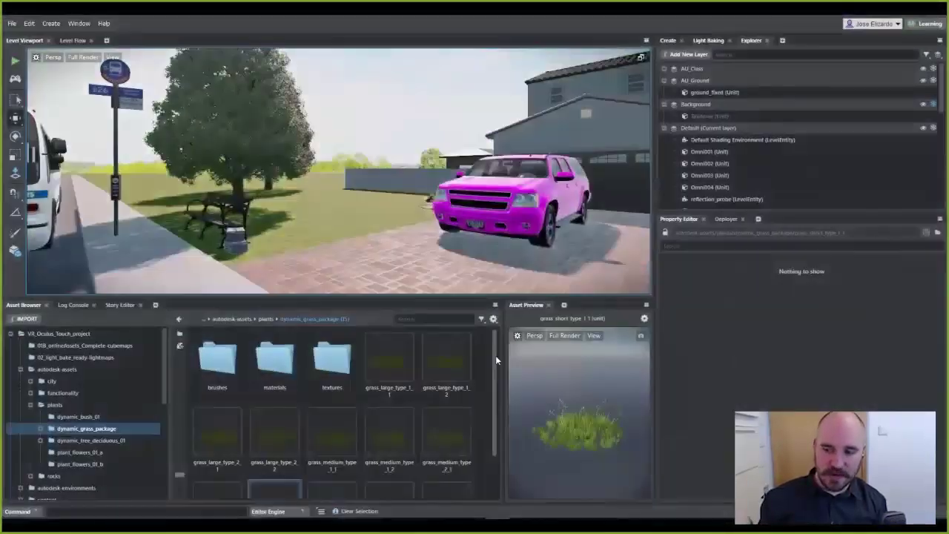
# Preview grass_short_type_1_2 from the dynamic_grass_package folder and hide the AU_Class layer to expose the ground
pyautogui.click(332, 451)
pyautogui.keyDown('alt'); pyautogui.moveTo(577, 436); pyautogui.dragTo(531, 472); pyautogui.keyUp('alt')
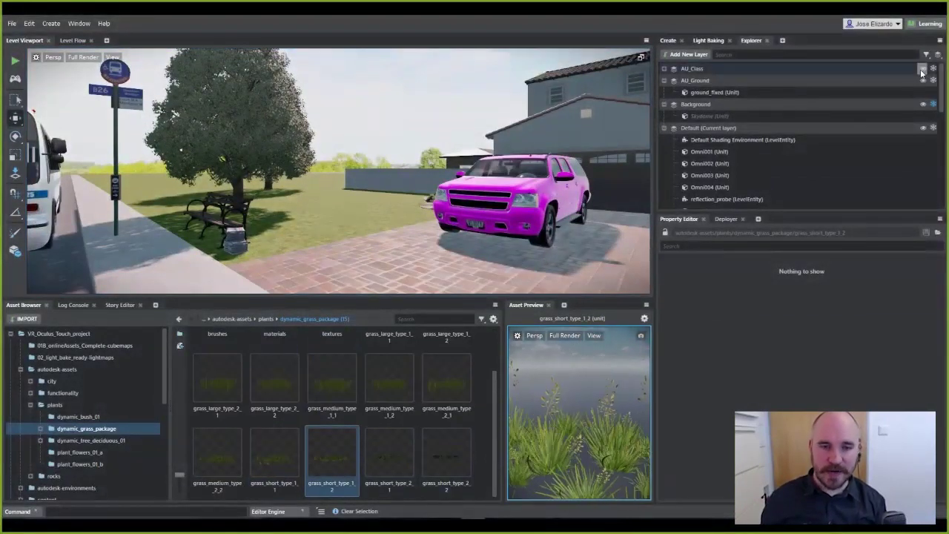
pyautogui.click(923, 69)
pyautogui.keyDown('alt'); pyautogui.moveTo(284, 163); pyautogui.dragTo(395, 199); pyautogui.keyUp('alt')
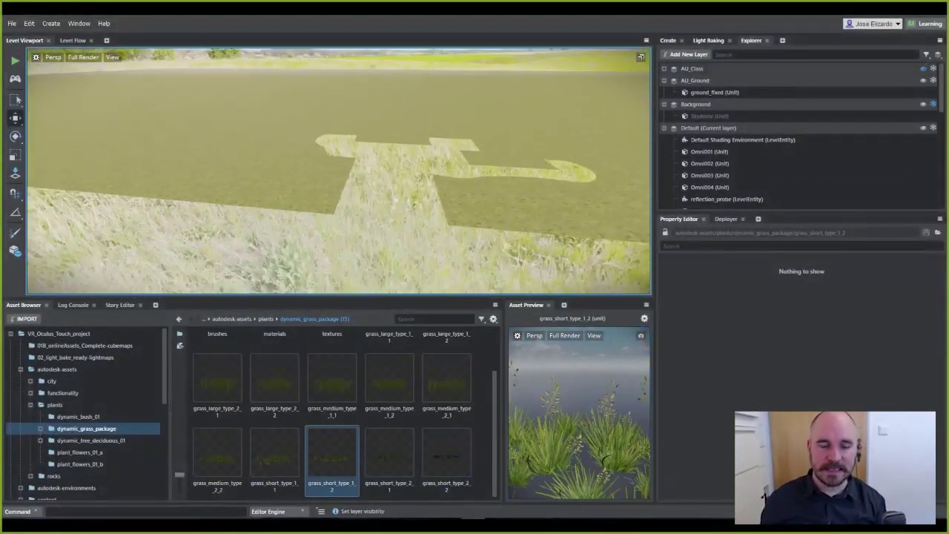
# Create a scatter brush asset named my-grass in the dynamic_grass_package folder
pyautogui.rightClick(481, 424)
pyautogui.moveTo(509, 391)
pyautogui.click(640, 452)
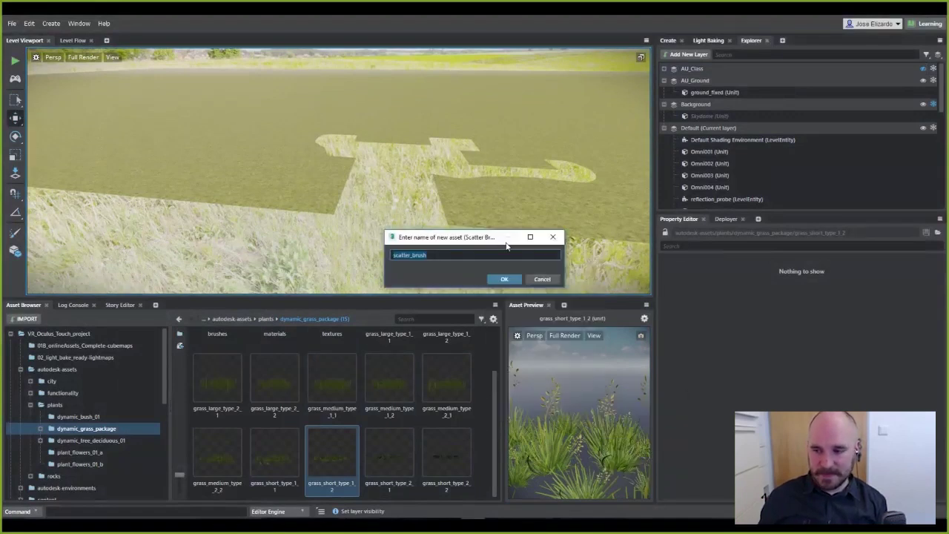
pyautogui.write('my-grass')
pyautogui.press('Return')
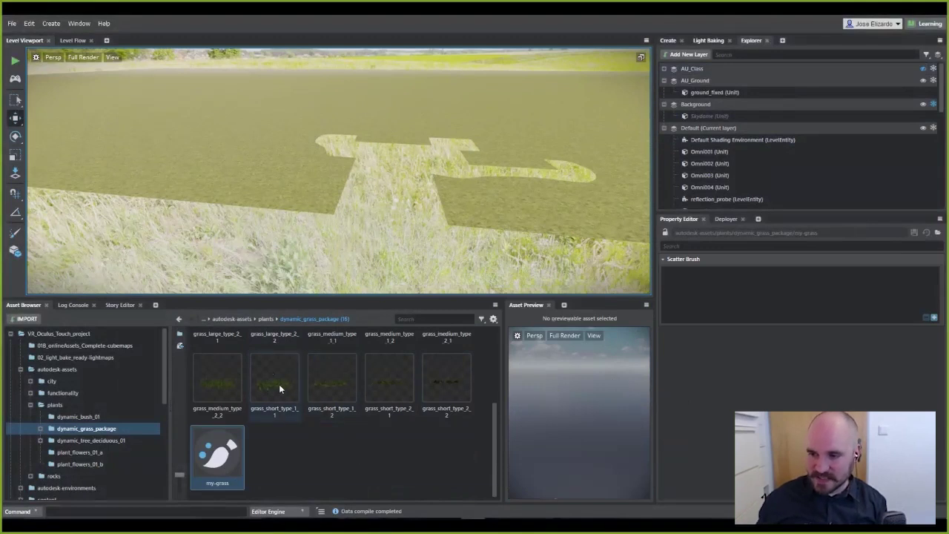
# Add grass_short_type_1_1 and grass_short_type_2_1 to the my-grass brush and make it the active scatter brush
pyautogui.moveTo(279, 384); pyautogui.dragTo(792, 310)
pyautogui.moveTo(273, 188); pyautogui.dragTo(216, 207, button='right')
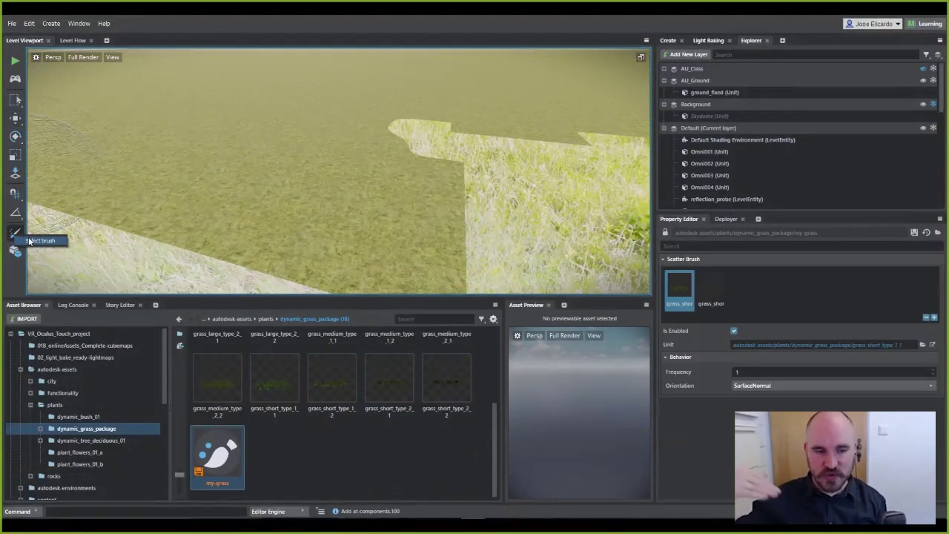
pyautogui.click(18, 235)
pyautogui.click(586, 342)
# Scatter my-grass across the ground plane on both sides of the paved area and show the AU_Class layer
pyautogui.moveTo(438, 227); pyautogui.dragTo(386, 137, button='right')
pyautogui.press('w')
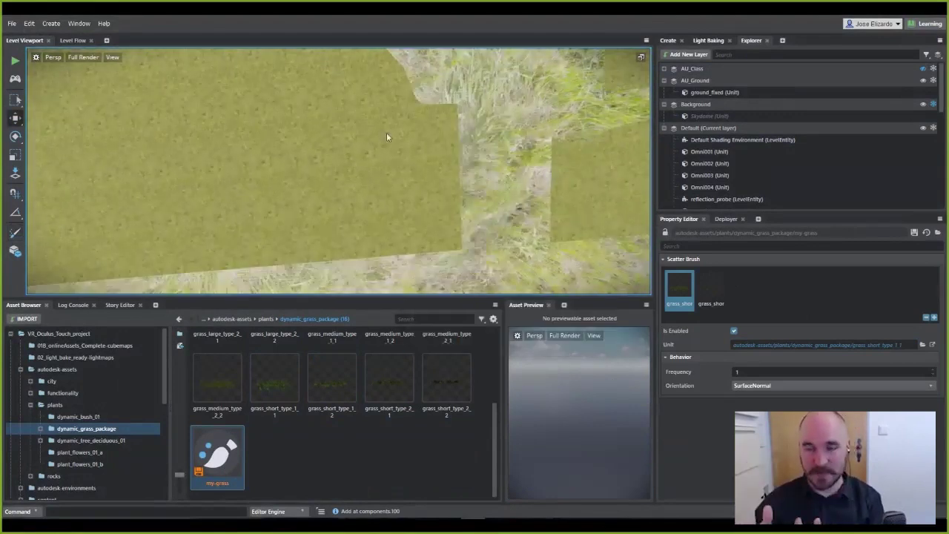
pyautogui.moveTo(390, 164); pyautogui.dragTo(327, 169)
pyautogui.moveTo(328, 169); pyautogui.dragTo(245, 133, button='right')
pyautogui.moveTo(245, 133)
pyautogui.mouseDown()
pyautogui.moveTo(196, 184)
pyautogui.moveTo(472, 103)
pyautogui.moveTo(296, 192)
pyautogui.mouseUp()
pyautogui.moveTo(297, 193)
pyautogui.mouseDown(button='right')
pyautogui.moveTo(288, 131)
pyautogui.moveTo(405, 191)
pyautogui.mouseUp(button='right')
pyautogui.moveTo(405, 191); pyautogui.dragTo(326, 200)
pyautogui.moveTo(326, 201); pyautogui.dragTo(354, 121, button='right')
pyautogui.moveTo(354, 121)
pyautogui.mouseDown()
pyautogui.moveTo(218, 68)
pyautogui.moveTo(327, 219)
pyautogui.mouseUp()
pyautogui.moveTo(327, 218)
pyautogui.mouseDown(button='right')
pyautogui.moveTo(359, 166)
pyautogui.moveTo(302, 233)
pyautogui.moveTo(343, 194)
pyautogui.moveTo(372, 140)
pyautogui.mouseUp(button='right')
pyautogui.moveTo(372, 136); pyautogui.dragTo(534, 123)
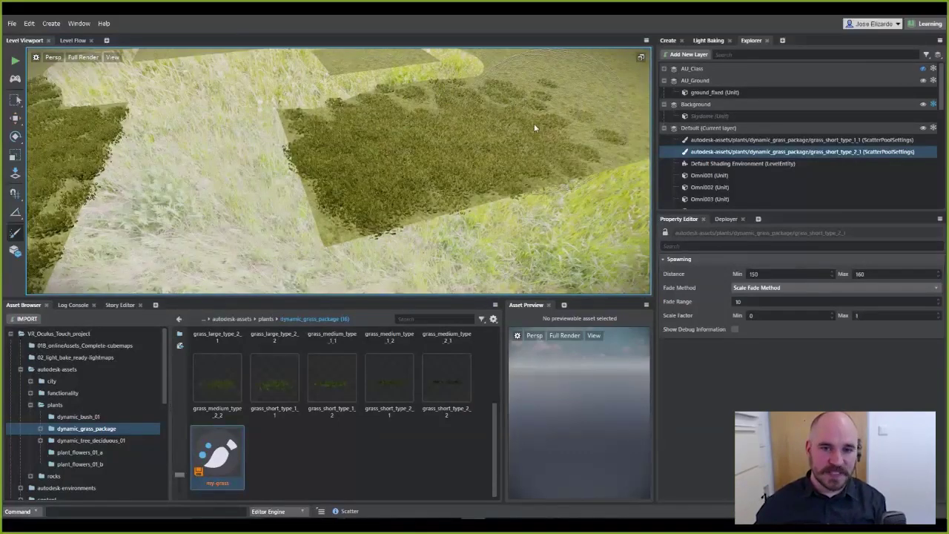
pyautogui.moveTo(534, 123); pyautogui.dragTo(514, 131, button='right')
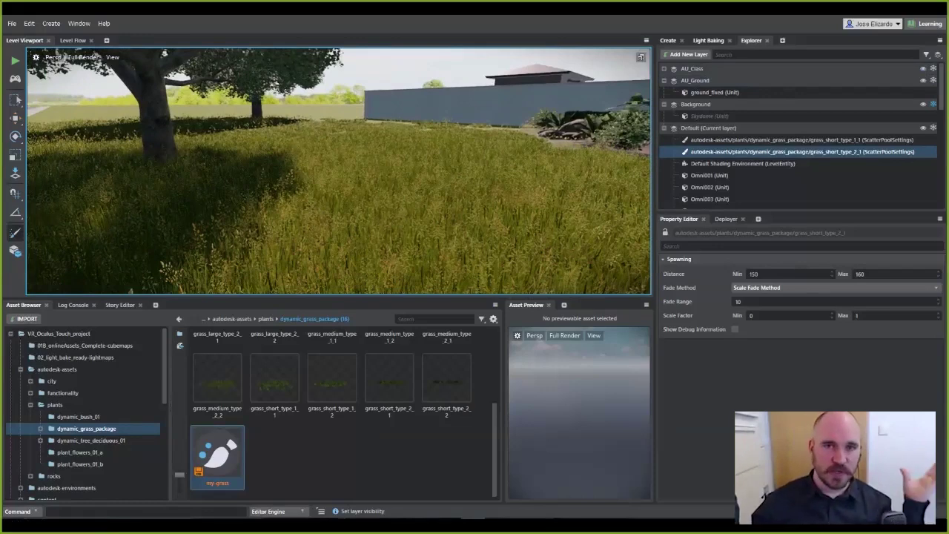
pyautogui.moveTo(397, 175); pyautogui.dragTo(373, 194, button='right')
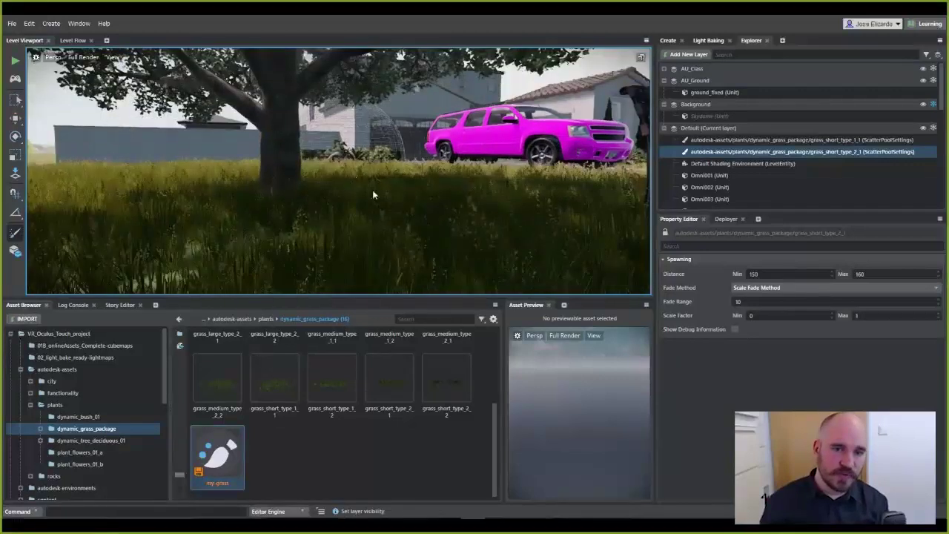
# Place the global_shader_wind entity from the functionality folder in the grass beside the tree, at about X 11.5, Y 13.8
pyautogui.click(247, 320)
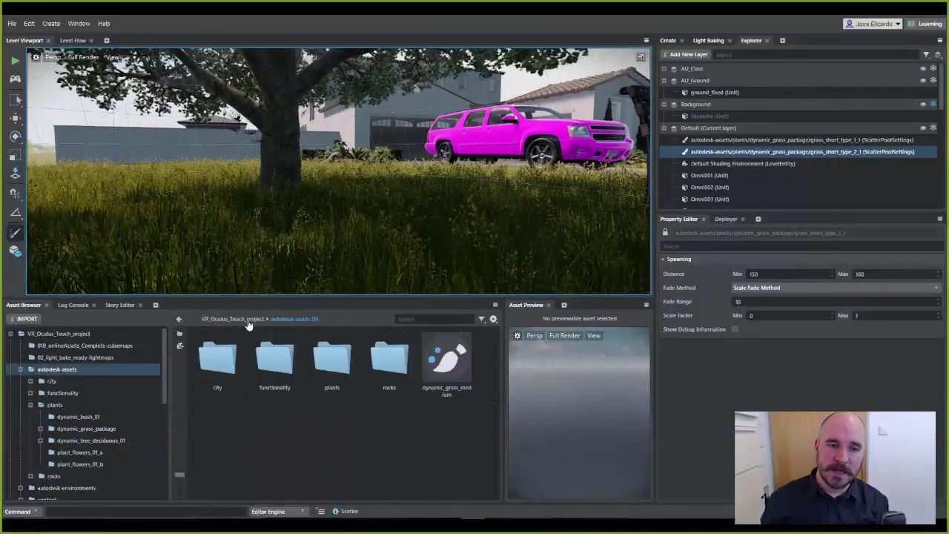
pyautogui.doubleClick(275, 359)
pyautogui.doubleClick(217, 360)
pyautogui.click(331, 359)
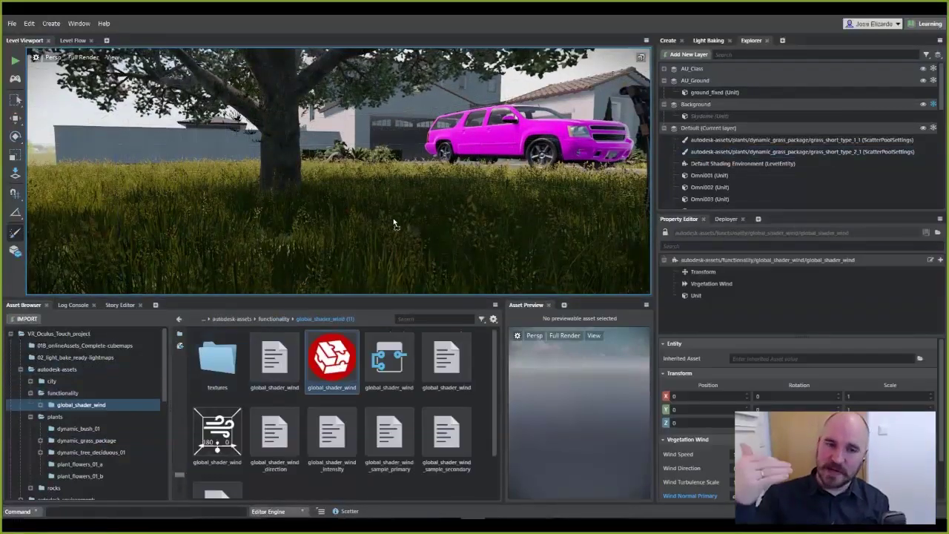
pyautogui.moveTo(332, 359); pyautogui.dragTo(390, 216)
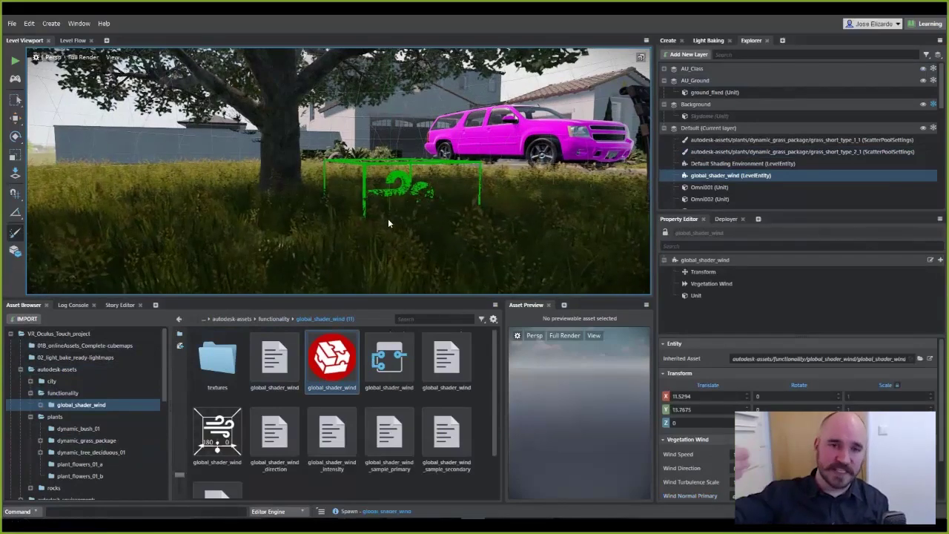
# Hide the global_shader_wind entity in the level
pyautogui.moveTo(455, 230); pyautogui.dragTo(443, 229, button='right')
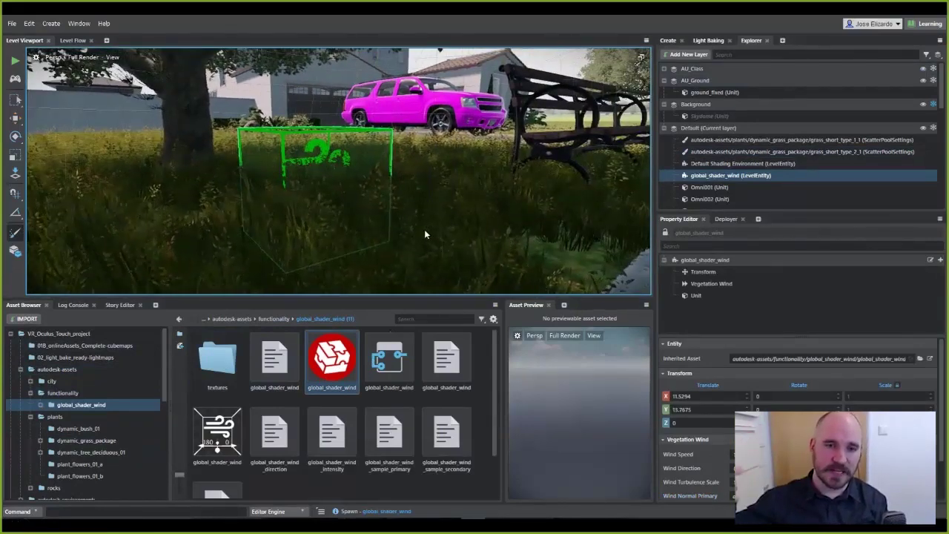
pyautogui.press('h')
pyautogui.moveTo(331, 206); pyautogui.dragTo(355, 212, button='right')
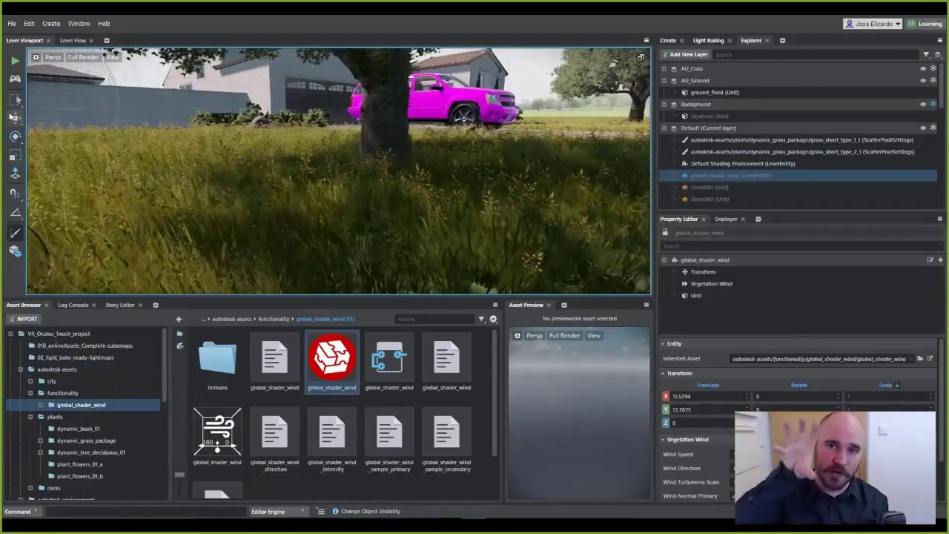
# Adjust the Wind Turbulence Scale in the Vegetation Wind settings of global_shader_wind
pyautogui.click(16, 118)
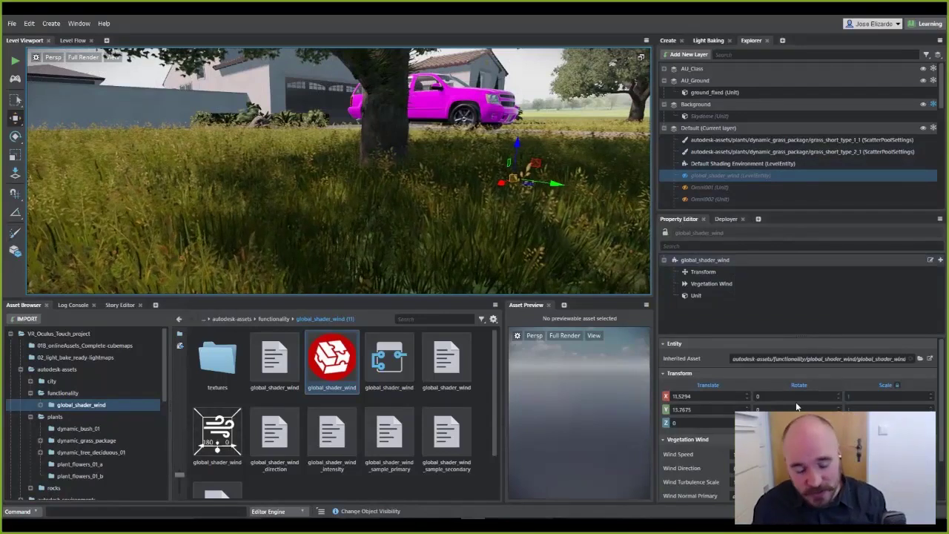
pyautogui.scroll(-1, 795, 402)
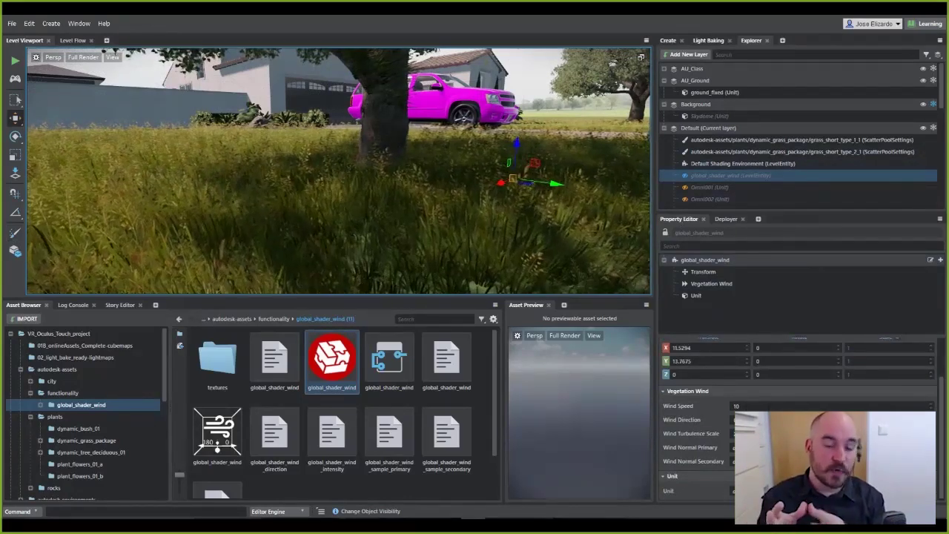
pyautogui.click(931, 432)
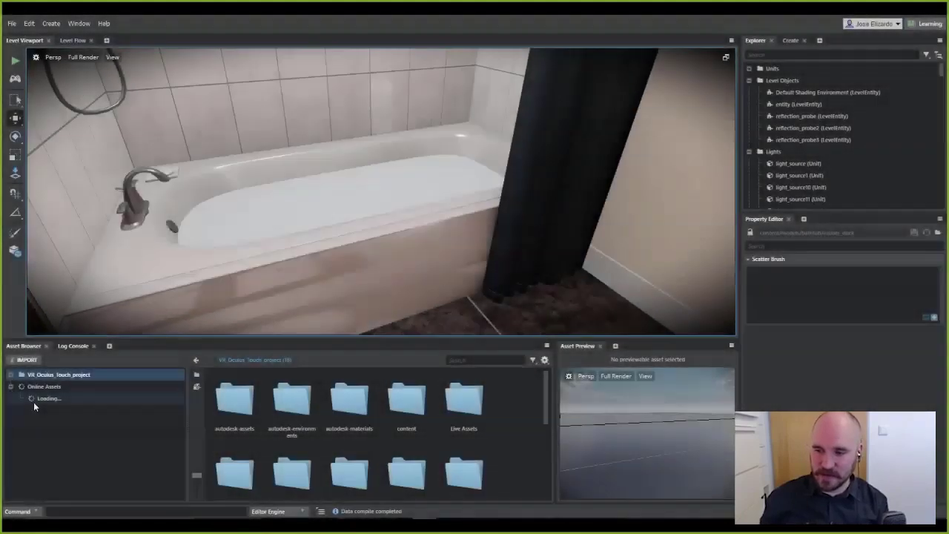
# Install the Water Standard Material from the Materials category of the online assets
pyautogui.click(49, 434)
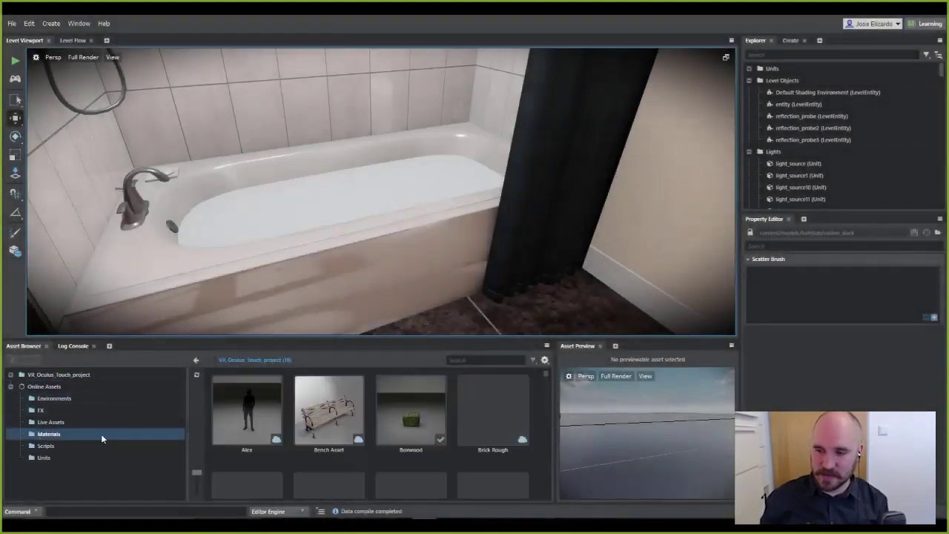
pyautogui.scroll(-5, 371, 445)
pyautogui.click(247, 443)
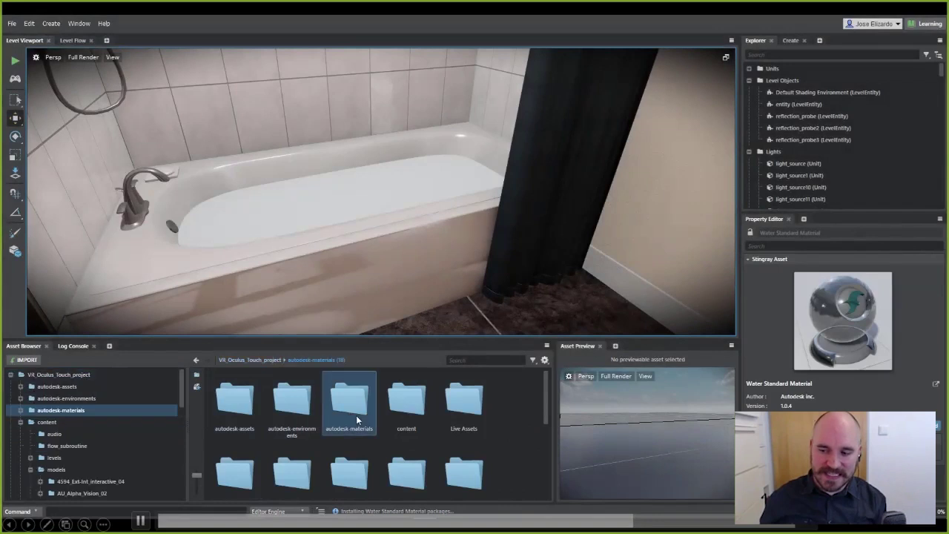
# Apply m_water_standard from autodesk-materials/liquid/water to the bath water, raising its reflection slightly and lowering its opacity
pyautogui.doubleClick(232, 409)
pyautogui.click(238, 413)
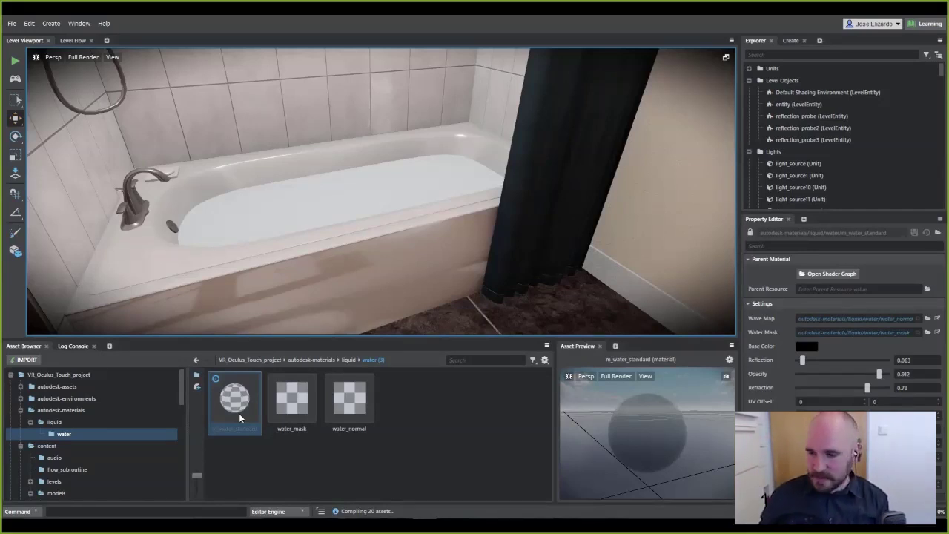
pyautogui.press('space')
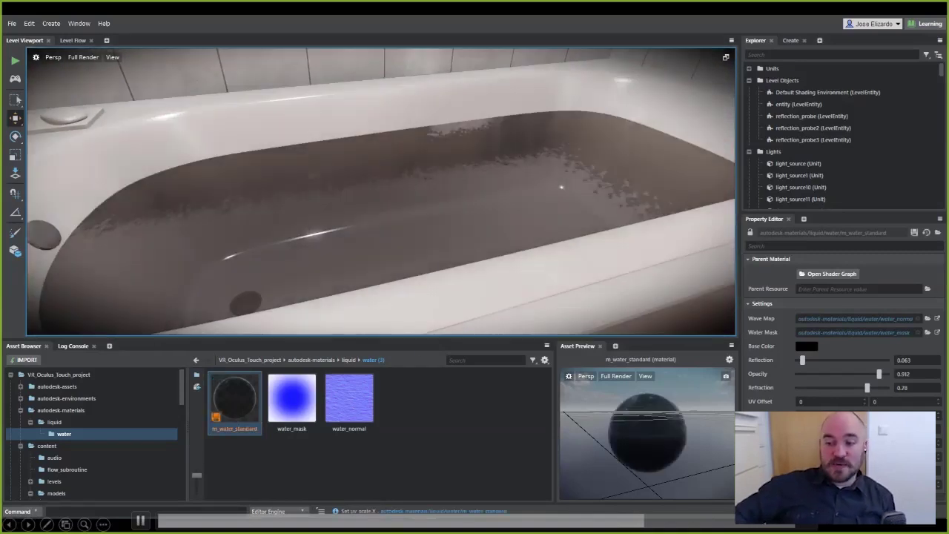
pyautogui.click(809, 360)
pyautogui.moveTo(878, 374); pyautogui.dragTo(845, 374)
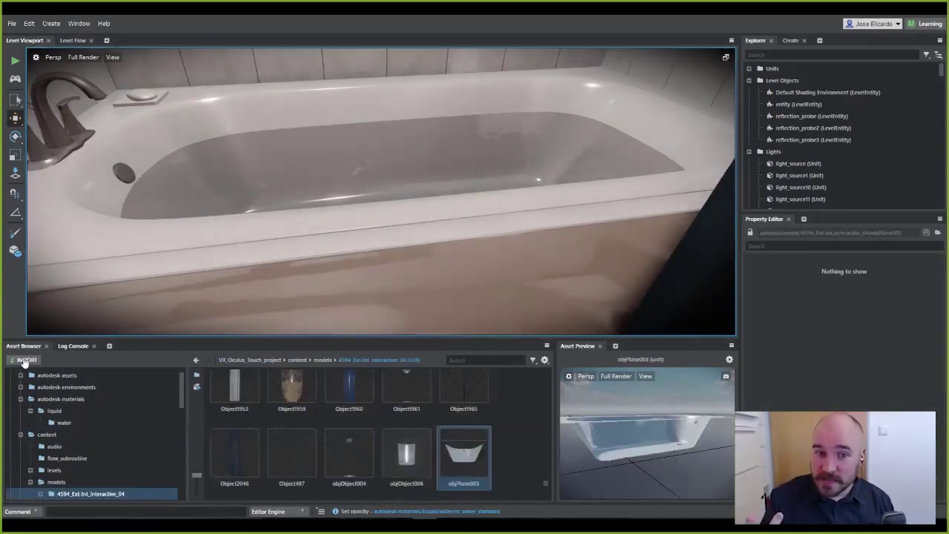
# Import rubber_duck.zip from the desktop and open the content/models/demo folder
pyautogui.click(25, 361)
pyautogui.click(428, 152)
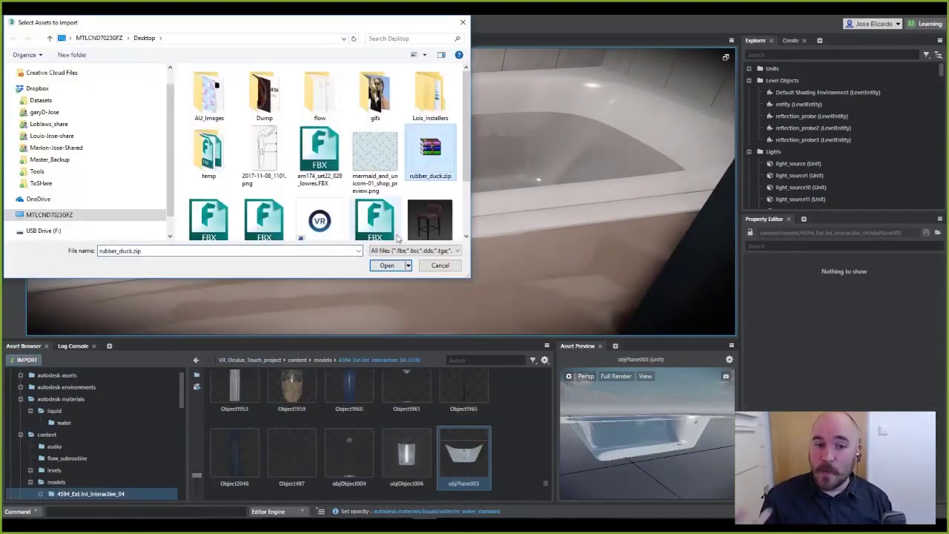
pyautogui.click(387, 264)
pyautogui.click(644, 394)
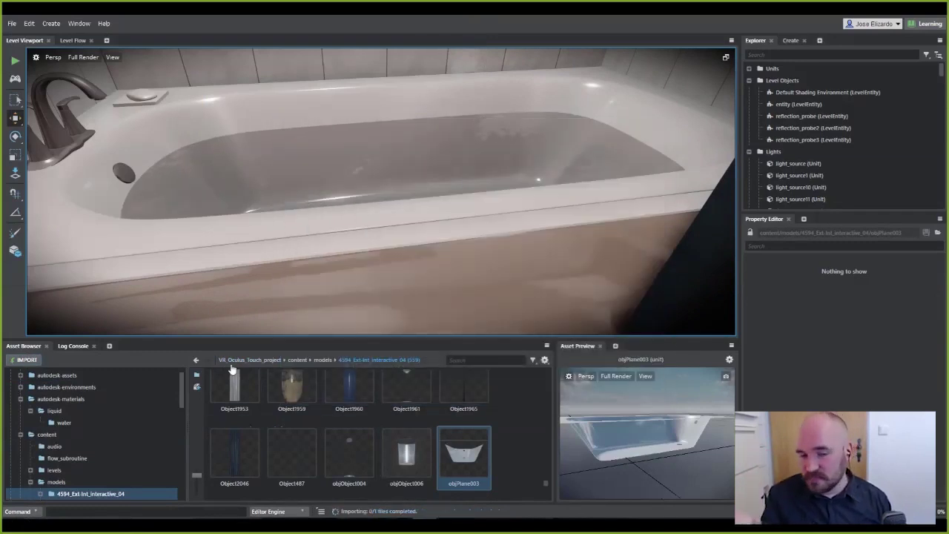
pyautogui.doubleClick(464, 402)
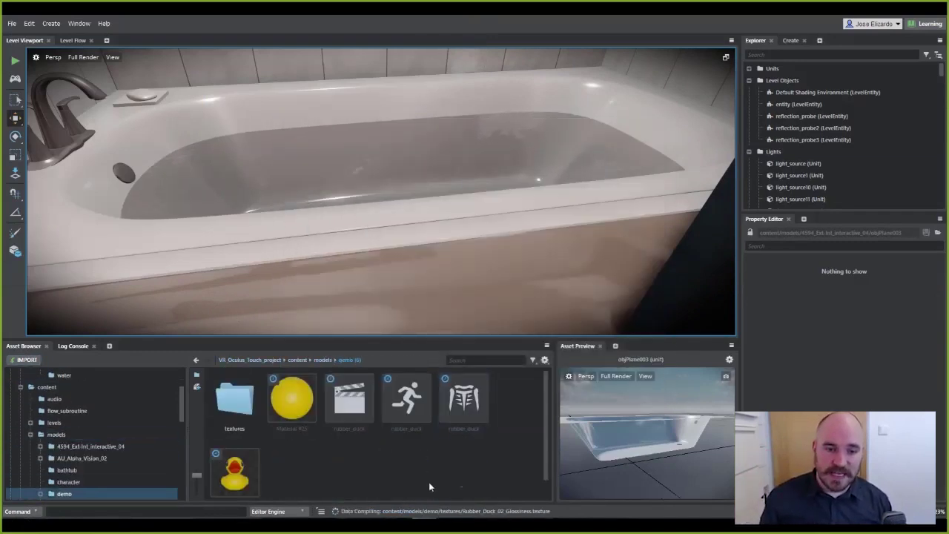
# Preview the rubber_duck unit and place it in the bathtub at about X -5.56, Y -0.81, Z 0.41
pyautogui.click(248, 471)
pyautogui.keyDown('alt'); pyautogui.moveTo(643, 433); pyautogui.dragTo(676, 460); pyautogui.keyUp('alt')
pyautogui.scroll(-2, 677, 461)
pyautogui.moveTo(236, 463); pyautogui.dragTo(385, 174)
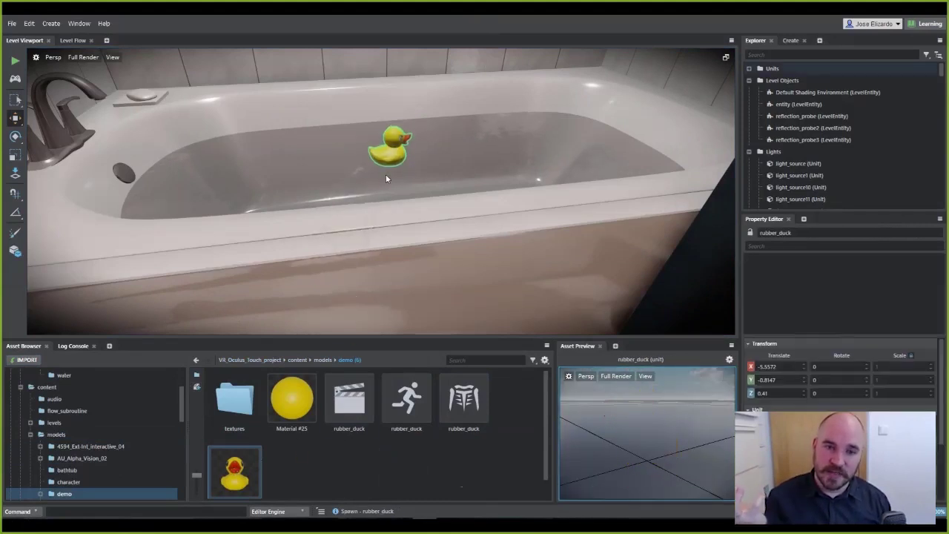
pyautogui.press('f')
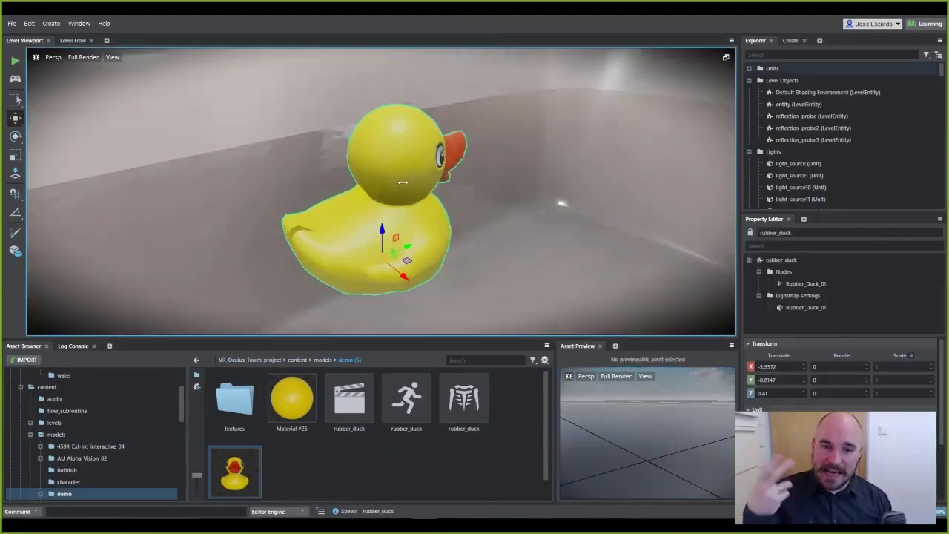
# Lower the rubber duck to about Z 0.396 and place a copy beside it at about X -5.63, Y -0.73
pyautogui.moveTo(378, 268); pyautogui.dragTo(378, 269)
pyautogui.moveTo(460, 270)
pyautogui.keyDown('alt'); pyautogui.mouseDown()
pyautogui.moveTo(319, 276)
pyautogui.moveTo(432, 267)
pyautogui.moveTo(516, 289)
pyautogui.mouseUp(); pyautogui.keyUp('alt')
pyautogui.scroll(-3, 367, 277)
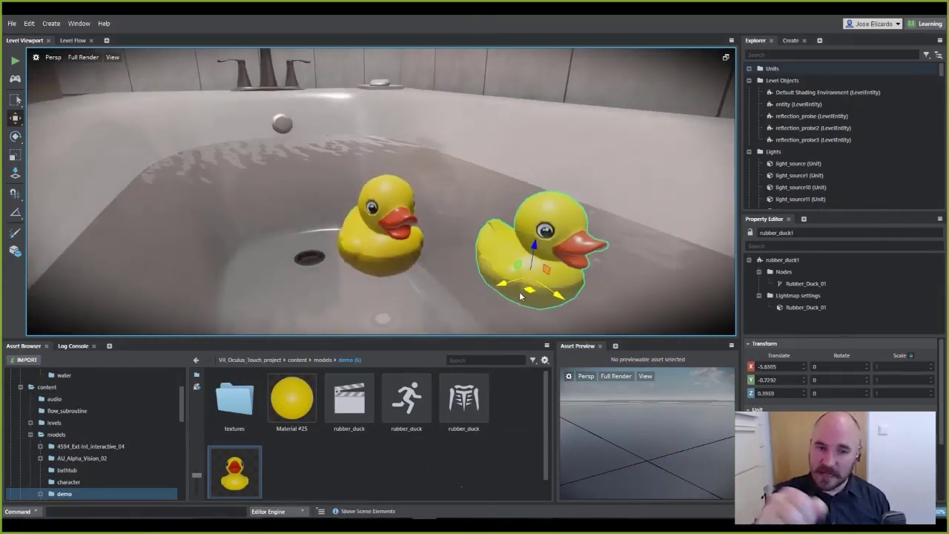
# Scale down the copied duck and rotate the original duck on the water
pyautogui.press('r')
pyautogui.click(385, 271)
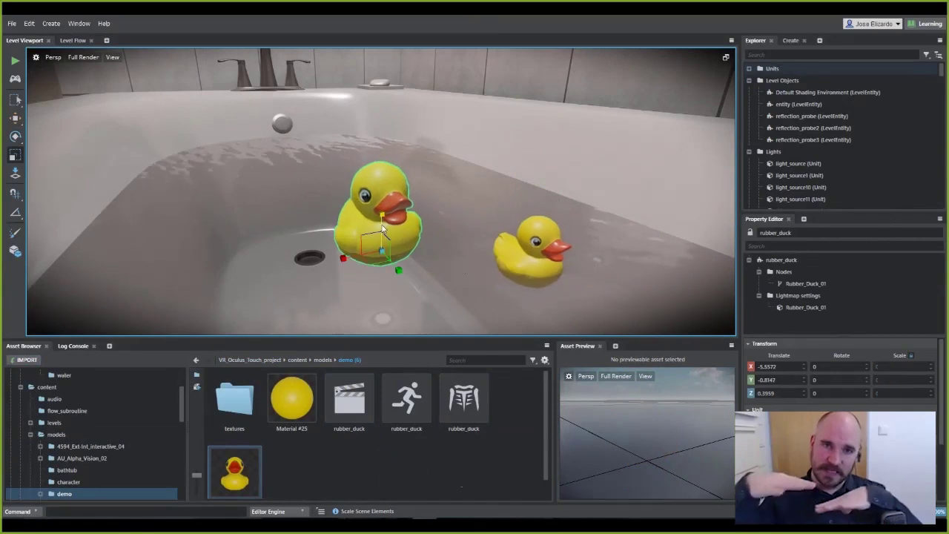
pyautogui.press('e')
pyautogui.moveTo(356, 273); pyautogui.dragTo(304, 263)
# Copy the original duck toward the drain at about X -5.46, Y -1.04, turned to about -23 degrees around Z
pyautogui.press('w')
pyautogui.keyDown('shift'); pyautogui.moveTo(374, 252); pyautogui.dragTo(436, 222); pyautogui.keyUp('shift')
pyautogui.press('e')
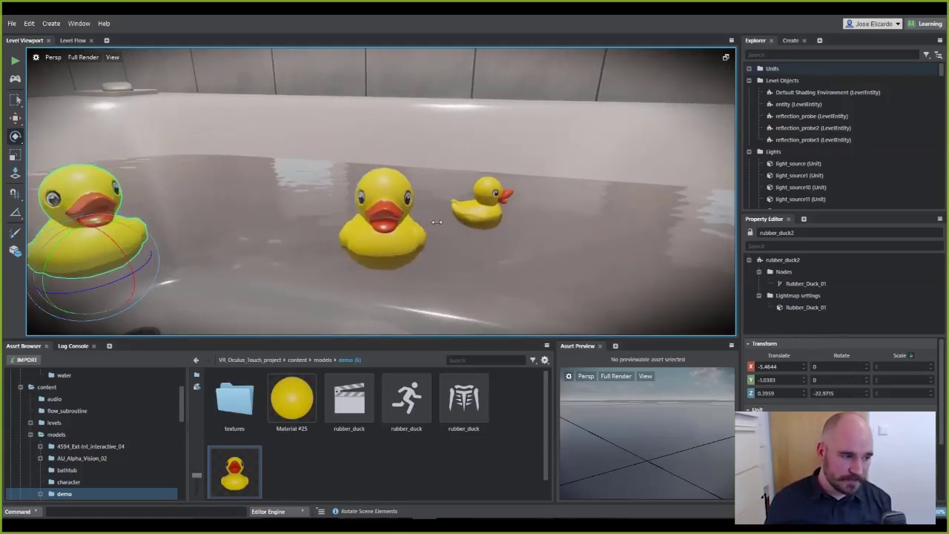
# Send the rubber_duck unit to 3ds Max and enlarge the duck's eyes and beak by editing its Editable Poly mesh
pyautogui.rightClick(237, 475)
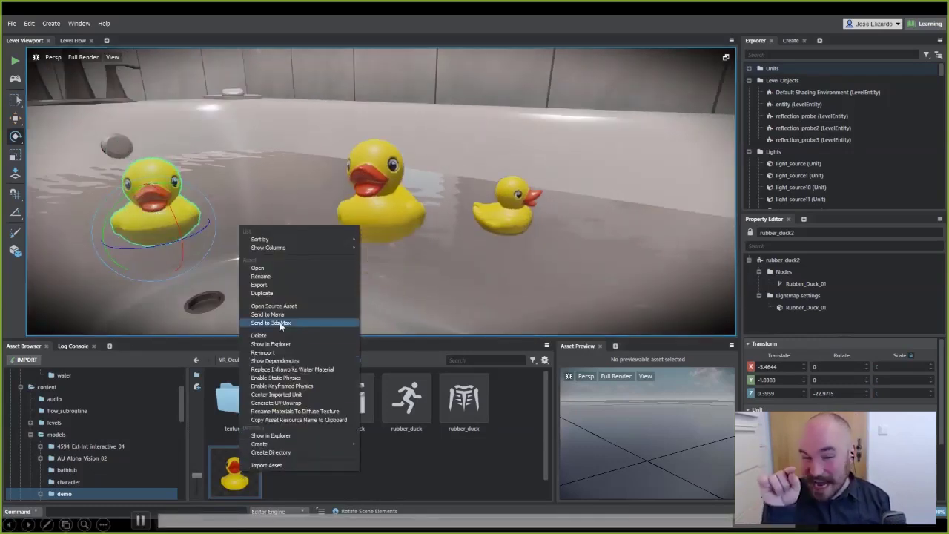
pyautogui.click(280, 322)
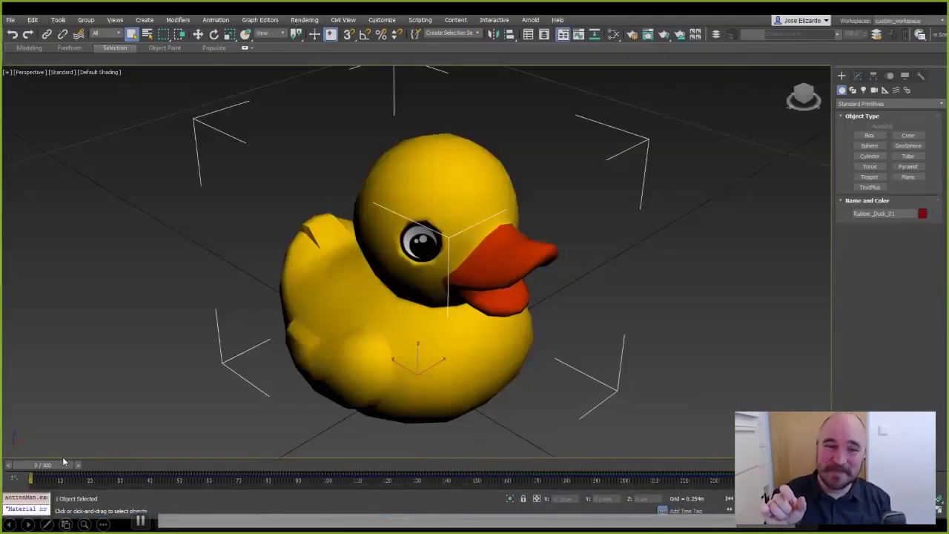
pyautogui.moveTo(62, 457); pyautogui.dragTo(171, 414)
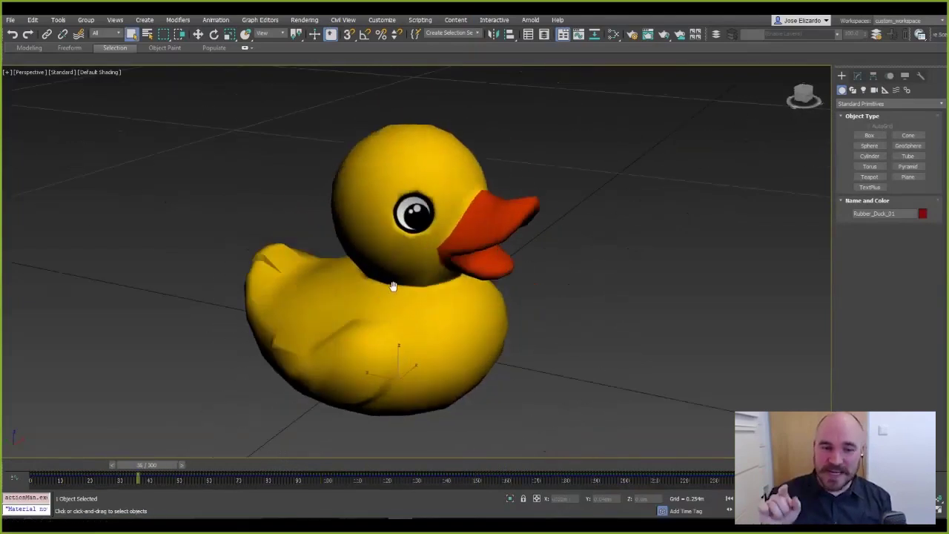
pyautogui.press('l')
pyautogui.scroll(-5, 354, 368)
pyautogui.moveTo(454, 364); pyautogui.dragTo(374, 246, button='middle')
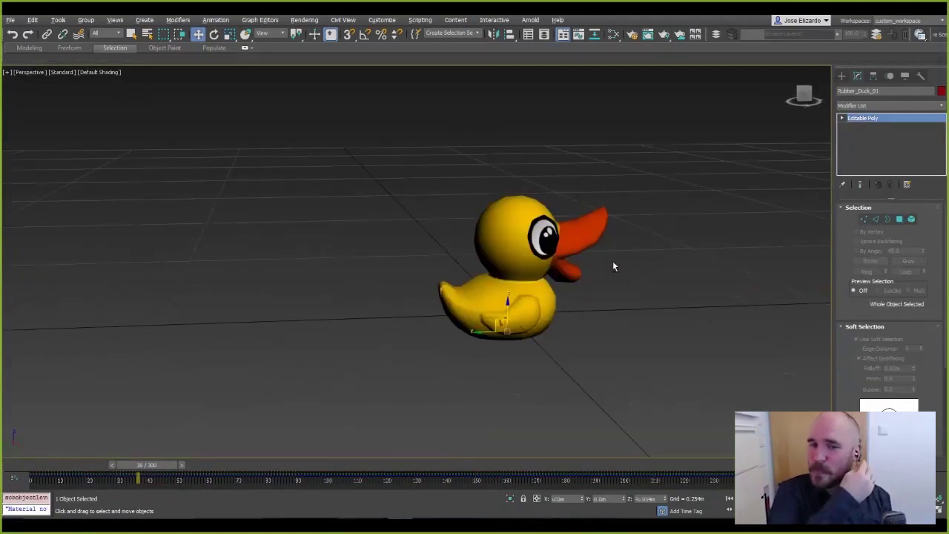
pyautogui.keyDown('alt'); pyautogui.moveTo(613, 260); pyautogui.dragTo(549, 267, button='middle'); pyautogui.keyUp('alt')
# Send the reshaped duck back to the interactive engine, accept the FBX import settings, and check the ducks in the bathtub
pyautogui.click(494, 19)
pyautogui.click(501, 69)
pyautogui.click(525, 308)
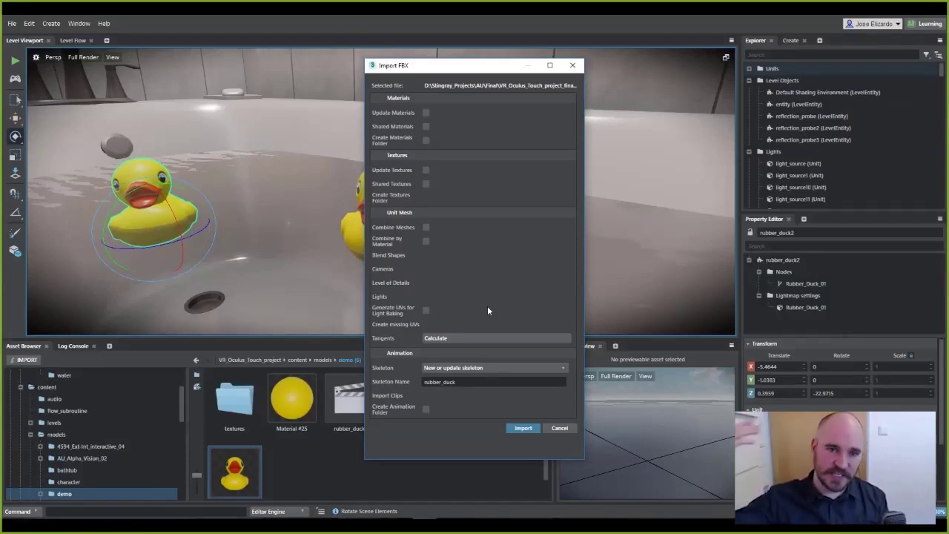
pyautogui.click(523, 428)
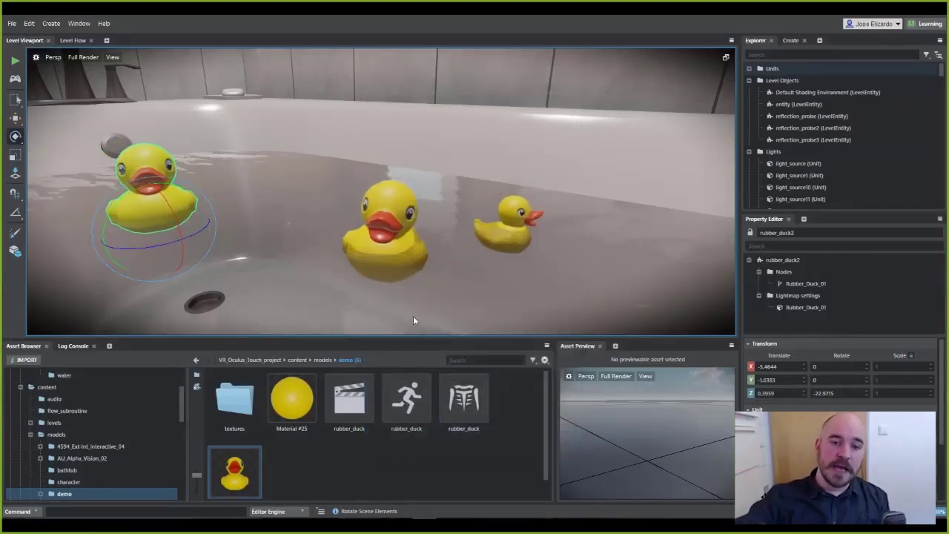
pyautogui.scroll(-5, 344, 252)
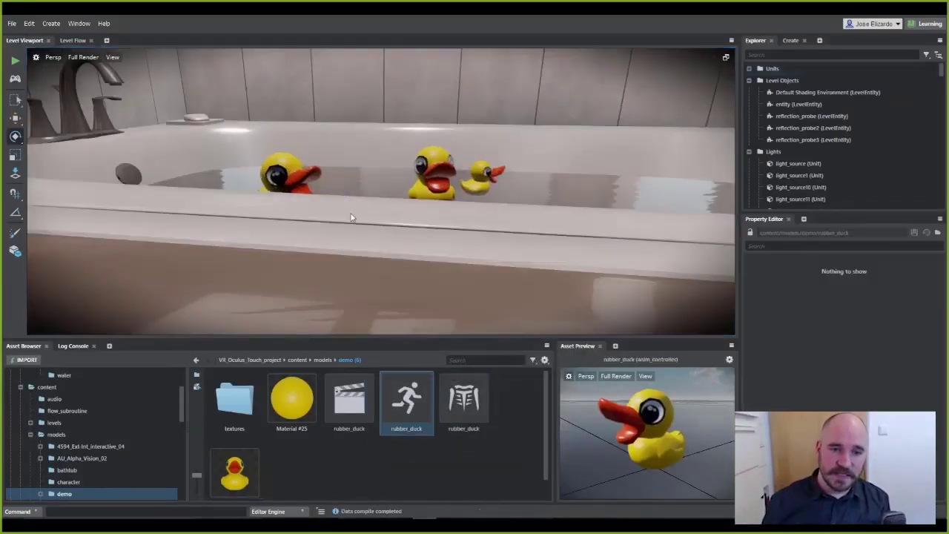
pyautogui.keyDown('alt'); pyautogui.moveTo(352, 216); pyautogui.dragTo(444, 246); pyautogui.keyUp('alt')
pyautogui.click(443, 243)
pyautogui.moveTo(443, 246)
pyautogui.mouseDown(button='right')
pyautogui.moveTo(482, 244)
pyautogui.moveTo(445, 252)
pyautogui.mouseUp(button='right')
pyautogui.keyDown('alt'); pyautogui.moveTo(400, 200); pyautogui.dragTo(434, 233); pyautogui.keyUp('alt')
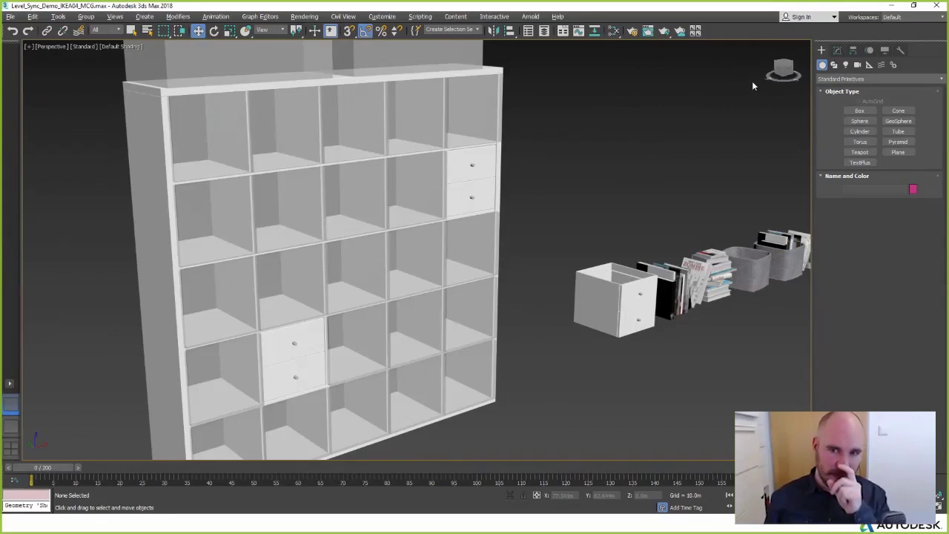
# Create a Max Creation Graph Shelf Filler object above the row of loose shelf props and show its parameters
pyautogui.click(878, 79)
pyautogui.click(846, 241)
pyautogui.click(897, 110)
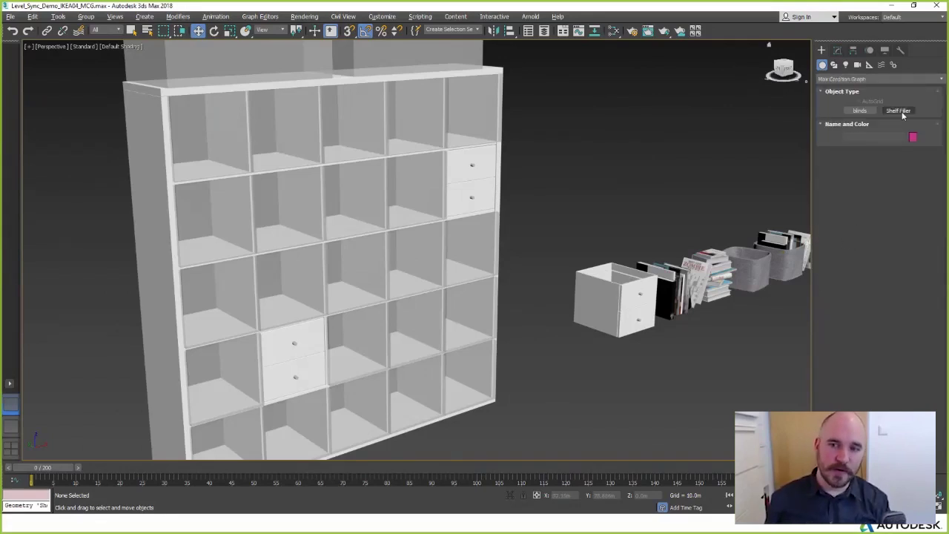
pyautogui.click(608, 110)
pyautogui.click(836, 51)
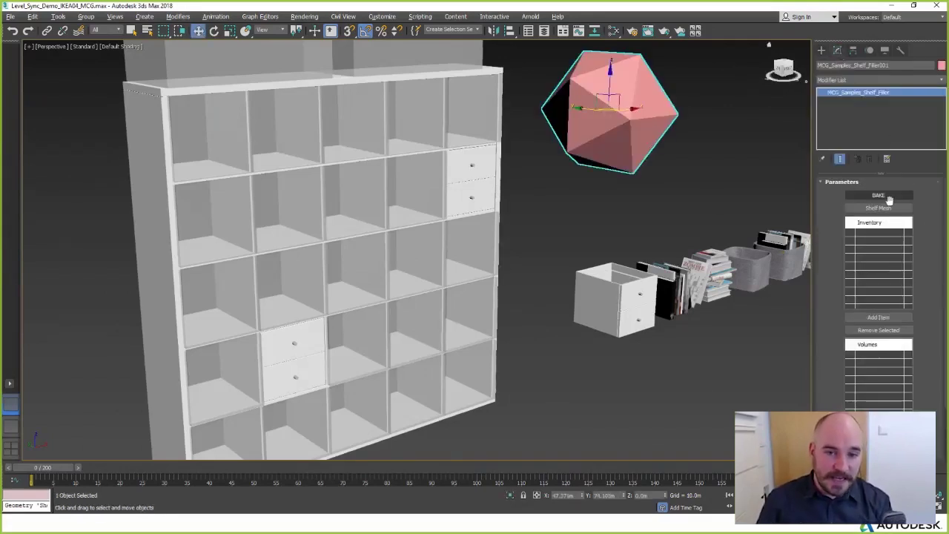
# Assign kallax_shelf_unit001 as the filler's shelf mesh and move the filler into the living room near the windows
pyautogui.click(887, 207)
pyautogui.click(493, 71)
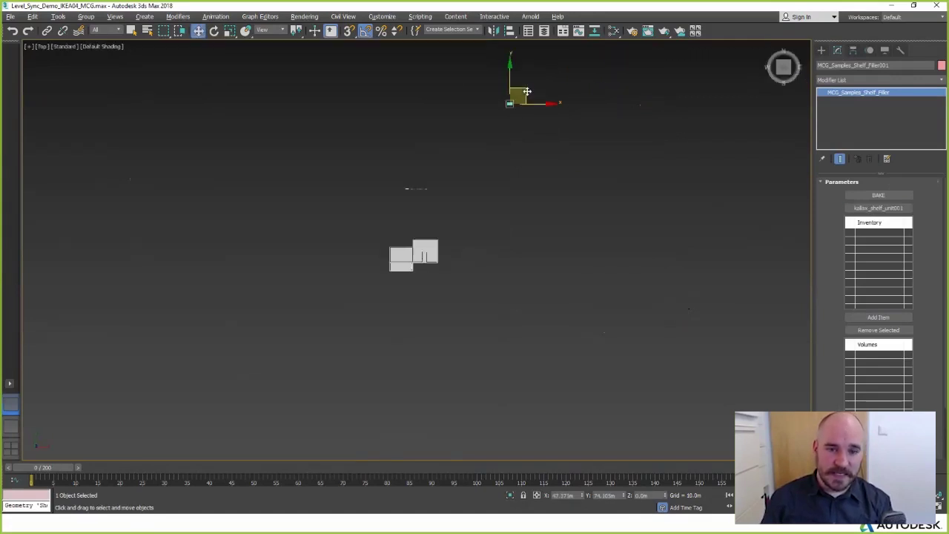
pyautogui.moveTo(520, 95); pyautogui.dragTo(415, 247)
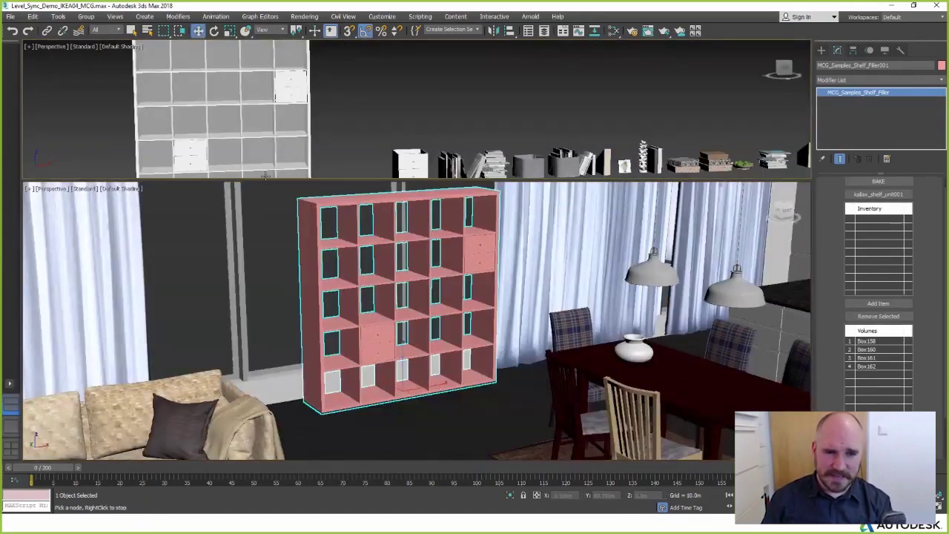
# Add the boxes inside the source shelf's compartments to the shelf filler's volumes
pyautogui.click(290, 174)
pyautogui.click(258, 155)
pyautogui.click(186, 120)
pyautogui.click(284, 111)
pyautogui.click(181, 57)
pyautogui.click(289, 57)
pyautogui.rightClick(333, 93)
# Add the row of loose props, including books, baskets, picture, statuette and lidded boxes, to the shelf filler's inventory
pyautogui.click(878, 304)
pyautogui.click(449, 163)
pyautogui.click(494, 164)
pyautogui.click(528, 165)
pyautogui.click(564, 163)
pyautogui.click(586, 164)
pyautogui.click(625, 166)
pyautogui.click(643, 157)
pyautogui.moveTo(703, 148); pyautogui.dragTo(333, 141, button='middle')
pyautogui.click(678, 151)
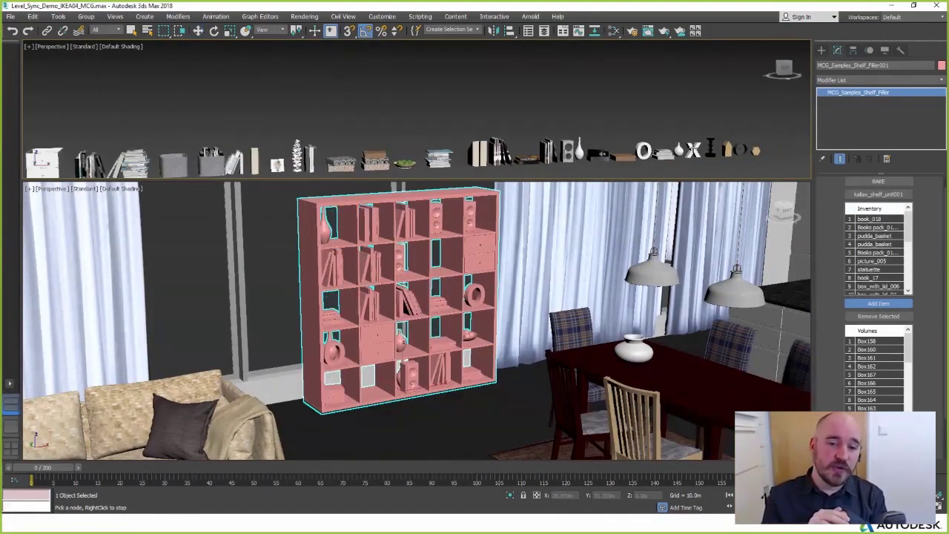
pyautogui.click(693, 150)
pyautogui.click(710, 148)
pyautogui.click(755, 150)
# Raise the shelf filler's seed to 1237 to reshuffle the props in the compartments
pyautogui.keyDown('alt'); pyautogui.moveTo(415, 260); pyautogui.dragTo(437, 264, button='middle'); pyautogui.keyUp('alt')
pyautogui.scroll(3, 403, 258)
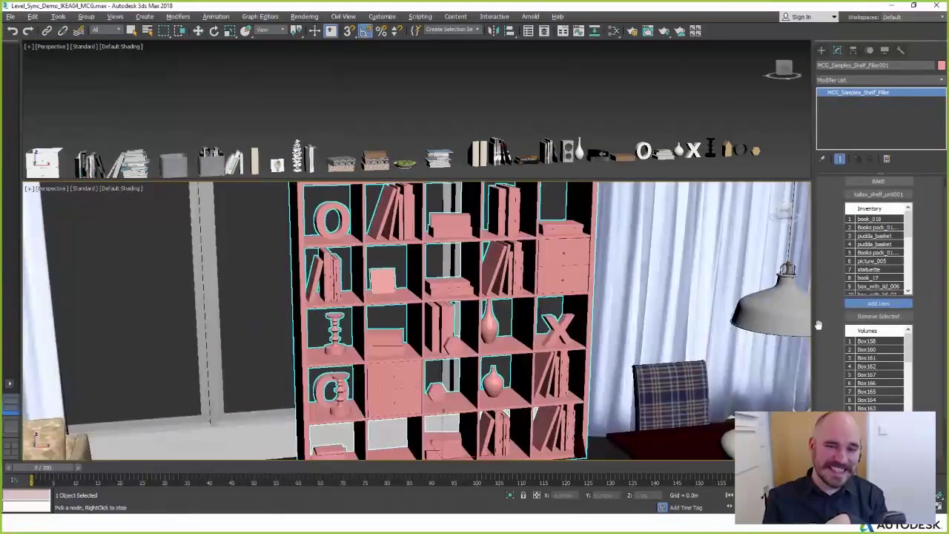
pyautogui.moveTo(819, 324); pyautogui.dragTo(819, 273)
pyautogui.click(932, 398)
pyautogui.click(932, 398)
pyautogui.click(932, 398)
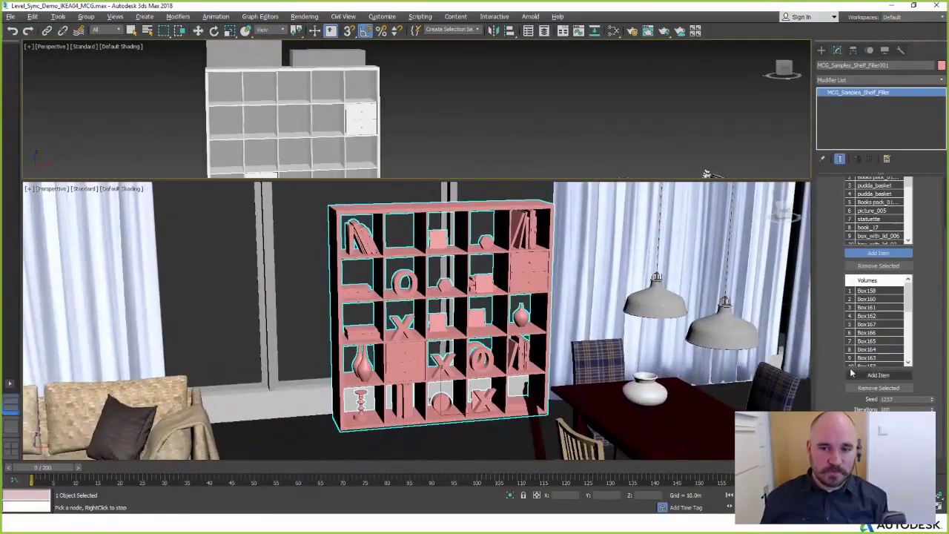
# Add the two boxes on top of the source shelf as further filler volumes, and enlarge the living-room view on the shelf
pyautogui.click(853, 374)
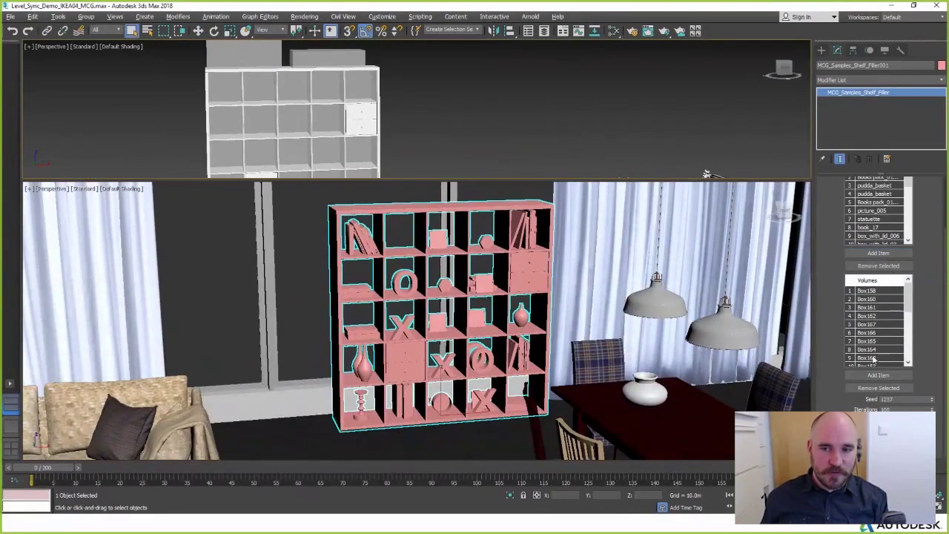
pyautogui.click(247, 59)
pyautogui.click(326, 58)
pyautogui.rightClick(326, 59)
pyautogui.click(327, 59)
pyautogui.moveTo(335, 64)
pyautogui.mouseDown()
pyautogui.moveTo(350, 64)
pyautogui.moveTo(325, 64)
pyautogui.moveTo(336, 64)
pyautogui.mouseUp()
pyautogui.rightClick(494, 220)
pyautogui.click(493, 220)
pyautogui.hotkey('alt', 'w')
pyautogui.press('z')
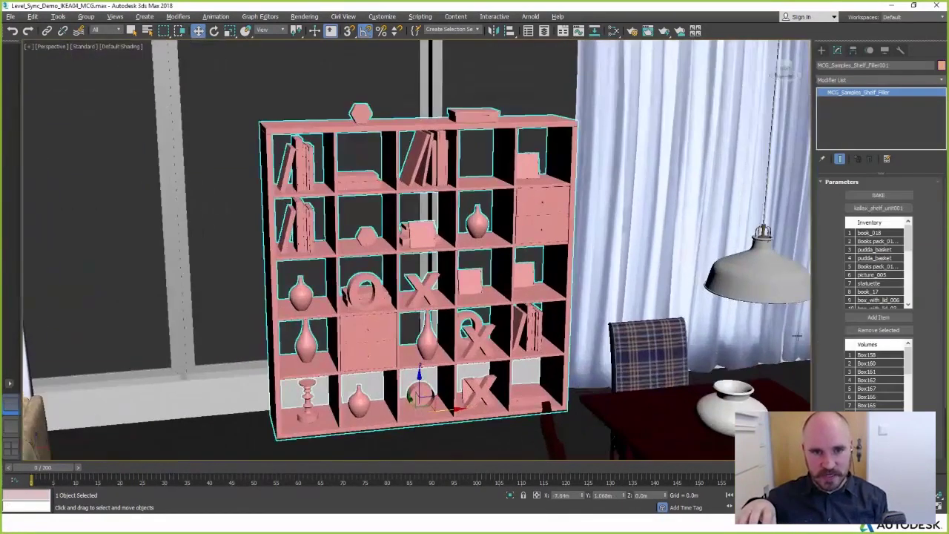
# Set the shelf filler's iterations to 147 and its seed to 1239
pyautogui.click(933, 398)
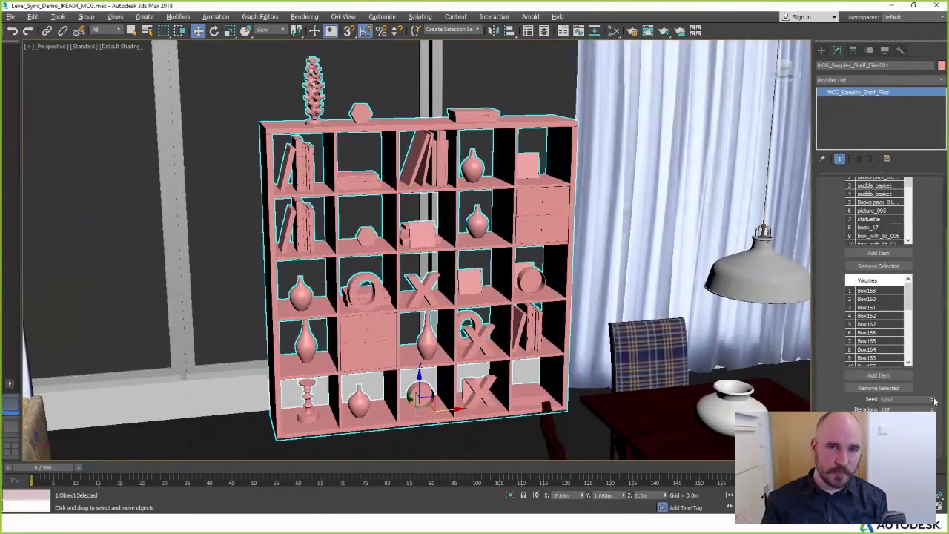
pyautogui.click(933, 398)
pyautogui.click(933, 398)
pyautogui.click(934, 399)
pyautogui.click(933, 399)
pyautogui.click(933, 403)
pyautogui.click(932, 404)
# Line up the shelf view with the interactive engine's level viewport and bake the filled shelf into the scene
pyautogui.click(493, 17)
pyautogui.click(494, 17)
pyautogui.click(493, 16)
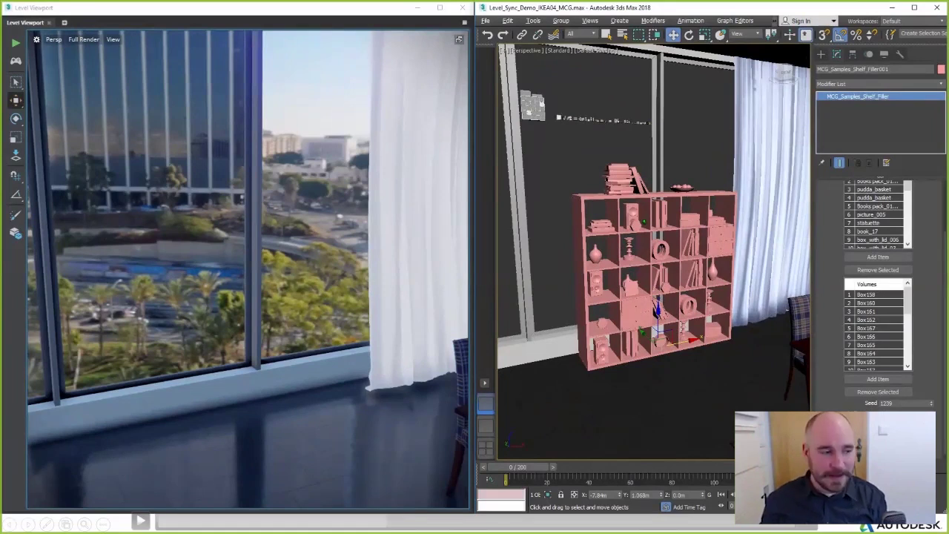
pyautogui.scroll(3, 644, 221)
pyautogui.keyDown('alt'); pyautogui.moveTo(623, 207); pyautogui.dragTo(641, 216, button='middle'); pyautogui.keyUp('alt')
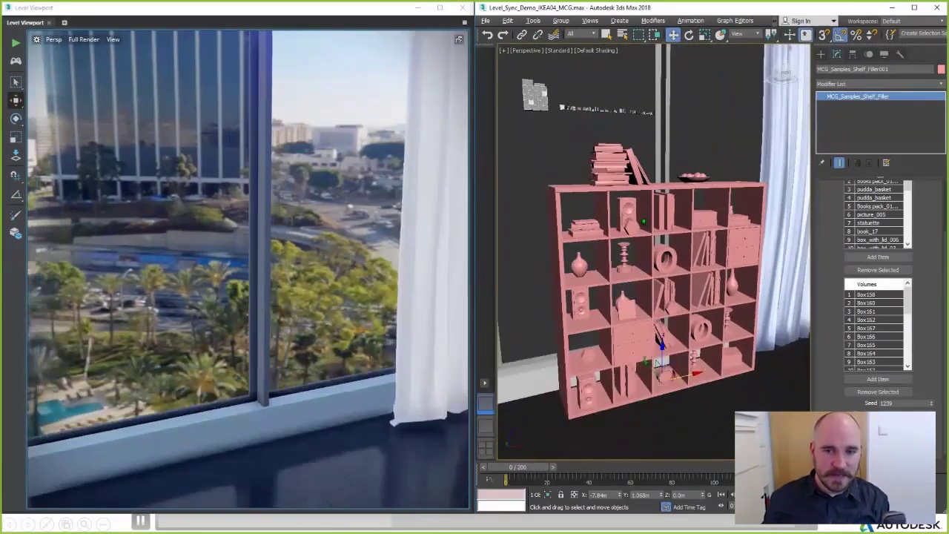
pyautogui.scroll(3, 881, 208)
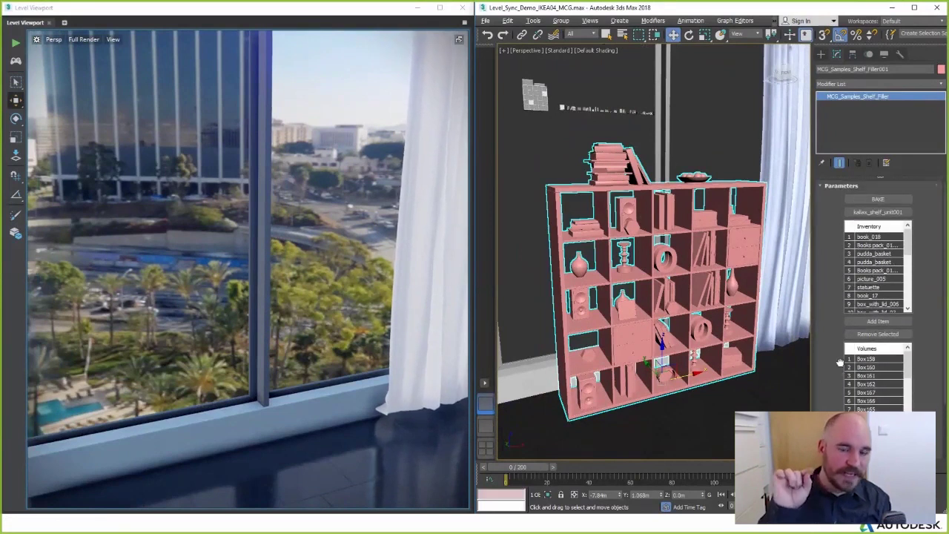
pyautogui.click(881, 199)
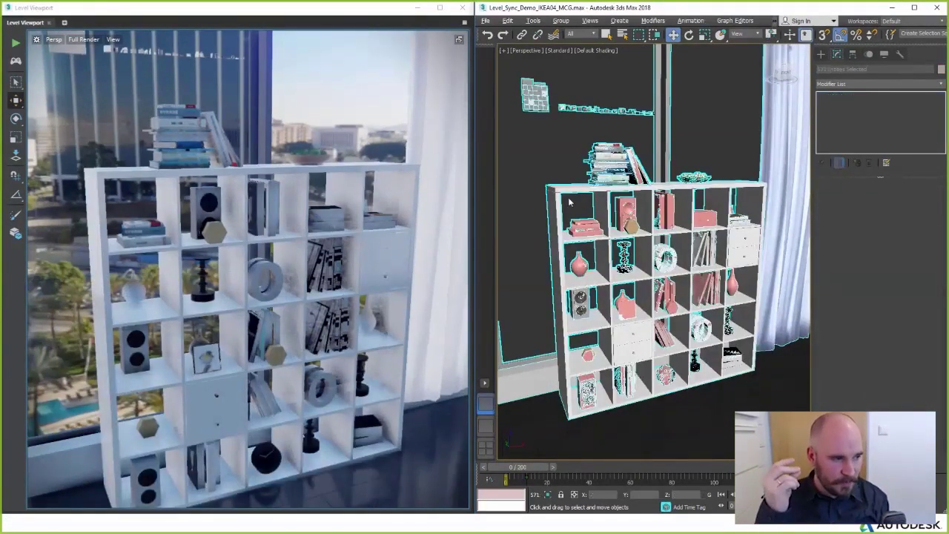
# Place the shelf filler beside the baked shelf at about X -9.84 m, Y 0.78 m, and set its seed to 1247
pyautogui.click(341, 262)
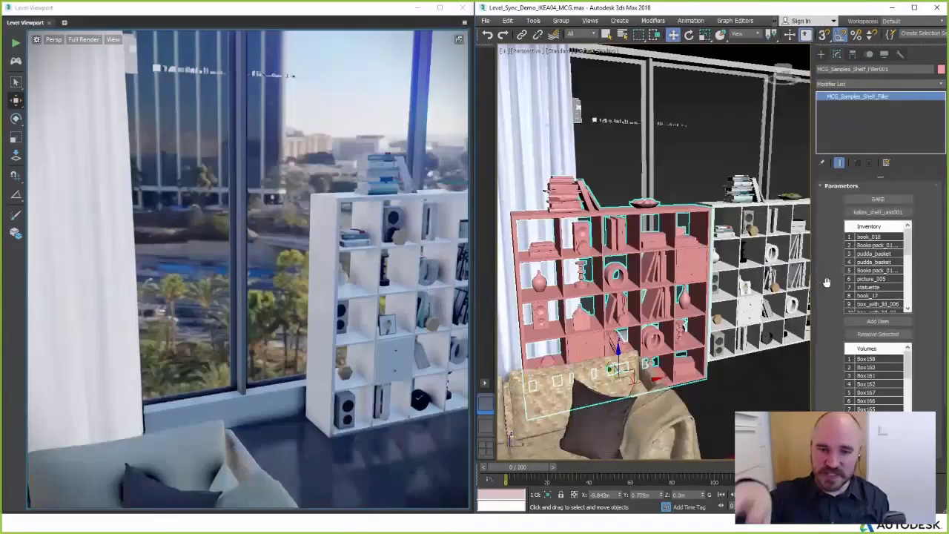
pyautogui.moveTo(830, 282); pyautogui.dragTo(832, 178)
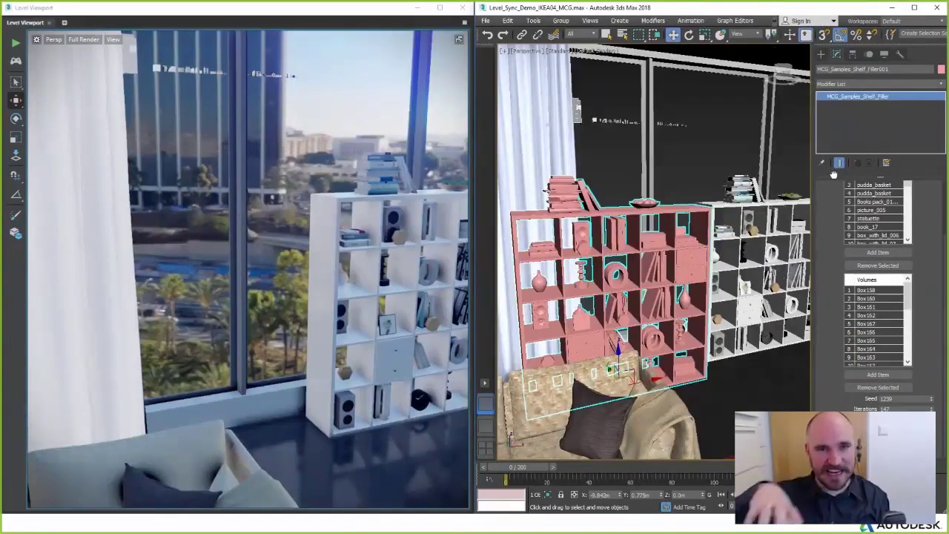
pyautogui.click(932, 398)
pyautogui.click(932, 398)
pyautogui.click(932, 398)
pyautogui.click(931, 398)
pyautogui.click(931, 398)
pyautogui.click(932, 398)
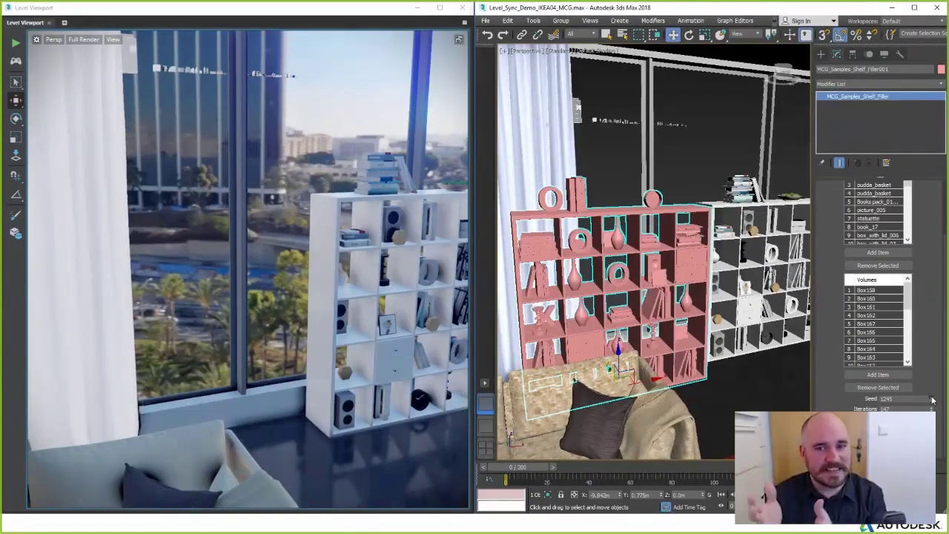
pyautogui.click(932, 398)
pyautogui.click(931, 398)
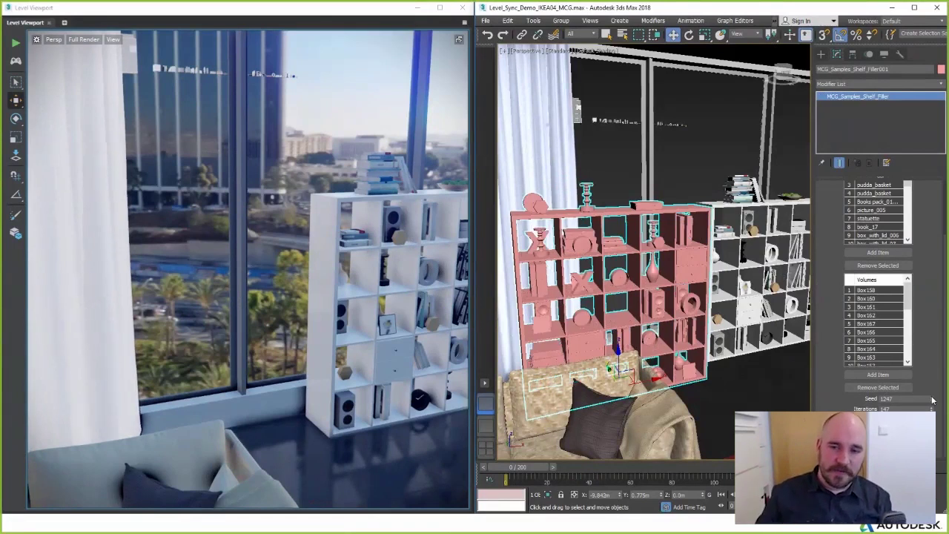
# Bake the second filled shelf behind the sofa and clear the selection
pyautogui.scroll(3, 879, 374)
pyautogui.click(877, 198)
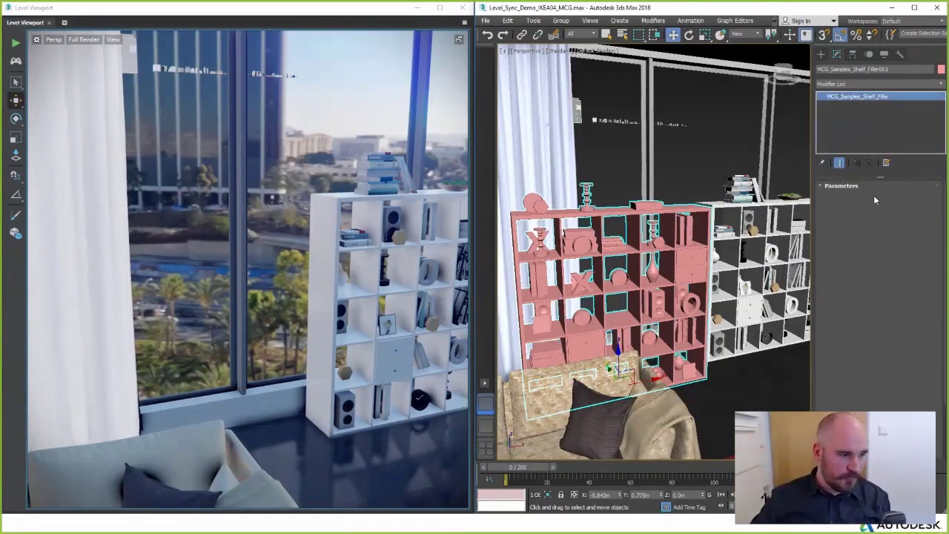
pyautogui.click(697, 150)
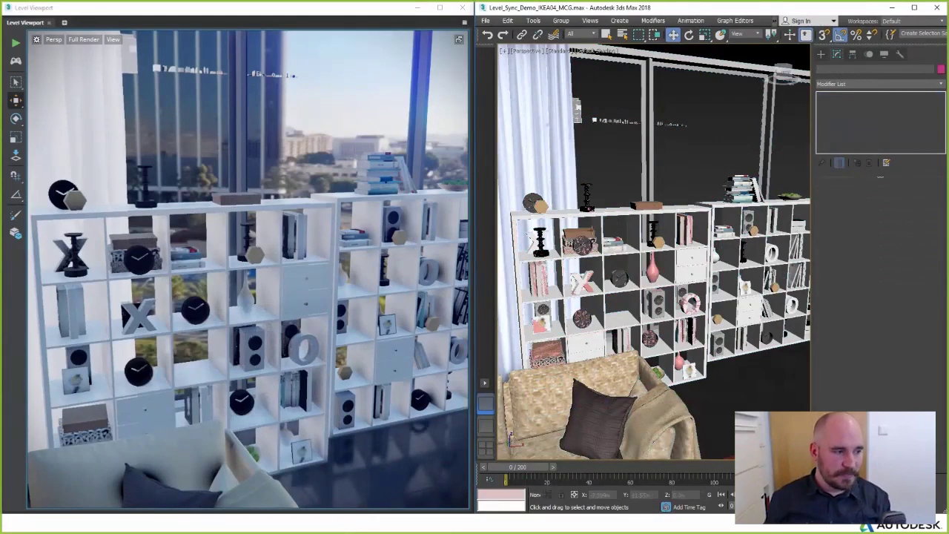
# Move the shelf filler to the glass wall at about Y -6.09 m, vary its contents and bake it there
pyautogui.click(645, 252)
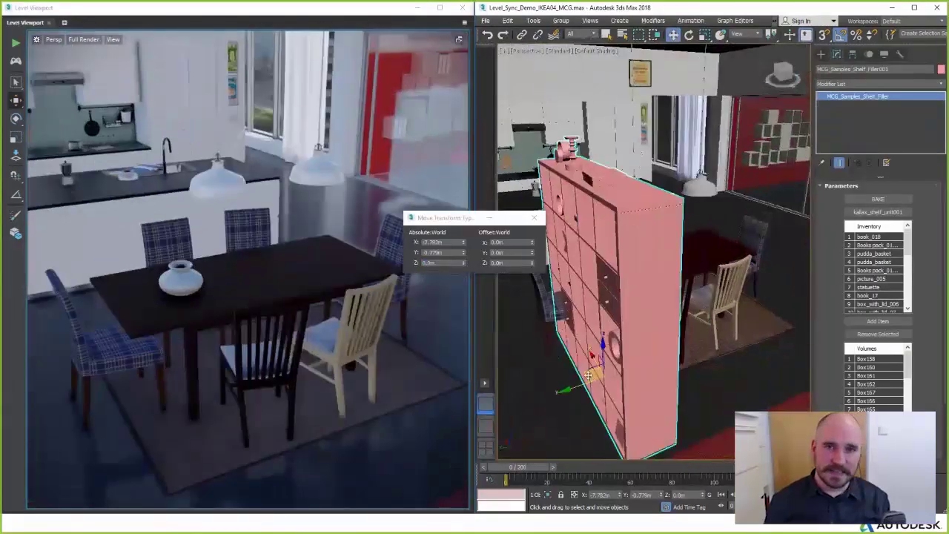
pyautogui.moveTo(614, 275); pyautogui.dragTo(748, 208)
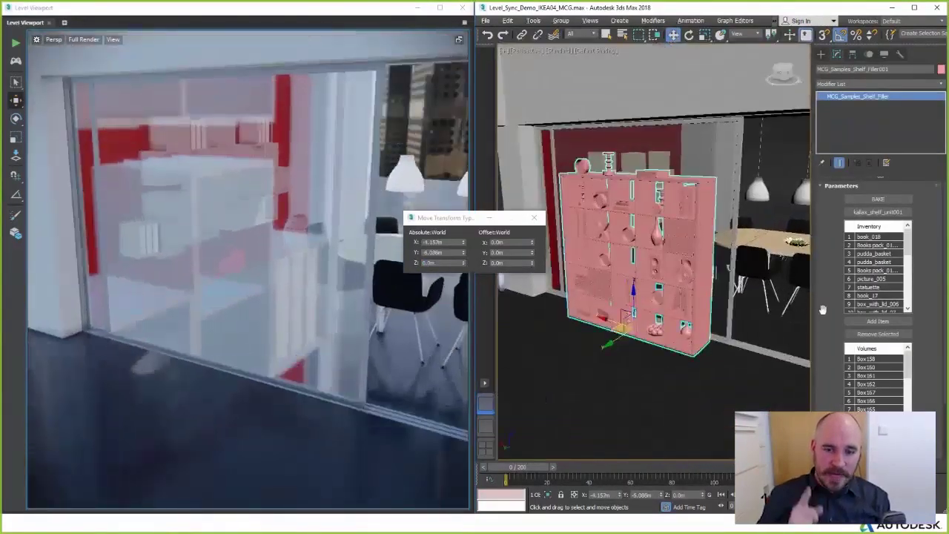
pyautogui.scroll(-3, 856, 393)
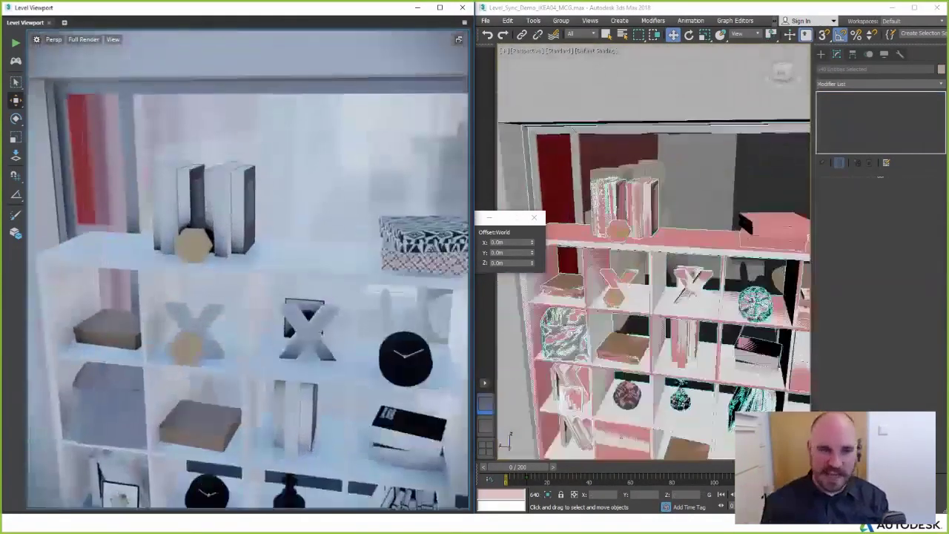
pyautogui.click(572, 232)
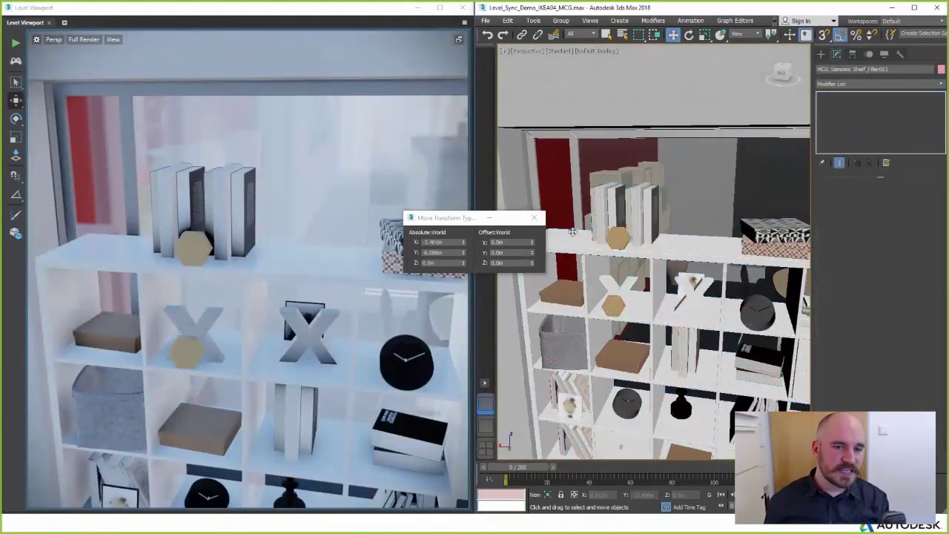
# Copy the book pack on top of the glass-wall shelf into a row reaching the patterned boxes in the level viewport
pyautogui.click(233, 212)
pyautogui.moveTo(262, 256); pyautogui.dragTo(280, 258)
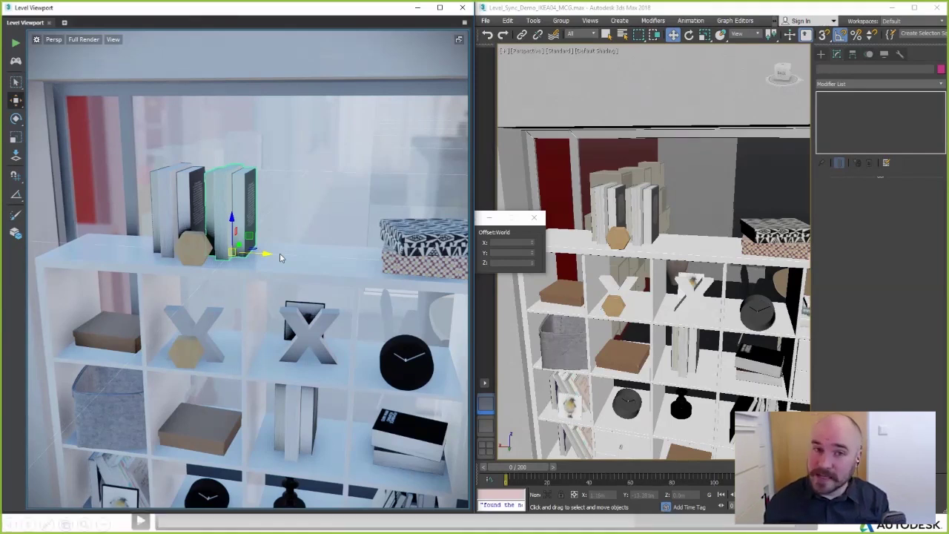
pyautogui.keyDown('shift'); pyautogui.moveTo(272, 257); pyautogui.dragTo(389, 265); pyautogui.keyUp('shift')
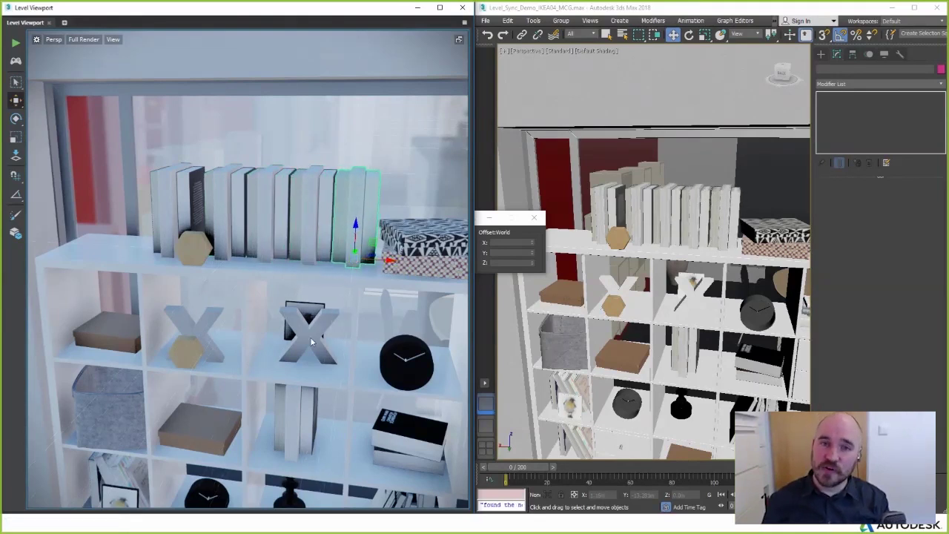
# Rotate the X ornament in front of the picture frame, and move the bird picture in front of the speaker sideways
pyautogui.click(314, 342)
pyautogui.press('e')
pyautogui.moveTo(314, 383); pyautogui.dragTo(301, 383)
pyautogui.moveTo(301, 383)
pyautogui.keyDown('alt'); pyautogui.mouseDown(button='middle')
pyautogui.moveTo(148, 297)
pyautogui.moveTo(293, 372)
pyautogui.mouseUp(button='middle'); pyautogui.keyUp('alt')
pyautogui.click(332, 338)
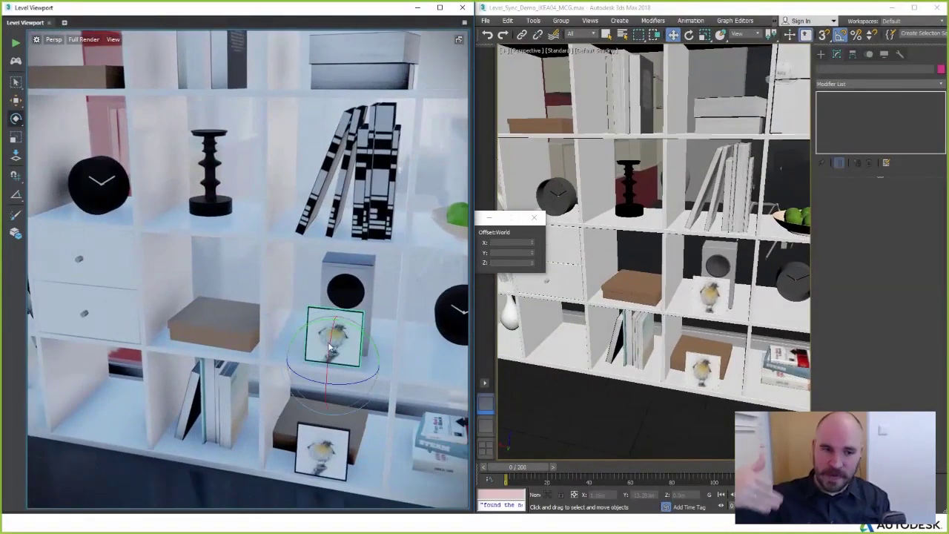
pyautogui.press('w')
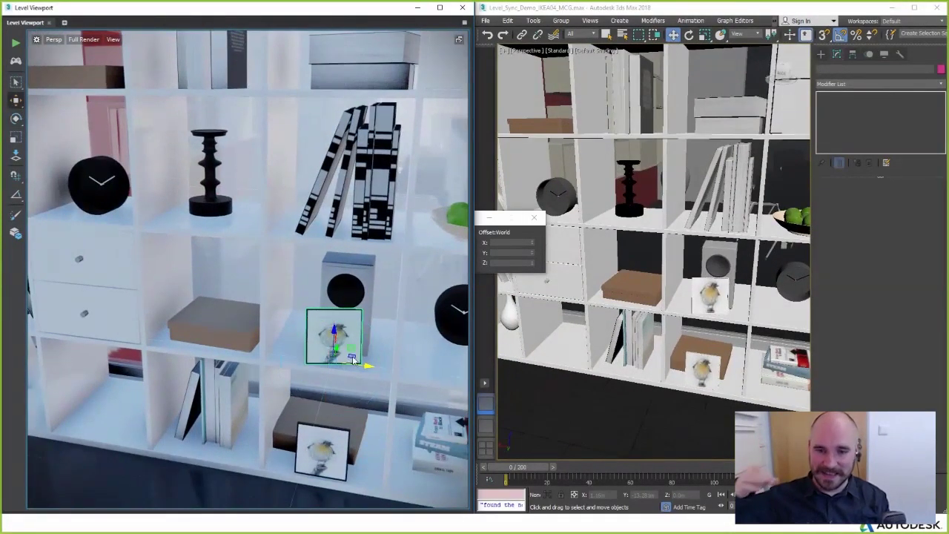
pyautogui.moveTo(363, 363); pyautogui.dragTo(392, 366)
# Copy the O ornament in the living-room shelf and turn it in its compartment
pyautogui.moveTo(392, 366); pyautogui.dragTo(166, 364, button='right')
pyautogui.click(353, 303)
pyautogui.keyDown('shift'); pyautogui.moveTo(353, 306); pyautogui.dragTo(319, 330); pyautogui.keyUp('shift')
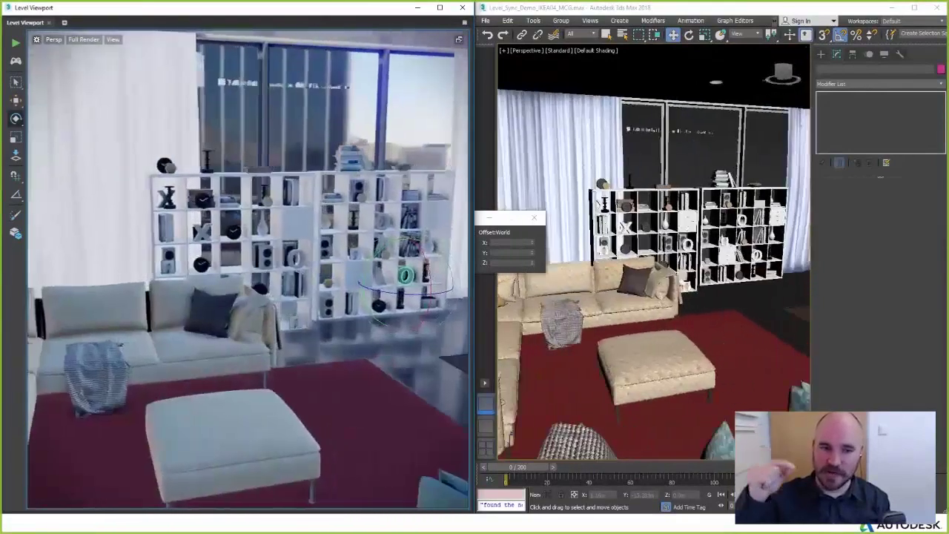
pyautogui.moveTo(328, 355); pyautogui.dragTo(315, 352, button='right')
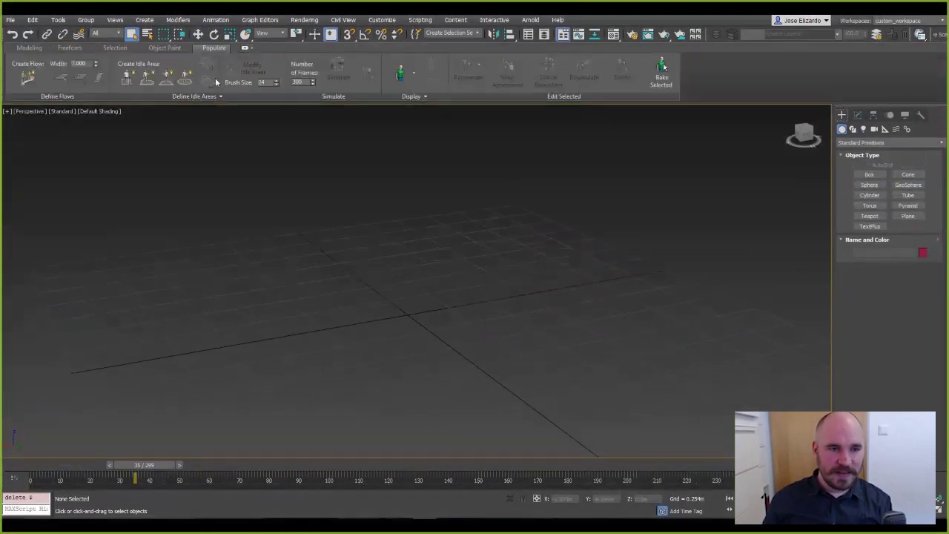
# Create a Populate seat near the grid's center and simulate 300 frames to generate a seated person
pyautogui.click(125, 78)
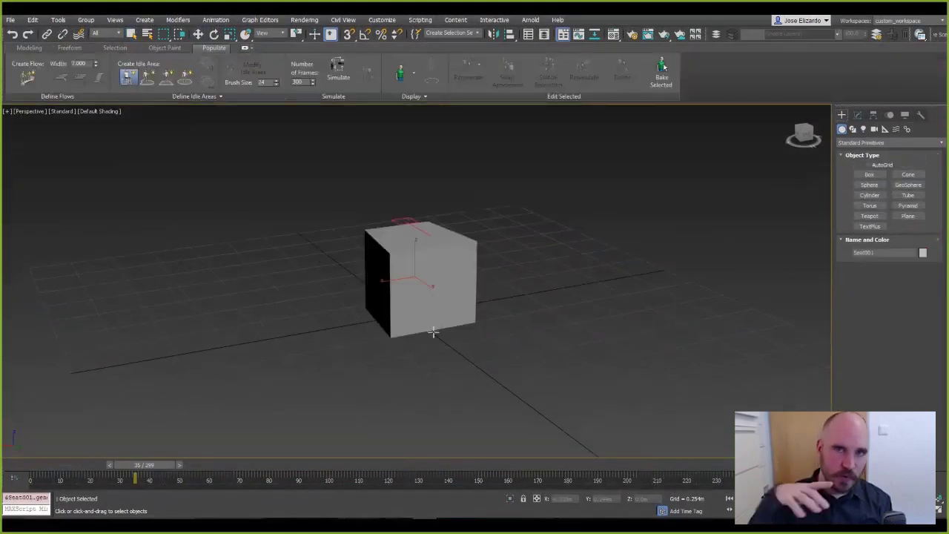
pyautogui.click(433, 331)
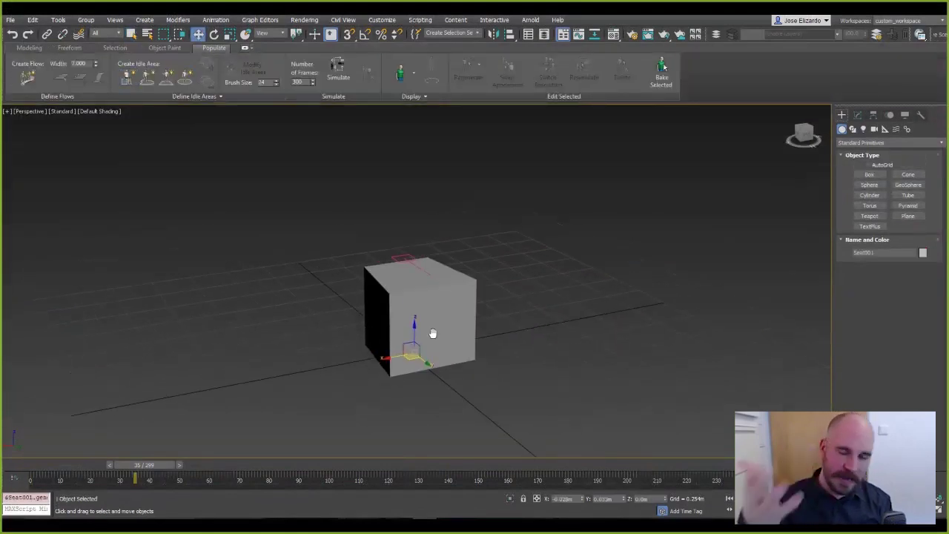
pyautogui.click(337, 71)
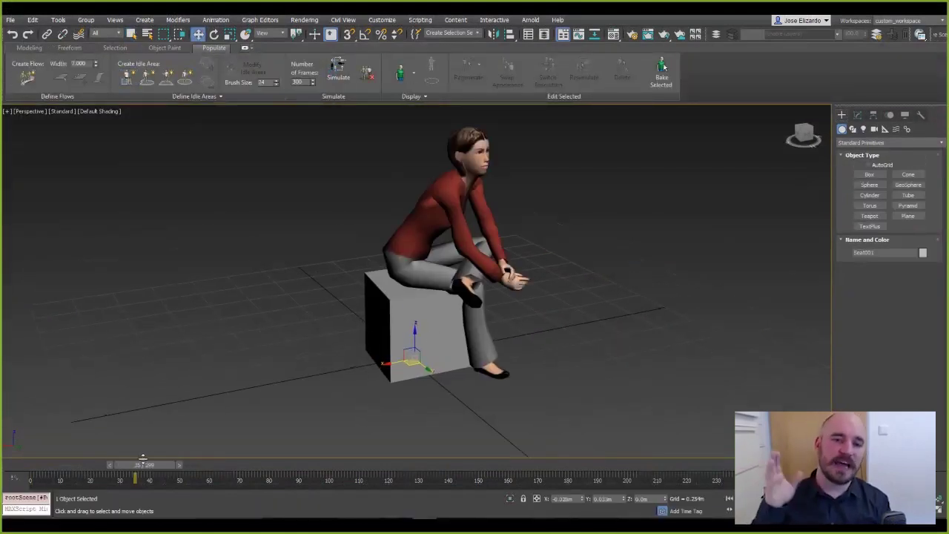
# Select the seated woman and resimulate her idle motion
pyautogui.click(601, 116)
pyautogui.click(478, 157)
pyautogui.click(584, 77)
pyautogui.click(586, 78)
pyautogui.click(588, 82)
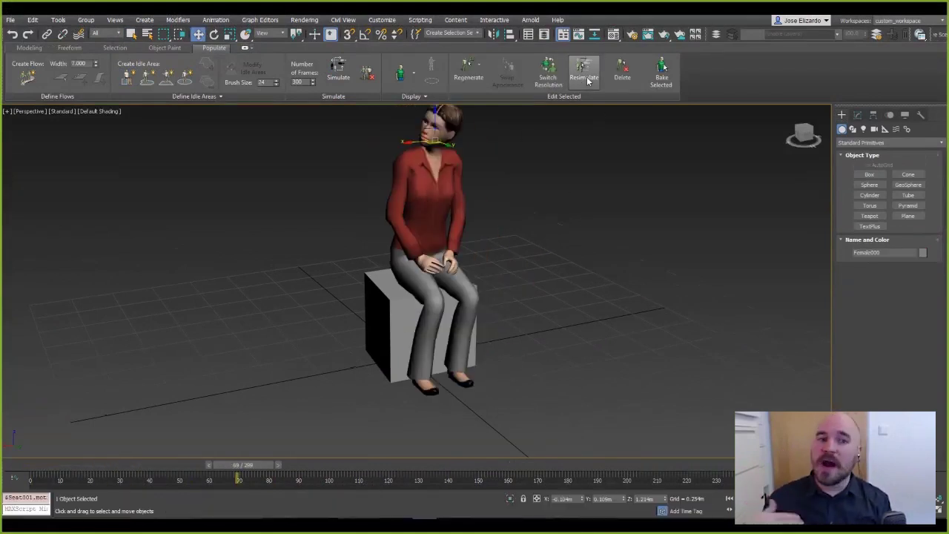
# Play through the seated woman's animation and switch her resolution
pyautogui.moveTo(242, 465); pyautogui.dragTo(522, 426)
pyautogui.press('w')
pyautogui.click(548, 74)
# Bake the seated woman into a standalone character and delete the seat box under her
pyautogui.moveTo(525, 465); pyautogui.dragTo(408, 405)
pyautogui.click(438, 169)
pyautogui.click(392, 317)
pyautogui.press('Delete')
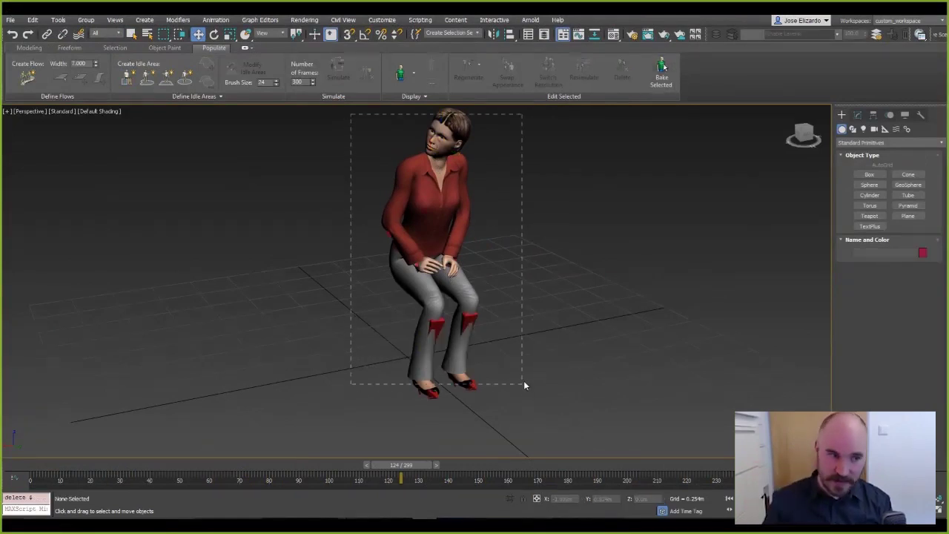
# Export the whole seated woman as an FBX with her baked animation into the project's people/single folder
pyautogui.moveTo(523, 384); pyautogui.dragTo(523, 384)
pyautogui.click(7, 20)
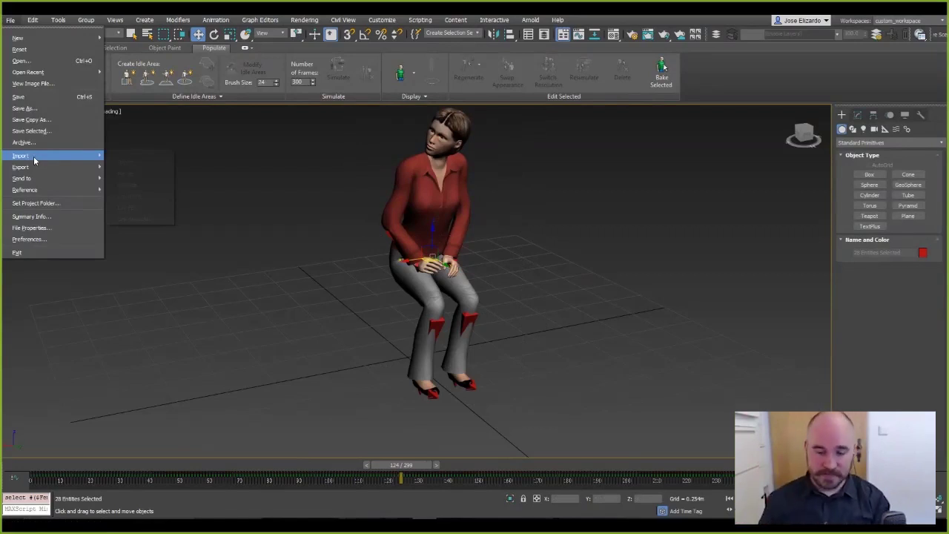
pyautogui.moveTo(29, 167)
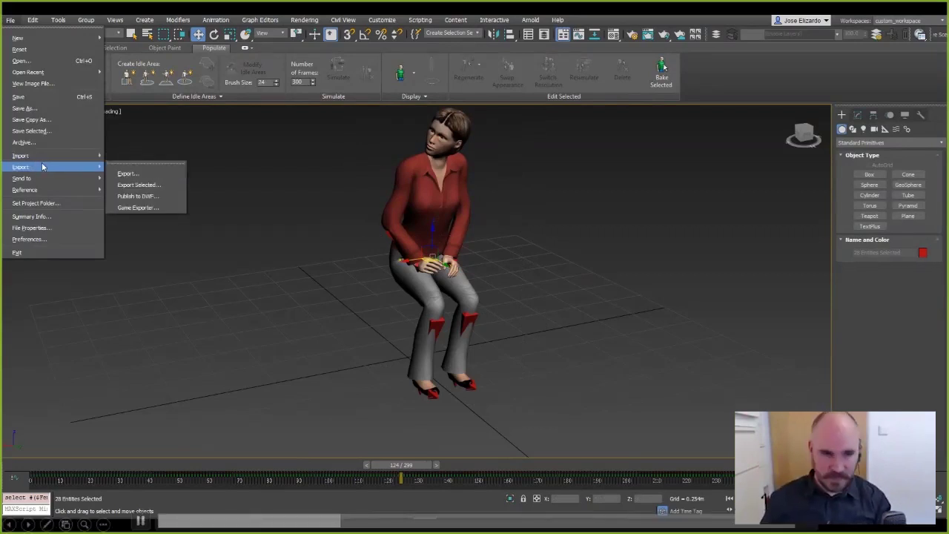
pyautogui.click(134, 183)
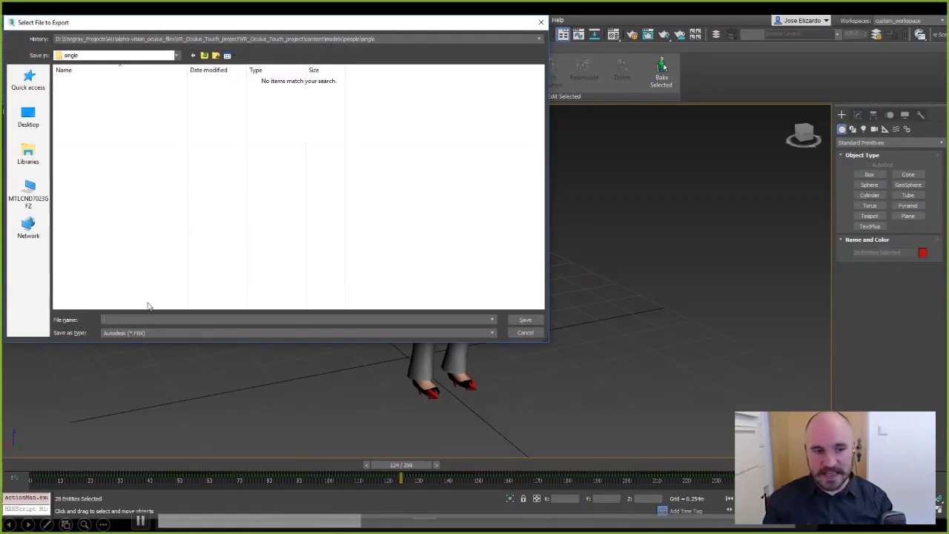
pyautogui.press('Return')
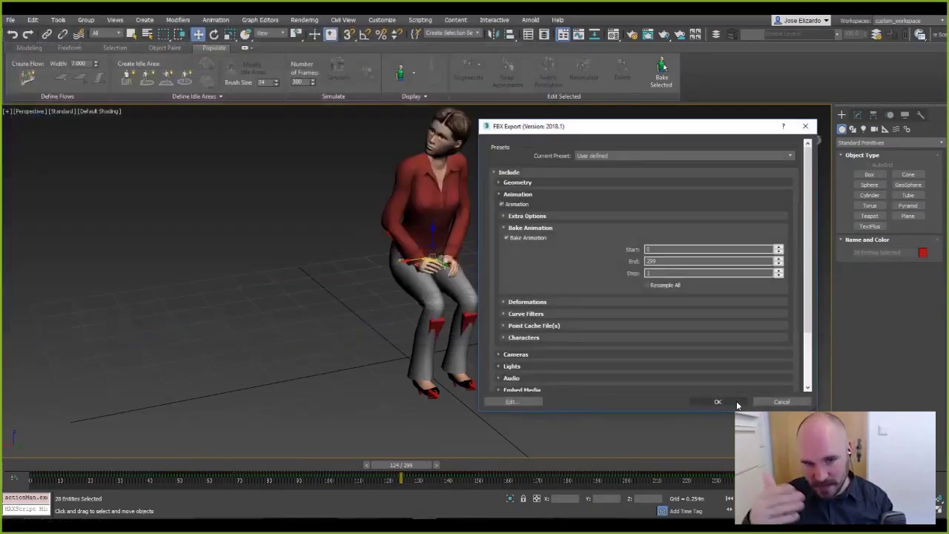
pyautogui.click(732, 405)
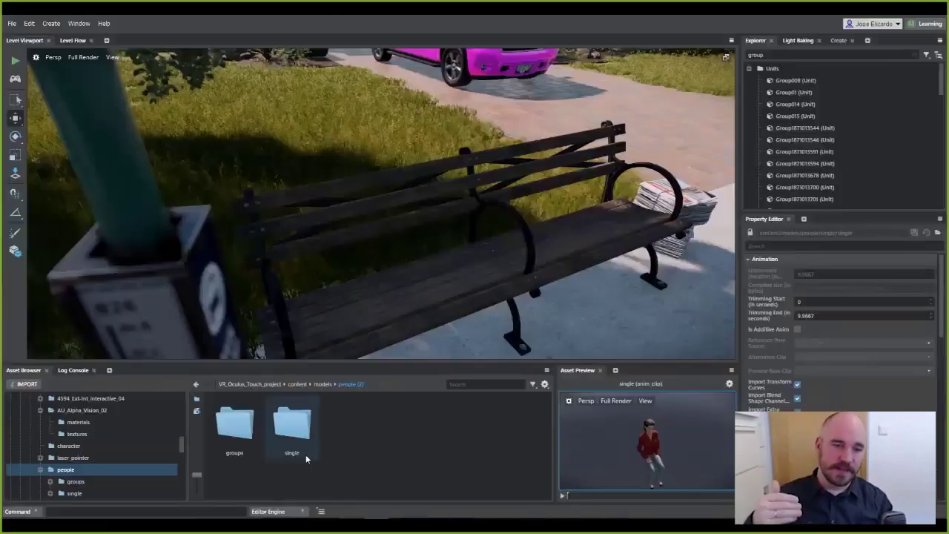
# In the interactive engine, open the people/single folder and preview the imported single animation clip
pyautogui.doubleClick(296, 434)
pyautogui.scroll(-1, 319, 477)
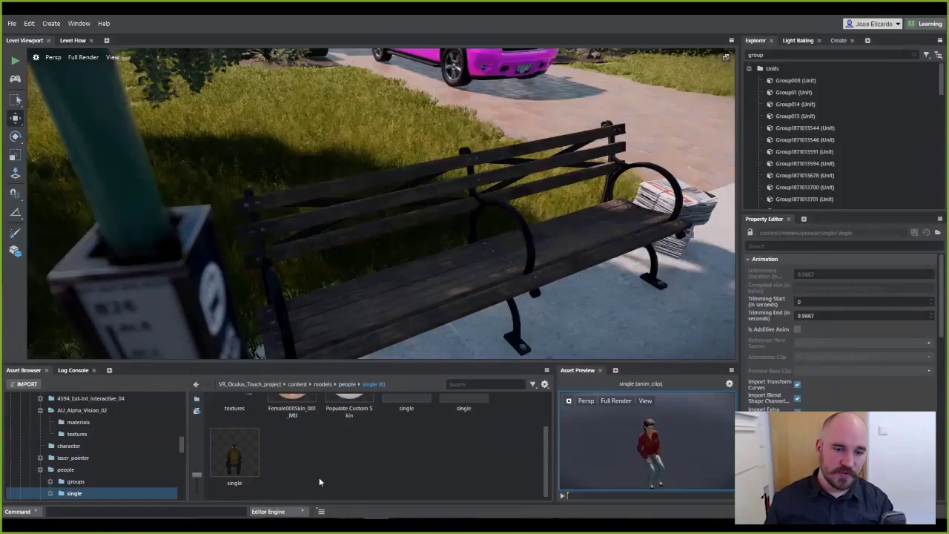
pyautogui.scroll(-2, 645, 473)
pyautogui.scroll(1, 442, 453)
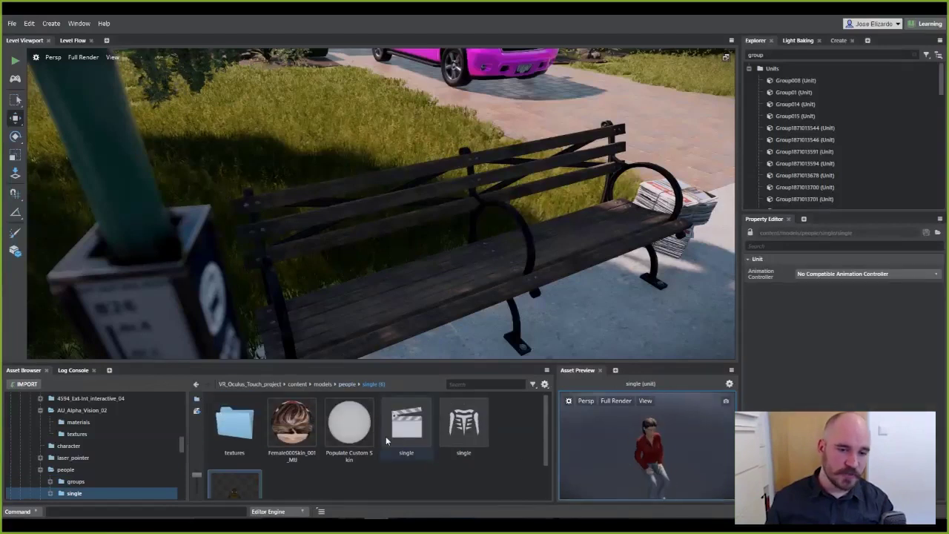
pyautogui.click(397, 436)
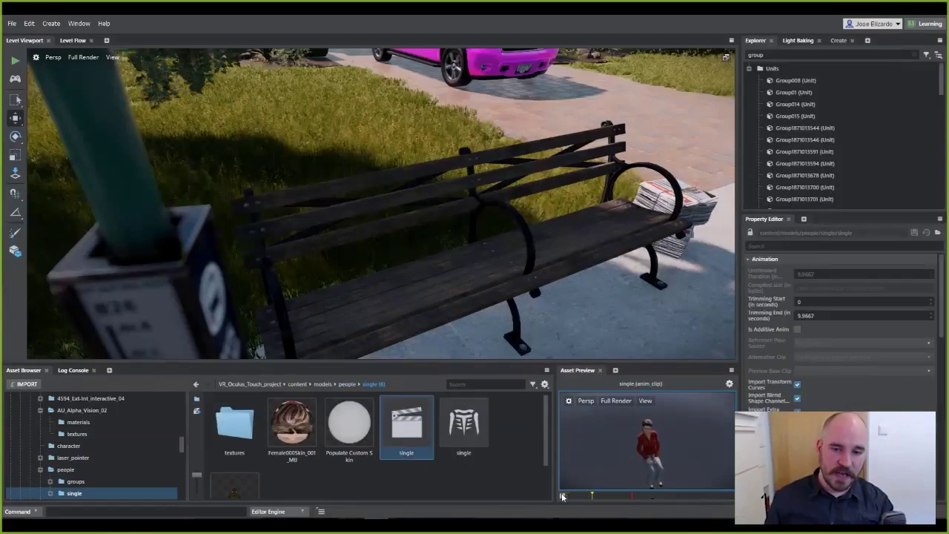
pyautogui.click(562, 497)
# Place the single woman unit in the level and rotate and move her onto the street bench
pyautogui.moveTo(242, 474); pyautogui.dragTo(519, 300)
pyautogui.press('e')
pyautogui.press('w')
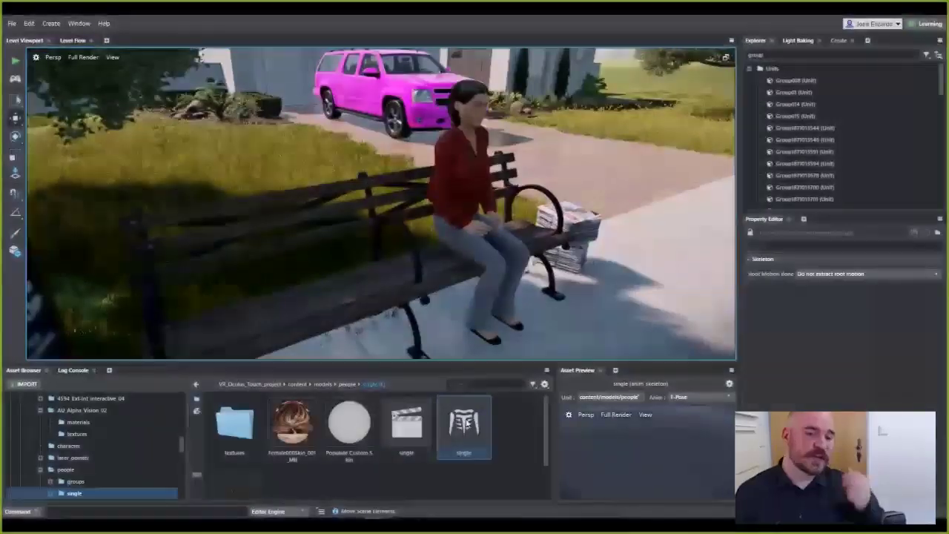
# Create an animation controller named single from the woman's skeleton
pyautogui.rightClick(466, 417)
pyautogui.click(512, 348)
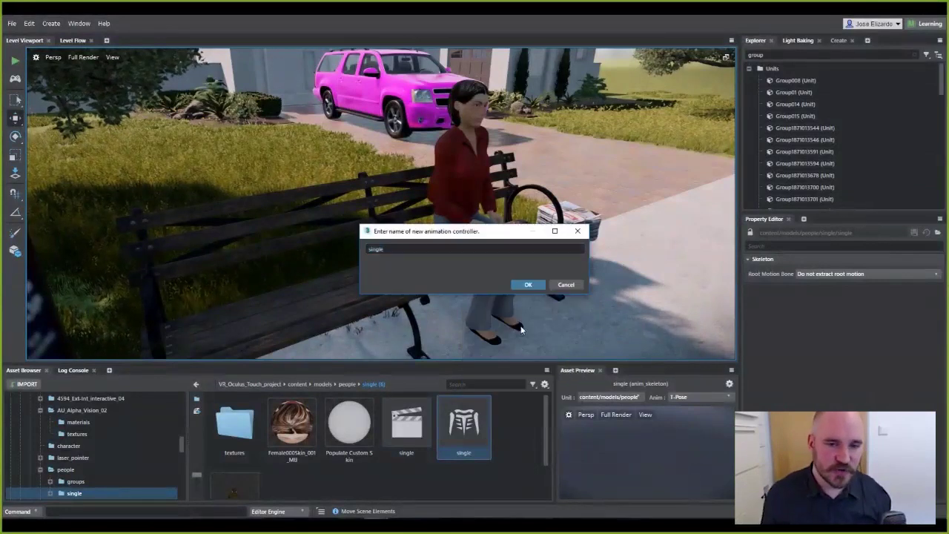
pyautogui.press('Return')
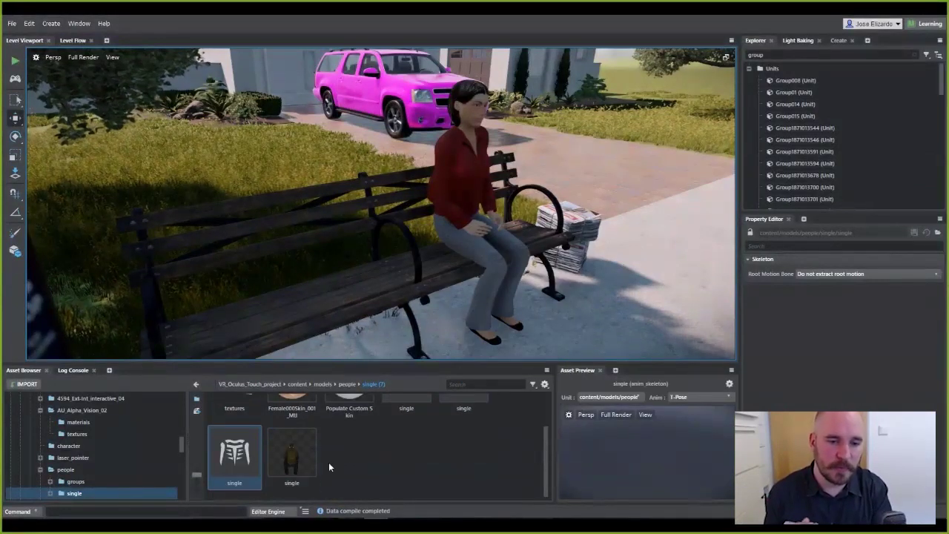
# Add a clip state to the single animation controller, assign it the single clip, and save and close the controller
pyautogui.scroll(2, 352, 460)
pyautogui.doubleClick(459, 423)
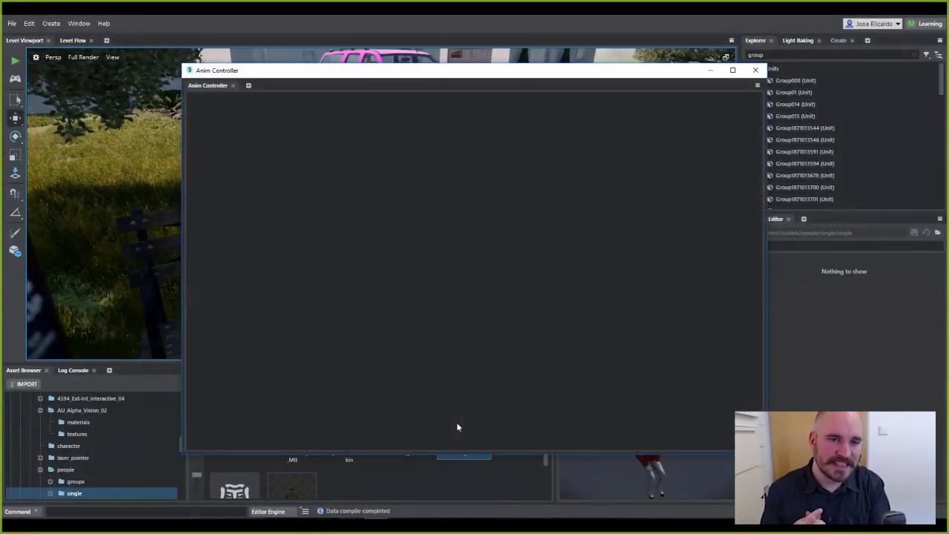
pyautogui.rightClick(461, 236)
pyautogui.click(479, 241)
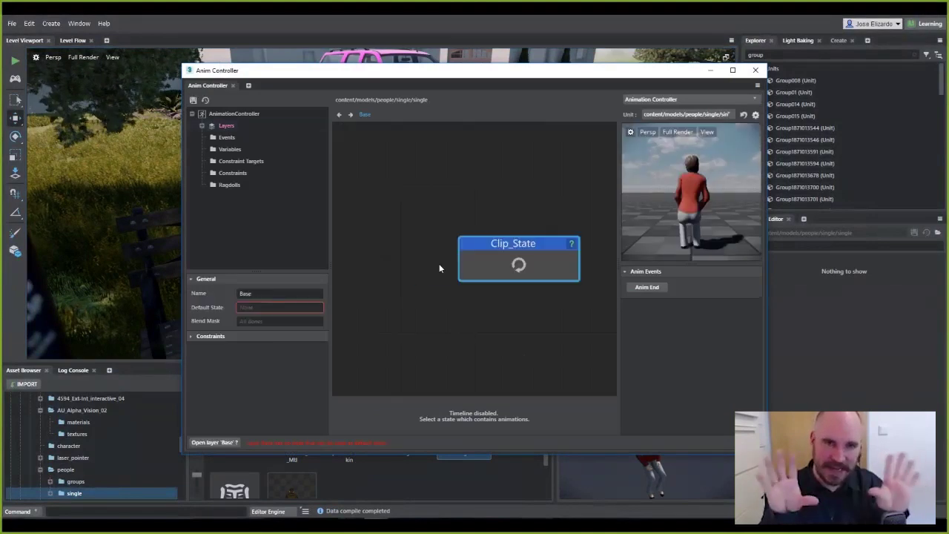
pyautogui.click(226, 387)
pyautogui.click(208, 376)
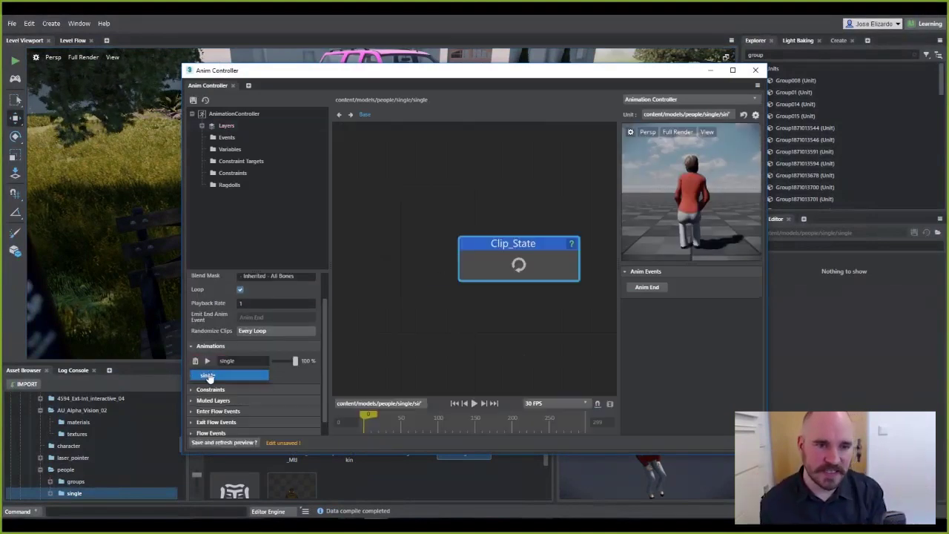
pyautogui.click(194, 100)
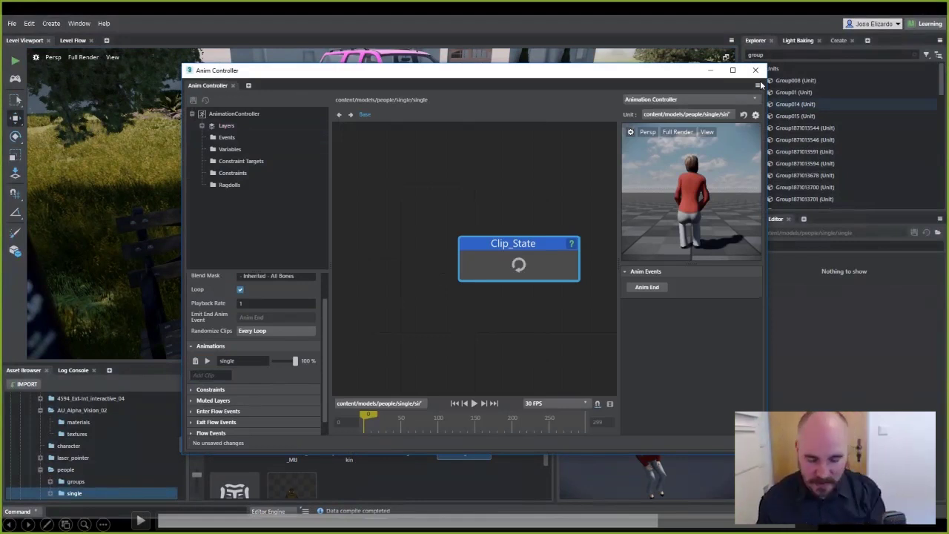
pyautogui.click(755, 70)
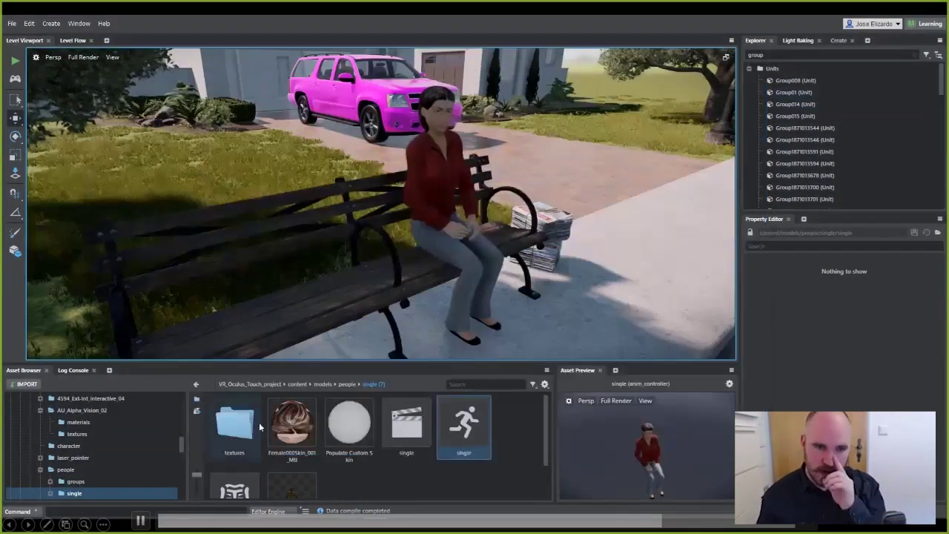
# Place the people asset from the people/groups folder on the paved driveway in front of the house
pyautogui.click(350, 384)
pyautogui.moveTo(415, 311); pyautogui.dragTo(533, 350, button='right')
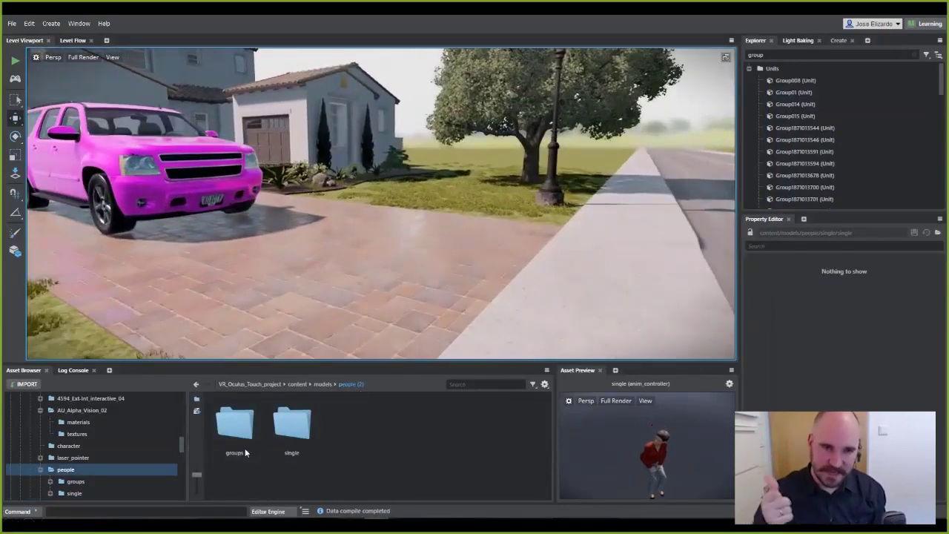
pyautogui.doubleClick(234, 424)
pyautogui.moveTo(460, 430); pyautogui.dragTo(402, 262)
pyautogui.click(402, 264)
pyautogui.moveTo(402, 265); pyautogui.dragTo(319, 263, button='right')
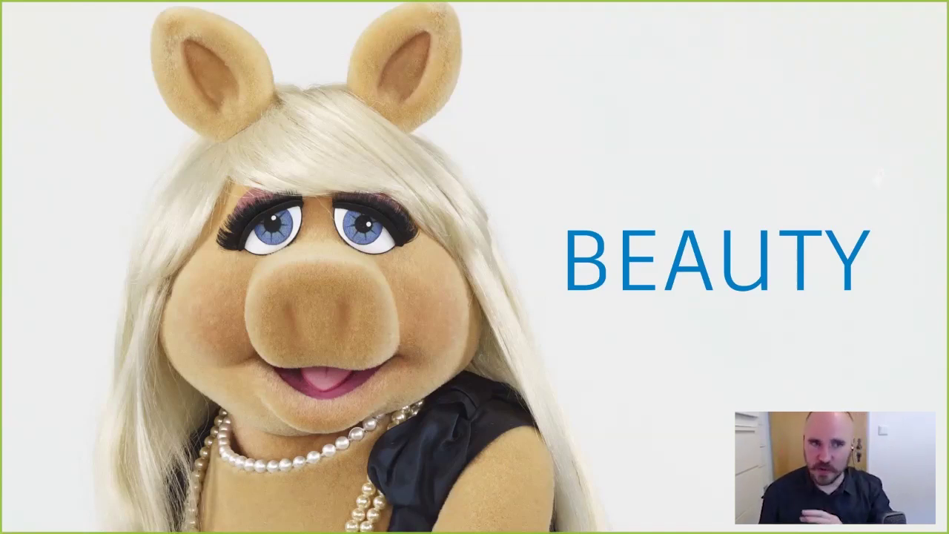
pyautogui.press('Right')
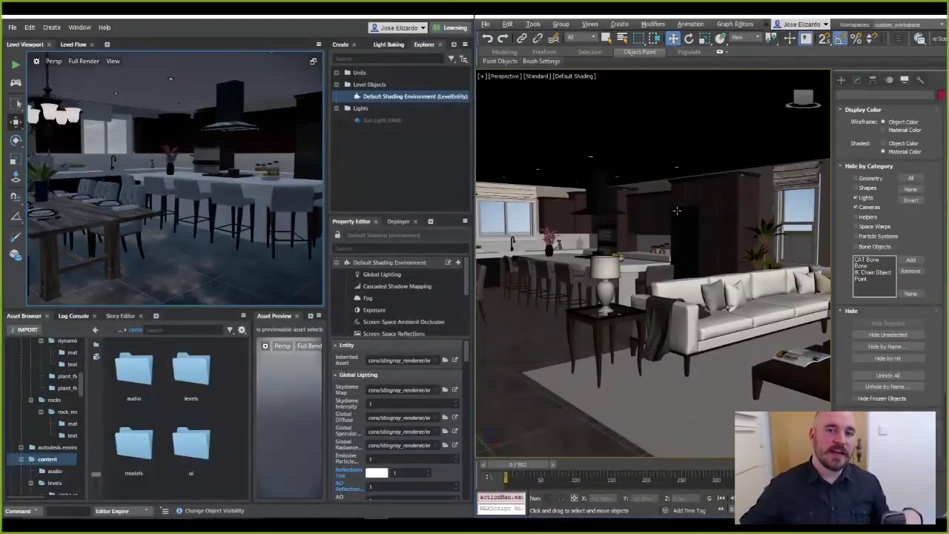
# Unhide the lights category in 3ds Max and open the parameters of the spotlight above the kitchen
pyautogui.click(858, 198)
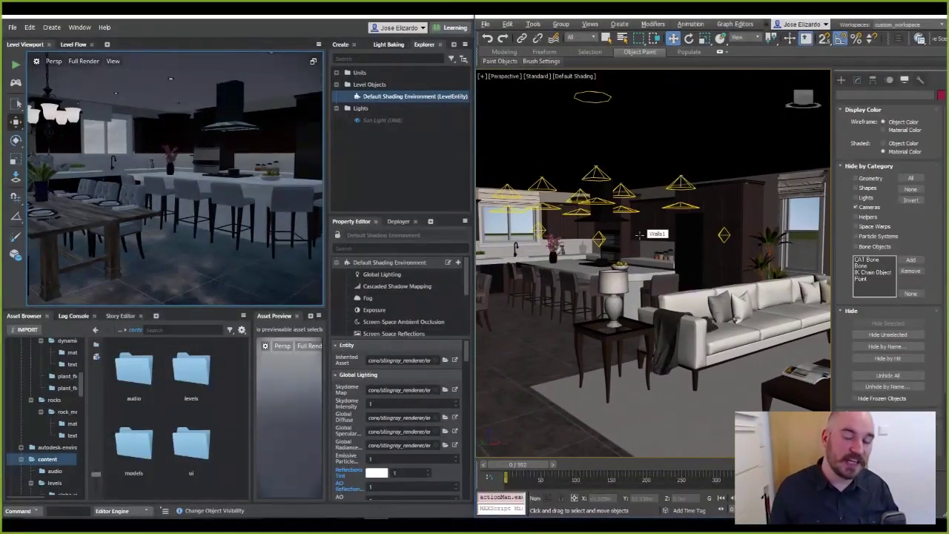
pyautogui.click(596, 175)
pyautogui.click(857, 79)
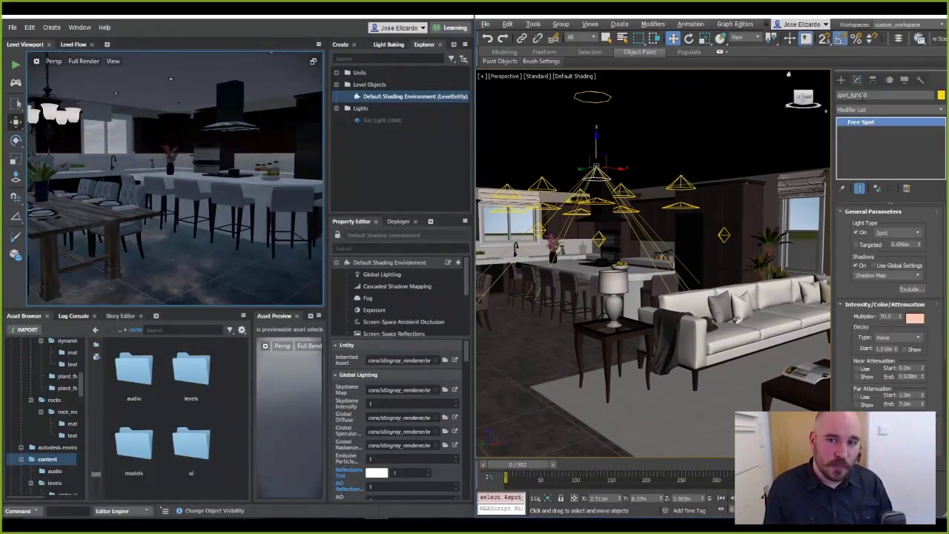
pyautogui.scroll(2, 842, 280)
# Limit the selection filter to Lights and select all the lights in the scene
pyautogui.click(585, 37)
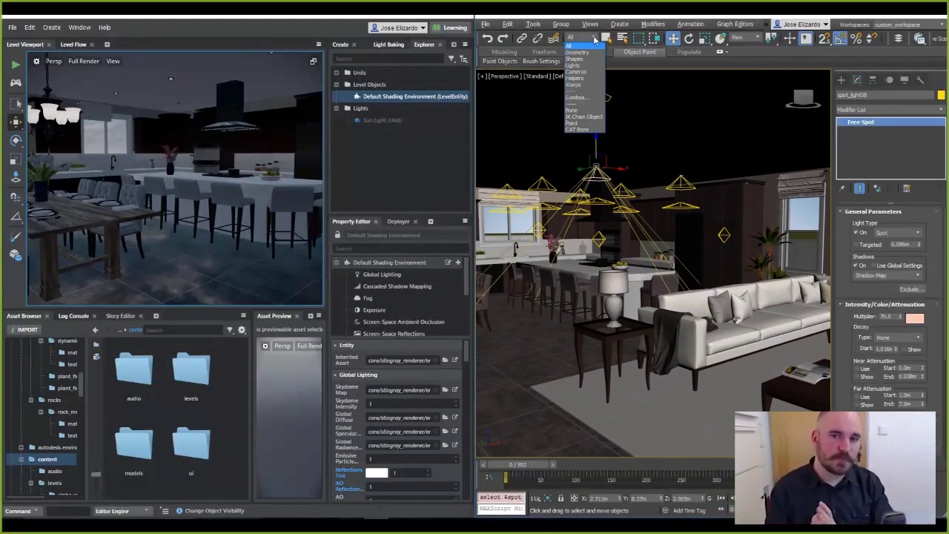
pyautogui.click(582, 66)
pyautogui.click(605, 143)
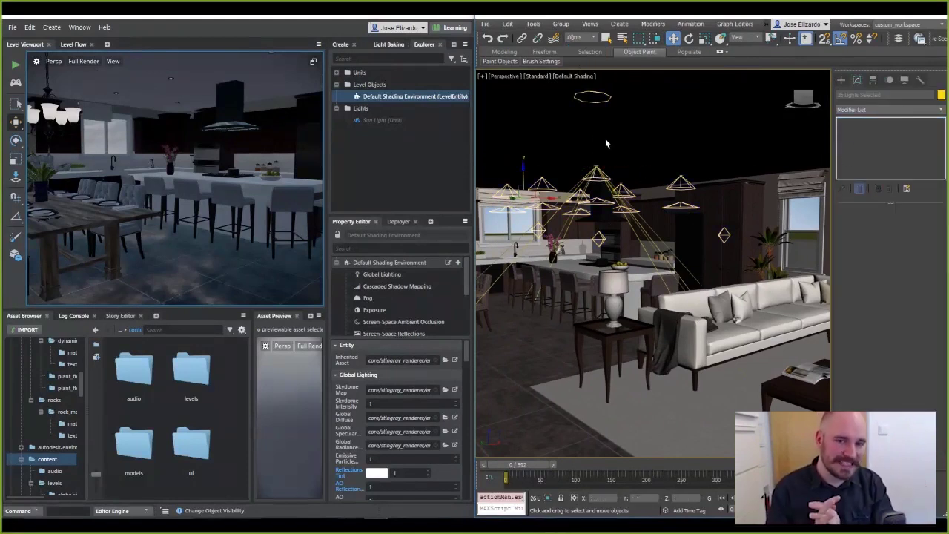
# Send the selected lights to the interactive level with target folder content/models/AU_Alpha_Vision_02, then close the send dialog
pyautogui.click(766, 24)
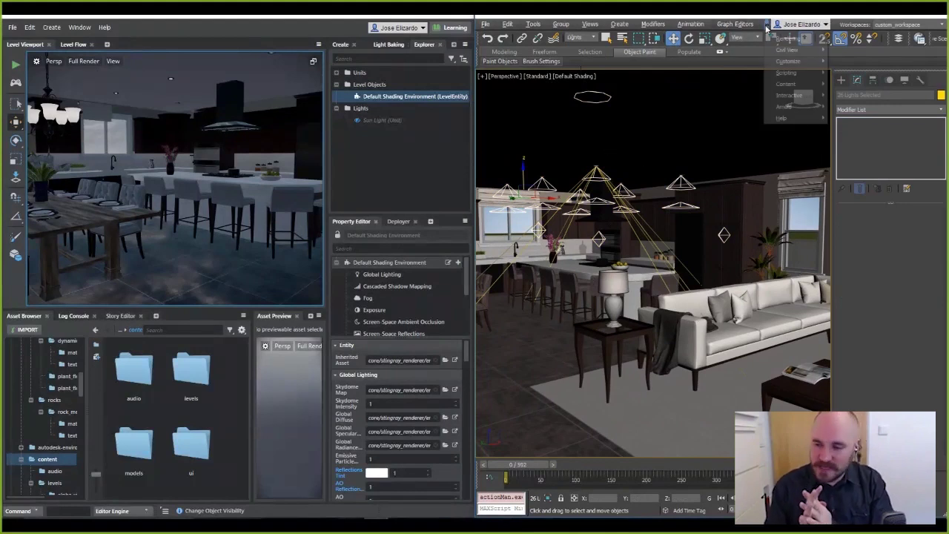
pyautogui.moveTo(789, 95)
pyautogui.click(865, 176)
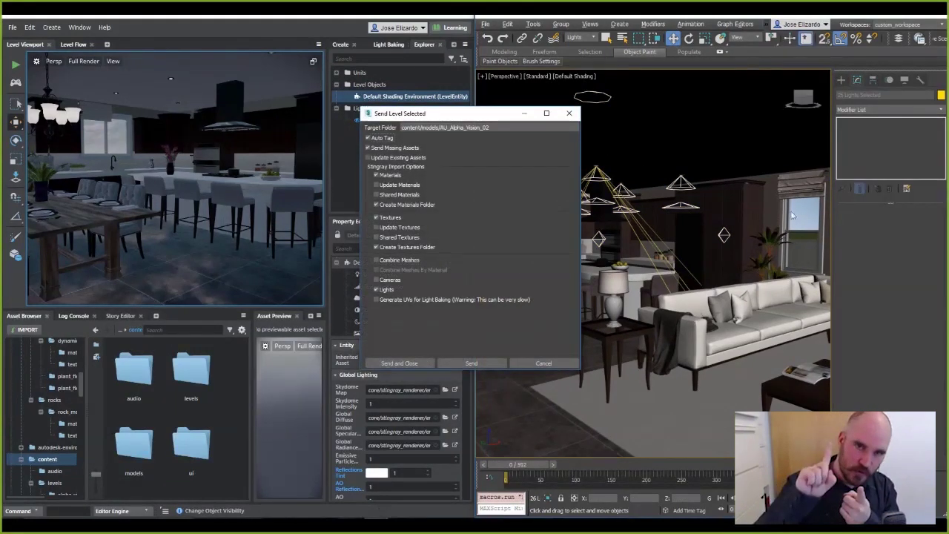
pyautogui.click(473, 362)
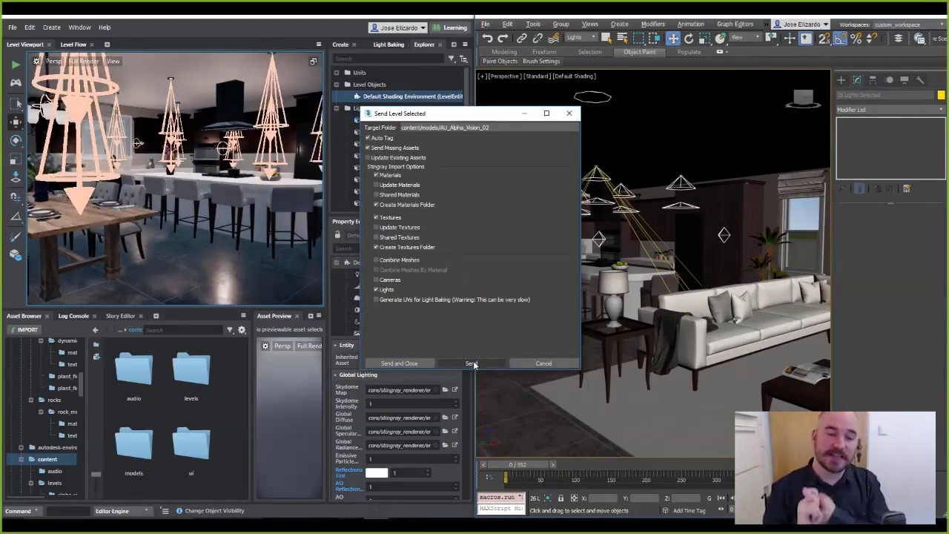
pyautogui.click(568, 112)
# Switch to the interactive engine and examine the properties of the imported spotlight above the dining table
pyautogui.click(441, 15)
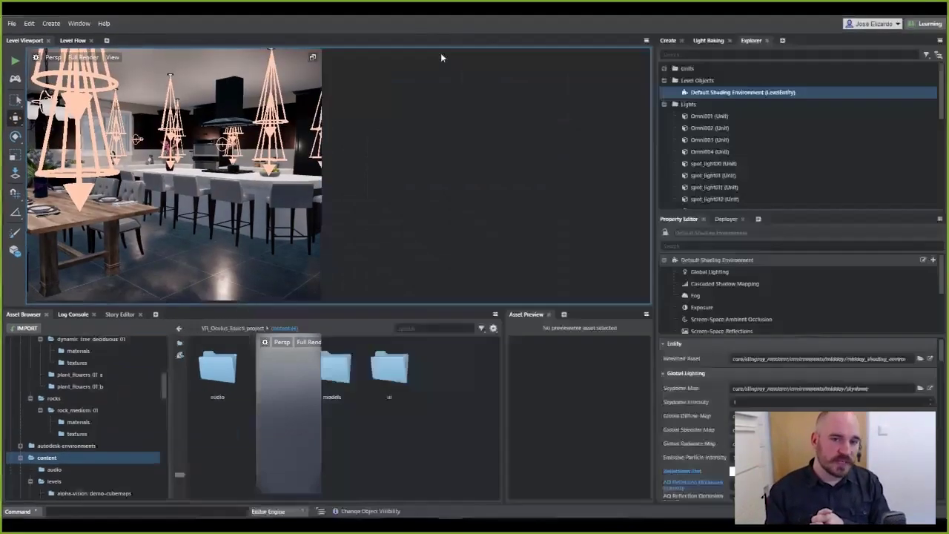
pyautogui.moveTo(405, 198); pyautogui.dragTo(404, 198, button='right')
pyautogui.press('w')
pyautogui.click(401, 276)
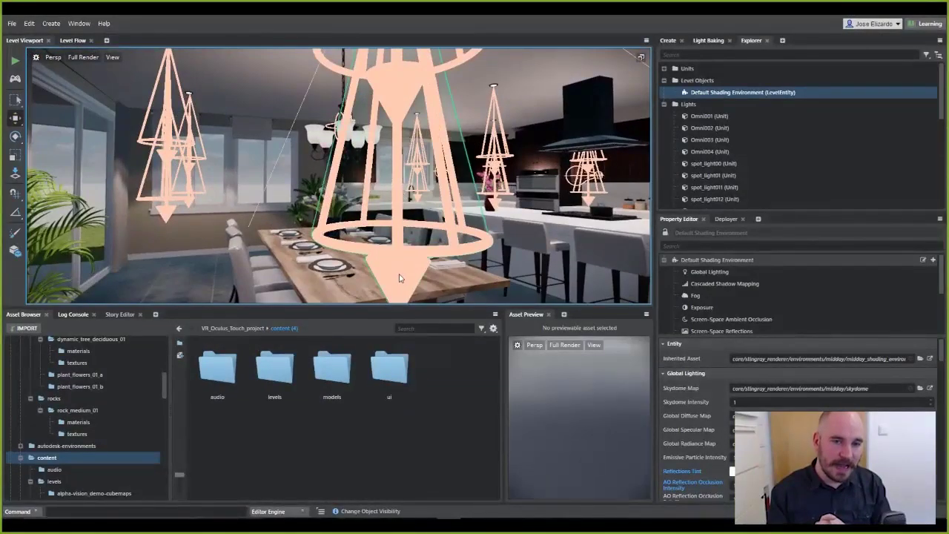
pyautogui.scroll(-3, 695, 346)
pyautogui.scroll(-1, 700, 371)
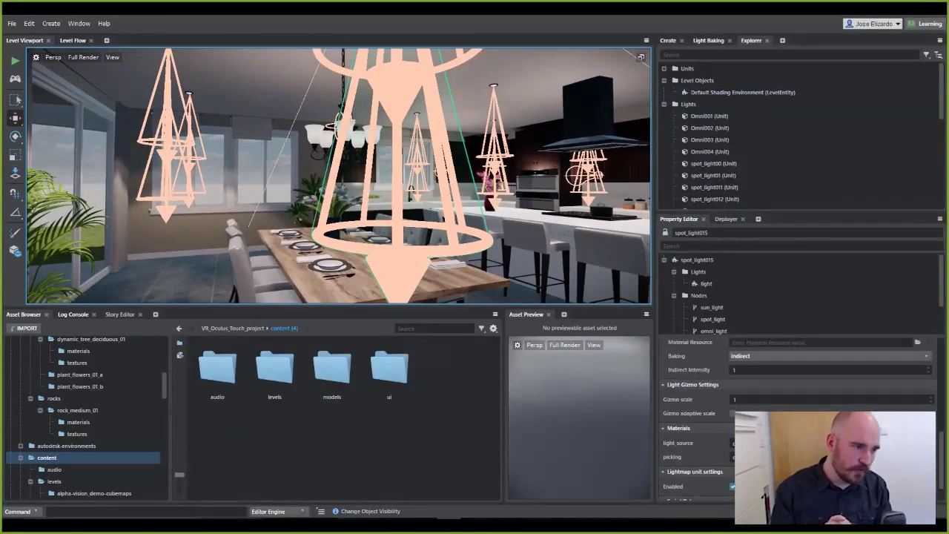
pyautogui.scroll(4, 701, 371)
# Select the hidden Sun Light in the level's light list and unhide it
pyautogui.press('s')
pyautogui.moveTo(519, 200); pyautogui.dragTo(508, 178, button='right')
pyautogui.press('w')
pyautogui.scroll(-5, 726, 148)
pyautogui.click(725, 203)
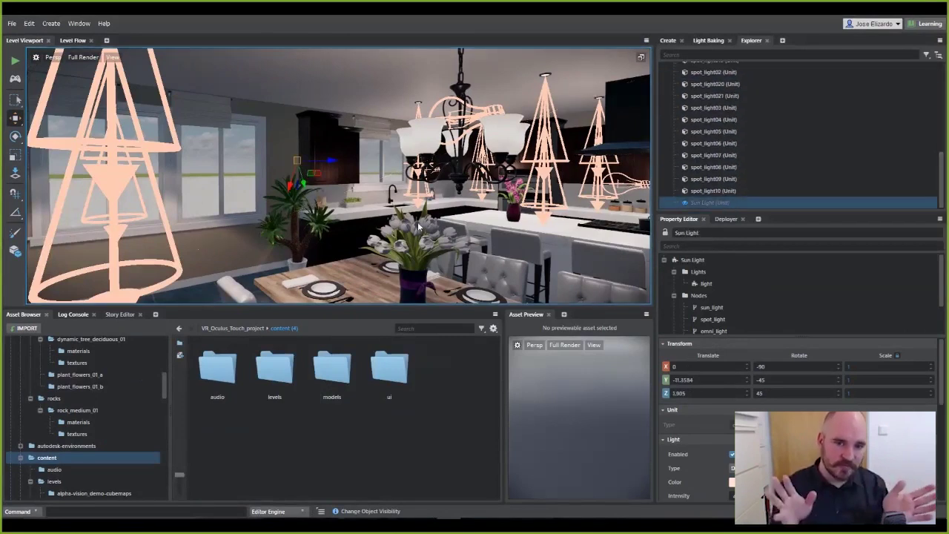
pyautogui.press('h')
pyautogui.moveTo(474, 178); pyautogui.dragTo(456, 178, button='right')
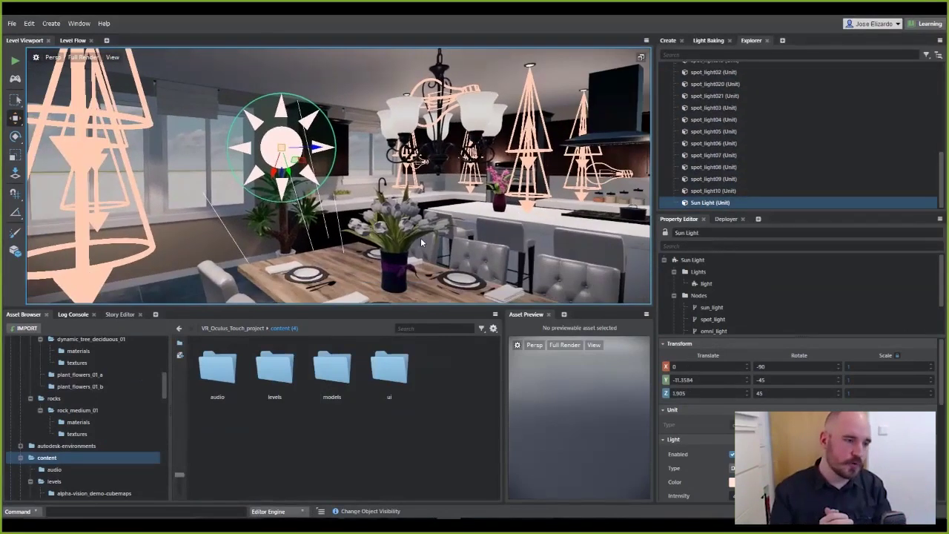
# Rotate the sun light to about 82.6° around Y
pyautogui.press('e')
pyautogui.moveTo(276, 149); pyautogui.dragTo(320, 152)
pyautogui.keyDown('alt'); pyautogui.moveTo(320, 153); pyautogui.dragTo(402, 132); pyautogui.keyUp('alt')
pyautogui.scroll(-3, 797, 416)
pyautogui.click(745, 398)
pyautogui.click(740, 383)
pyautogui.moveTo(382, 245); pyautogui.dragTo(398, 252)
pyautogui.click(566, 316)
# Open the kitchen window glass in the Unit Editor, turn off its shadow casting, and save and close it
pyautogui.moveTo(320, 175)
pyautogui.mouseDown(button='right')
pyautogui.moveTo(356, 182)
pyautogui.moveTo(320, 176)
pyautogui.mouseUp(button='right')
pyautogui.click(154, 84)
pyautogui.moveTo(155, 84); pyautogui.dragTo(216, 103, button='right')
pyautogui.rightClick(216, 102)
pyautogui.click(252, 116)
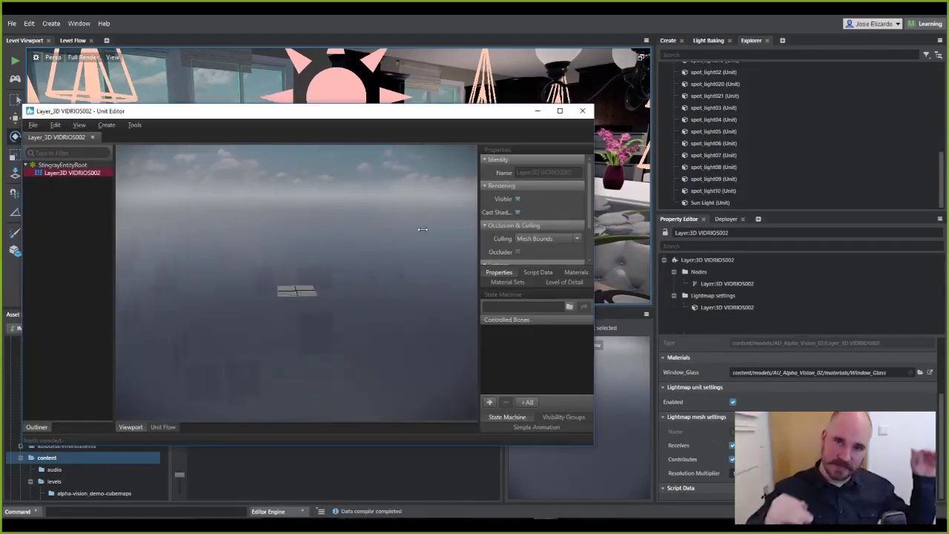
pyautogui.keyDown('alt'); pyautogui.moveTo(274, 344); pyautogui.dragTo(147, 351); pyautogui.keyUp('alt')
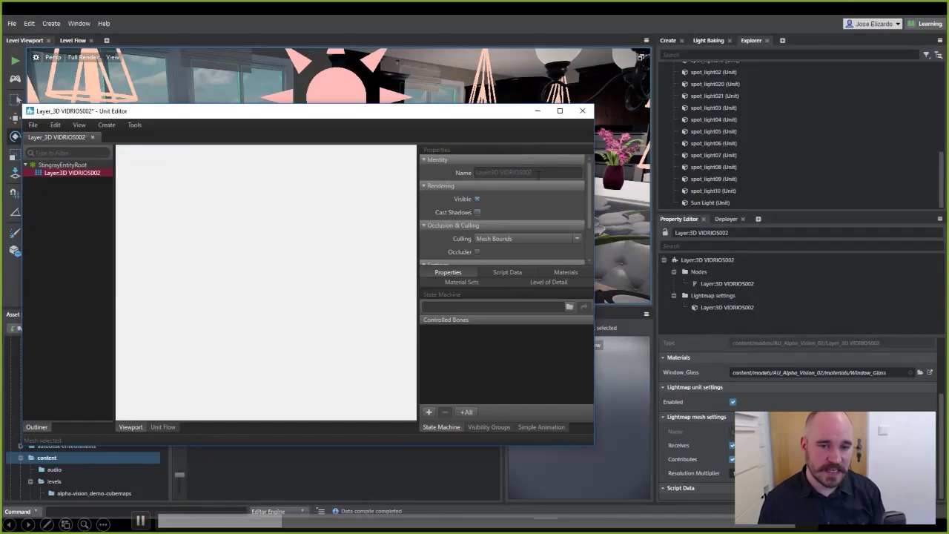
pyautogui.click(582, 111)
pyautogui.click(280, 322)
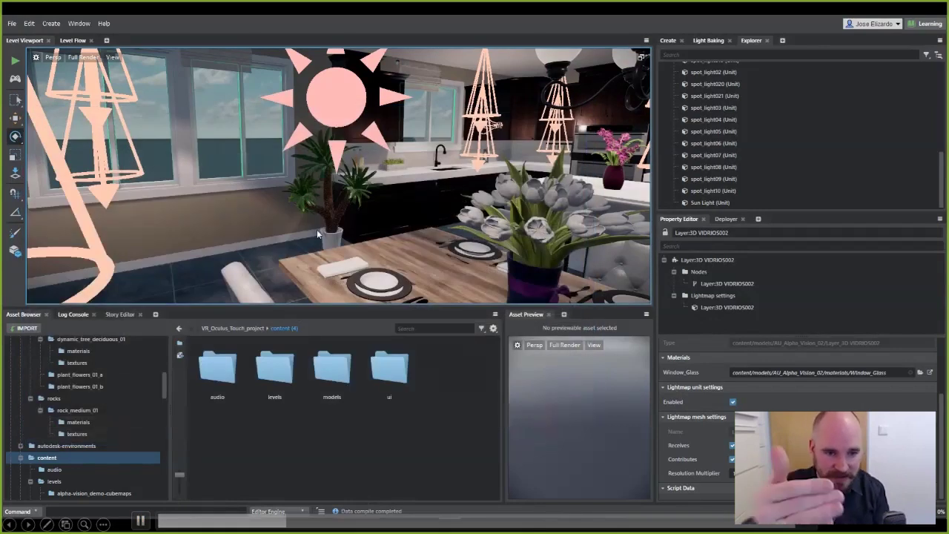
# Select the Sun Light and set its rotation to -75 on X, 61 on Y and 57 on Z
pyautogui.moveTo(315, 228); pyautogui.dragTo(271, 218, button='right')
pyautogui.click(708, 202)
pyautogui.scroll(-1, 791, 374)
pyautogui.scroll(3, 792, 379)
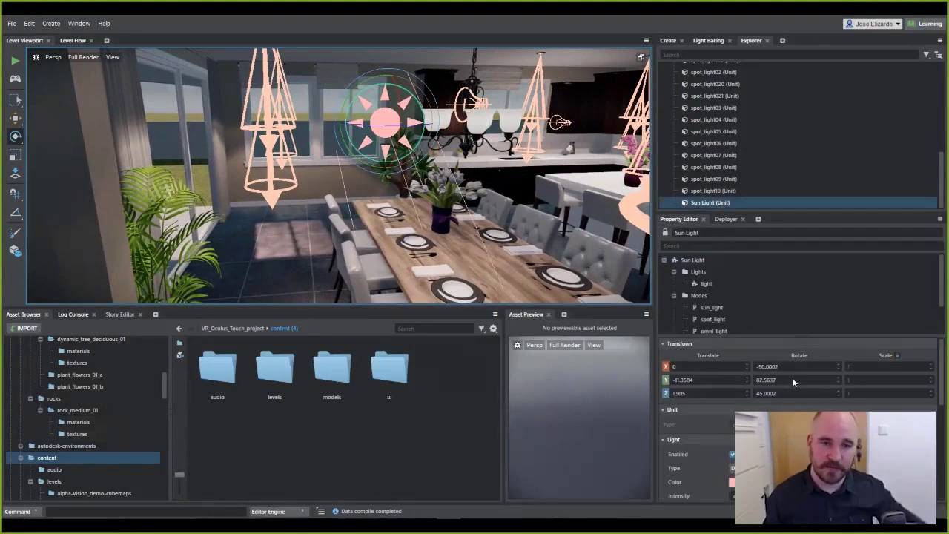
pyautogui.press('Return')
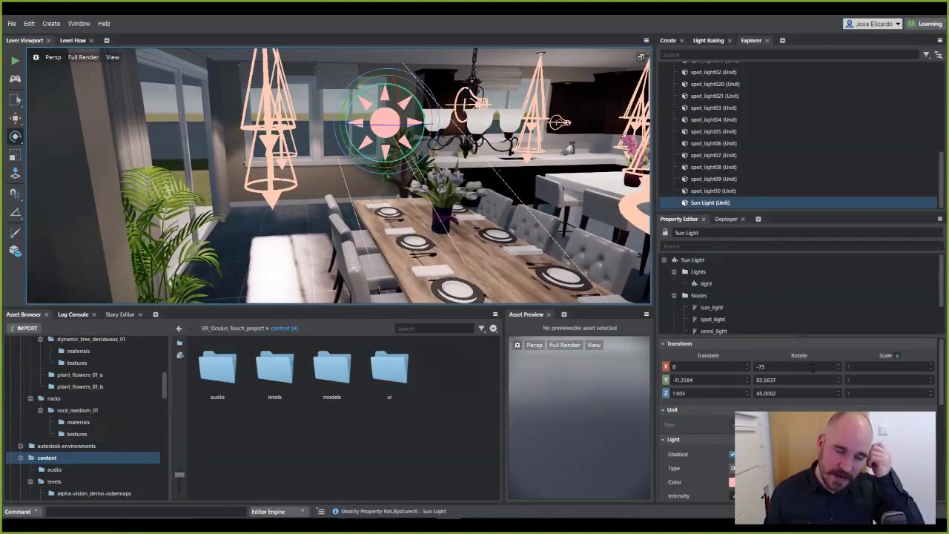
pyautogui.press('Tab')
pyautogui.write('57')
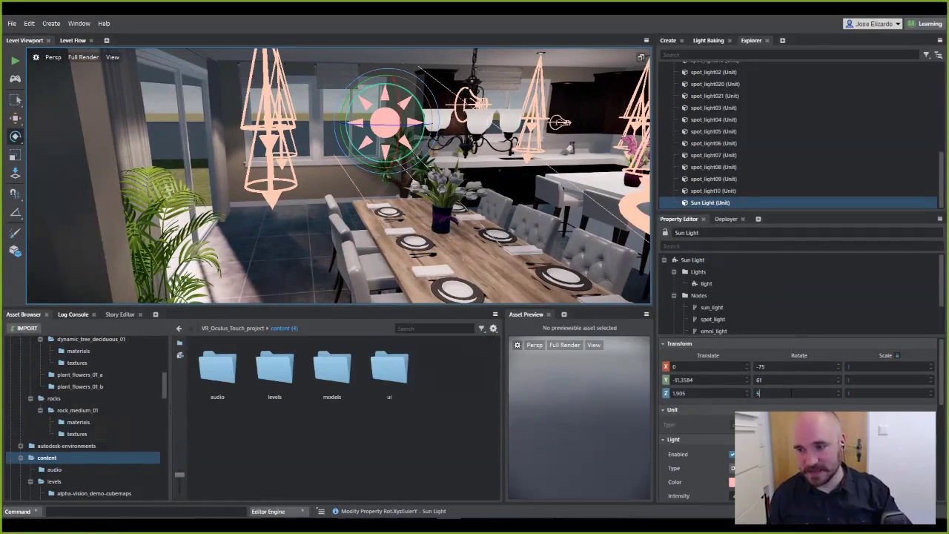
pyautogui.press('Return')
# Search the project's content folder for "background" and preview the background2 sky texture up close
pyautogui.moveTo(473, 285); pyautogui.dragTo(593, 225, button='right')
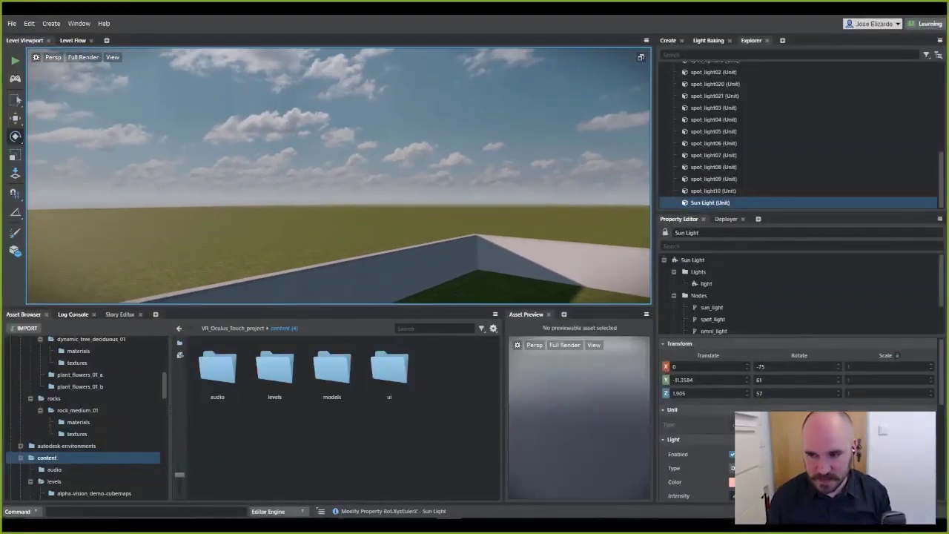
pyautogui.click(416, 327)
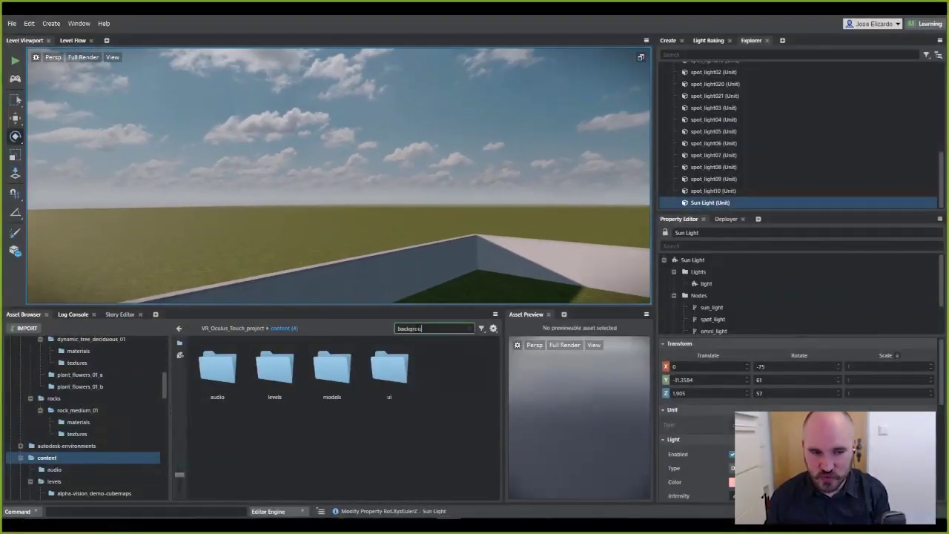
pyautogui.click(216, 367)
pyautogui.moveTo(532, 424); pyautogui.dragTo(475, 406)
pyautogui.scroll(7, 735, 113)
# Assign the background2 texture as the Skydome Map of the Default Shading Environment and check the sky from the kitchen
pyautogui.click(741, 91)
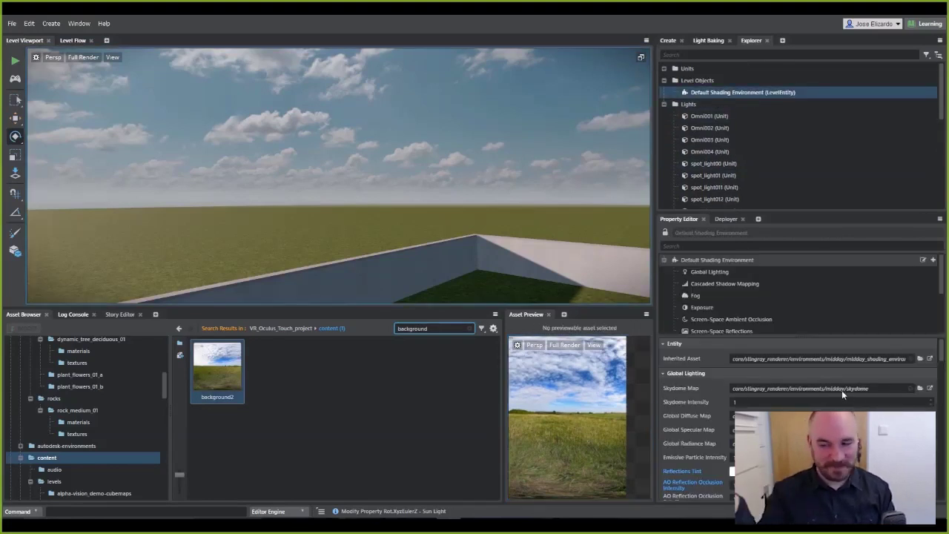
pyautogui.moveTo(245, 365); pyautogui.dragTo(780, 395)
pyautogui.moveTo(464, 178); pyautogui.dragTo(155, 230, button='right')
pyautogui.moveTo(315, 192); pyautogui.dragTo(304, 191, button='right')
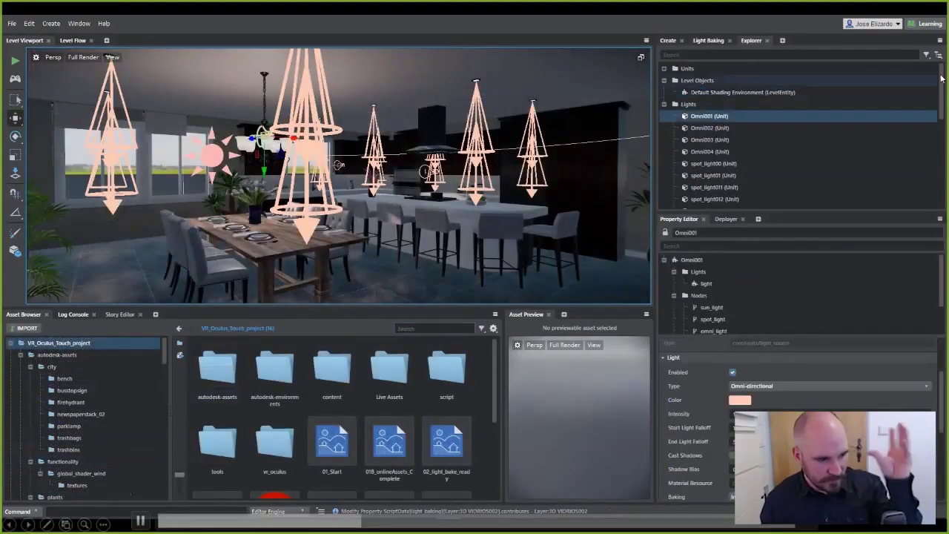
pyautogui.scroll(-5, 815, 148)
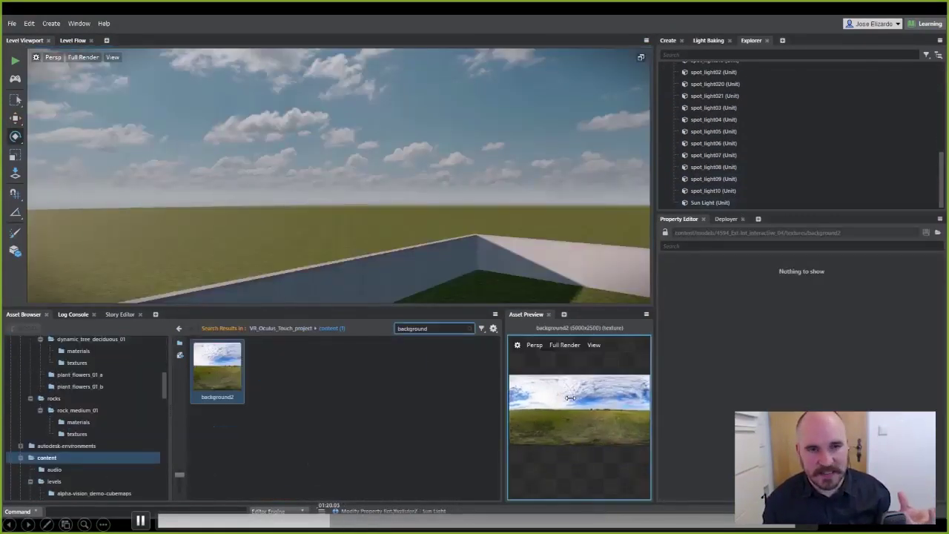
# Enlarge the background2 texture preview and set that texture as the Default Shading Environment's Skydome Map
pyautogui.scroll(5, 571, 401)
pyautogui.moveTo(573, 404); pyautogui.dragTo(528, 412, button='middle')
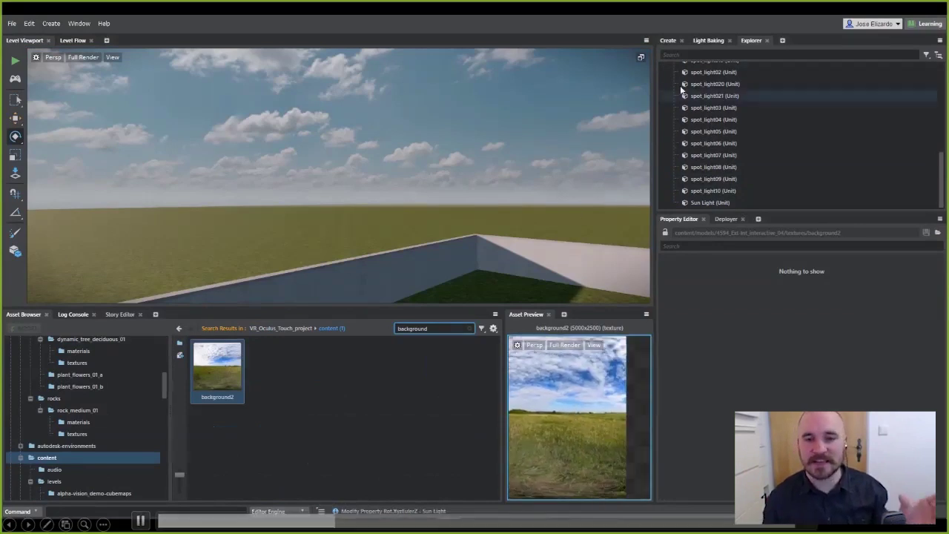
pyautogui.scroll(5, 736, 114)
pyautogui.click(742, 92)
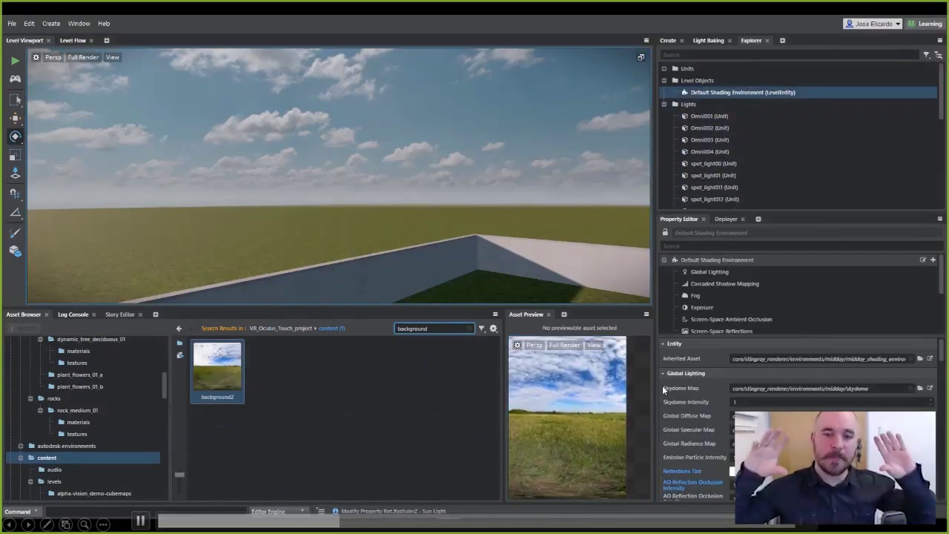
pyautogui.click(226, 369)
pyautogui.moveTo(226, 369); pyautogui.dragTo(784, 390)
pyautogui.moveTo(371, 178); pyautogui.dragTo(178, 189, button='right')
pyautogui.press('w')
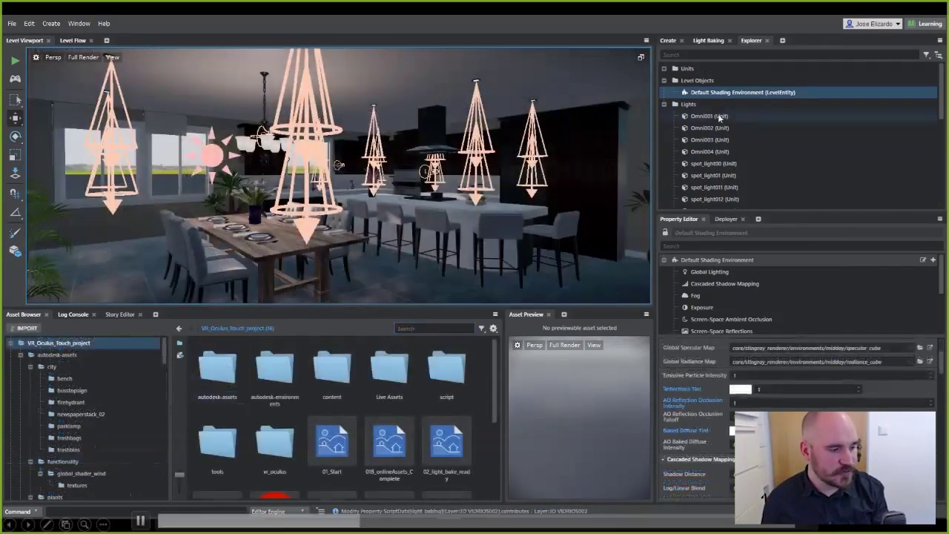
# Select all lights from Omni001 through spot_light10 and set their baking mode to Direct & Indirect
pyautogui.click(719, 117)
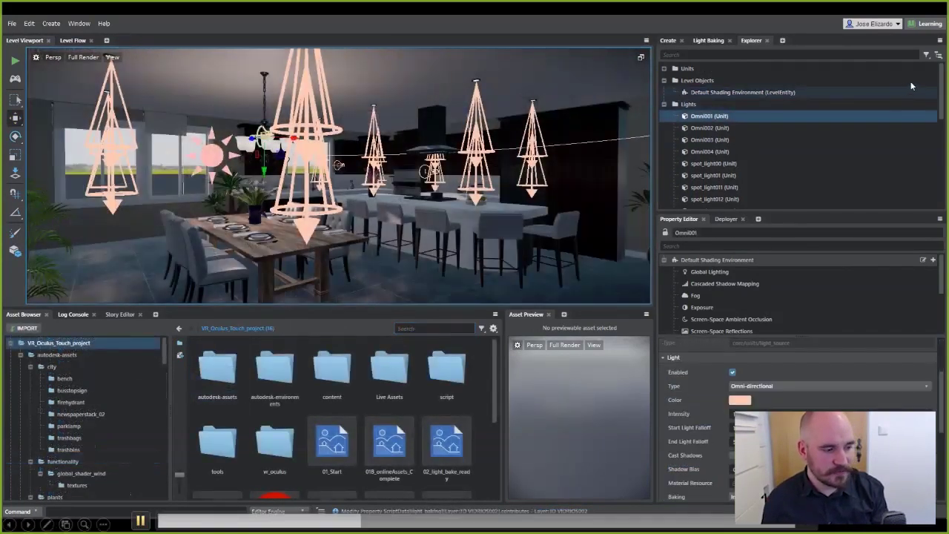
pyautogui.click(944, 137)
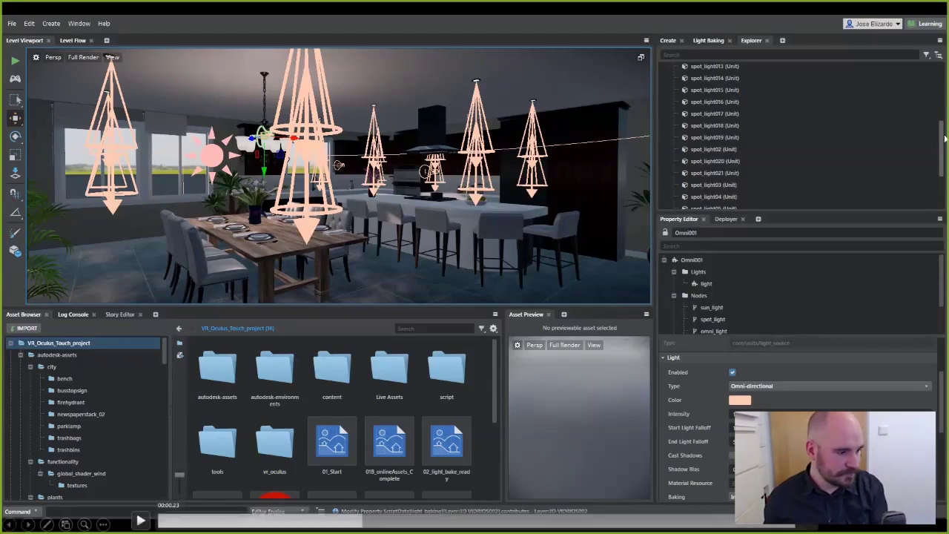
pyautogui.moveTo(944, 138); pyautogui.dragTo(944, 175)
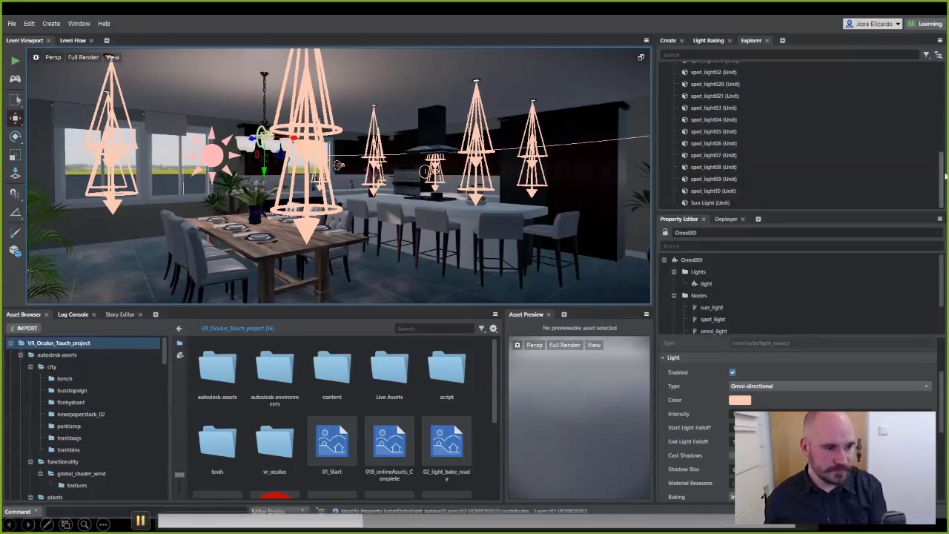
pyautogui.keyDown('shift'); pyautogui.click(737, 190); pyautogui.keyUp('shift')
pyautogui.click(851, 413)
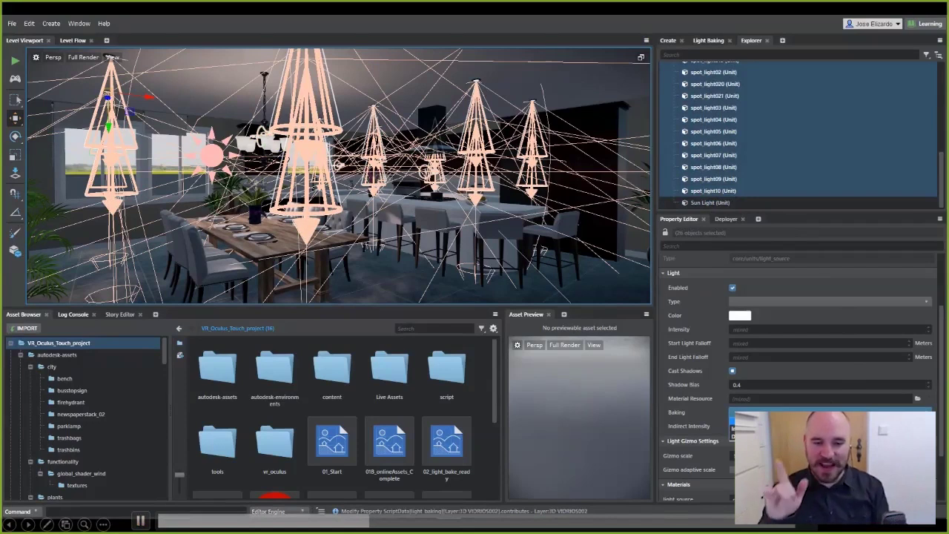
pyautogui.click(845, 435)
pyautogui.press('Return')
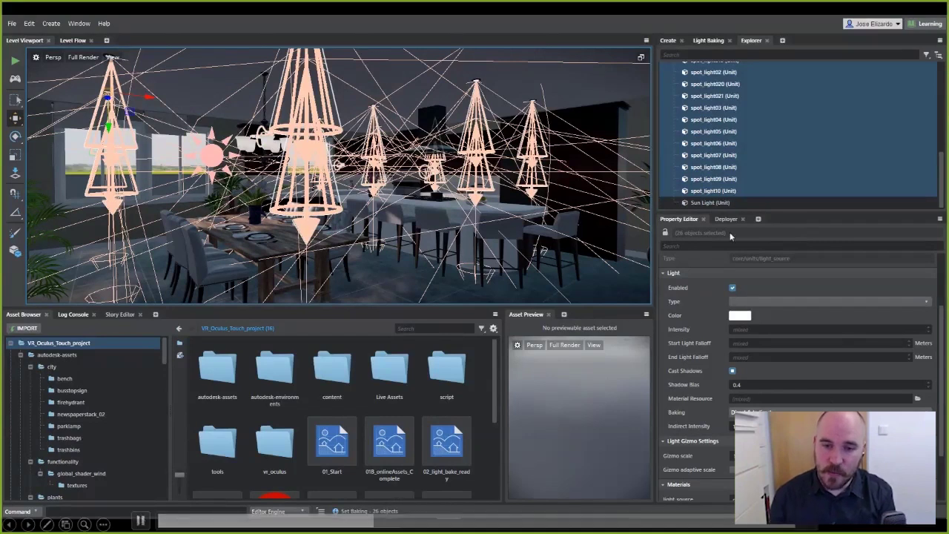
# Check the Sun Light's baking settings and stop the kitchen window glass from contributing to the lightmaps
pyautogui.click(710, 202)
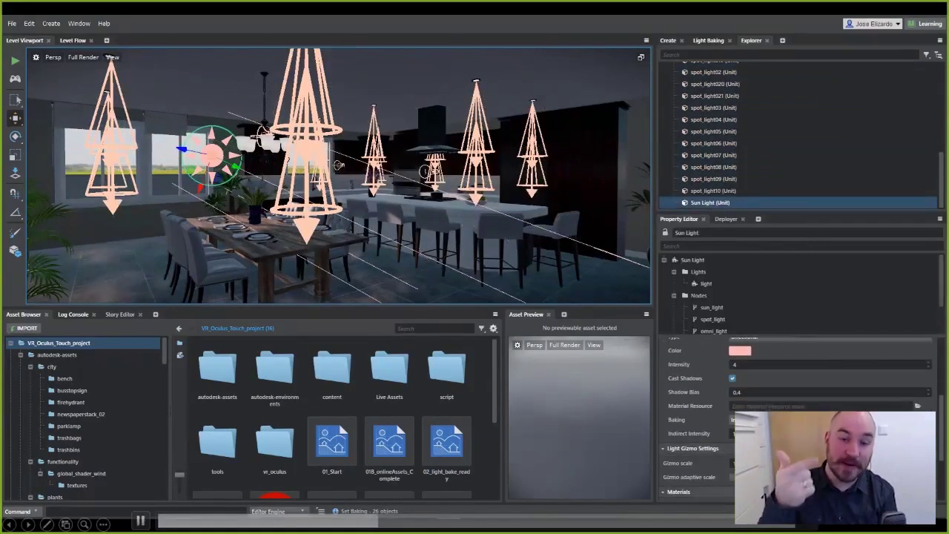
pyautogui.click(168, 160)
pyautogui.click(732, 459)
# Set the light baking lightmap resolution to 60 texels per meter and the total sample passes to 400
pyautogui.click(709, 41)
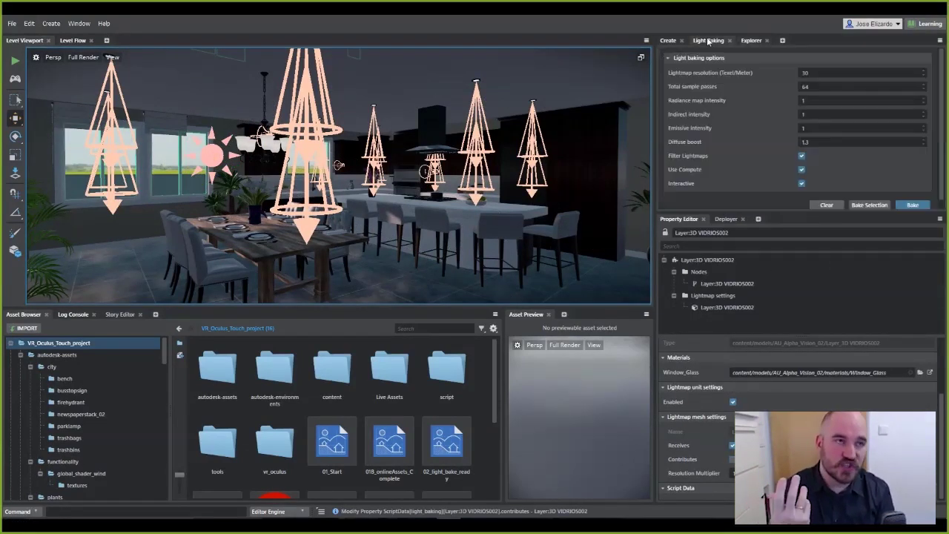
pyautogui.doubleClick(816, 72)
pyautogui.write('60')
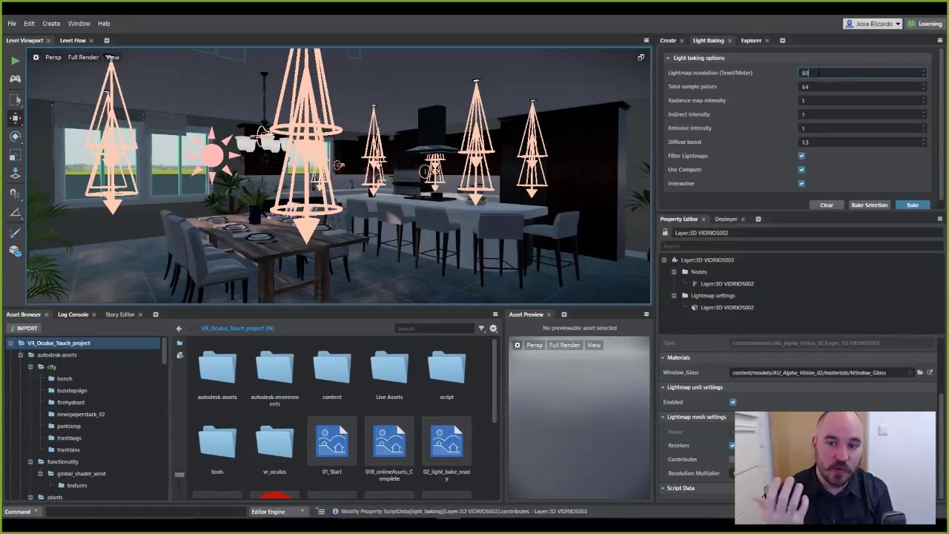
pyautogui.doubleClick(820, 86)
pyautogui.write('400')
# Set the radiance map intensity to 1.25 and the indirect intensity to 1.5, and bake the scene lighting
pyautogui.doubleClick(816, 100)
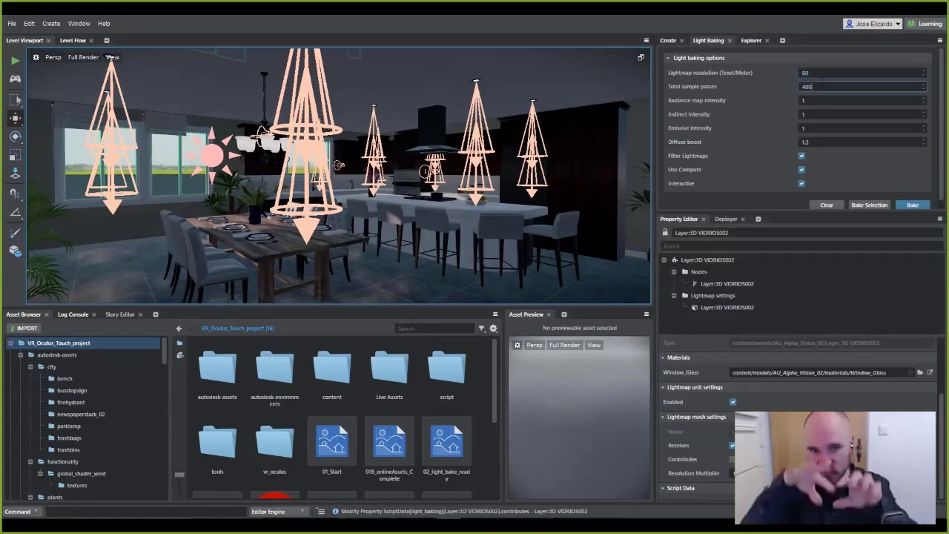
pyautogui.write('1.25')
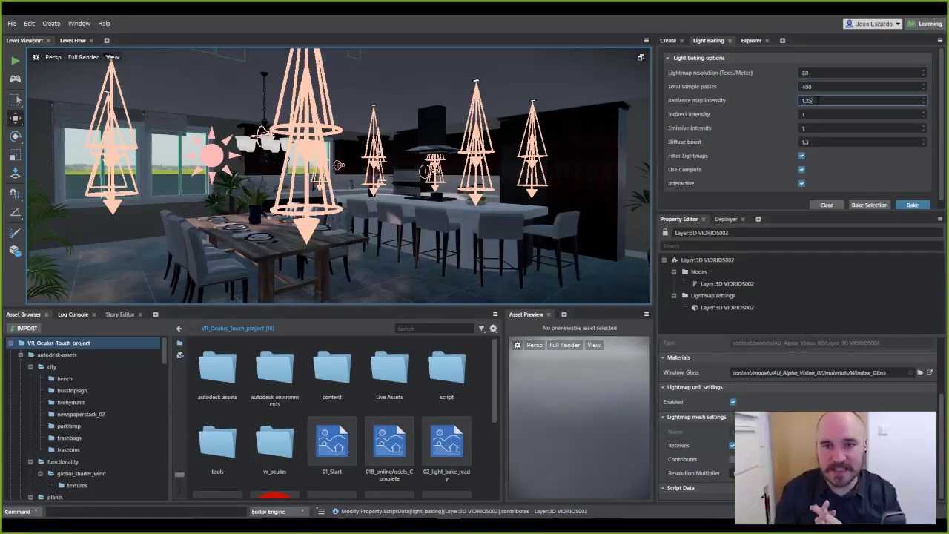
pyautogui.doubleClick(818, 114)
pyautogui.write('1.5')
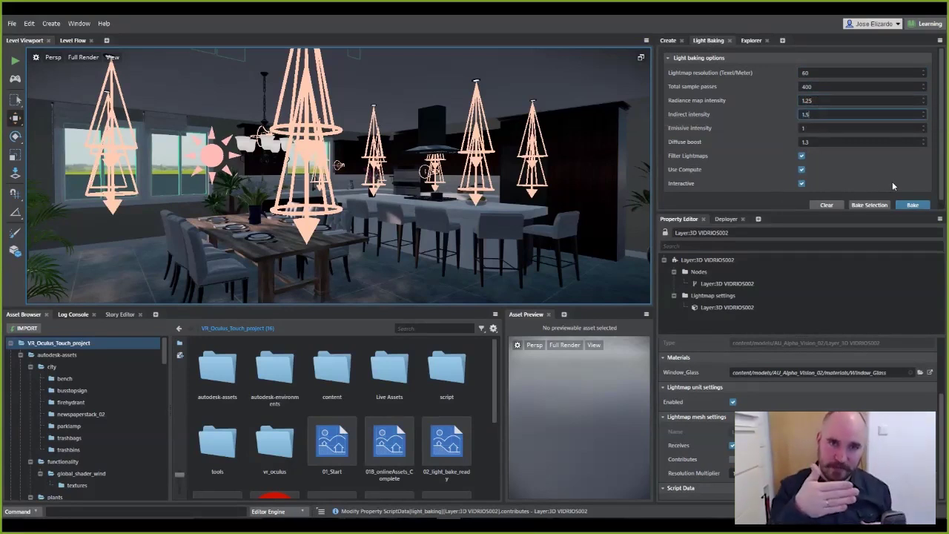
pyautogui.click(914, 207)
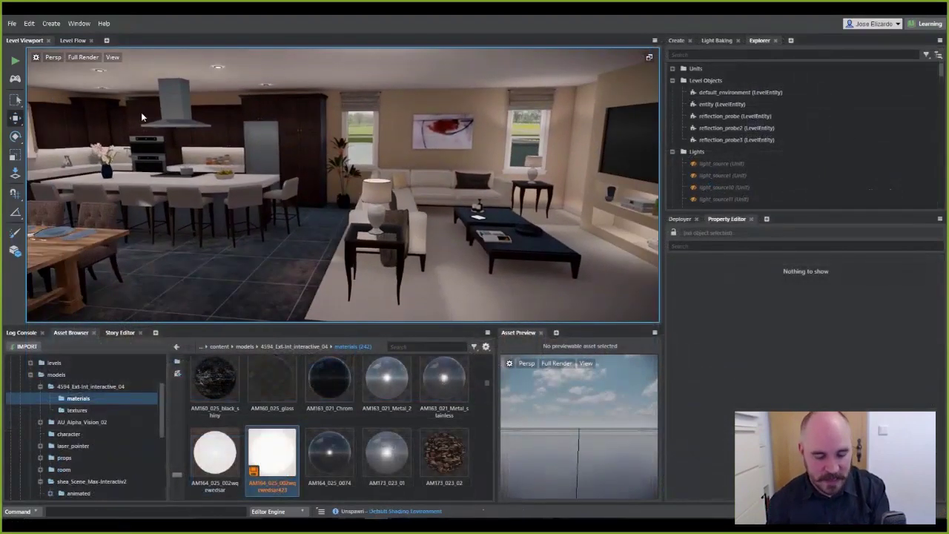
# Show the baked house in the Lightmap Texels lighting view and examine texel density around the living room
pyautogui.click(87, 58)
pyautogui.moveTo(132, 83)
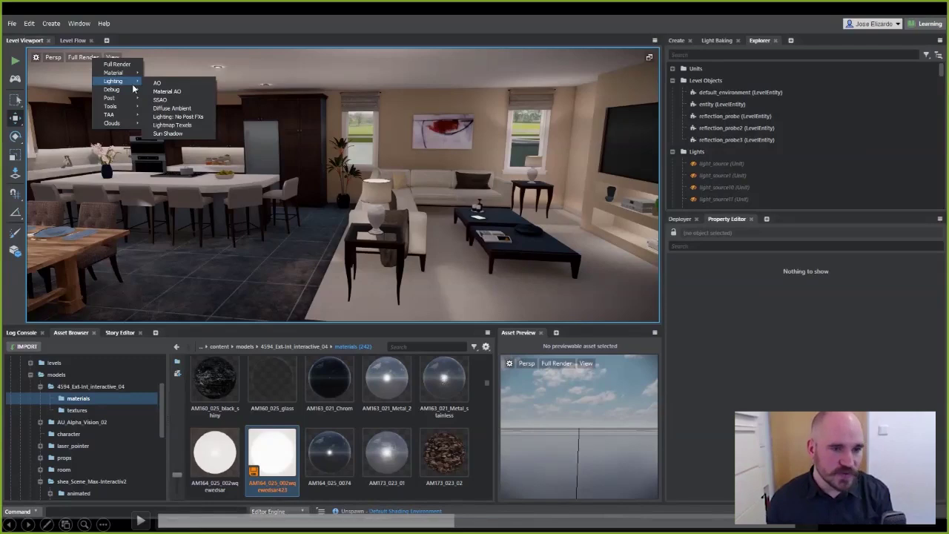
pyautogui.click(172, 125)
pyautogui.press('w')
pyautogui.moveTo(381, 270); pyautogui.dragTo(398, 301, button='right')
pyautogui.press('w')
# Switch the viewport to the Diffuse Ambient lighting view and examine the baked light in the living room
pyautogui.click(95, 57)
pyautogui.moveTo(128, 72)
pyautogui.click(175, 106)
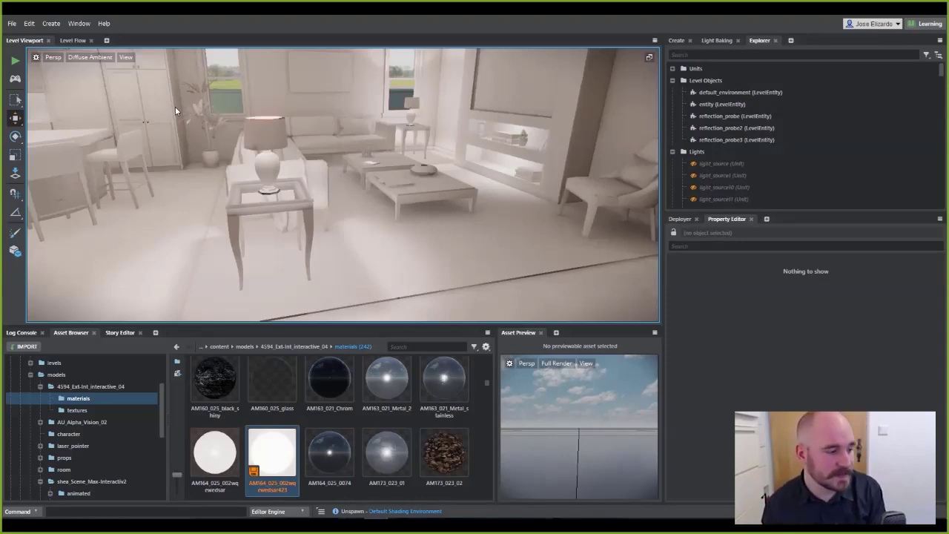
pyautogui.moveTo(306, 215); pyautogui.dragTo(474, 226, button='right')
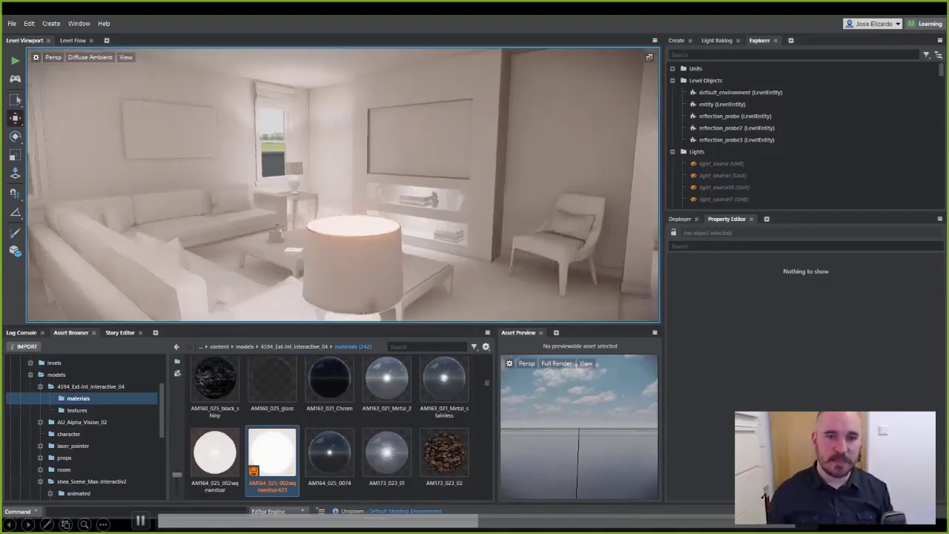
pyautogui.moveTo(278, 217); pyautogui.dragTo(311, 216, button='right')
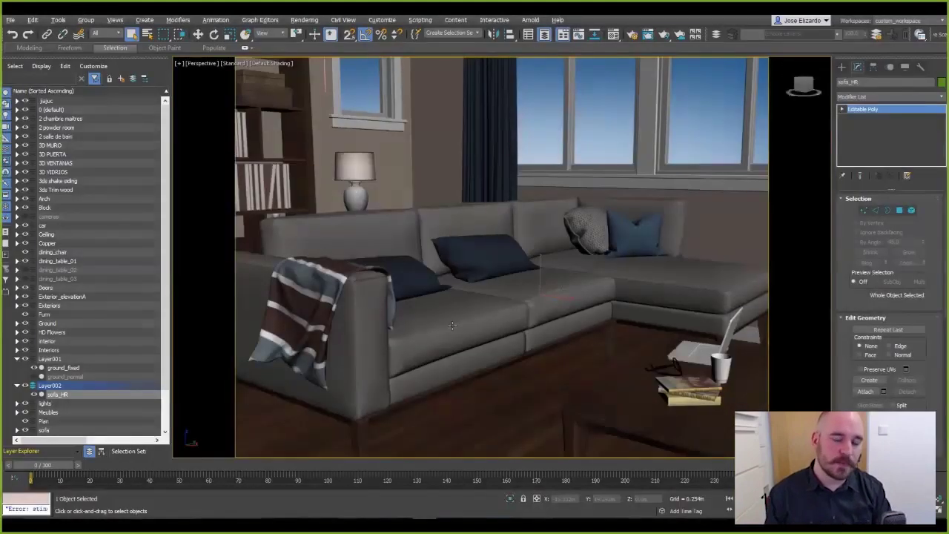
# Switch to 3ds Max, clone the sofa_HR object as a copy named sofa_LR, and hide the original
pyautogui.press('F4')
pyautogui.press('F4')
pyautogui.rightClick(549, 288)
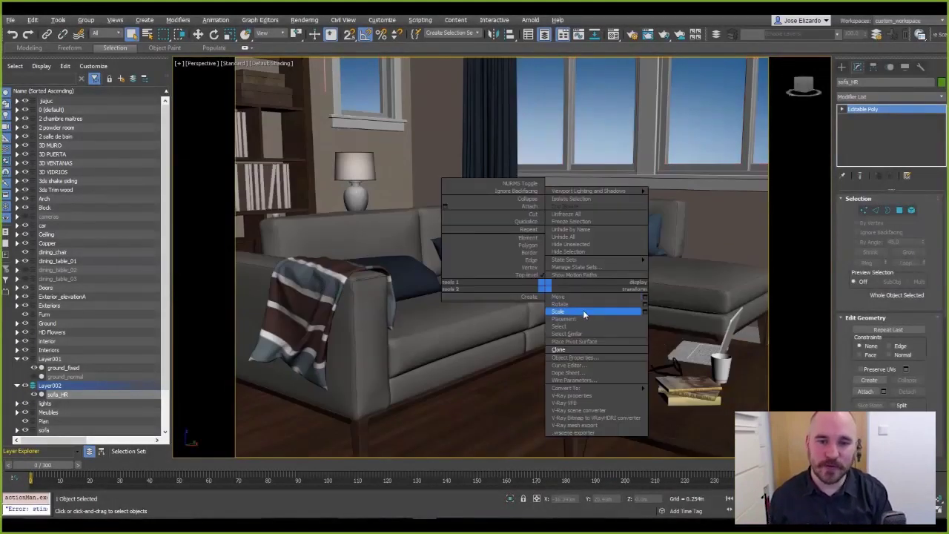
pyautogui.click(575, 350)
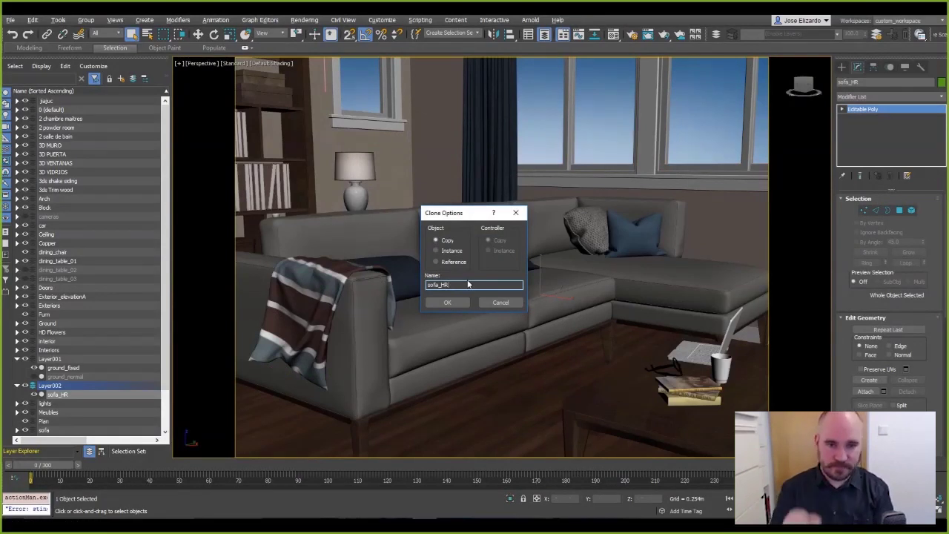
pyautogui.write('sofa_LR')
pyautogui.press('Return')
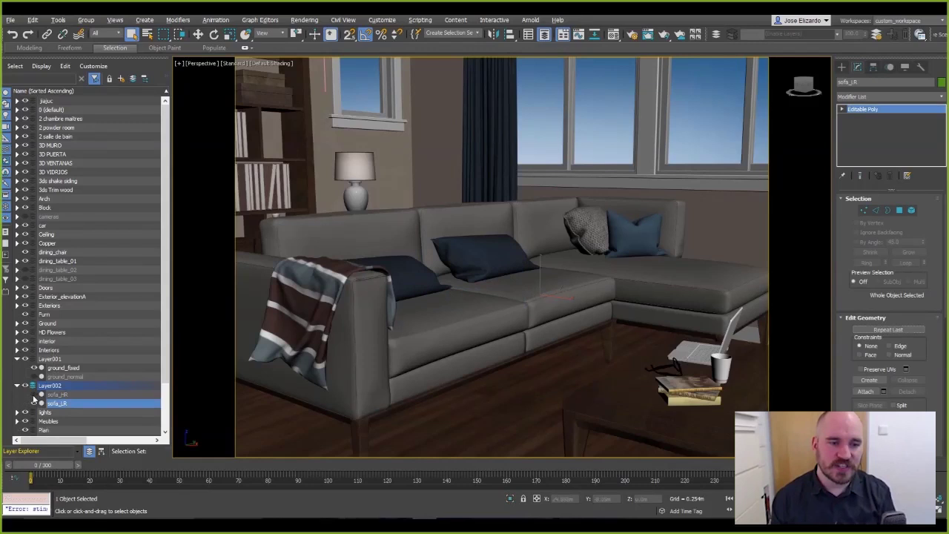
# Apply a ProOptimizer modifier to sofa_LR with textures kept and reduce it to 25% of its vertices
pyautogui.click(897, 97)
pyautogui.write('proo')
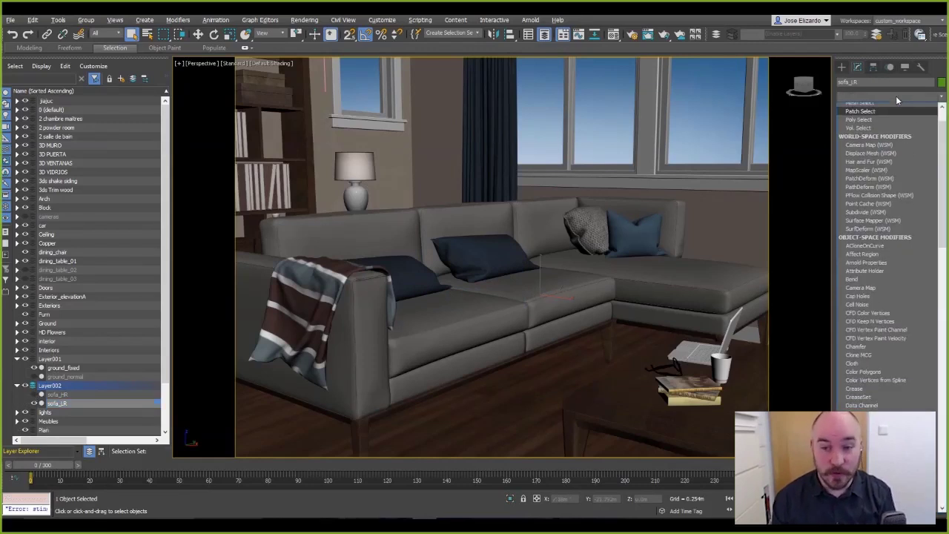
pyautogui.press('Return')
pyautogui.click(857, 347)
pyautogui.press('7')
pyautogui.click(885, 234)
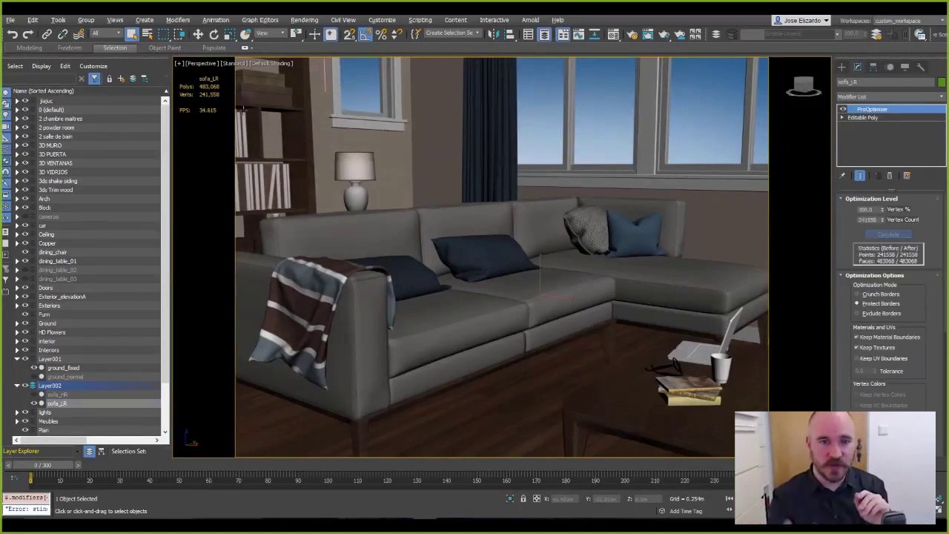
pyautogui.press('Return')
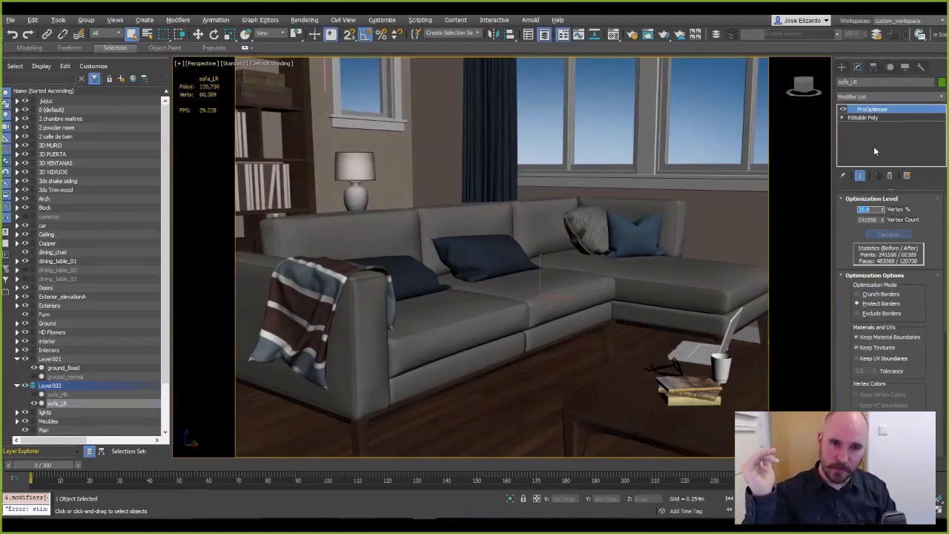
# Add sofa_HR to the selection and send both sofas to the interactive engine
pyautogui.keyDown('ctrl'); pyautogui.click(62, 394); pyautogui.keyUp('ctrl')
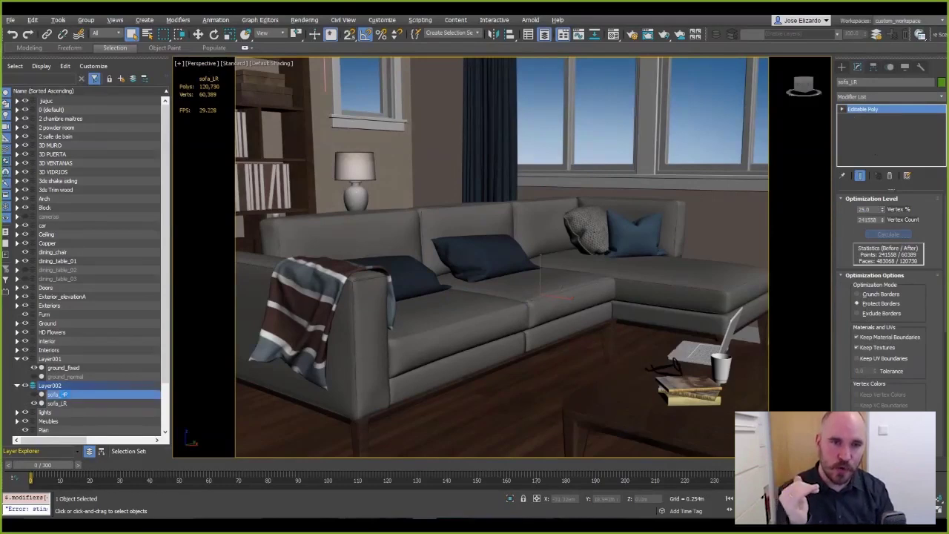
pyautogui.click(480, 33)
pyautogui.moveTo(487, 118); pyautogui.dragTo(843, 90)
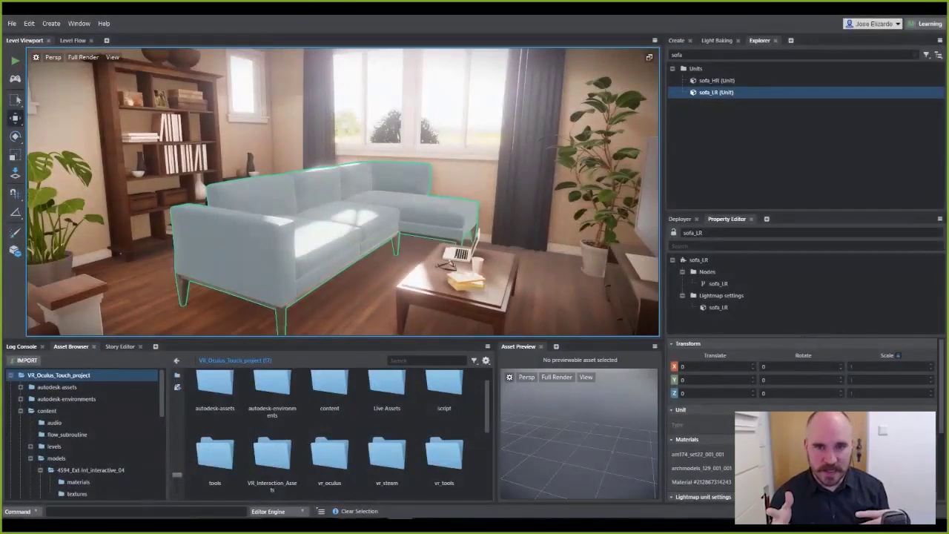
# Toggle the lightmap mesh Contributes setting of the sofa_HR unit
pyautogui.click(716, 80)
pyautogui.scroll(-3, 804, 415)
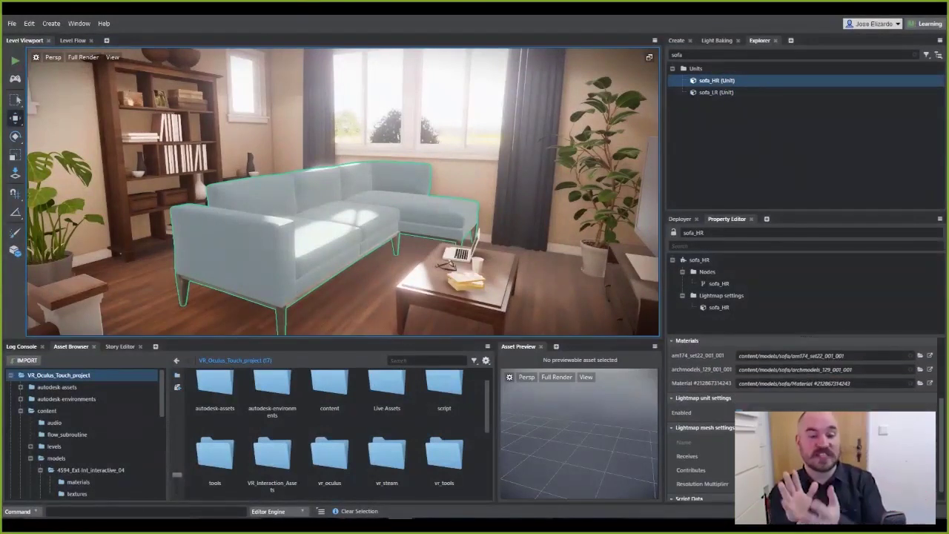
pyautogui.click(740, 470)
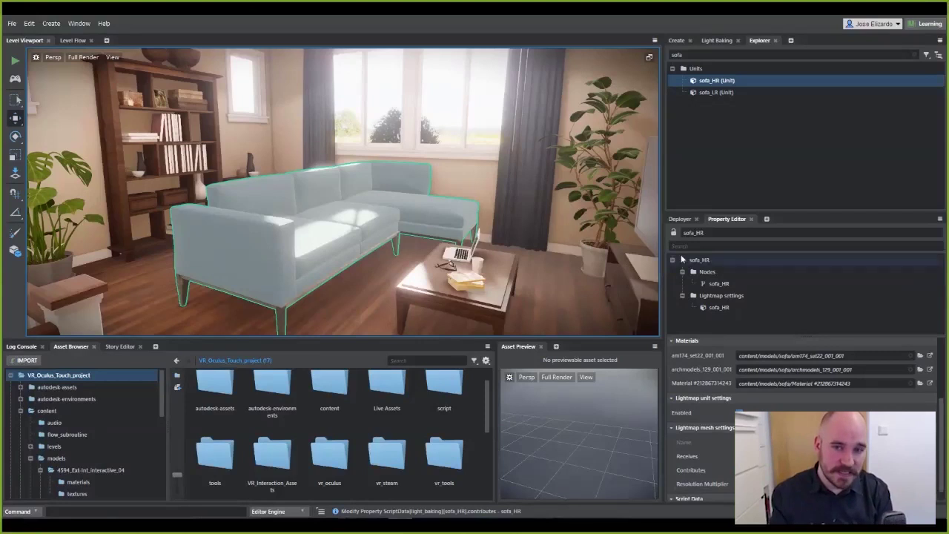
# Open the sofa_LR unit in its own editor, turn off Visible for the sofa_LR mesh, and close the editor
pyautogui.click(716, 93)
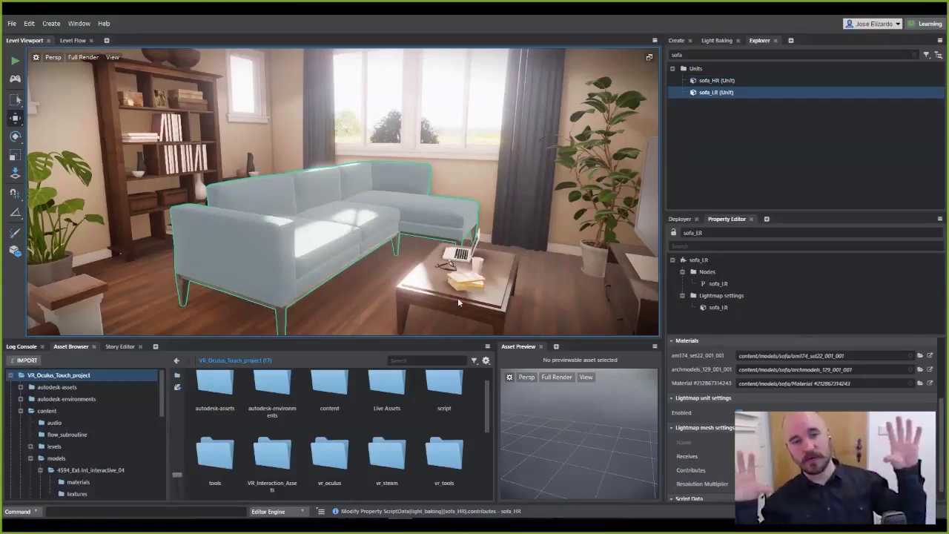
pyautogui.rightClick(371, 234)
pyautogui.click(428, 248)
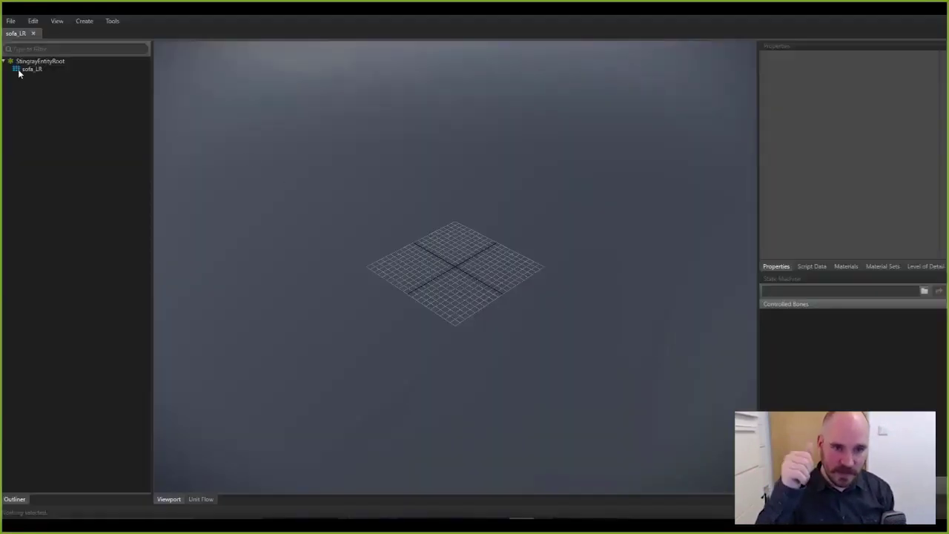
pyautogui.click(33, 70)
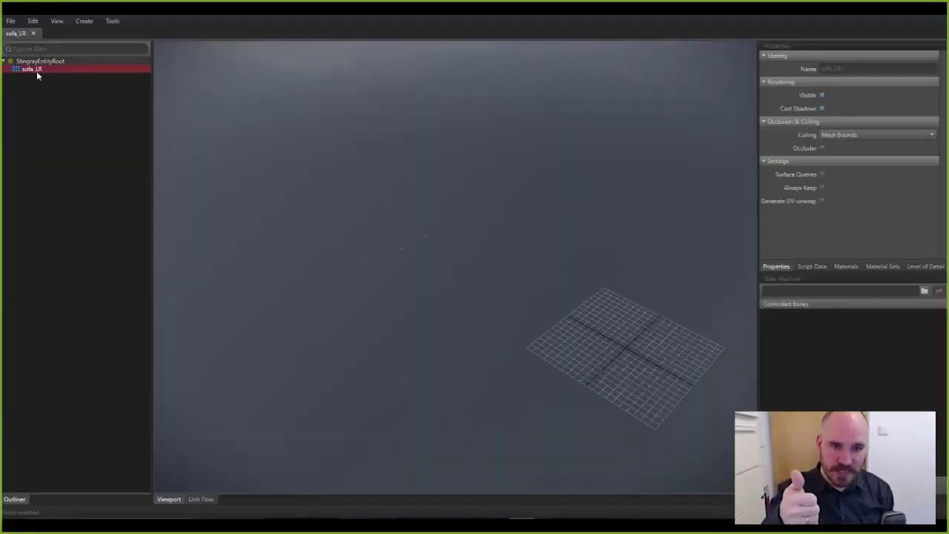
pyautogui.click(821, 95)
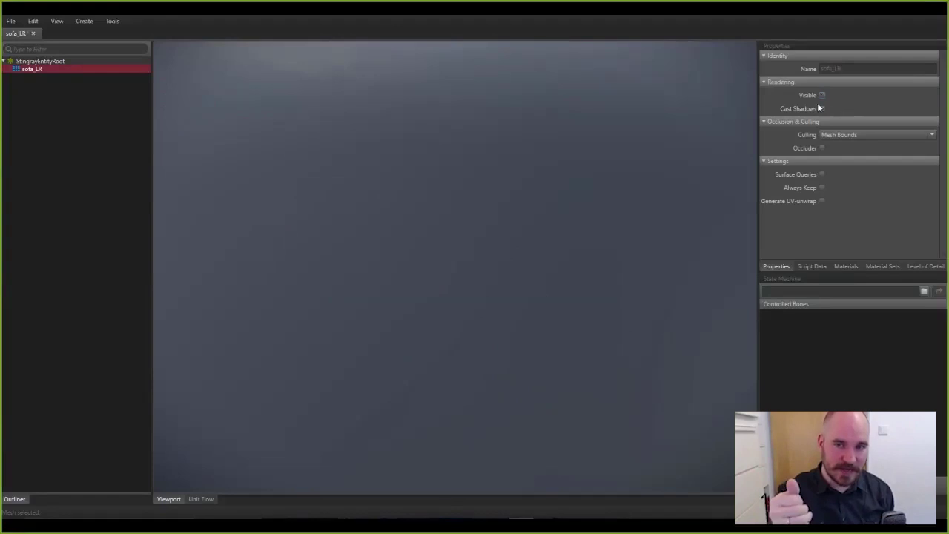
pyautogui.click(933, 10)
pyautogui.click(439, 302)
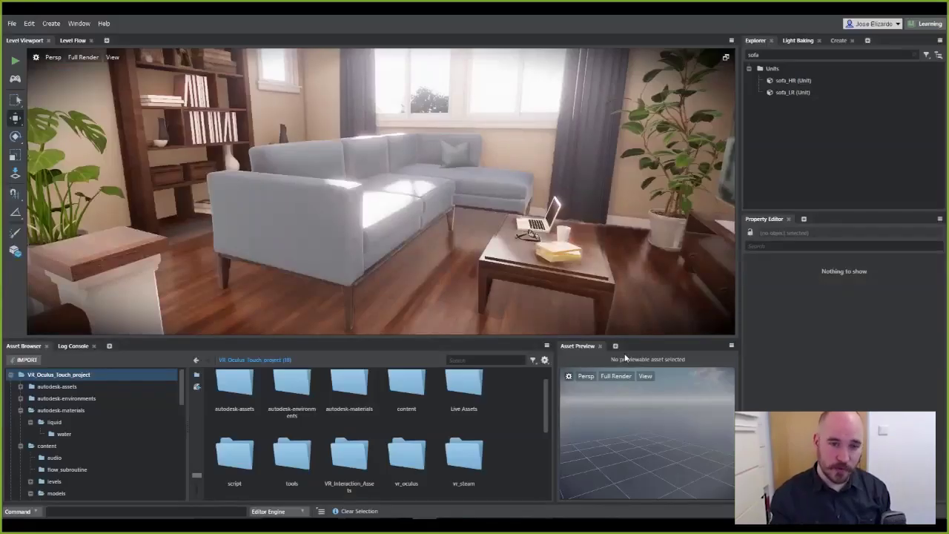
# Select both sofa_HR and sofa_LR and bake lighting for the selection only
pyautogui.click(793, 80)
pyautogui.keyDown('shift'); pyautogui.click(792, 92); pyautogui.keyUp('shift')
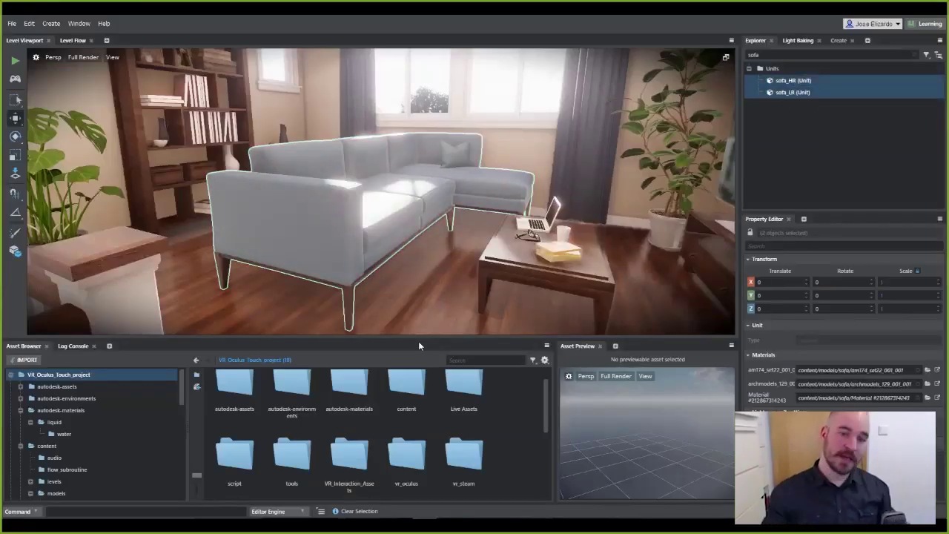
pyautogui.click(793, 41)
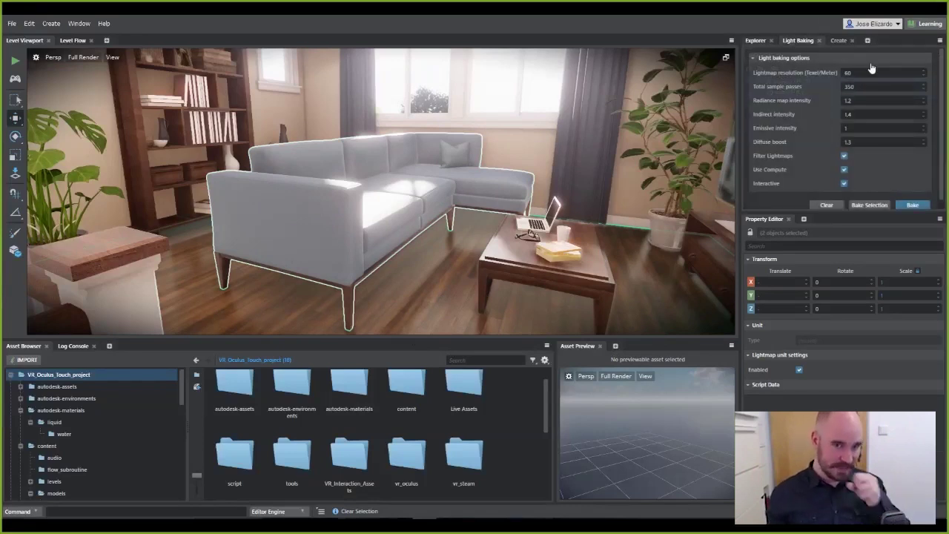
pyautogui.click(879, 207)
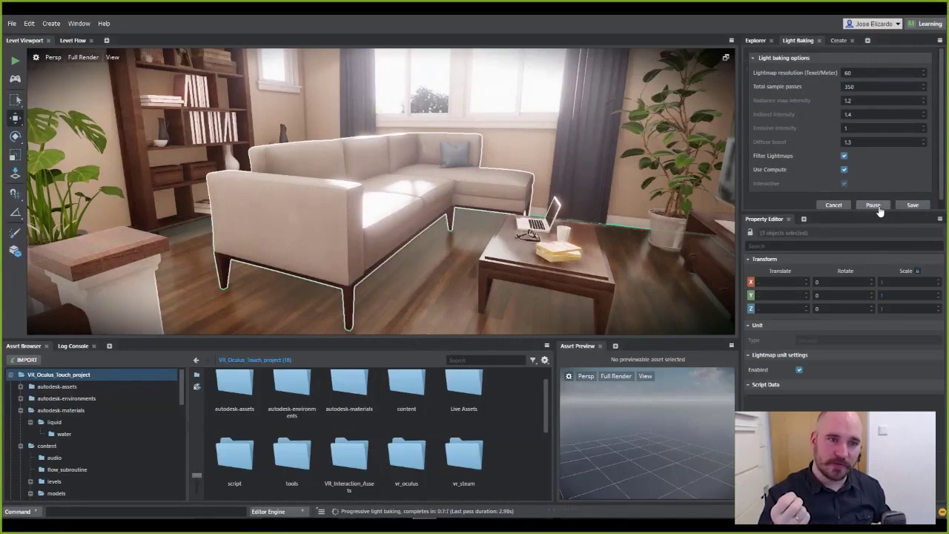
pyautogui.press('Escape')
pyautogui.keyDown('alt'); pyautogui.moveTo(655, 207); pyautogui.dragTo(496, 210); pyautogui.keyUp('alt')
pyautogui.moveTo(578, 209); pyautogui.dragTo(542, 212, button='right')
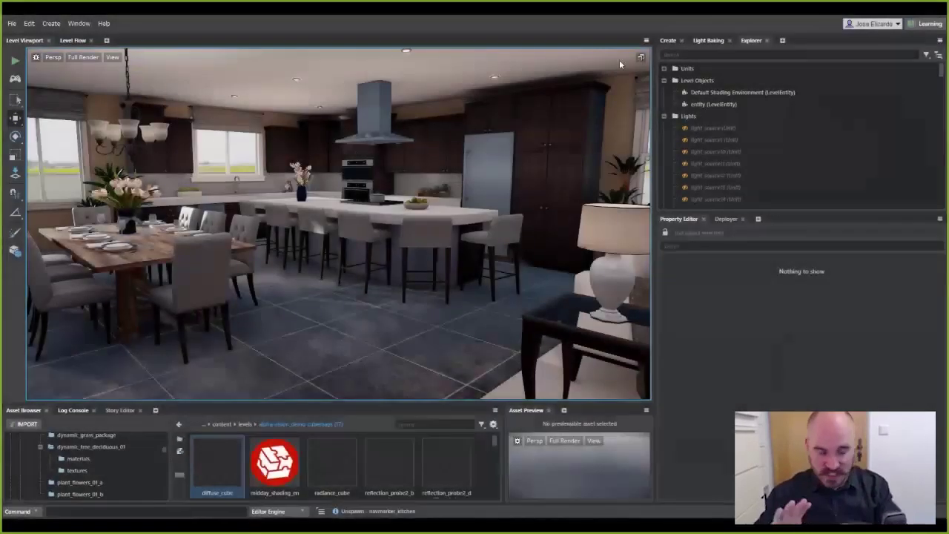
# Place a reflection probe on the kitchen floor, show the viewport icons, and raise the probe to a height of about 1.9
pyautogui.click(668, 41)
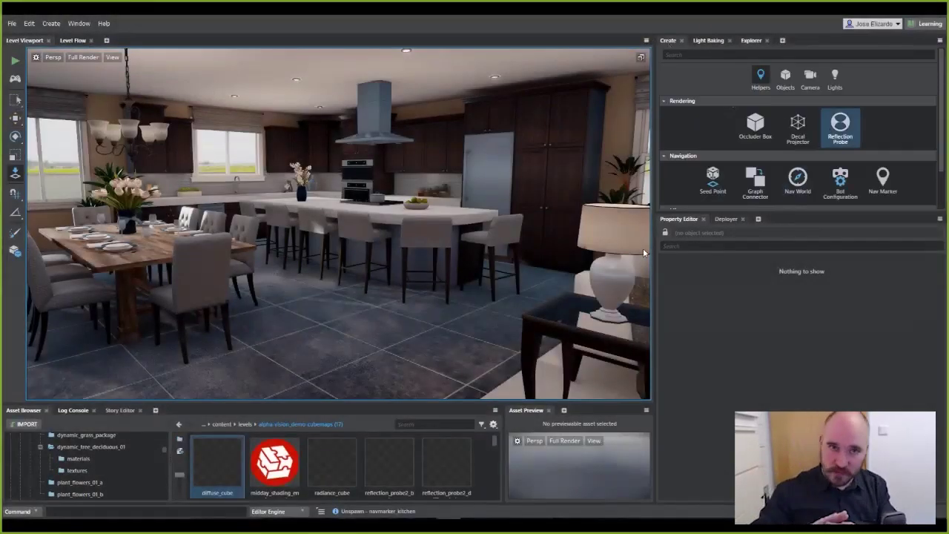
pyautogui.click(296, 310)
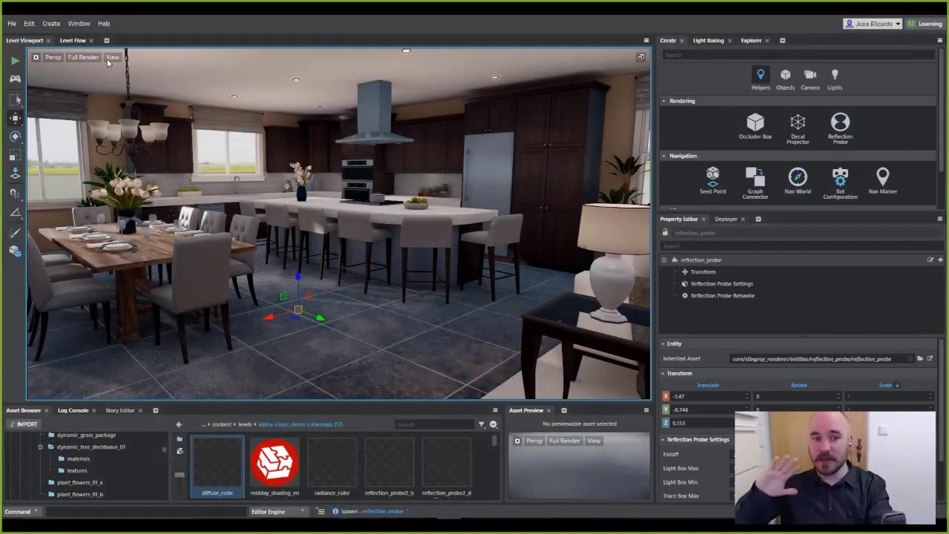
pyautogui.press('g')
pyautogui.moveTo(298, 280); pyautogui.dragTo(276, 114)
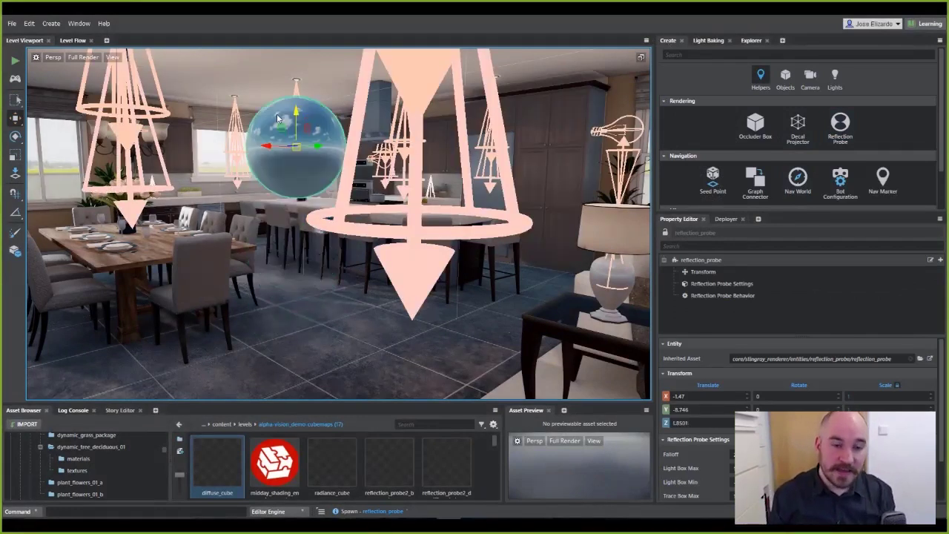
# Duplicate the kitchen reflection probe and move the copy over the living room sofa, at about Y -4.55
pyautogui.press('f')
pyautogui.moveTo(337, 224); pyautogui.dragTo(67, 225)
pyautogui.keyDown('alt'); pyautogui.moveTo(274, 226); pyautogui.dragTo(689, 234); pyautogui.keyUp('alt')
pyautogui.press('f')
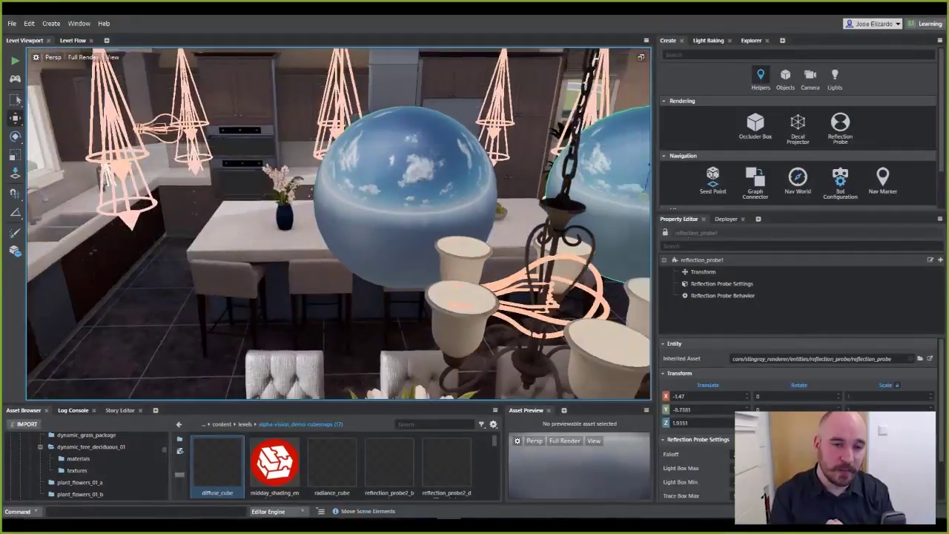
pyautogui.moveTo(415, 209); pyautogui.dragTo(490, 207, button='right')
pyautogui.moveTo(372, 191); pyautogui.dragTo(623, 155)
pyautogui.press('f')
pyautogui.keyDown('alt'); pyautogui.moveTo(244, 263); pyautogui.dragTo(556, 241); pyautogui.keyUp('alt')
pyautogui.moveTo(445, 222); pyautogui.dragTo(230, 158, button='right')
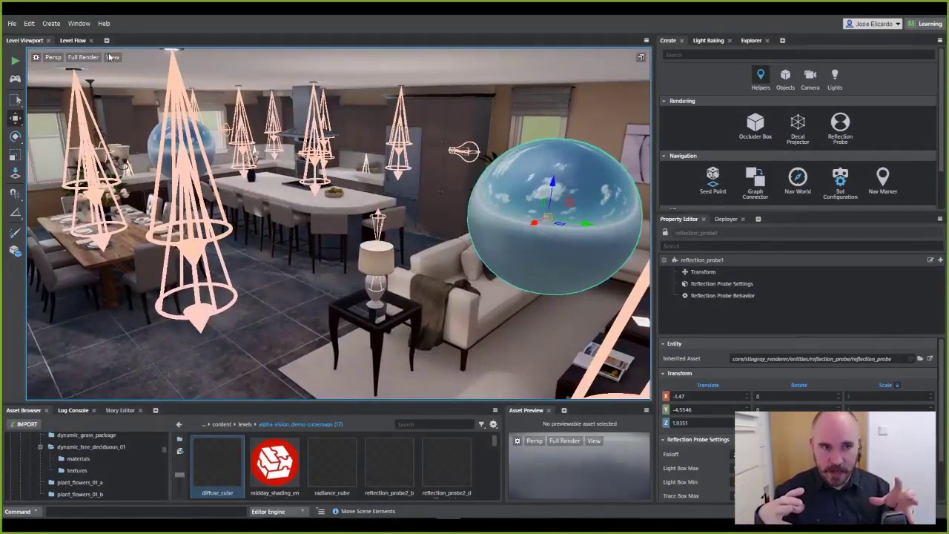
# Bake the reflection probes and hide the light and probe icons in the viewport
pyautogui.click(79, 23)
pyautogui.moveTo(96, 393)
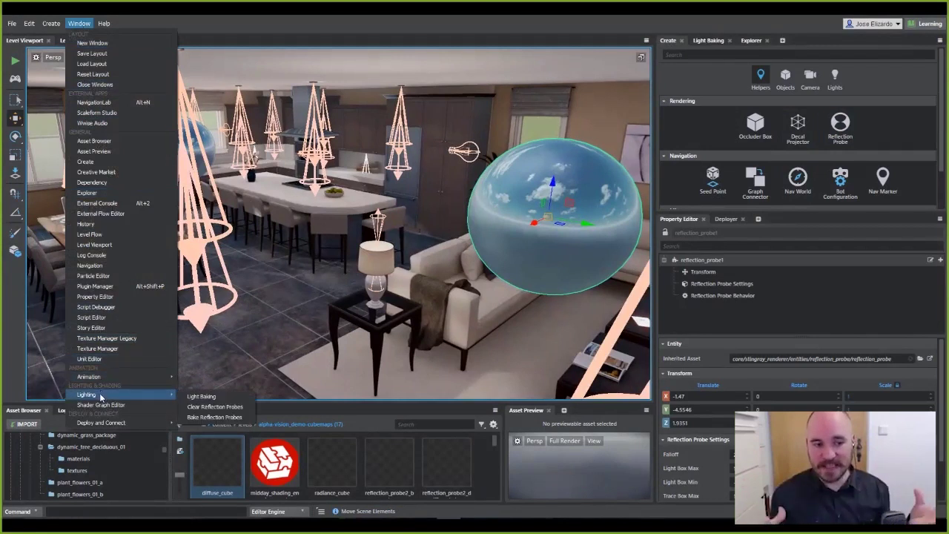
pyautogui.click(214, 416)
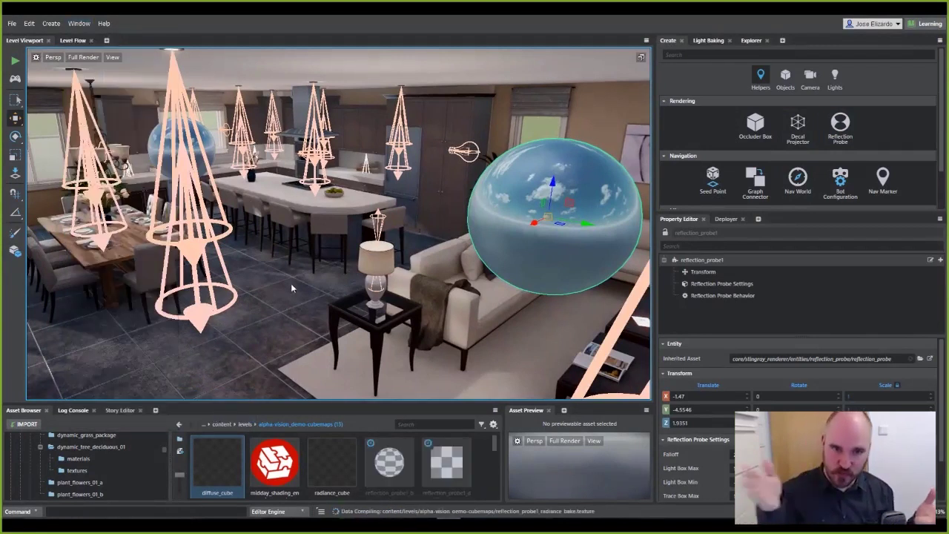
pyautogui.press('w')
pyautogui.moveTo(291, 285); pyautogui.dragTo(242, 220, button='right')
pyautogui.click(111, 58)
pyautogui.click(124, 72)
pyautogui.press('s')
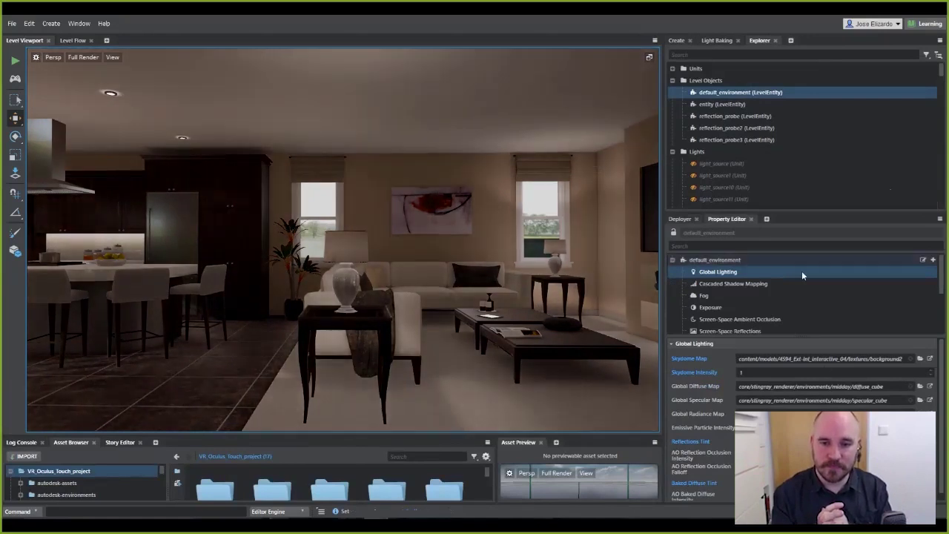
# Set the Exposure of default_environment to 4
pyautogui.click(726, 306)
pyautogui.click(758, 357)
pyautogui.write('4')
pyautogui.press('Return')
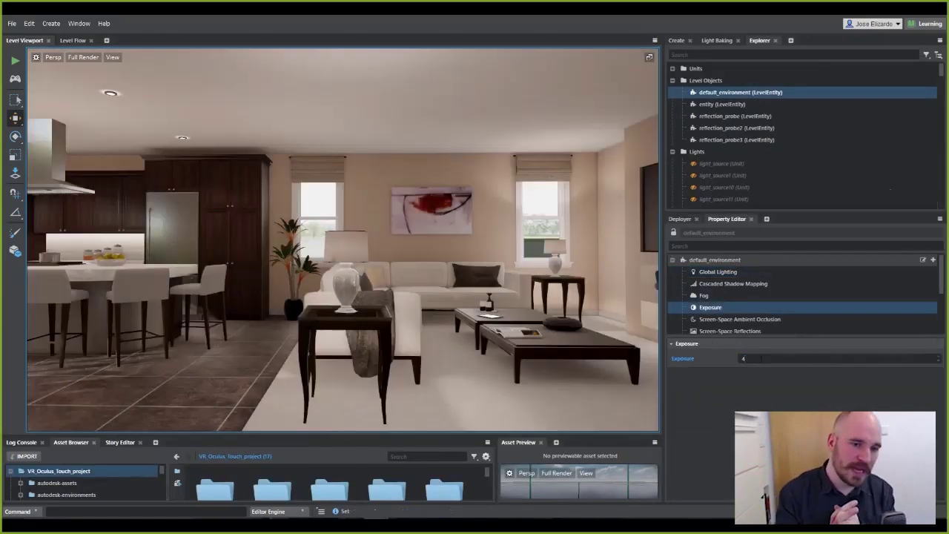
# Add an Auto Exposure component to default_environment and set its Exposure Max to 4.5
pyautogui.moveTo(640, 401)
pyautogui.mouseDown(button='right')
pyautogui.moveTo(570, 371)
pyautogui.moveTo(627, 389)
pyautogui.mouseUp(button='right')
pyautogui.click(932, 259)
pyautogui.moveTo(897, 273)
pyautogui.click(858, 274)
pyautogui.moveTo(326, 280); pyautogui.dragTo(252, 291, button='right')
pyautogui.click(725, 309)
pyautogui.click(756, 387)
pyautogui.press('BackSpace')
pyautogui.press('BackSpace')
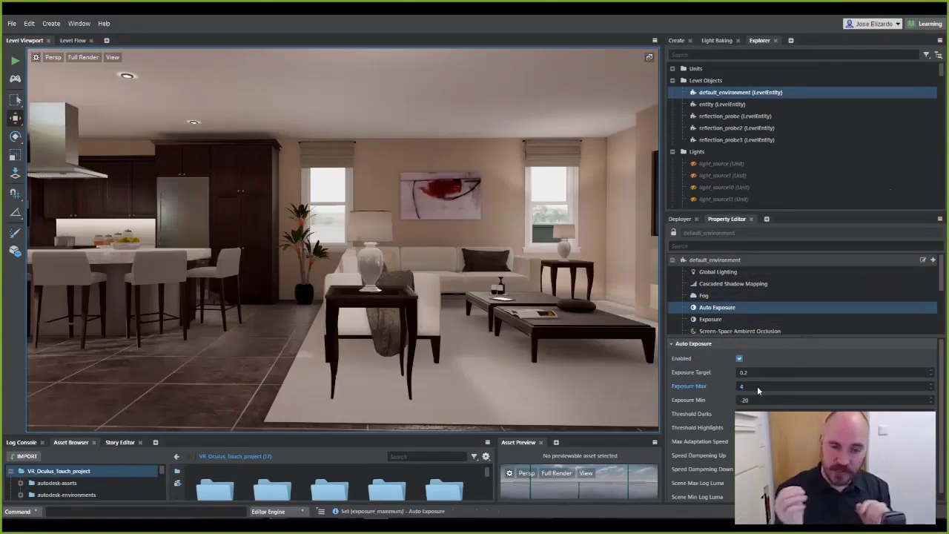
pyautogui.write('4.5')
pyautogui.moveTo(446, 310); pyautogui.dragTo(552, 318, button='right')
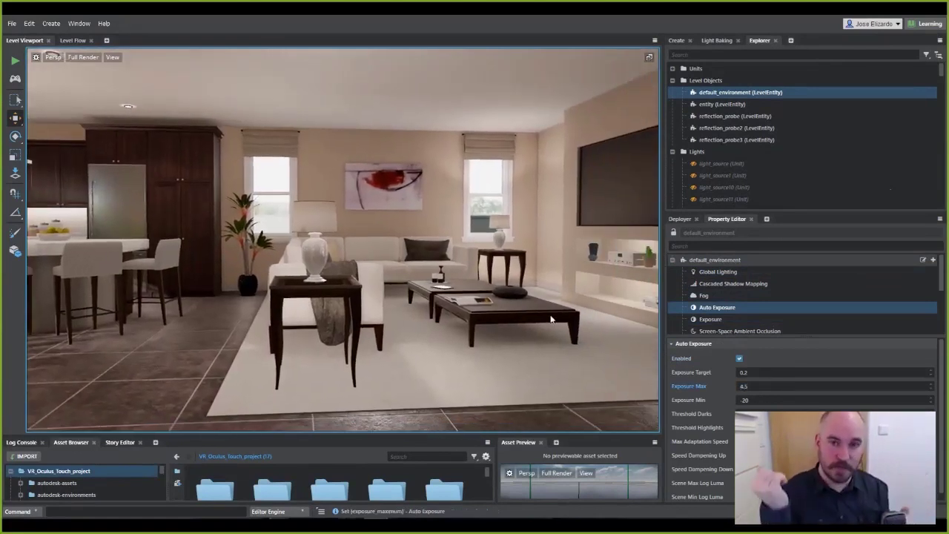
# Enable Screen-Space Ambient Occlusion, display the SSAO pass in the viewport, and turn on World Space Radius
pyautogui.click(744, 330)
pyautogui.click(739, 358)
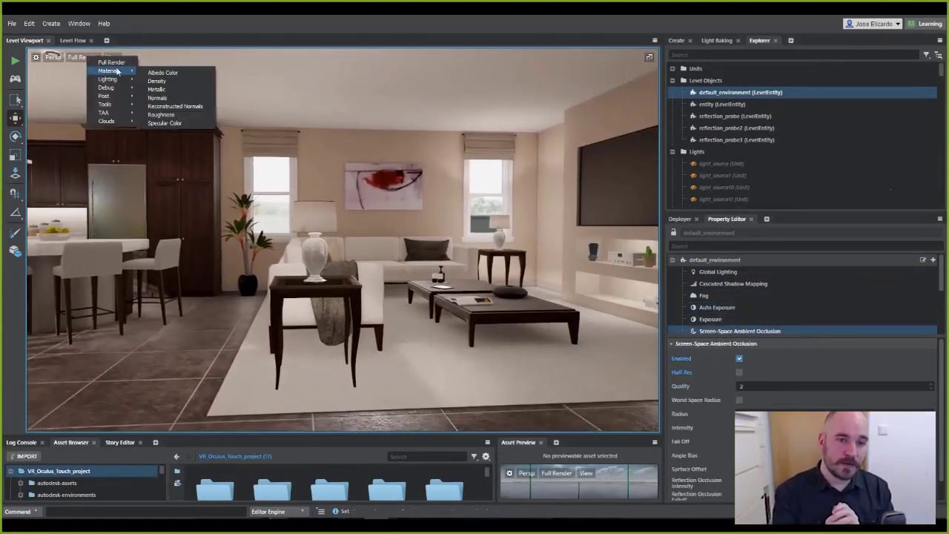
pyautogui.moveTo(104, 95)
pyautogui.click(164, 103)
pyautogui.click(739, 400)
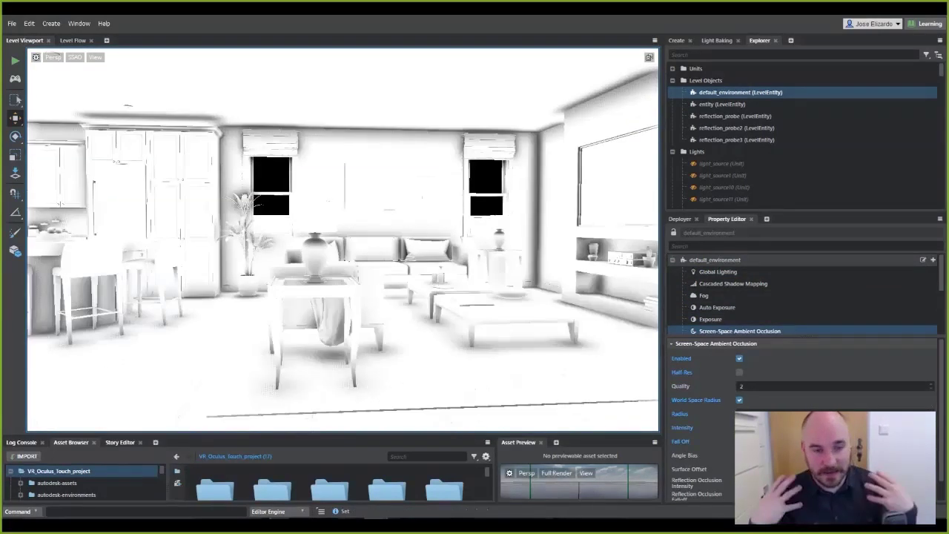
pyautogui.moveTo(341, 237); pyautogui.dragTo(245, 259, button='right')
# Set the ambient occlusion Quality to 3 and return the viewport to Full Render
pyautogui.doubleClick(742, 386)
pyautogui.write('3')
pyautogui.click(96, 59)
pyautogui.click(74, 58)
pyautogui.click(93, 65)
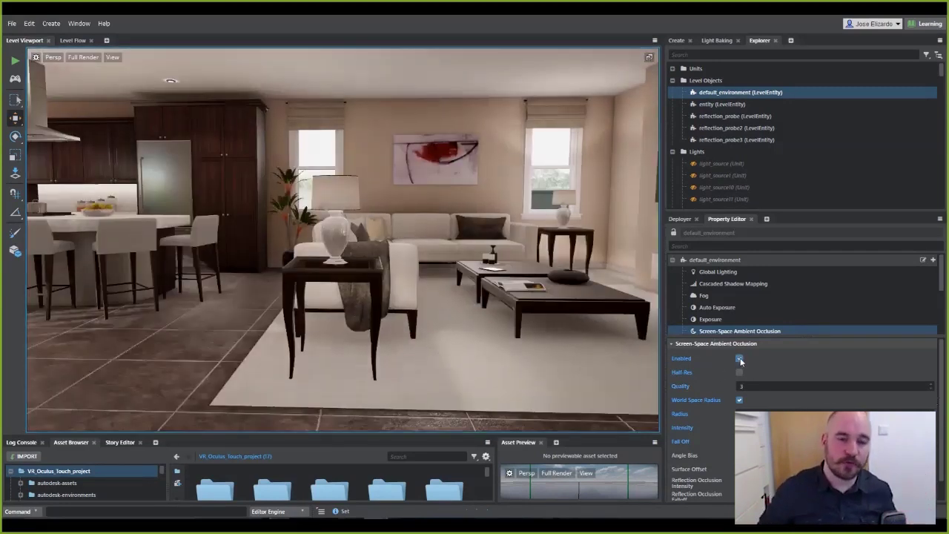
# Enable Screen-Space Reflections for default_environment and check the effect on the tiled floor
pyautogui.moveTo(333, 245); pyautogui.dragTo(475, 246, button='right')
pyautogui.scroll(-2, 740, 297)
pyautogui.click(730, 293)
pyautogui.moveTo(341, 245); pyautogui.dragTo(163, 289, button='right')
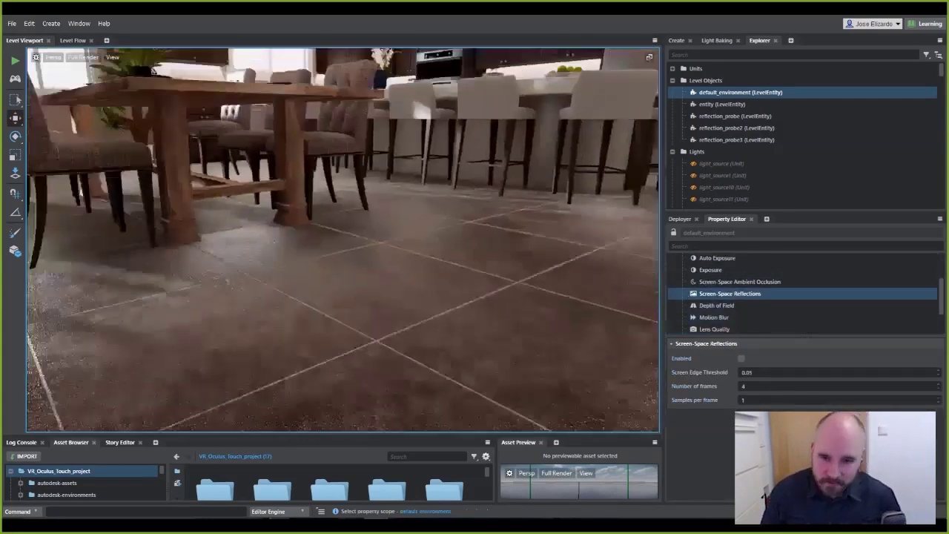
pyautogui.click(742, 358)
pyautogui.moveTo(333, 245); pyautogui.dragTo(546, 227, button='right')
# Enable Lens Quality with a Distortion of 0.1
pyautogui.click(714, 329)
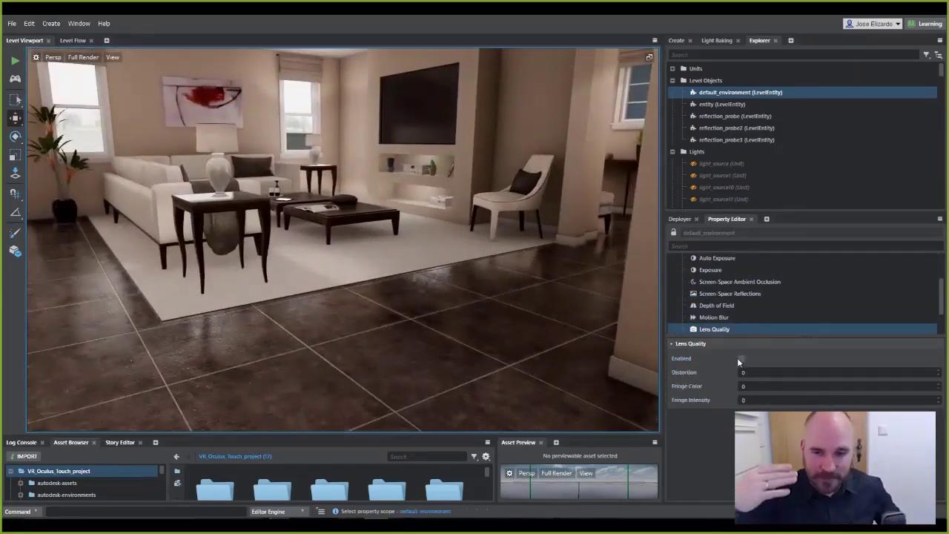
pyautogui.click(741, 358)
pyautogui.doubleClick(745, 372)
pyautogui.write('0.1')
pyautogui.moveTo(355, 245); pyautogui.dragTo(334, 233, button='right')
# Enable Bloom with a Threshold of 3.5 and an Offset of about 0.86, and enable Vignette
pyautogui.press('Down')
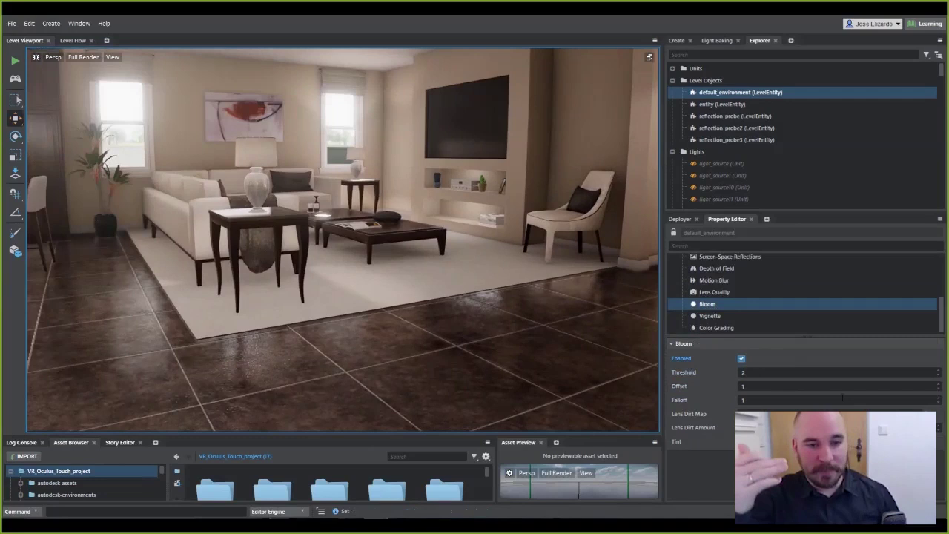
pyautogui.click(741, 359)
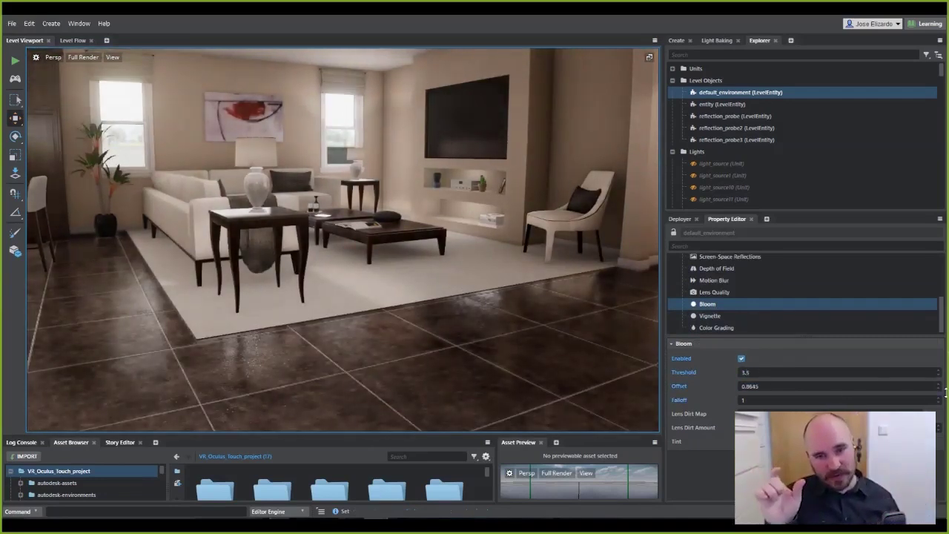
pyautogui.press('Down')
pyautogui.click(742, 359)
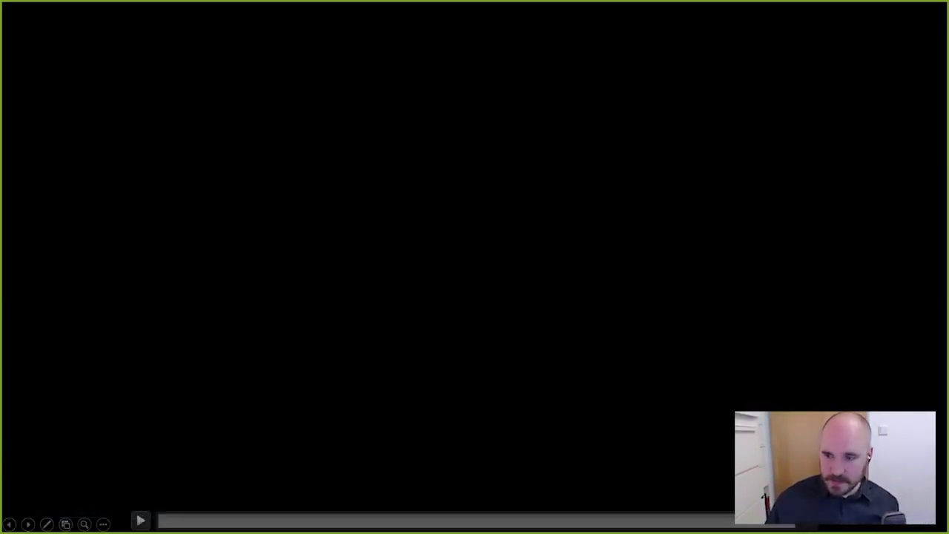
pyautogui.press('Right')
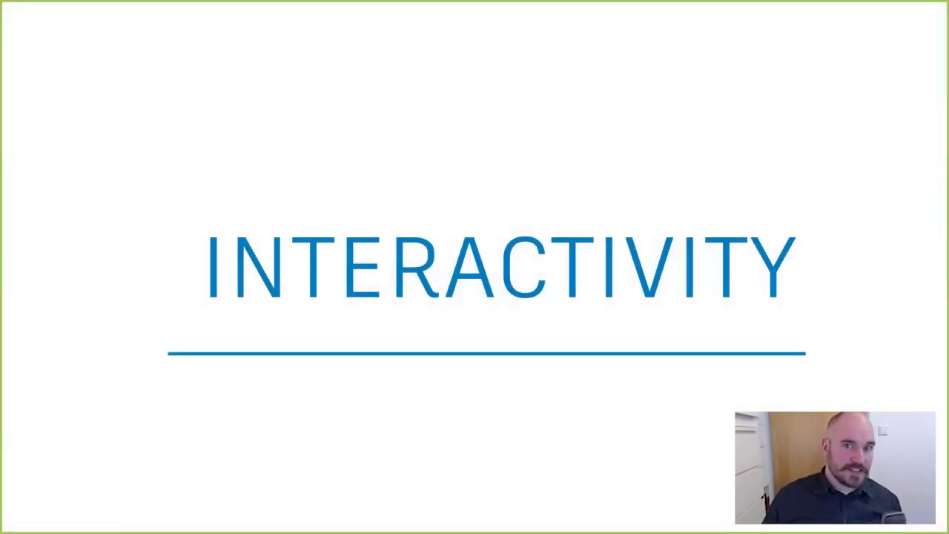
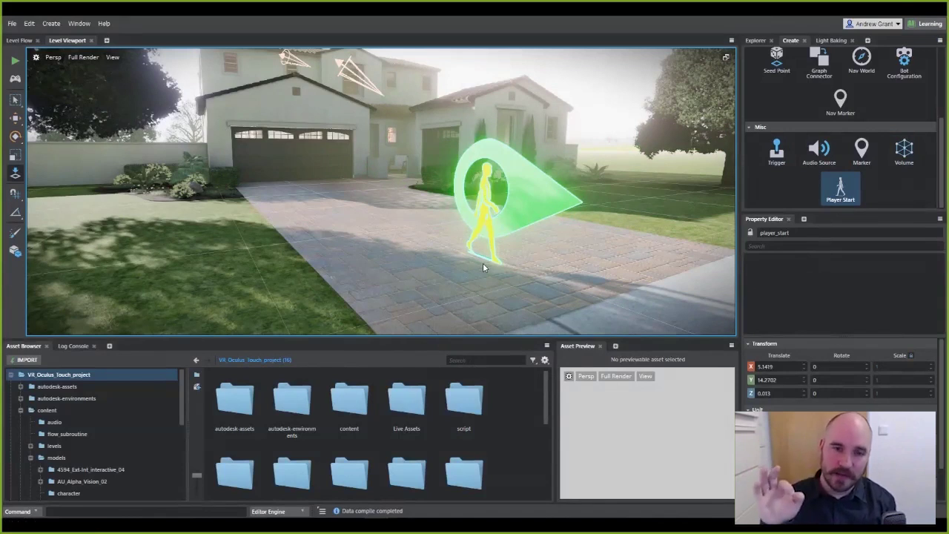
# Place a Player Start on the paved driveway in front of the house and rotate it
pyautogui.click(483, 264)
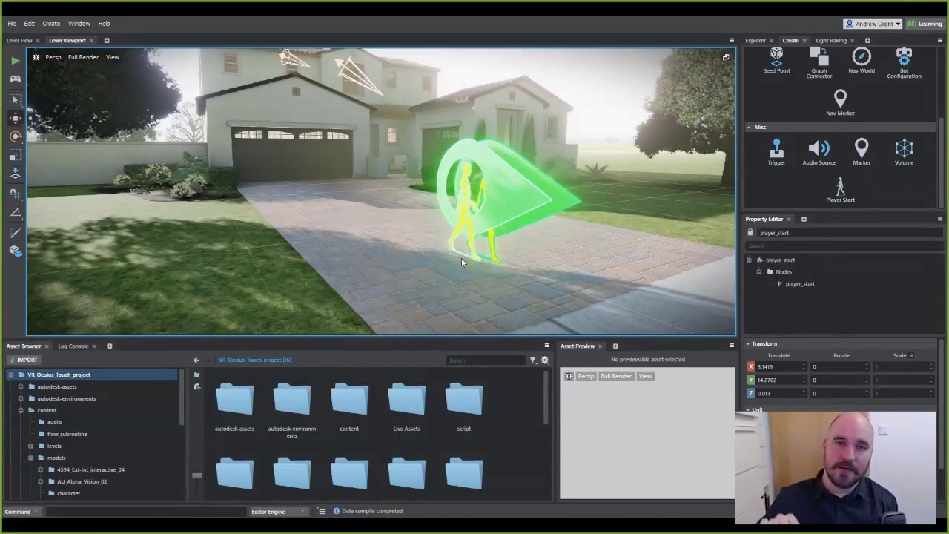
pyautogui.press('e')
pyautogui.moveTo(471, 266); pyautogui.dragTo(522, 281)
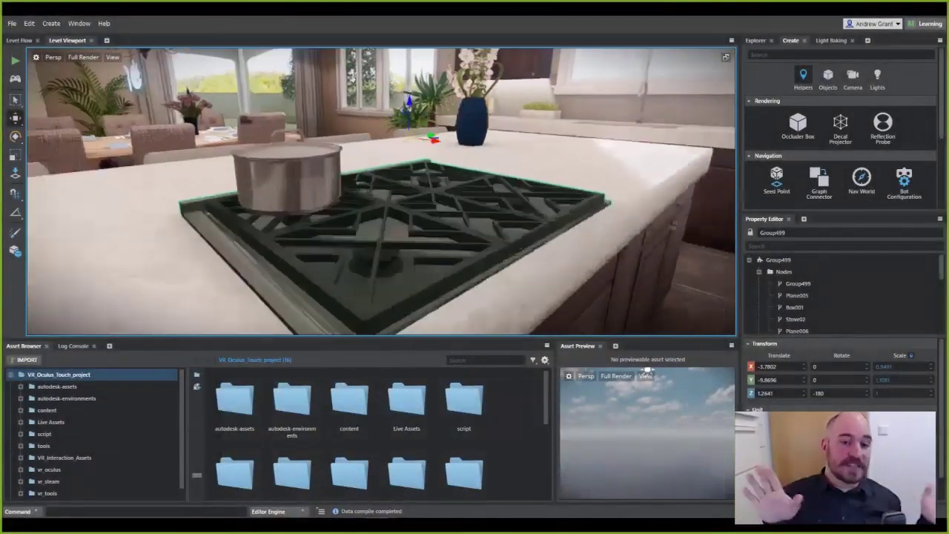
# Inspect the cooking pot and the stove group in the Unit Editor to see which separate meshes they contain
pyautogui.click(286, 165)
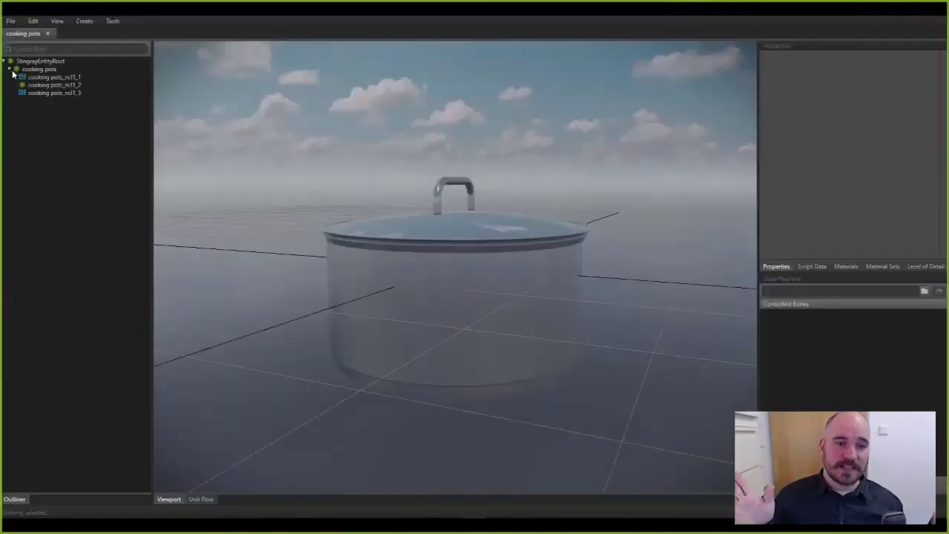
pyautogui.click(121, 77)
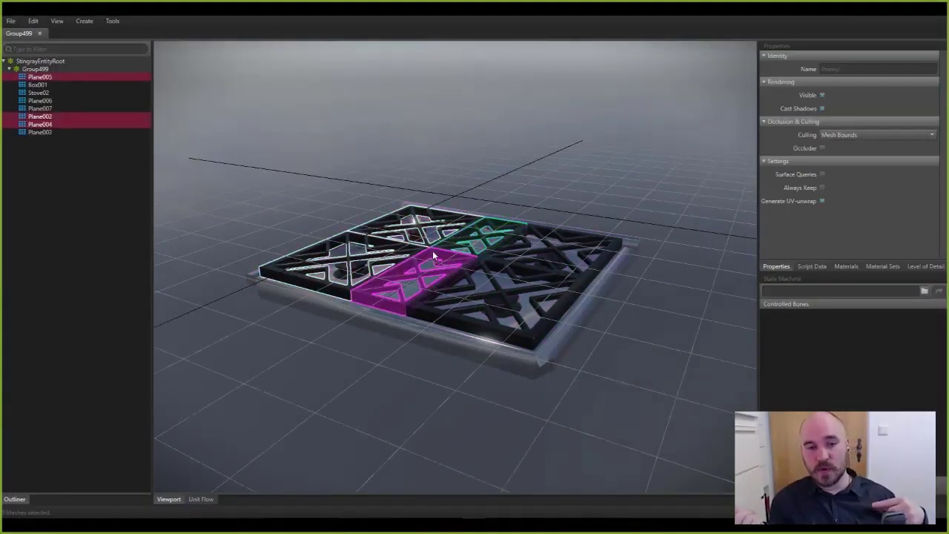
pyautogui.rightClick(46, 119)
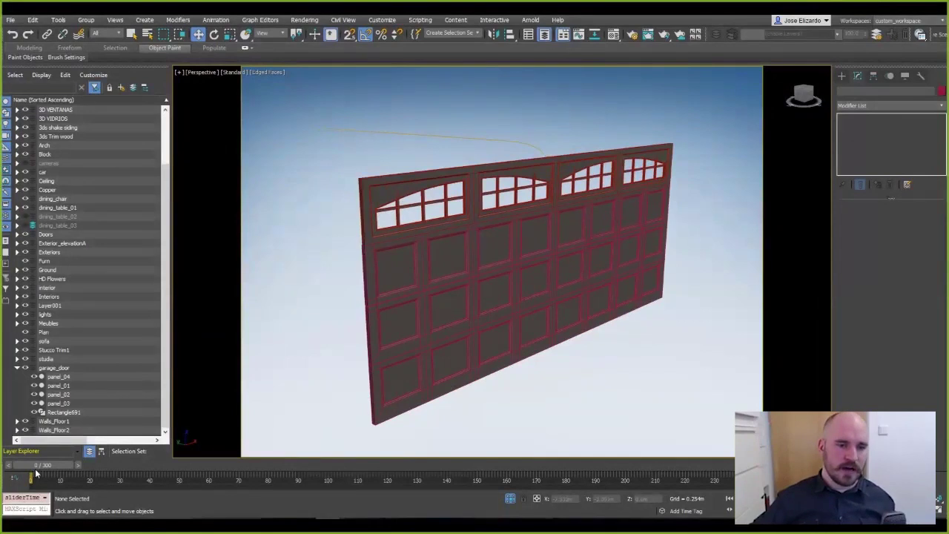
# In 3ds Max, select the four garage door panels and attach them to the curved spline with a Path Constraint
pyautogui.moveTo(328, 205); pyautogui.dragTo(398, 415)
pyautogui.click(214, 21)
pyautogui.moveTo(282, 78)
pyautogui.click(356, 111)
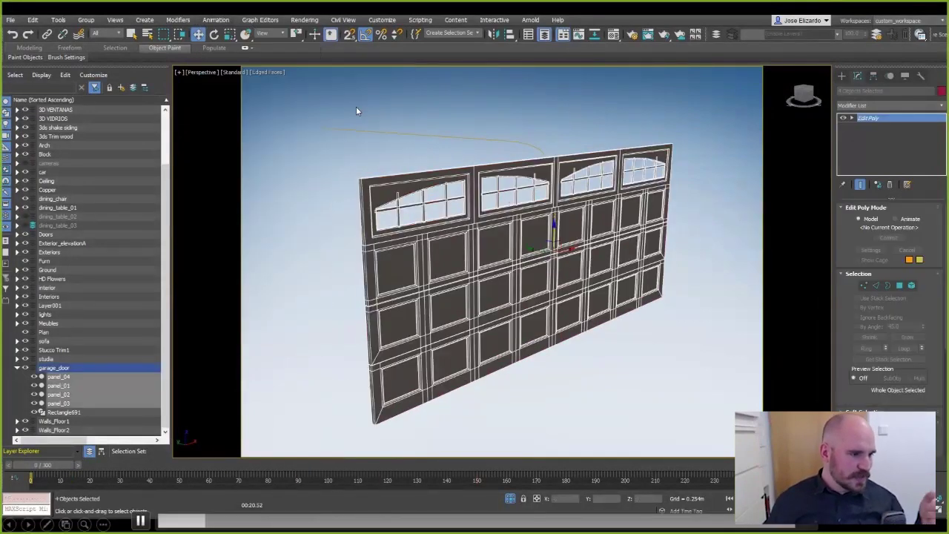
pyautogui.click(437, 136)
pyautogui.click(402, 267)
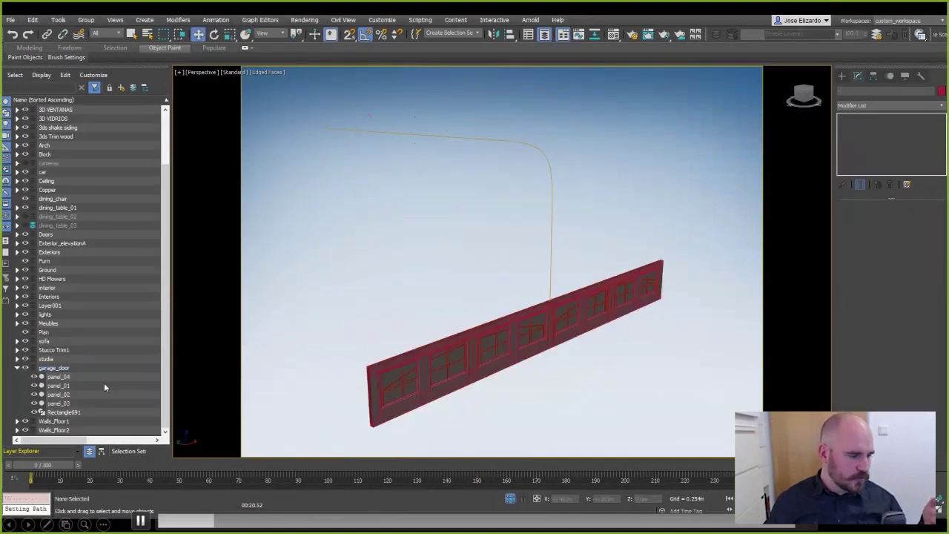
# Space the garage door panels along the spline with % Along Path, enable Follow, and rotate the flat panel into line
pyautogui.click(60, 394)
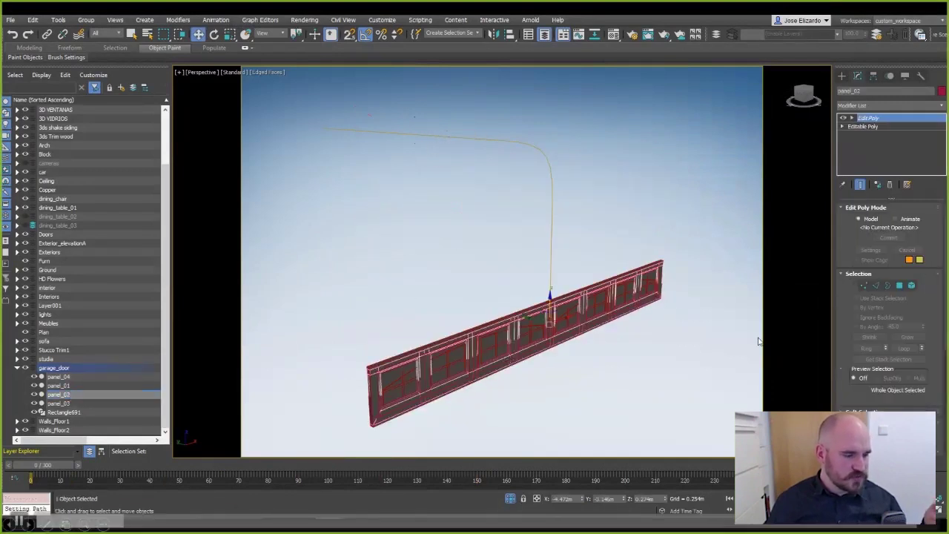
pyautogui.click(890, 77)
pyautogui.scroll(-3, 916, 339)
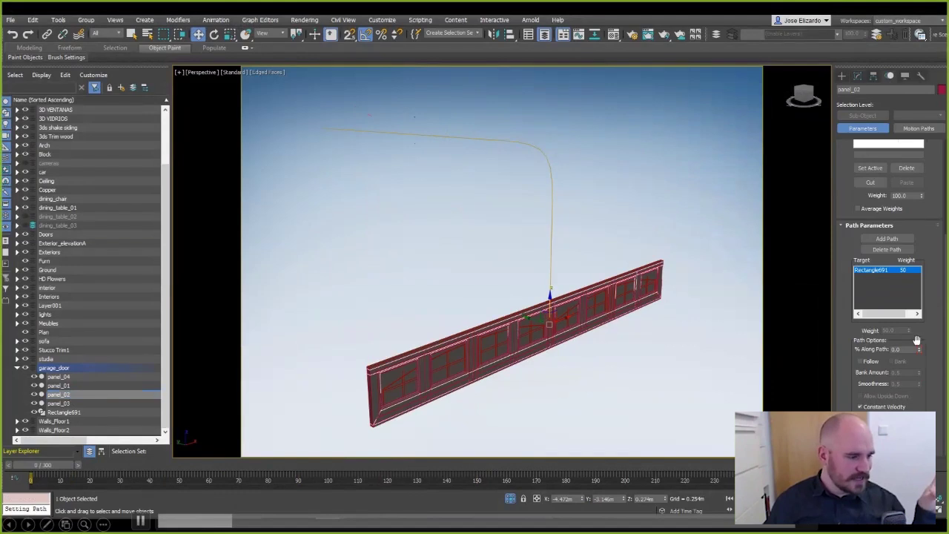
pyautogui.click(919, 348)
pyautogui.click(919, 348)
pyautogui.click(919, 348)
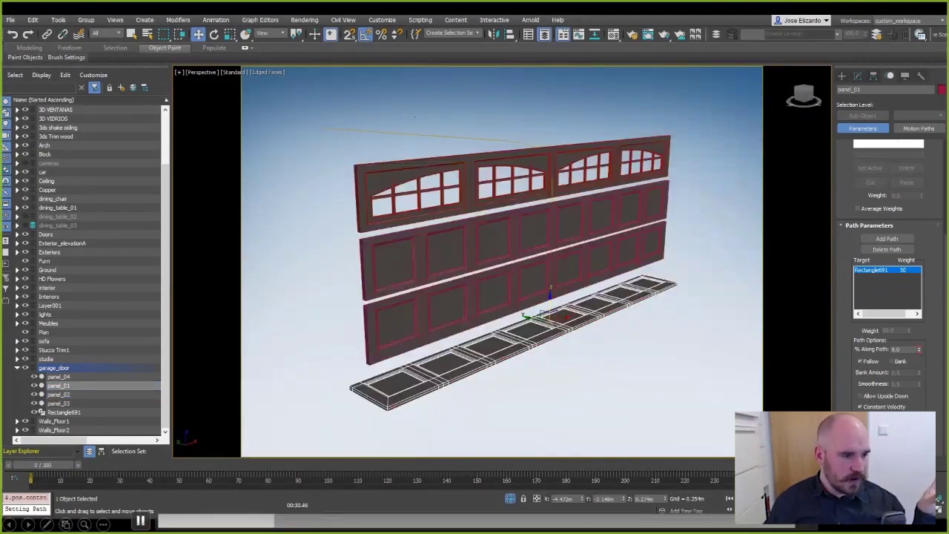
pyautogui.moveTo(565, 308); pyautogui.dragTo(570, 351)
# Scrub the timeline forward and back to frame 0 to check the garage door animation
pyautogui.moveTo(43, 465); pyautogui.dragTo(75, 464)
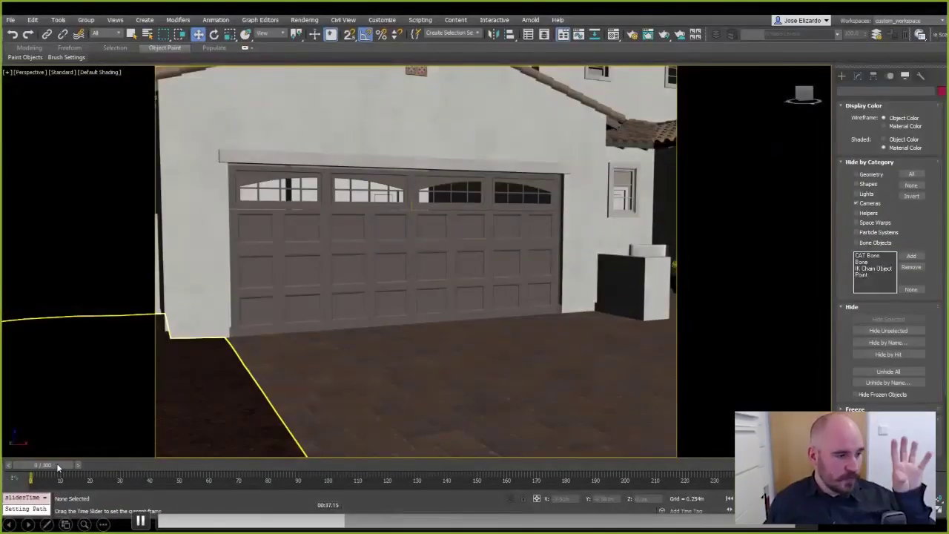
pyautogui.moveTo(58, 467); pyautogui.dragTo(615, 484)
pyautogui.moveTo(830, 486); pyautogui.dragTo(37, 486)
# Export only the four garage door panels as garage_door_open.FBX, with Bake Animation enabled and an end frame of 150
pyautogui.press('w')
pyautogui.click(331, 302)
pyautogui.keyDown('ctrl'); pyautogui.click(331, 261); pyautogui.keyUp('ctrl')
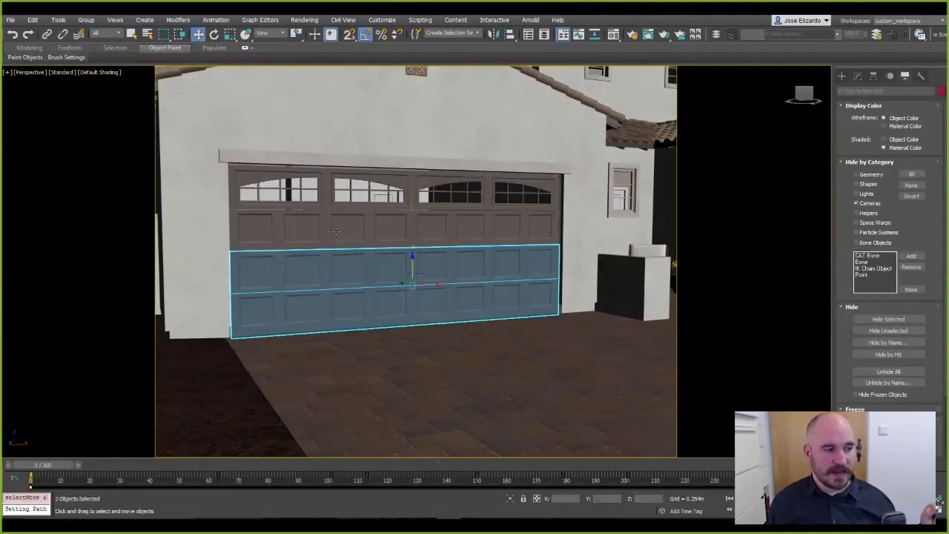
pyautogui.keyDown('ctrl'); pyautogui.click(336, 219); pyautogui.keyUp('ctrl')
pyautogui.keyDown('ctrl'); pyautogui.click(333, 206); pyautogui.keyUp('ctrl')
pyautogui.click(12, 23)
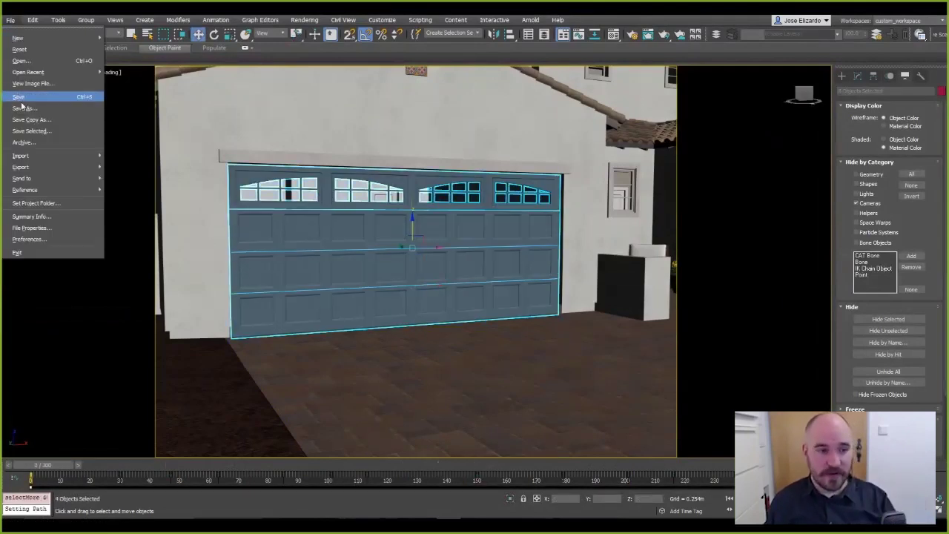
pyautogui.moveTo(30, 166)
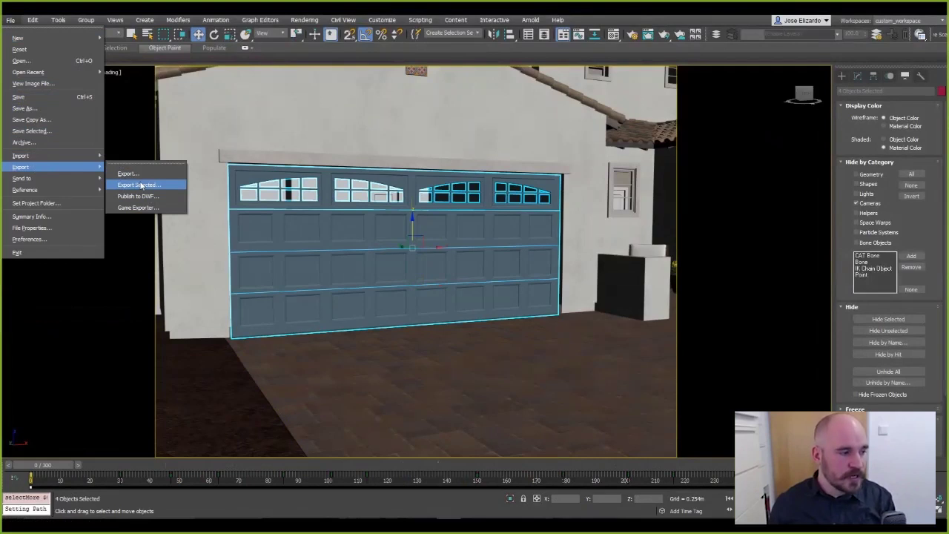
pyautogui.click(140, 185)
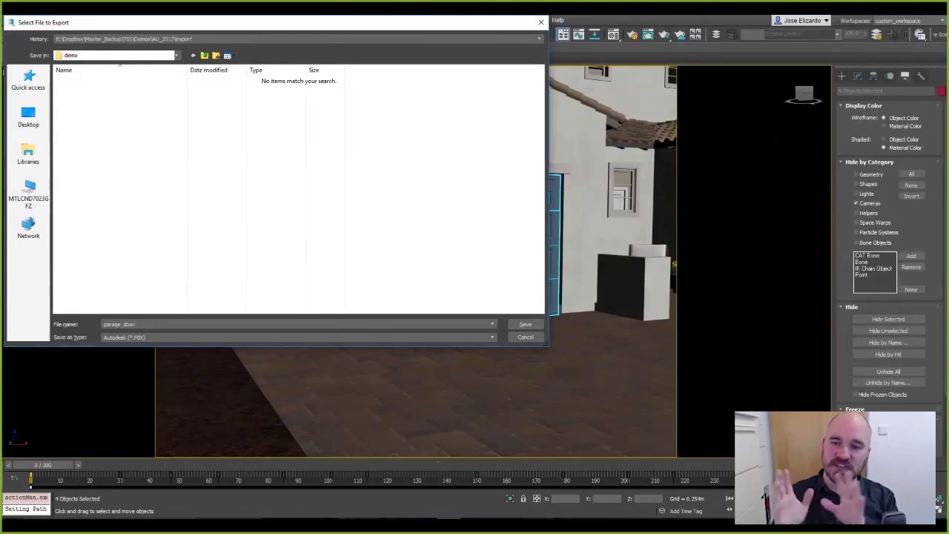
pyautogui.press('Return')
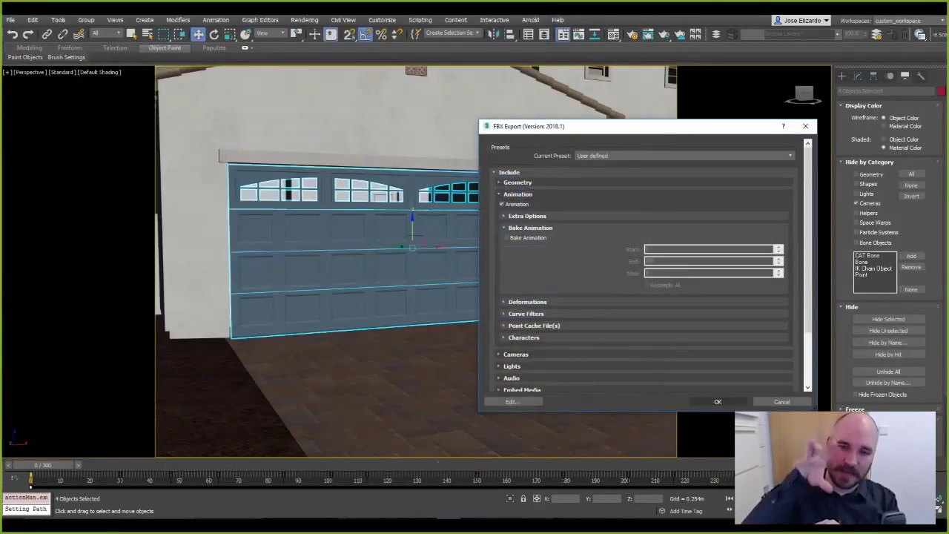
pyautogui.doubleClick(661, 260)
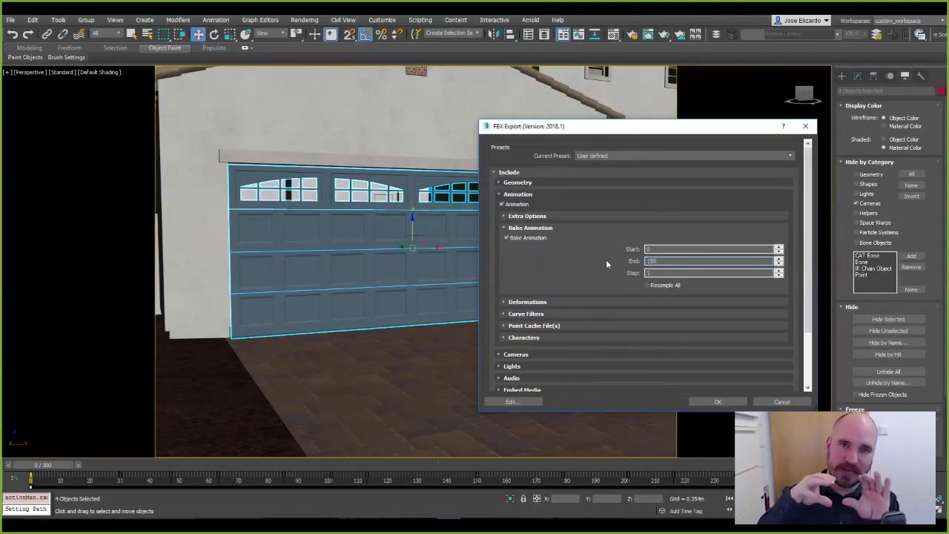
pyautogui.click(723, 402)
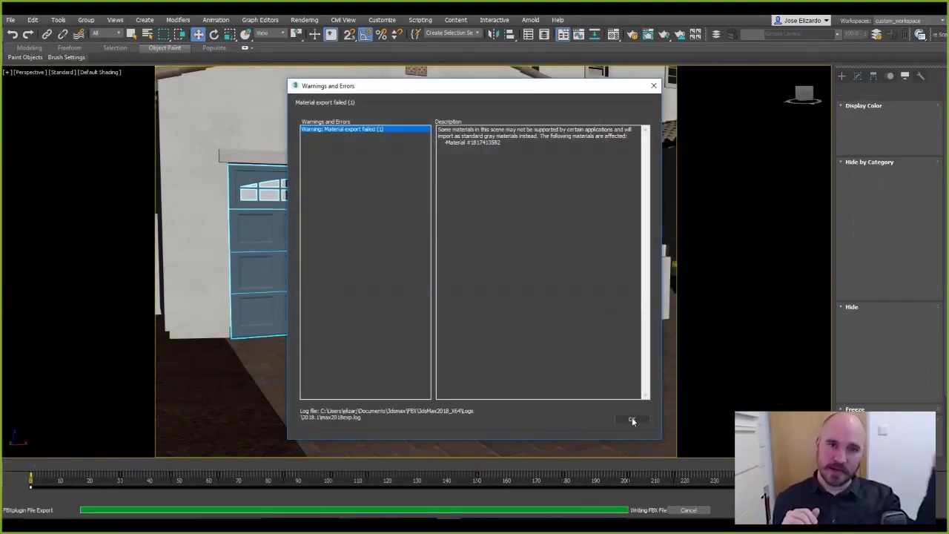
pyautogui.click(632, 419)
# Export the selected garage door panels again as garage_door_close.FBX in the demo folder
pyautogui.click(8, 20)
pyautogui.click(122, 159)
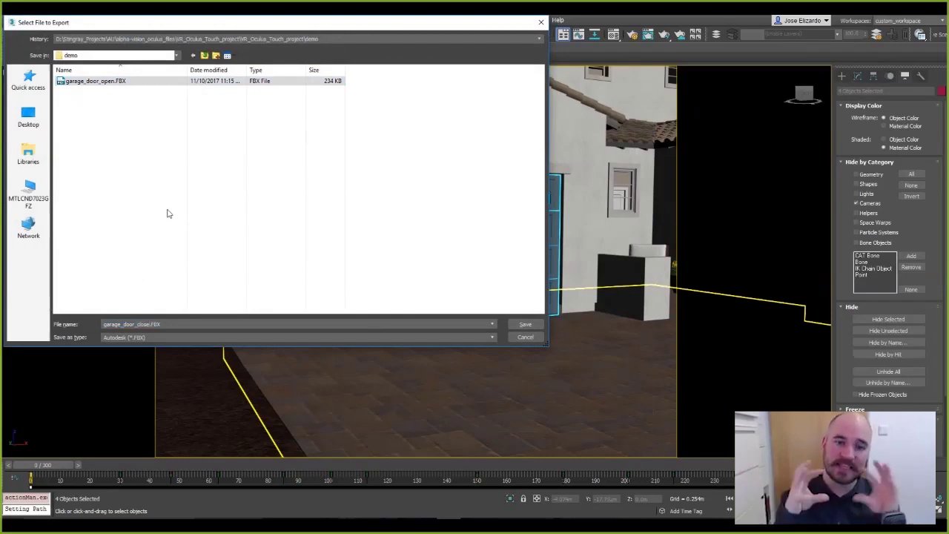
pyautogui.click(525, 324)
pyautogui.click(717, 401)
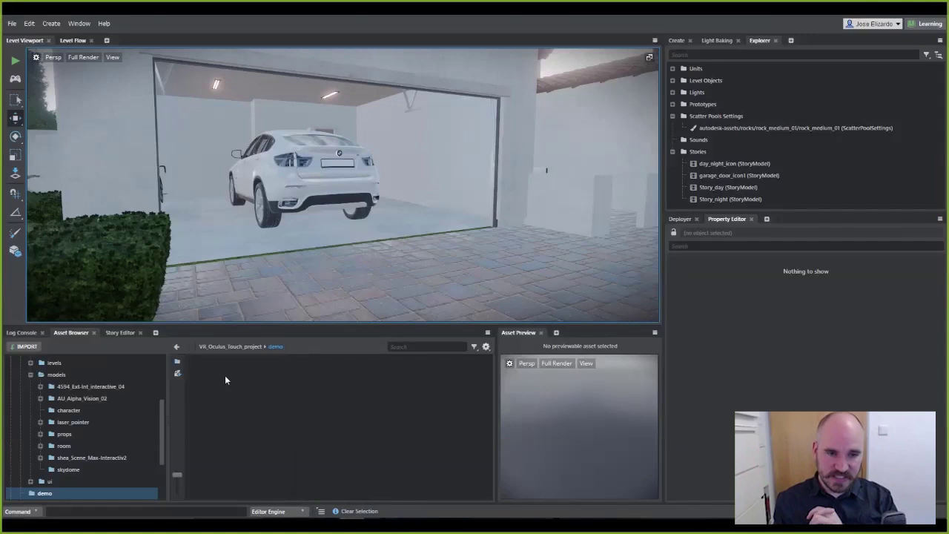
# In the Stingray editor, import garage_door_open.FBX into the demo folder with Animation enabled and a new skeleton named garage_door
pyautogui.rightClick(229, 376)
pyautogui.click(265, 447)
pyautogui.click(224, 93)
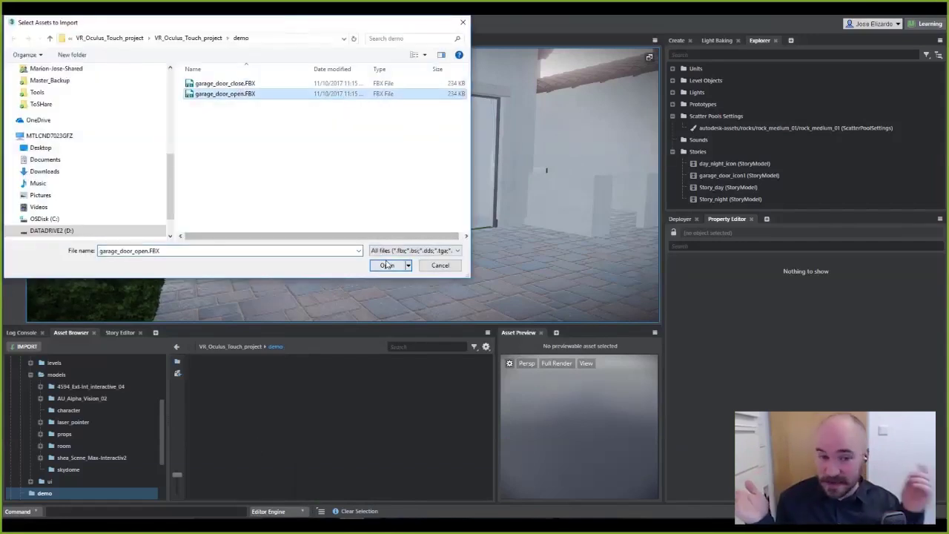
pyautogui.click(397, 265)
pyautogui.click(380, 354)
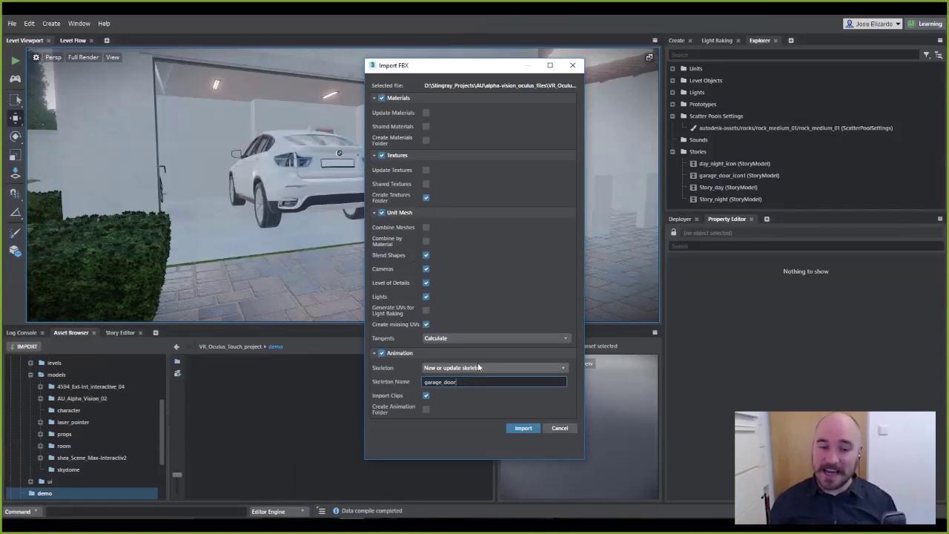
pyautogui.click(523, 428)
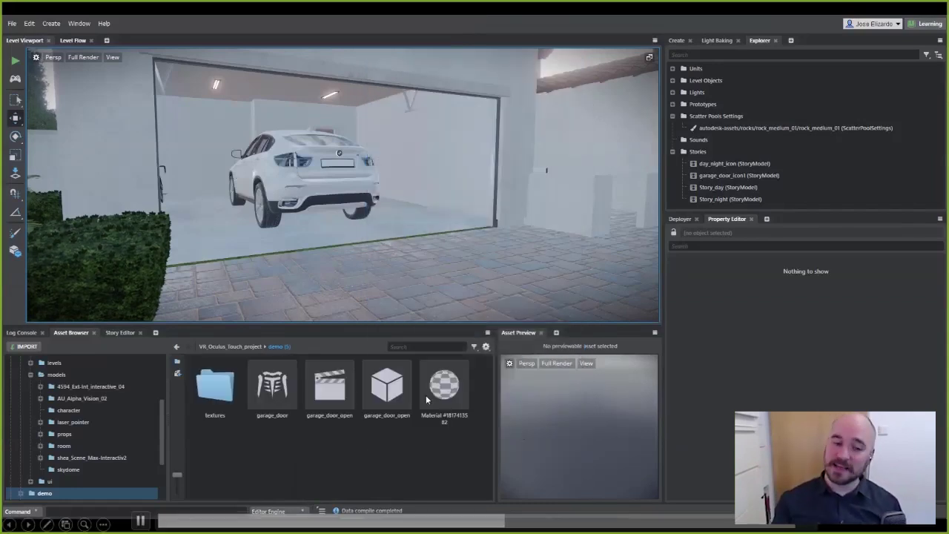
# Import garage_door_close.FBX as animation only, without unit mesh, materials or textures, targeting the demo/garage_door skeleton
pyautogui.rightClick(247, 445)
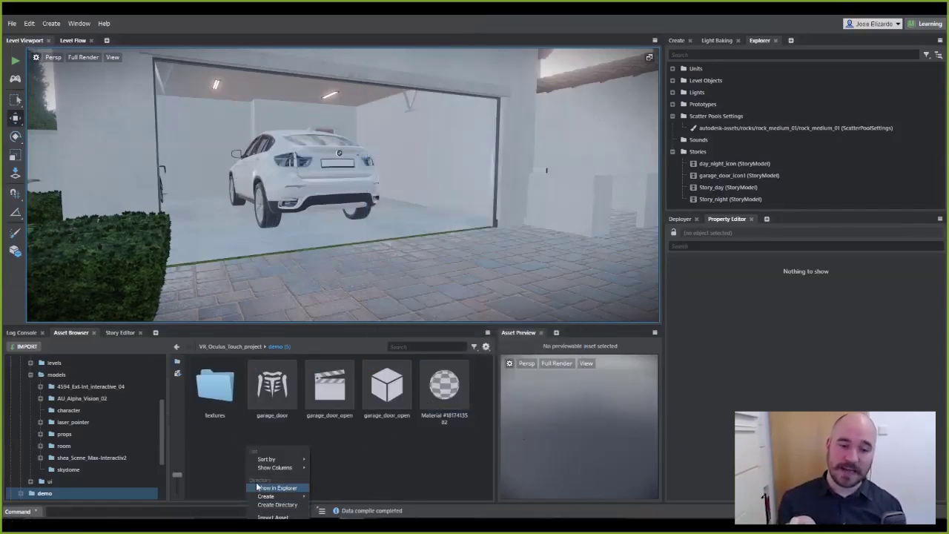
pyautogui.click(274, 486)
pyautogui.click(222, 104)
pyautogui.click(383, 263)
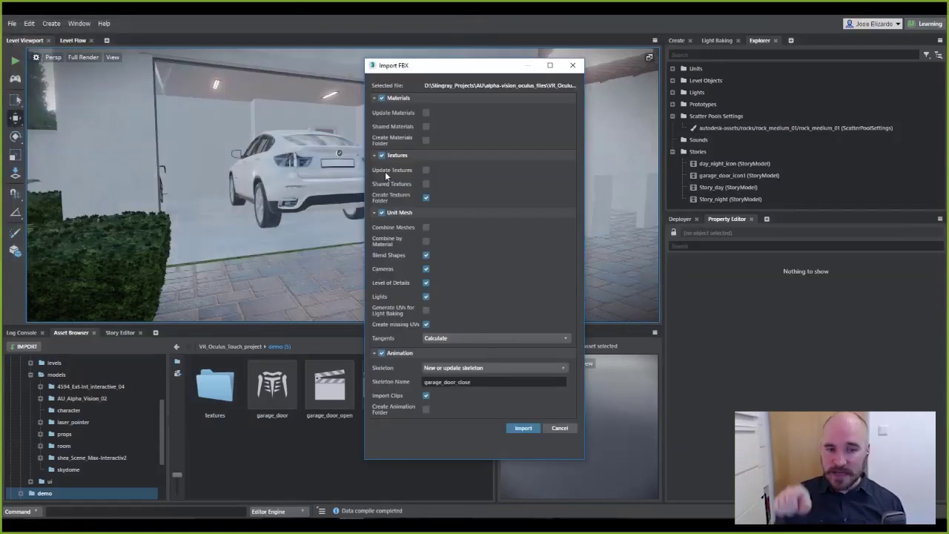
pyautogui.click(381, 213)
pyautogui.click(452, 386)
pyautogui.click(547, 381)
pyautogui.write('garage')
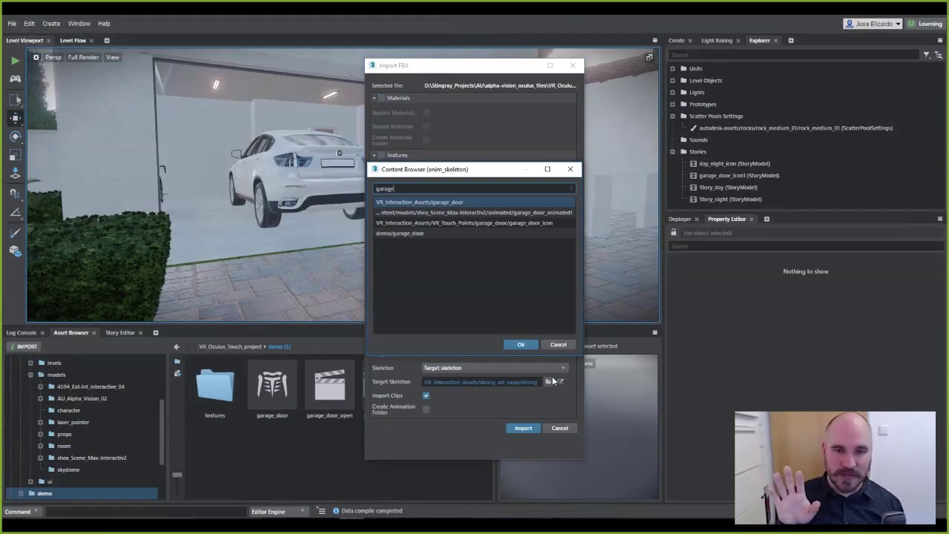
pyautogui.click(475, 233)
pyautogui.click(520, 344)
pyautogui.click(524, 429)
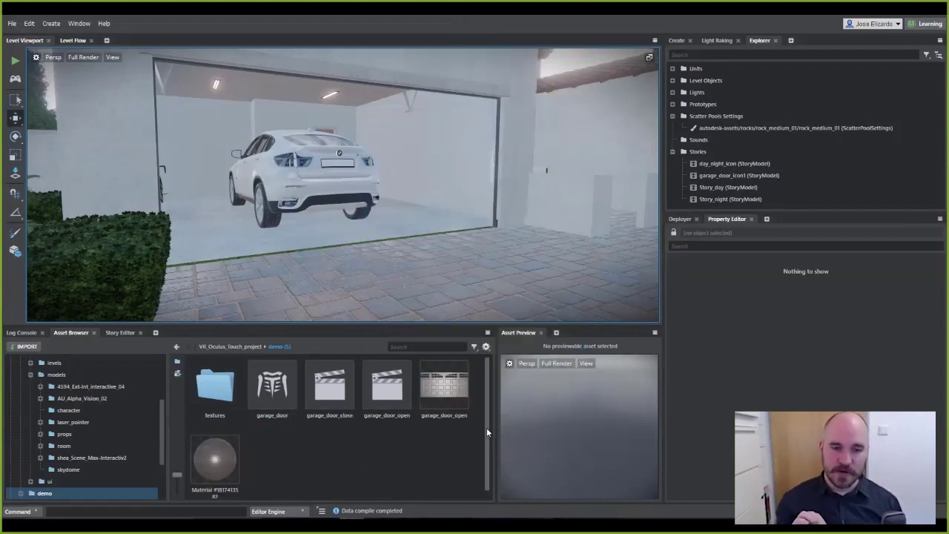
# Preview the imported garage_door_open and garage_door_close animation clips
pyautogui.click(379, 391)
pyautogui.moveTo(530, 461)
pyautogui.mouseDown()
pyautogui.moveTo(557, 433)
pyautogui.moveTo(587, 479)
pyautogui.moveTo(558, 448)
pyautogui.moveTo(540, 448)
pyautogui.mouseUp()
pyautogui.click(333, 407)
pyautogui.click(505, 494)
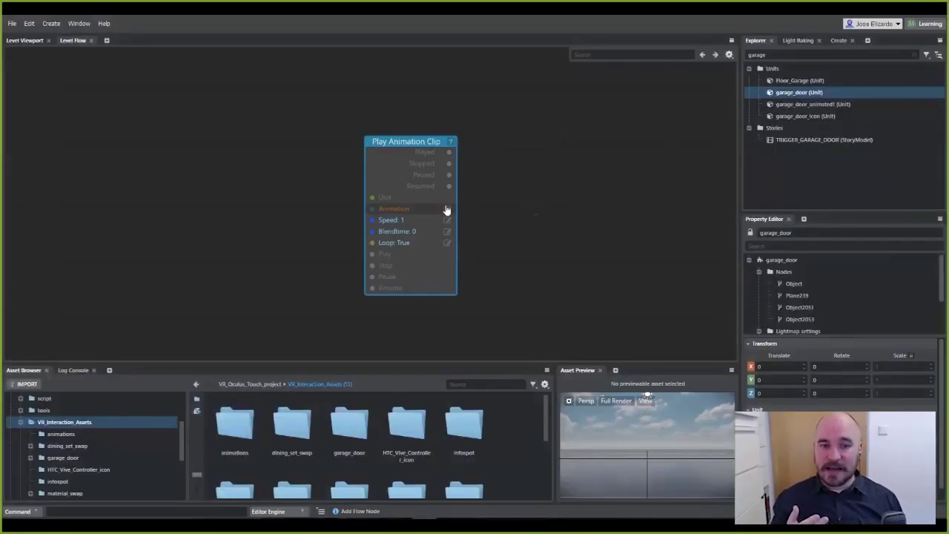
# Assign VR_Interaction_Assets/animations/garage_door_open to the Play Animation Clip node and set Loop to False
pyautogui.click(447, 211)
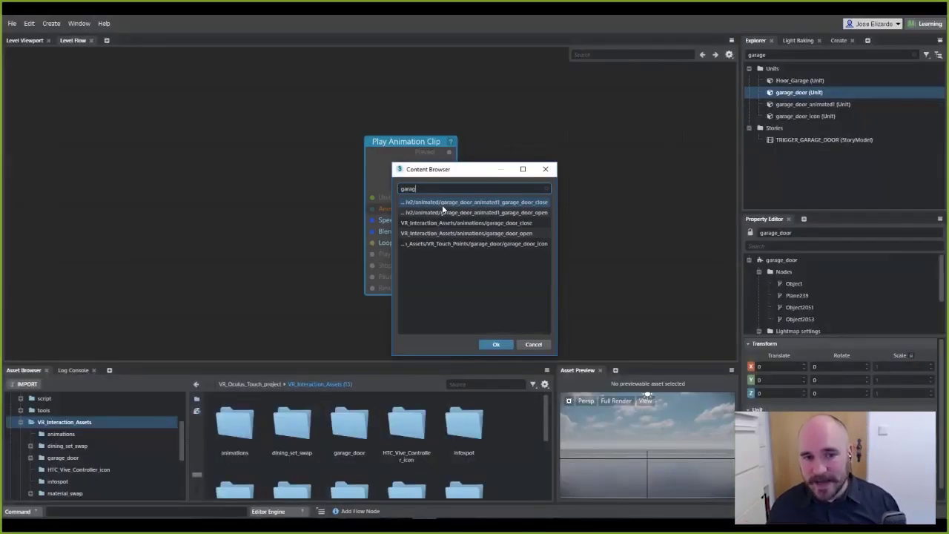
pyautogui.click(505, 232)
pyautogui.click(496, 344)
pyautogui.click(461, 252)
# Duplicate the Play Animation Clip node beside the original and assign the garage_door_close animation to the copy
pyautogui.hotkey('ctrl', 'c')
pyautogui.hotkey('ctrl', 'v')
pyautogui.moveTo(399, 143); pyautogui.dragTo(468, 143)
pyautogui.click(516, 208)
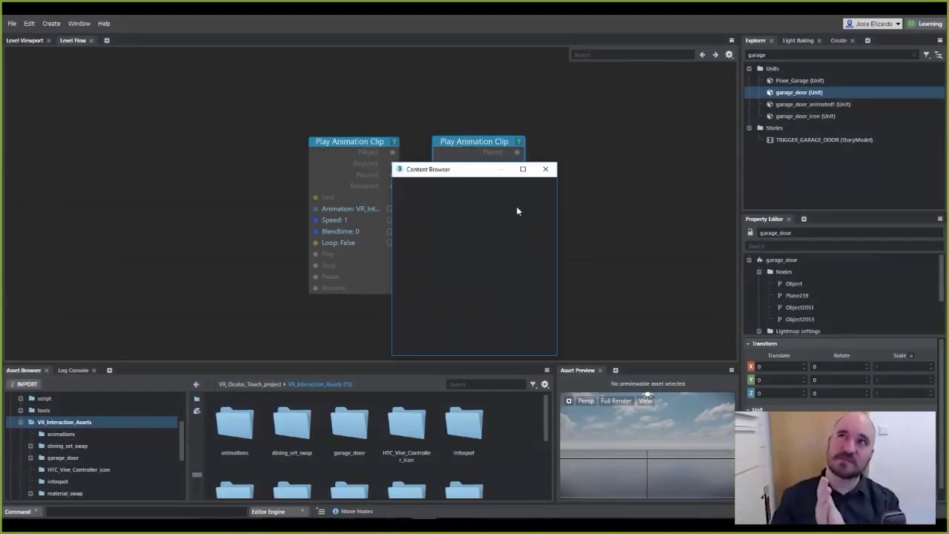
pyautogui.click(509, 224)
pyautogui.click(502, 342)
# Add a Level Unit node for garage_door and connect its Unit output to both Play Animation Clip nodes
pyautogui.moveTo(205, 205); pyautogui.dragTo(306, 226, button='middle')
pyautogui.rightClick(226, 122)
pyautogui.click(267, 156)
pyautogui.moveTo(313, 140); pyautogui.dragTo(375, 180)
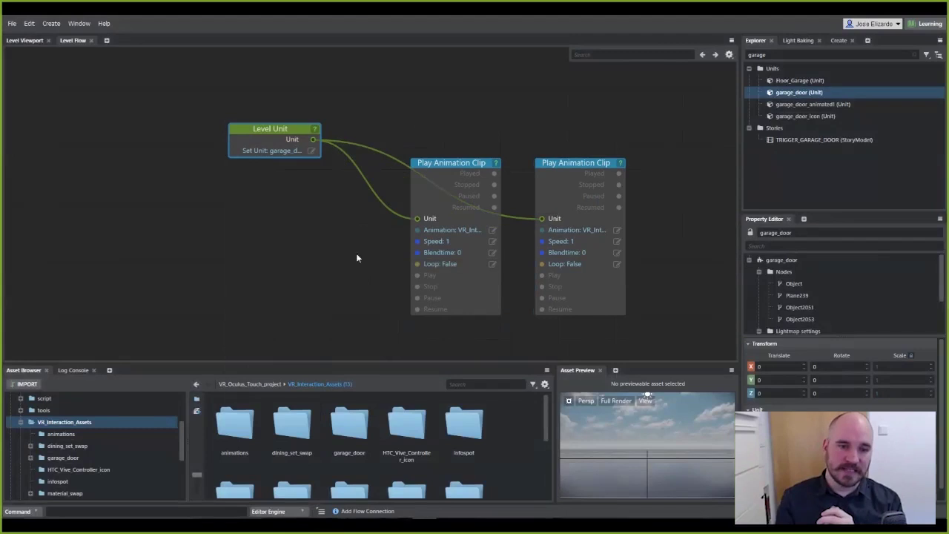
# Add a Keyboard Button node to the far side of the Level Unit node and set its Button Name to 1
pyautogui.moveTo(297, 249); pyautogui.dragTo(318, 247, button='middle')
pyautogui.press('Tab')
pyautogui.write('keyboard')
pyautogui.click(338, 268)
pyautogui.moveTo(340, 257); pyautogui.dragTo(63, 163)
pyautogui.click(286, 295)
pyautogui.click(491, 342)
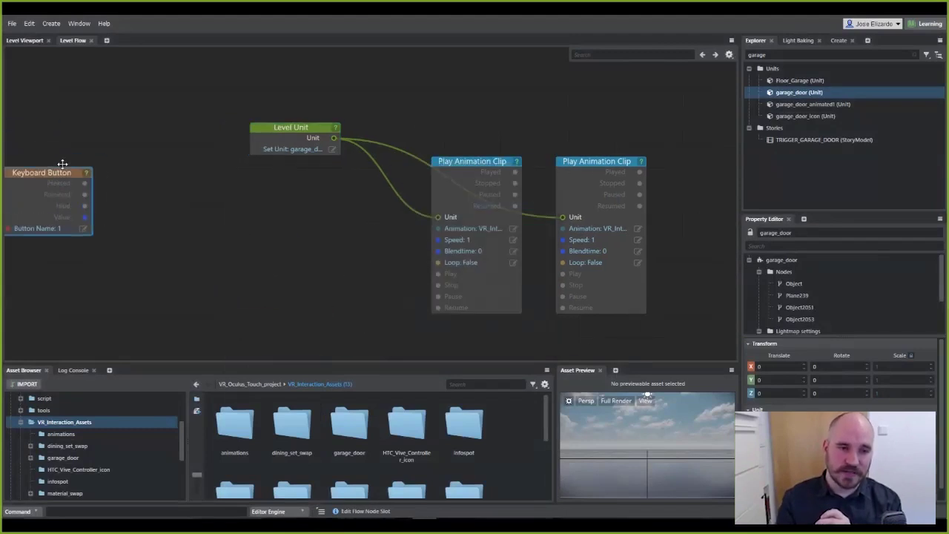
# Add a Flow Subroutine node between the keyboard and animation nodes and assign the counter flow from the content folder
pyautogui.moveTo(123, 235); pyautogui.dragTo(170, 234, button='middle')
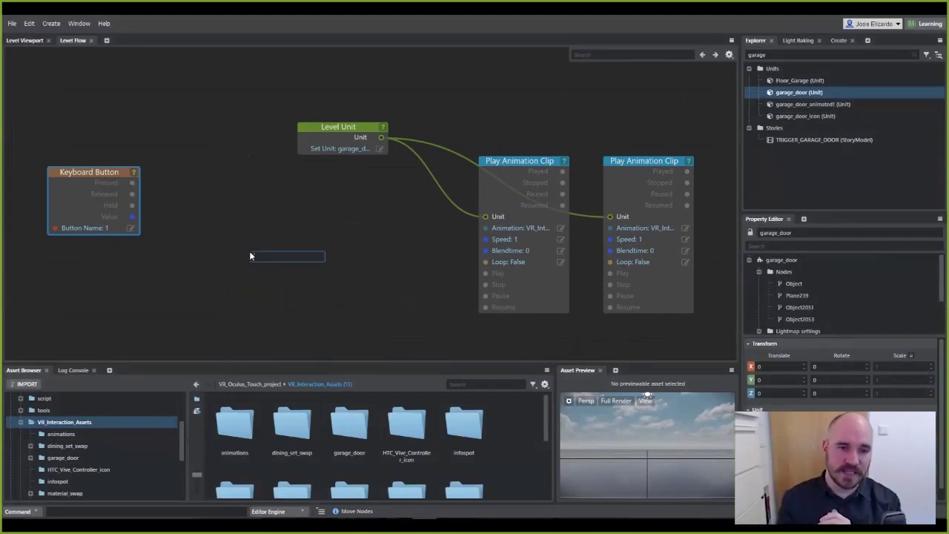
pyautogui.write('flow')
pyautogui.click(279, 272)
pyautogui.moveTo(288, 257); pyautogui.dragTo(265, 223)
pyautogui.click(312, 229)
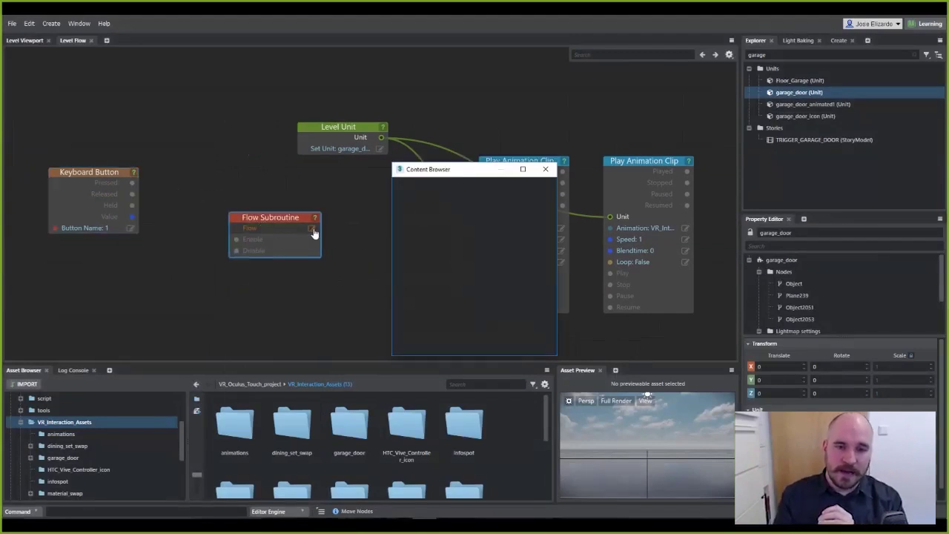
pyautogui.doubleClick(445, 204)
# Set the Flow Subroutine's Limit Down to 1 and Limit Up to 2, and connect the Keyboard Button's Pressed output to Increase
pyautogui.click(311, 239)
pyautogui.write('1')
pyautogui.click(485, 278)
pyautogui.click(311, 250)
pyautogui.write('2')
pyautogui.click(485, 279)
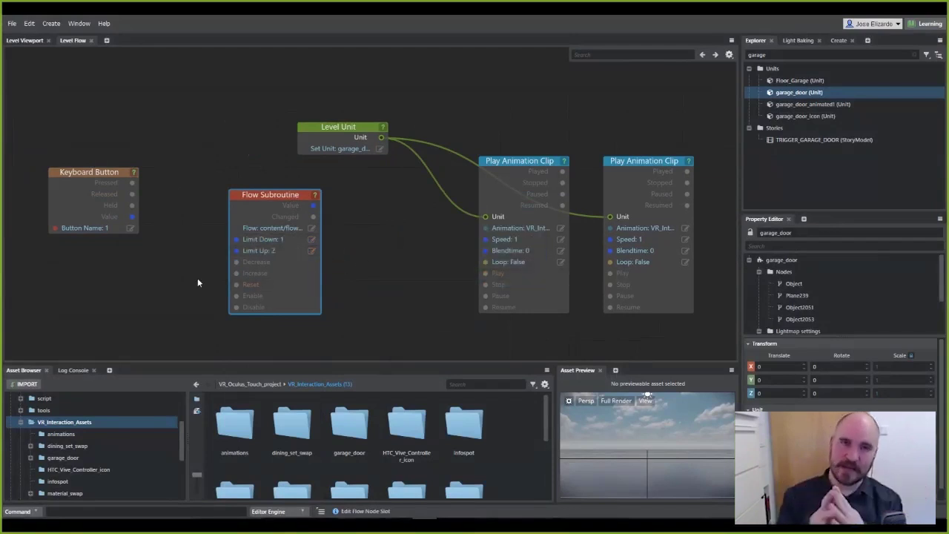
pyautogui.moveTo(198, 279); pyautogui.dragTo(182, 275, button='middle')
pyautogui.moveTo(247, 201); pyautogui.dragTo(213, 201)
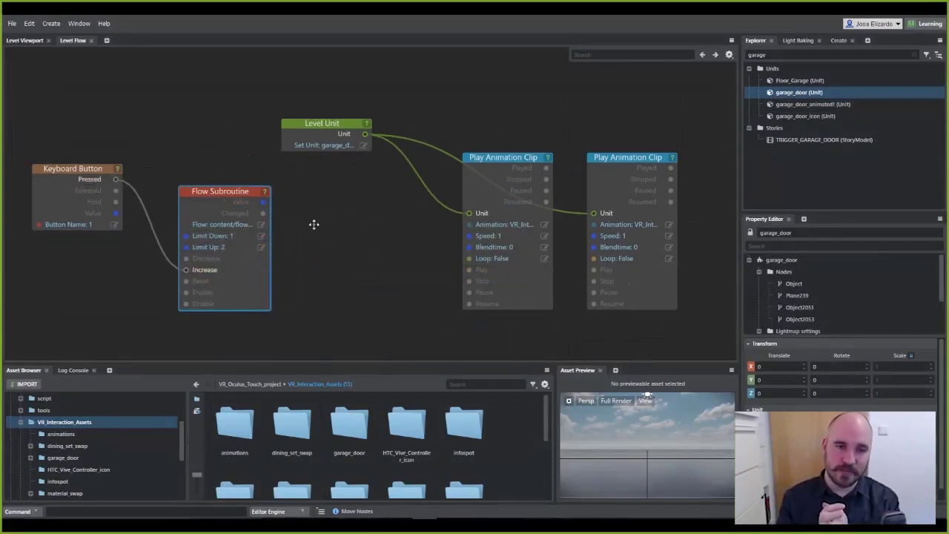
# Add a Compare Numerics node between the Flow Subroutine and the Play Animation Clip nodes
pyautogui.press('BackSpace')
pyautogui.press('BackSpace')
pyautogui.click(363, 253)
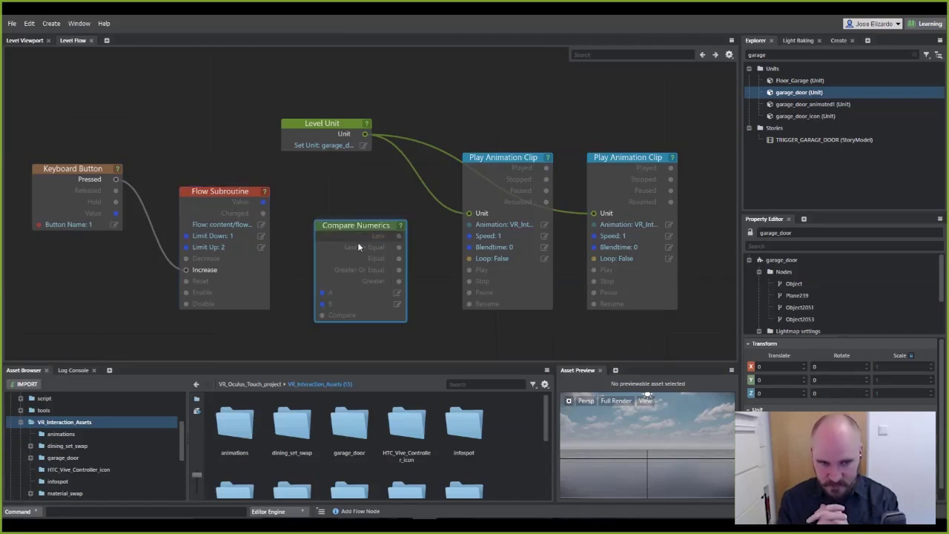
# Connect the Flow Subroutine's Value output to A and its Changed output to Compare on the Compare Numerics node, and open B for editing
pyautogui.moveTo(263, 202); pyautogui.dragTo(321, 315)
pyautogui.click(398, 305)
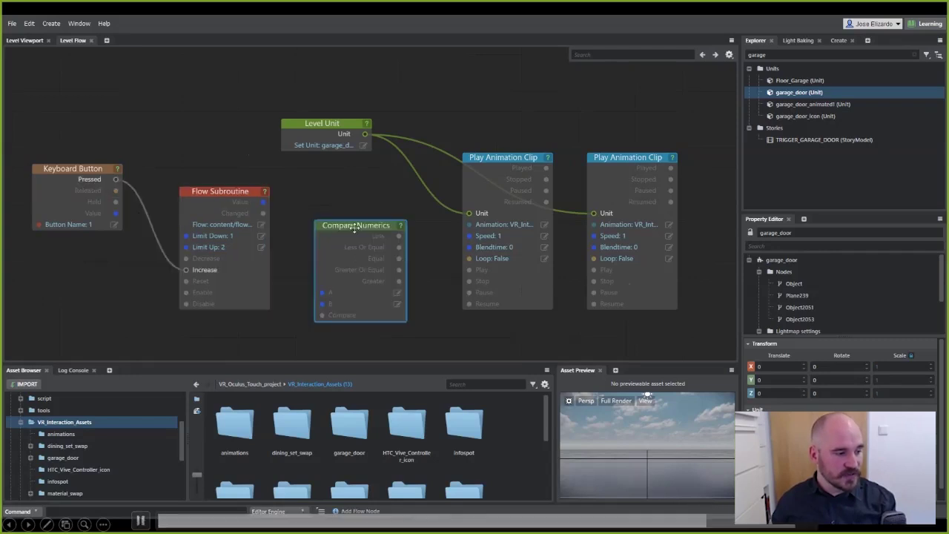
pyautogui.moveTo(310, 280); pyautogui.dragTo(322, 292)
pyautogui.moveTo(262, 213); pyautogui.dragTo(322, 315)
pyautogui.click(400, 306)
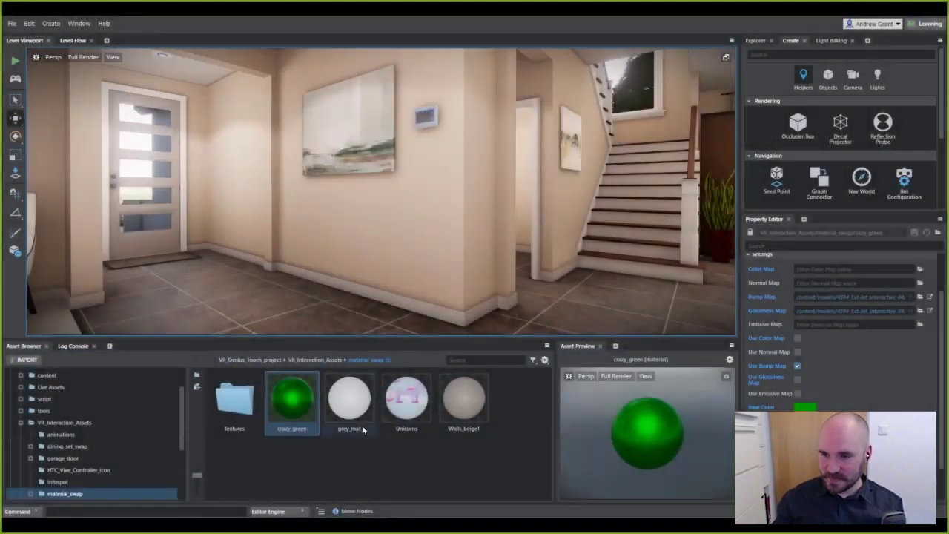
# Preview the grey_mat, Unicorns and Walls_beige1 materials in the material_swap folder
pyautogui.click(362, 425)
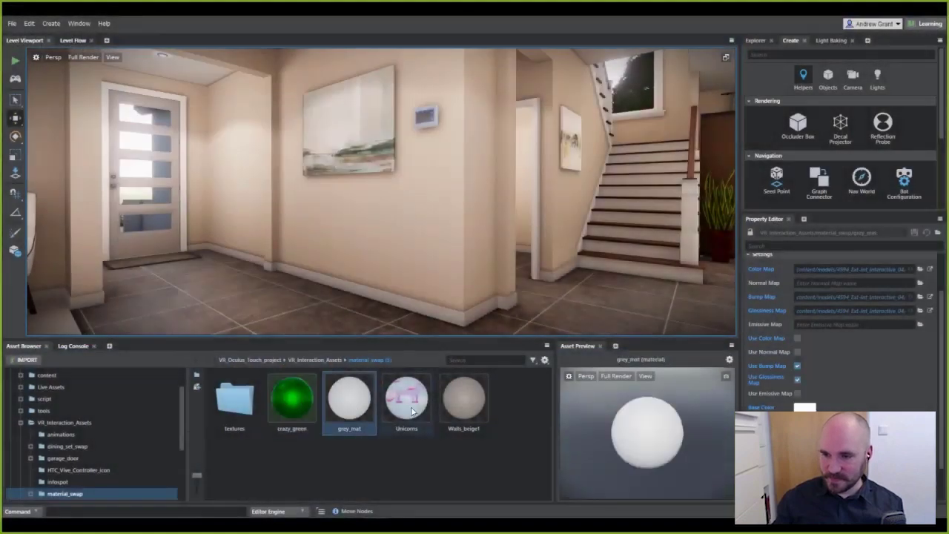
pyautogui.click(412, 414)
pyautogui.click(466, 406)
# Select the Walls1 unit in the hallway and add it to the Level Flow as a Level Unit node above the Compare Numerics nodes
pyautogui.click(427, 222)
pyautogui.click(72, 40)
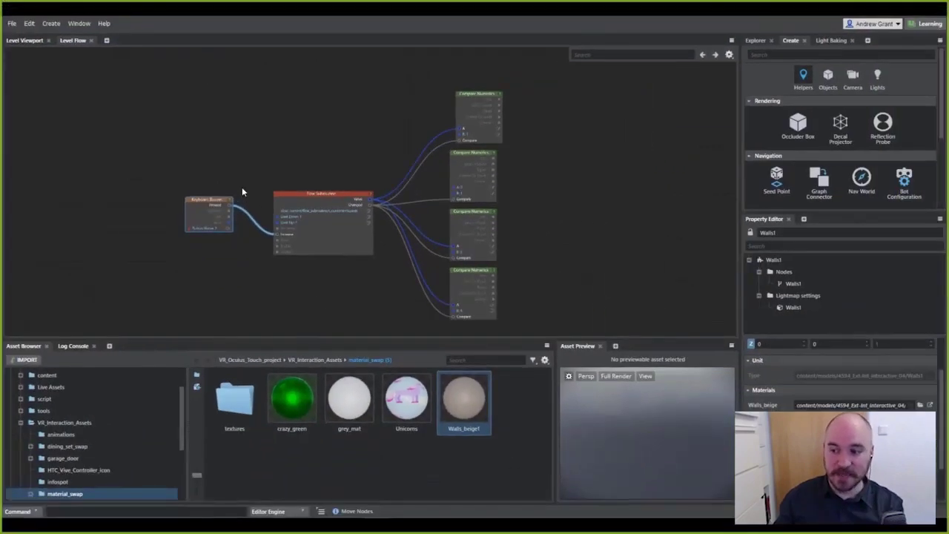
pyautogui.moveTo(291, 224); pyautogui.dragTo(322, 254, button='middle')
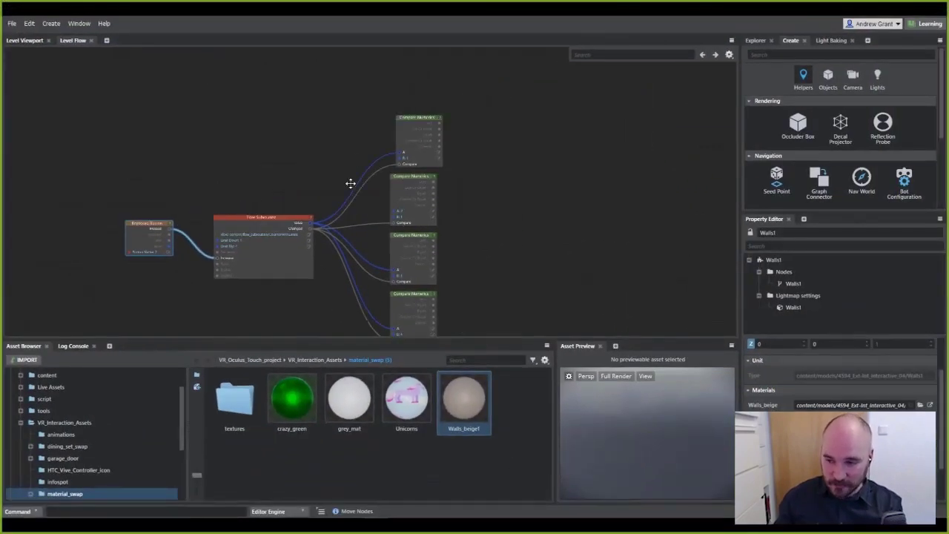
pyautogui.rightClick(420, 121)
pyautogui.click(455, 155)
pyautogui.moveTo(450, 126); pyautogui.dragTo(361, 90)
# Add a Set Mesh Slot Material node on the far side of the Level Unit and Compare Numerics nodes
pyautogui.moveTo(447, 131); pyautogui.dragTo(415, 187, button='middle')
pyautogui.scroll(1, 411, 190)
pyautogui.write('me')
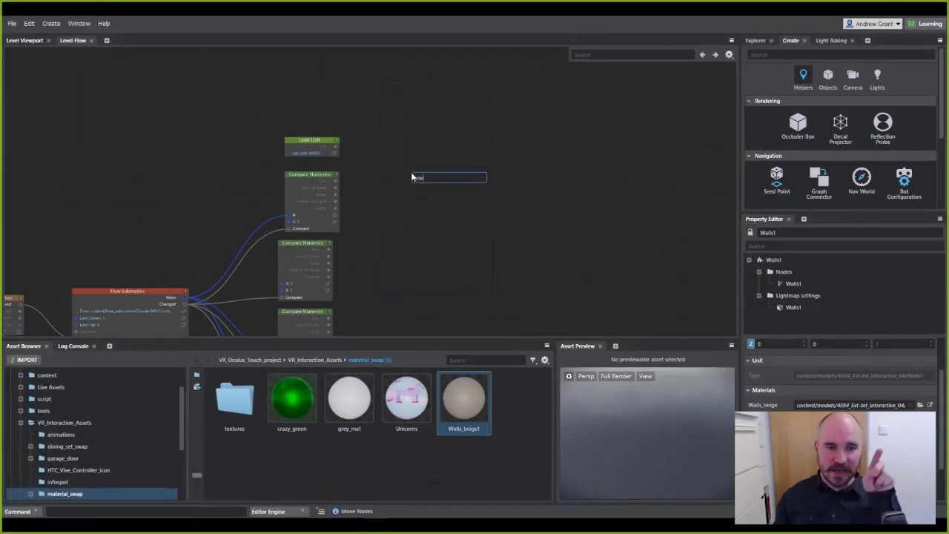
pyautogui.write('sh')
pyautogui.click(437, 213)
pyautogui.moveTo(420, 172); pyautogui.dragTo(413, 152)
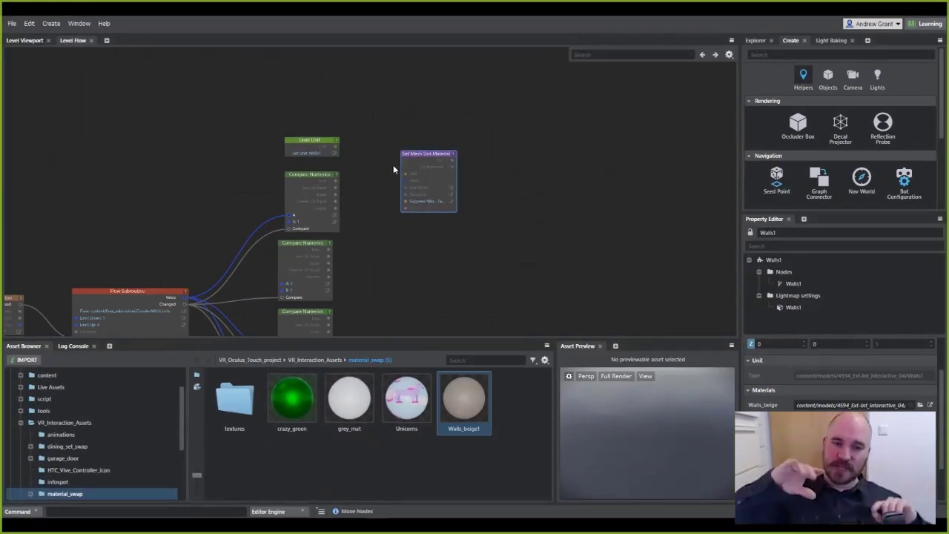
pyautogui.moveTo(382, 174); pyautogui.dragTo(388, 212, button='middle')
pyautogui.scroll(2, 387, 212)
pyautogui.moveTo(459, 155); pyautogui.dragTo(456, 83, button='middle')
pyautogui.moveTo(452, 110); pyautogui.dragTo(471, 129)
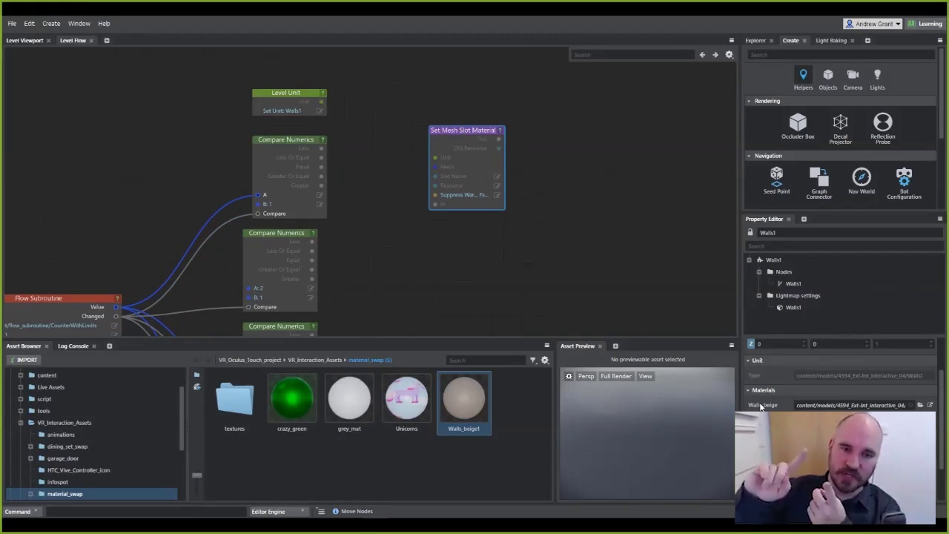
# Set the Set Mesh Slot Material node's Slot Name to Walls_beige1 and its Resource to the crazy_green material
pyautogui.click(496, 178)
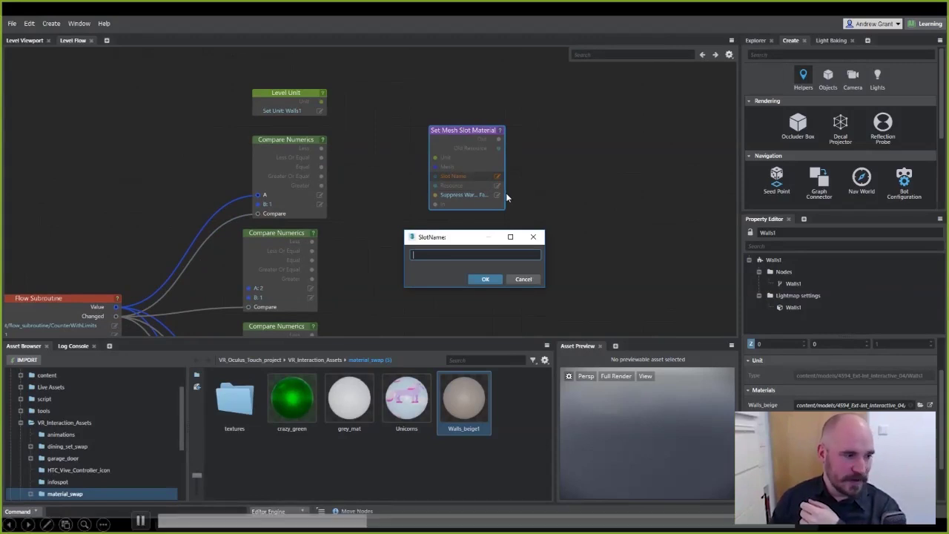
pyautogui.write('Walls_beige1')
pyautogui.press('Return')
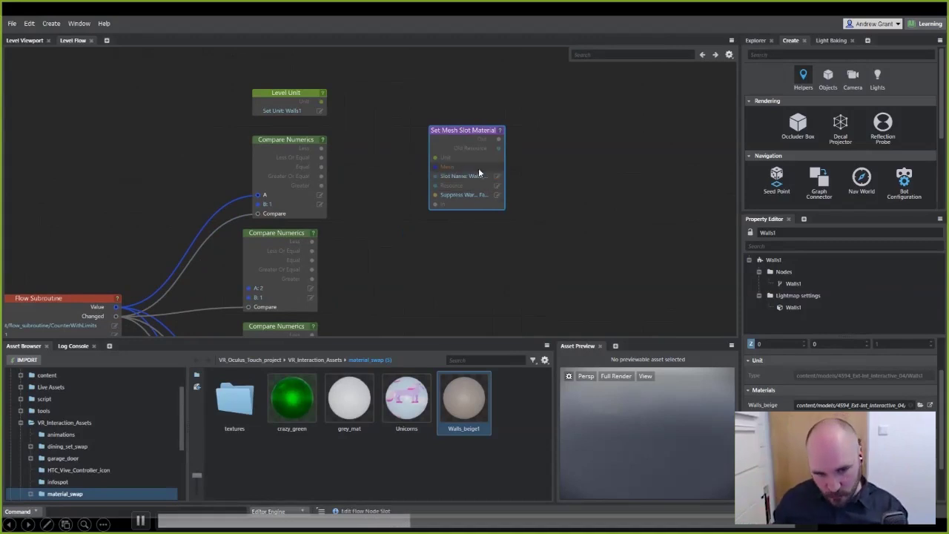
pyautogui.click(497, 186)
pyautogui.write('crazy')
pyautogui.press('Return')
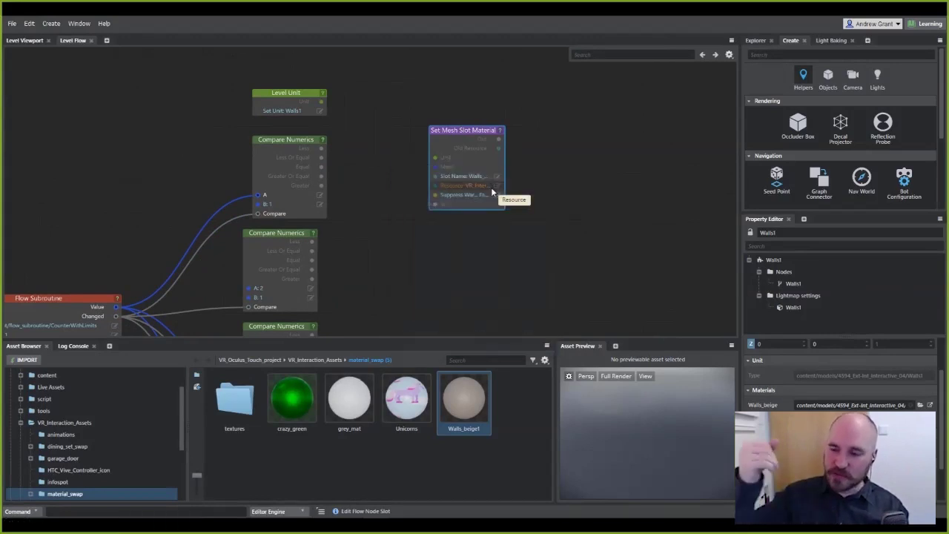
# Duplicate the Set Mesh Slot Material node three times and stack the copies in a column beneath the original
pyautogui.moveTo(461, 131); pyautogui.dragTo(418, 95)
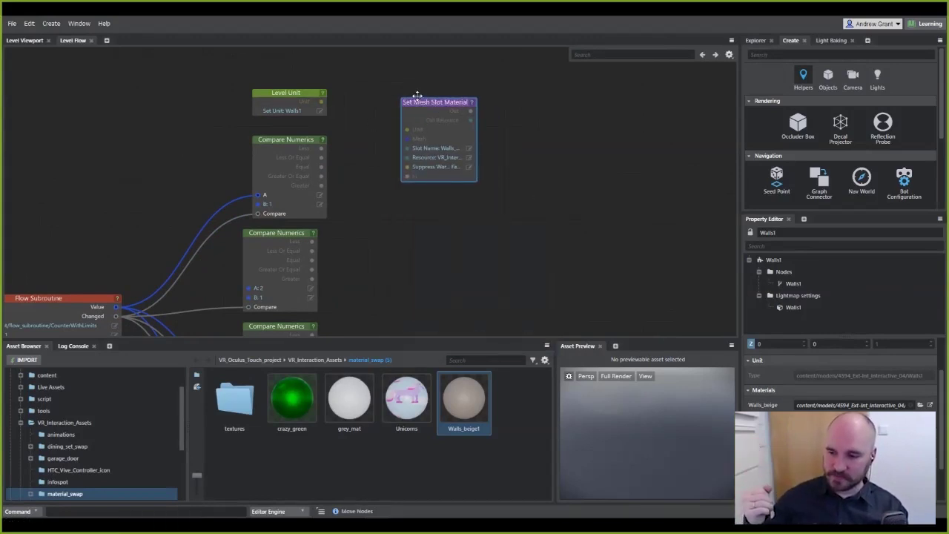
pyautogui.hotkey('ctrl', 'v')
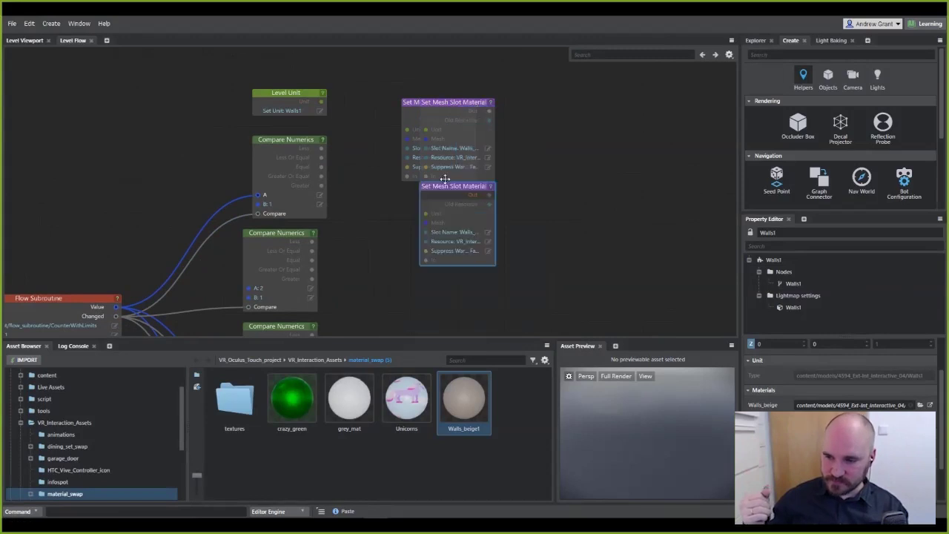
pyautogui.moveTo(489, 111); pyautogui.dragTo(430, 304)
pyautogui.hotkey('ctrl', 'v')
pyautogui.moveTo(459, 105); pyautogui.dragTo(515, 286)
pyautogui.moveTo(538, 277); pyautogui.dragTo(559, 170, button='middle')
pyautogui.moveTo(538, 172); pyautogui.dragTo(453, 301)
pyautogui.moveTo(582, 135); pyautogui.dragTo(583, 233, button='middle')
# Set the Resource of the second, third and fourth Set Mesh Slot Material nodes to grey_mat, Unicorns and Walls_beige1 from material_swap
pyautogui.click(480, 248)
pyautogui.write('grey')
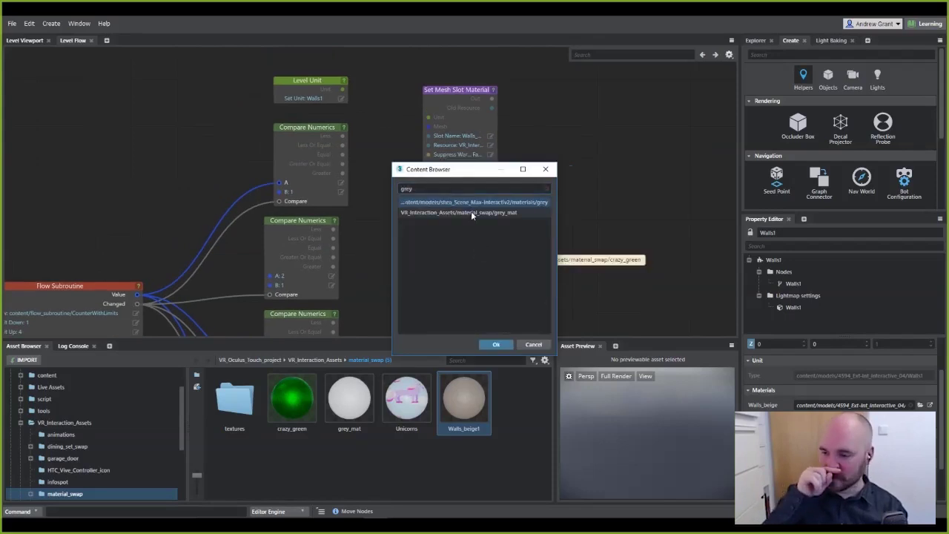
pyautogui.doubleClick(472, 212)
pyautogui.moveTo(530, 312); pyautogui.dragTo(530, 201, button='middle')
pyautogui.click(482, 241)
pyautogui.write('un')
pyautogui.click(496, 344)
pyautogui.moveTo(512, 330); pyautogui.dragTo(512, 241, button='middle')
pyautogui.click(482, 251)
pyautogui.write('wal')
pyautogui.click(482, 243)
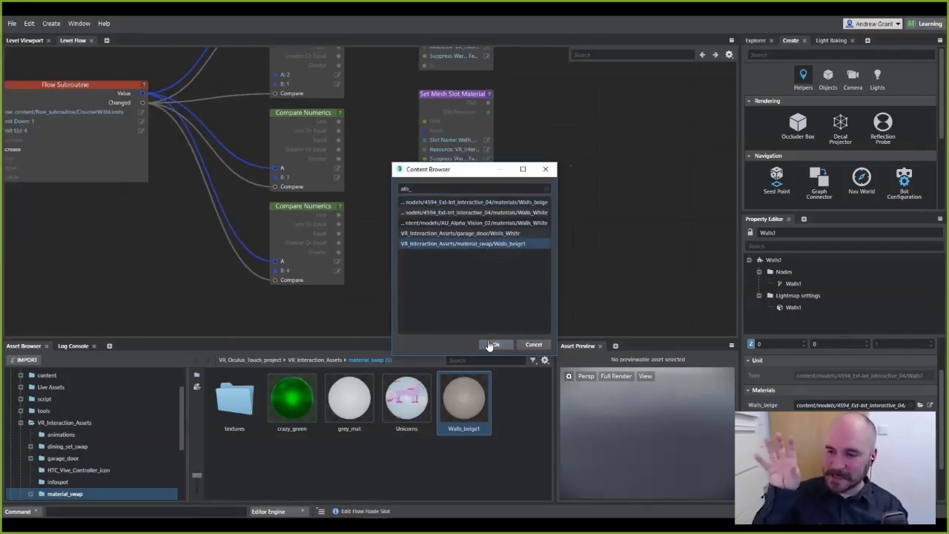
pyautogui.click(492, 345)
# Connect the Level Unit node's Unit output to the Unit input of all four Set Mesh Slot Material nodes
pyautogui.moveTo(474, 148); pyautogui.dragTo(444, 282, button='middle')
pyautogui.scroll(-2, 370, 200)
pyautogui.moveTo(324, 63); pyautogui.dragTo(392, 85)
pyautogui.moveTo(323, 56); pyautogui.dragTo(385, 159)
pyautogui.moveTo(323, 57); pyautogui.dragTo(384, 240)
pyautogui.moveTo(323, 56); pyautogui.dragTo(385, 322)
# Connect each Compare Numerics node's Equal output to the In input of its matching Set Mesh Slot Material node
pyautogui.moveTo(297, 152); pyautogui.dragTo(367, 163)
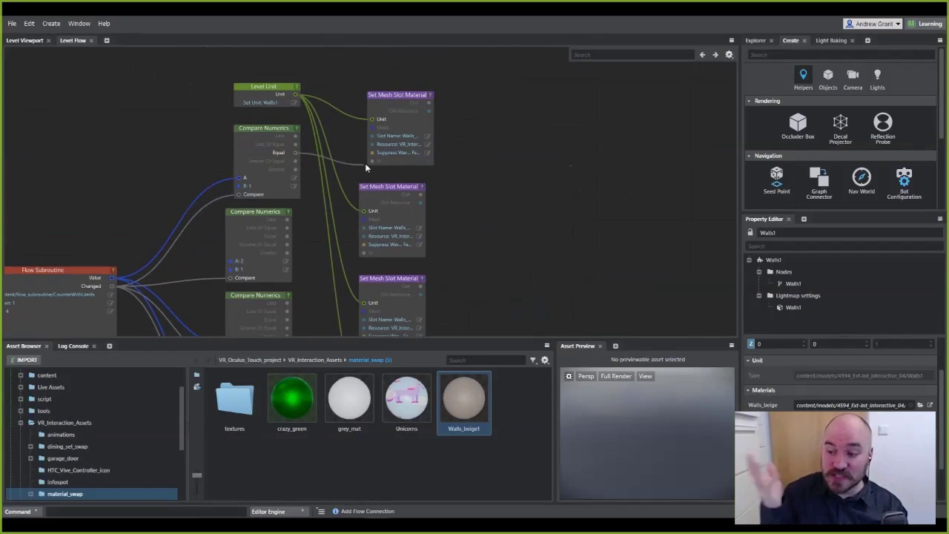
pyautogui.moveTo(356, 237); pyautogui.dragTo(341, 164, button='middle')
pyautogui.moveTo(273, 164); pyautogui.dragTo(349, 181)
pyautogui.scroll(-4, 316, 235)
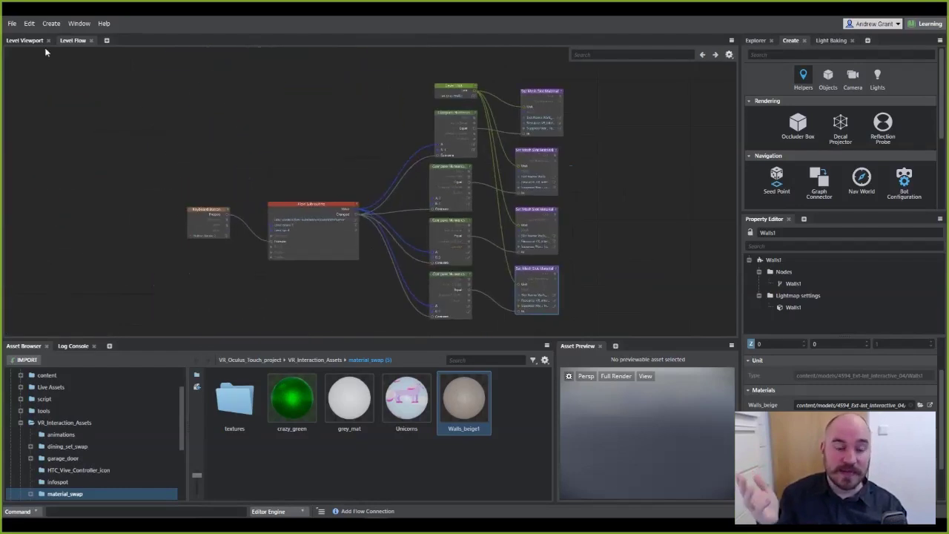
# Play the level from the viewport to test the wall material swap in the hallway
pyautogui.click(30, 41)
pyautogui.click(15, 60)
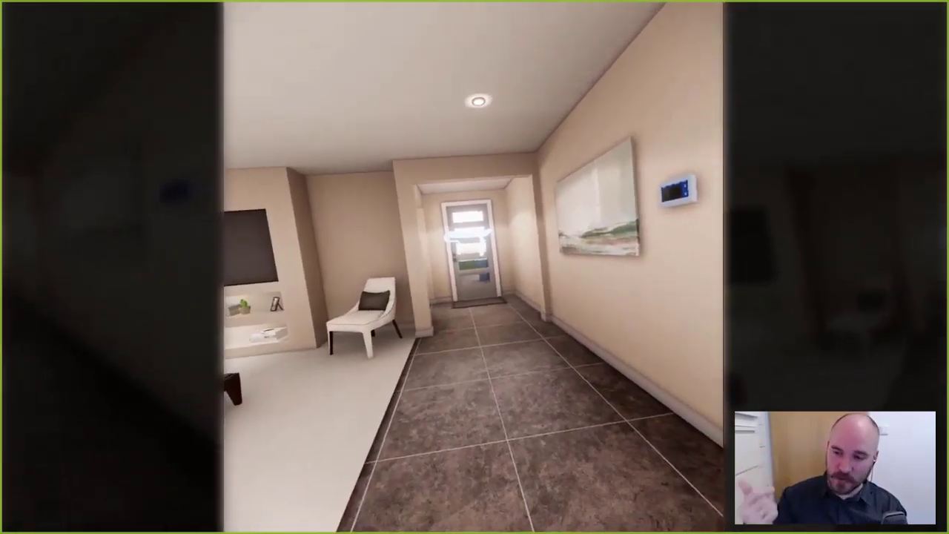
pyautogui.press('space')
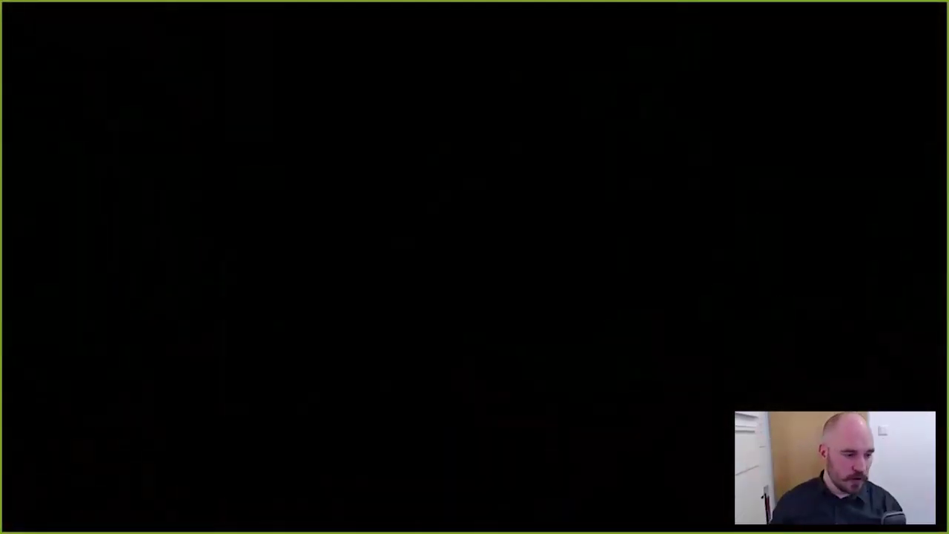
pyautogui.click(697, 521)
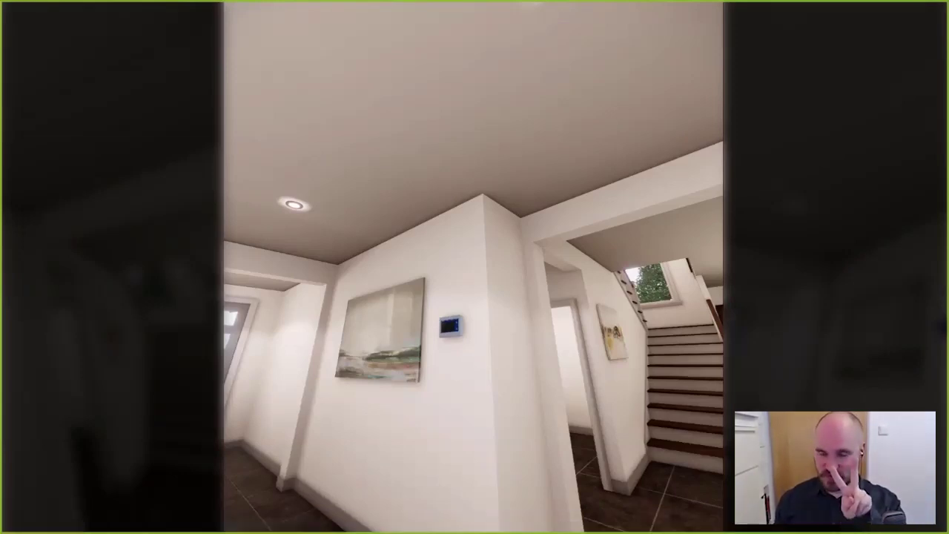
pyautogui.press('Right')
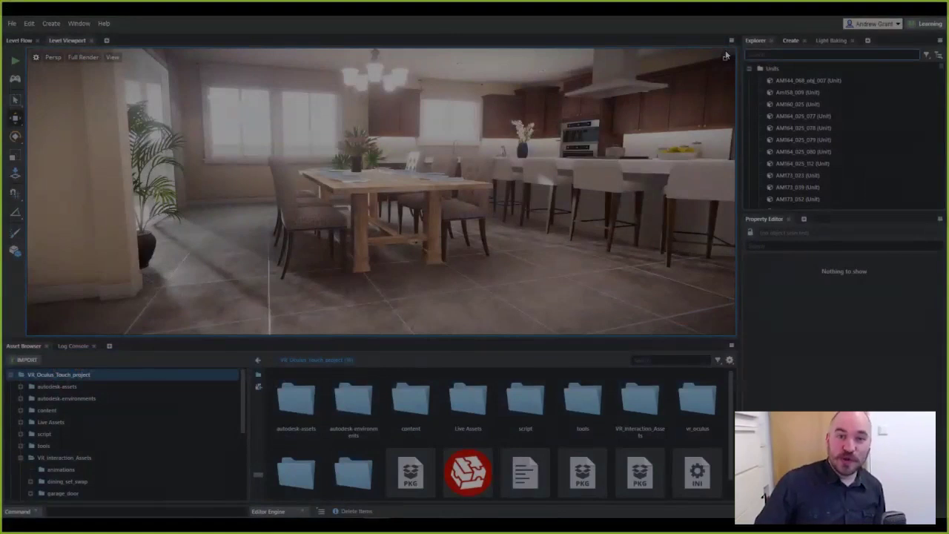
# Find the Sun Light in the Explorer and create a story for it in the Story Editor, named nightime
pyautogui.write('sun')
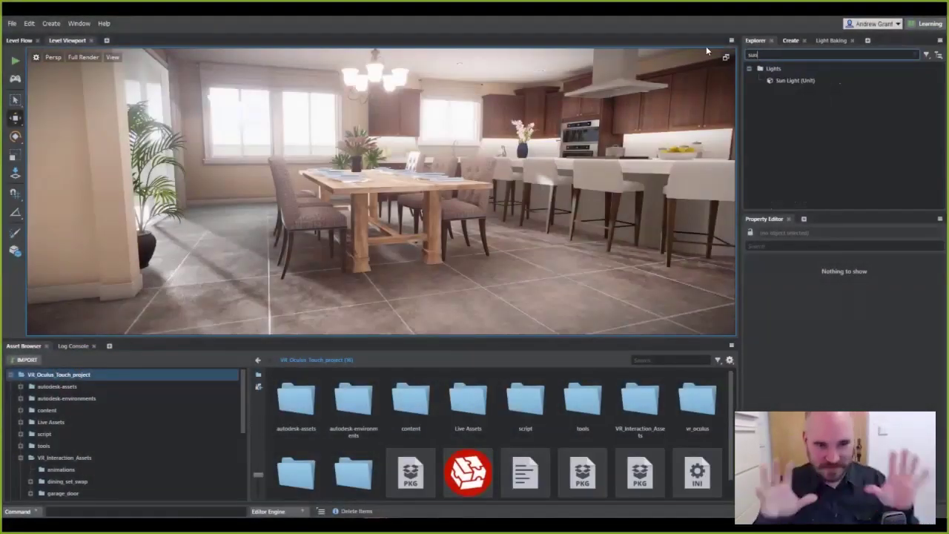
pyautogui.click(829, 78)
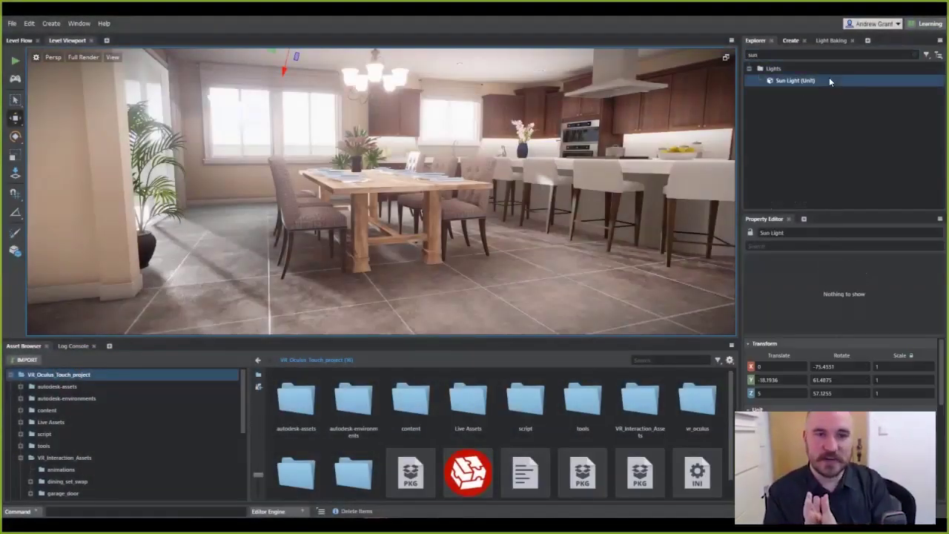
pyautogui.click(109, 346)
pyautogui.click(129, 333)
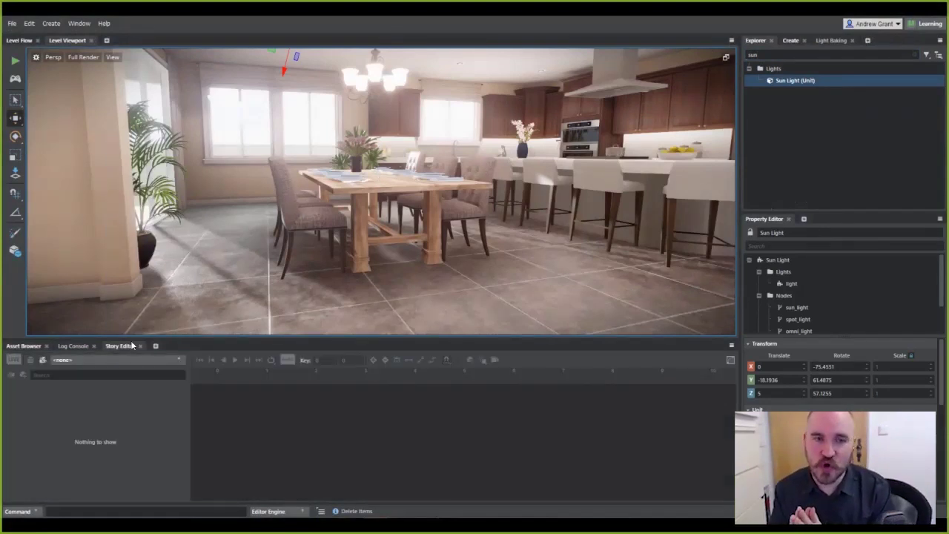
pyautogui.click(43, 361)
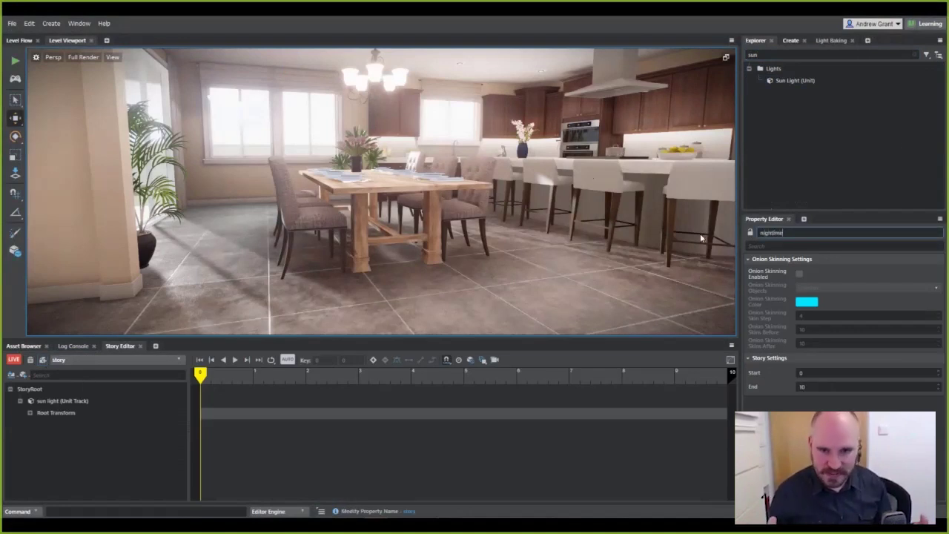
# Add keys at times 0 and 5 to the sun light's position and rotation channels under Root Transform
pyautogui.click(30, 413)
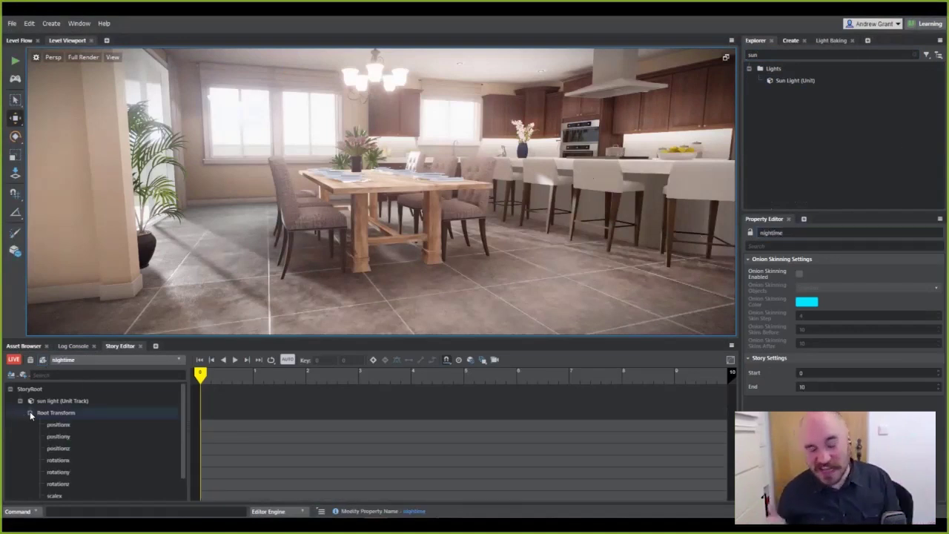
pyautogui.click(107, 424)
pyautogui.scroll(-1, 81, 426)
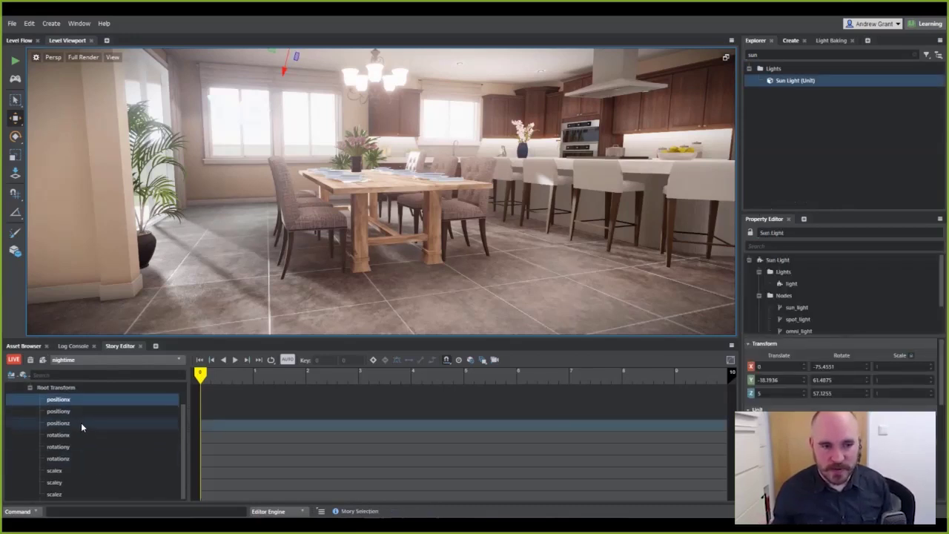
pyautogui.keyDown('shift'); pyautogui.click(77, 458); pyautogui.keyUp('shift')
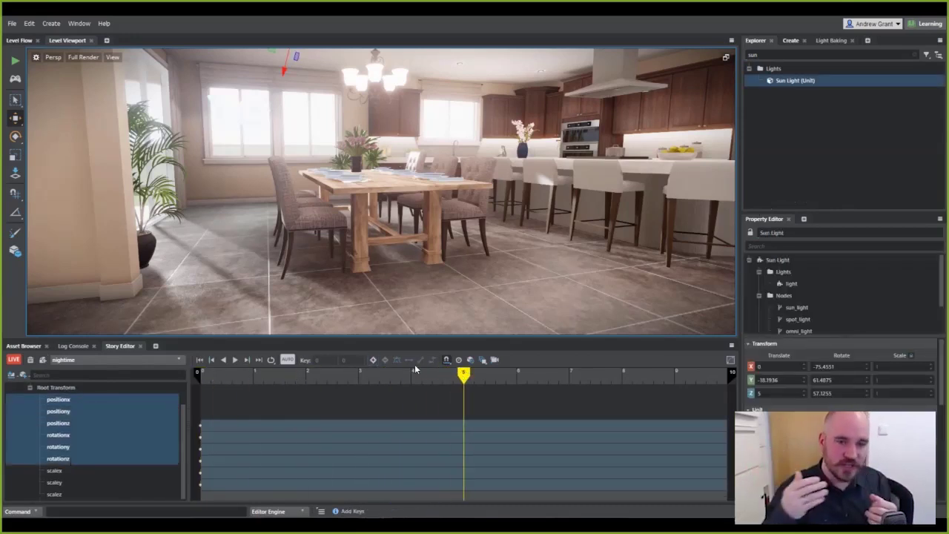
pyautogui.click(449, 424)
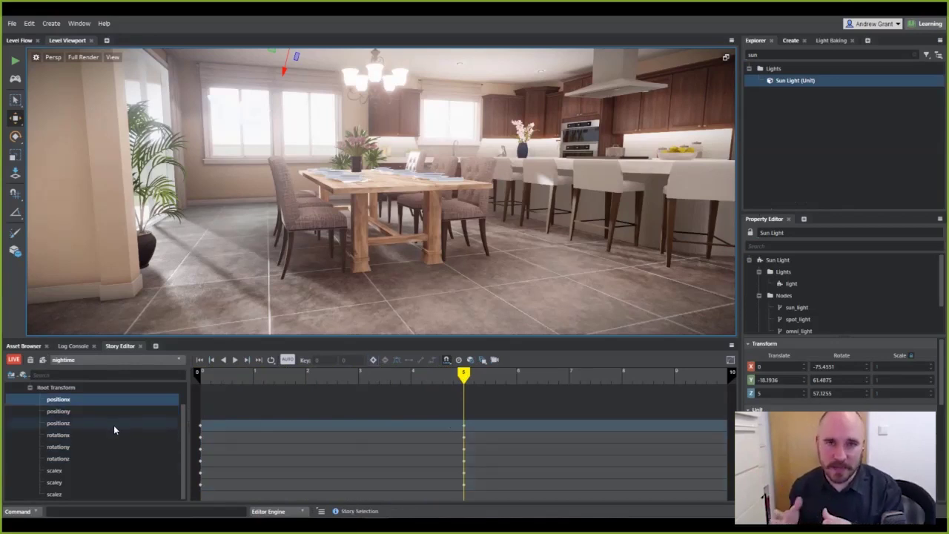
# Set the sun light's rotationy key at time 5 to 20
pyautogui.click(59, 447)
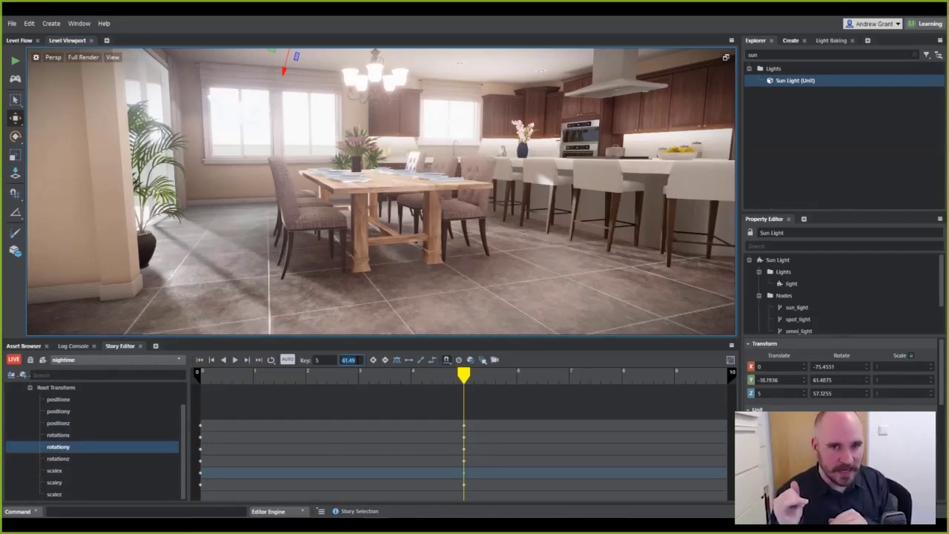
pyautogui.press('Return')
pyautogui.moveTo(459, 383)
pyautogui.mouseDown()
pyautogui.moveTo(266, 390)
pyautogui.moveTo(358, 398)
pyautogui.moveTo(284, 412)
pyautogui.moveTo(465, 396)
pyautogui.mouseUp()
# Collapse the Root Transform channels and add the light's Intensity property to the sun light track
pyautogui.click(30, 389)
pyautogui.click(48, 401)
pyautogui.rightClick(51, 400)
pyautogui.moveTo(83, 416)
pyautogui.moveTo(150, 420)
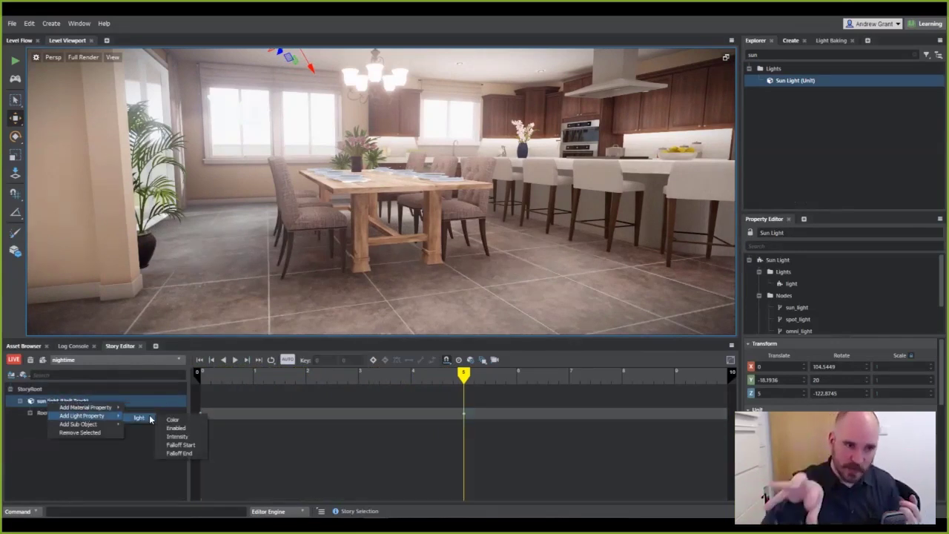
pyautogui.click(177, 436)
# Key the sun light's light intensity track at times 0 and 5
pyautogui.moveTo(469, 383); pyautogui.dragTo(200, 378)
pyautogui.click(105, 428)
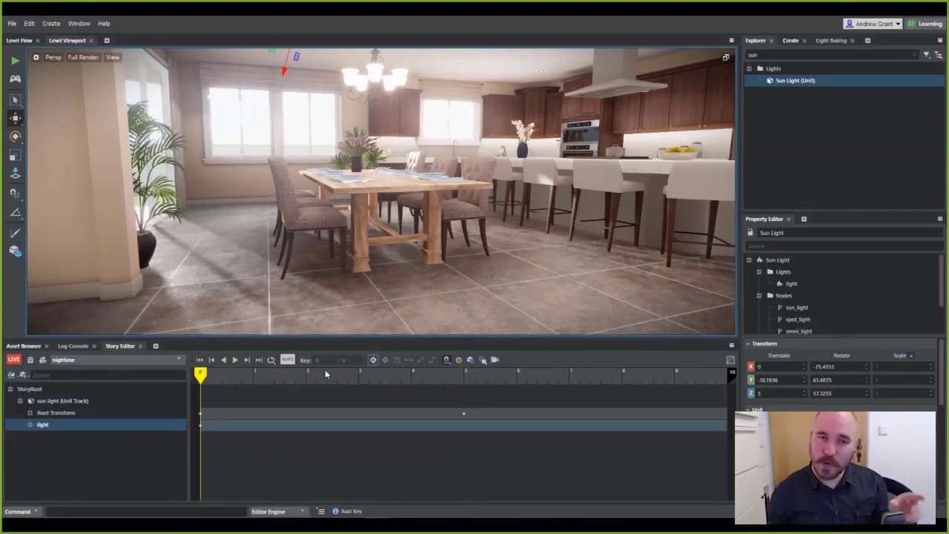
pyautogui.moveTo(210, 374); pyautogui.dragTo(463, 376)
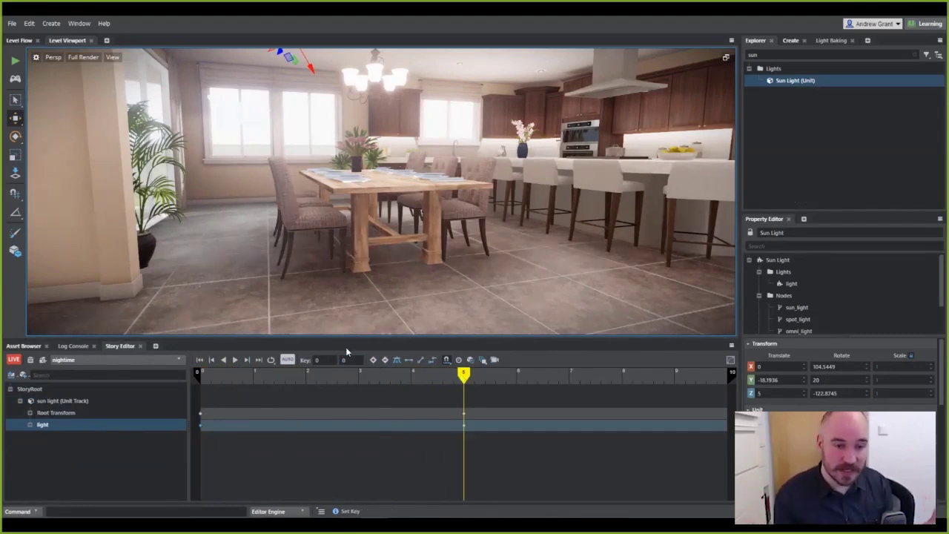
pyautogui.moveTo(463, 376); pyautogui.dragTo(454, 417)
pyautogui.click(205, 413)
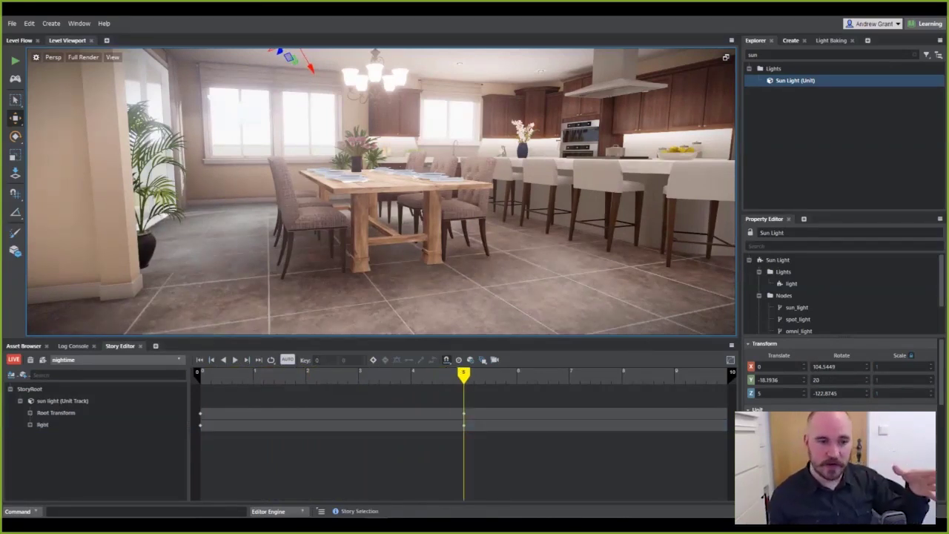
# Clear the object filter, add the Default Shading Environment as an entity track, and add its Exposure property to the story
pyautogui.click(916, 57)
pyautogui.click(811, 92)
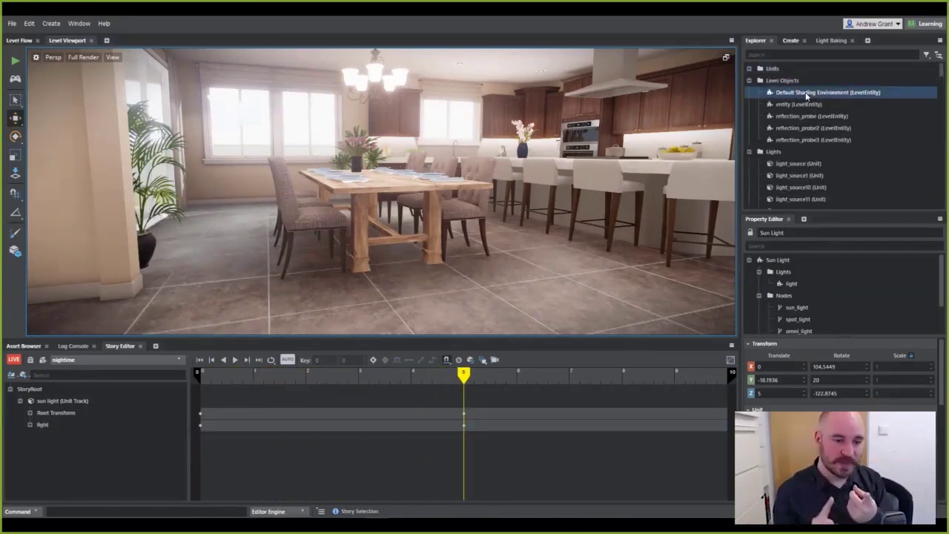
pyautogui.click(24, 376)
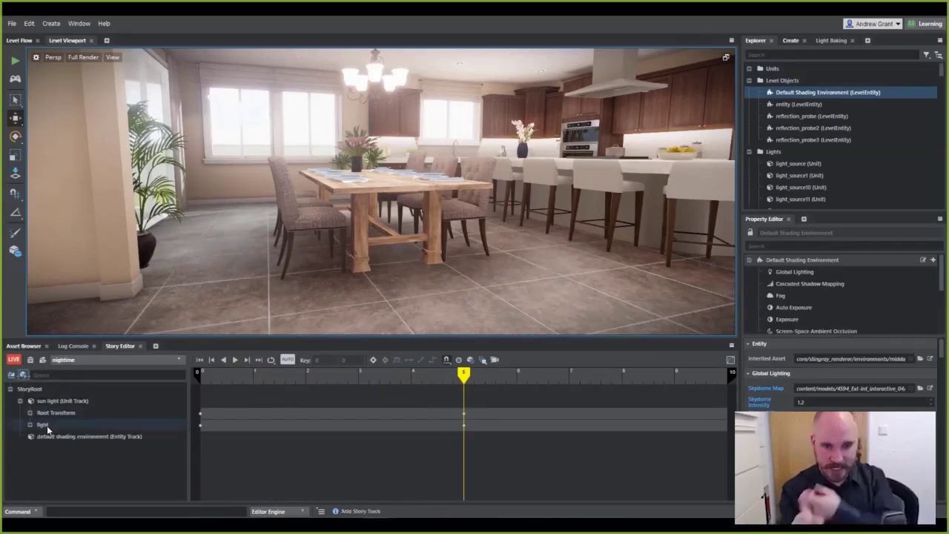
pyautogui.click(42, 435)
pyautogui.rightClick(54, 438)
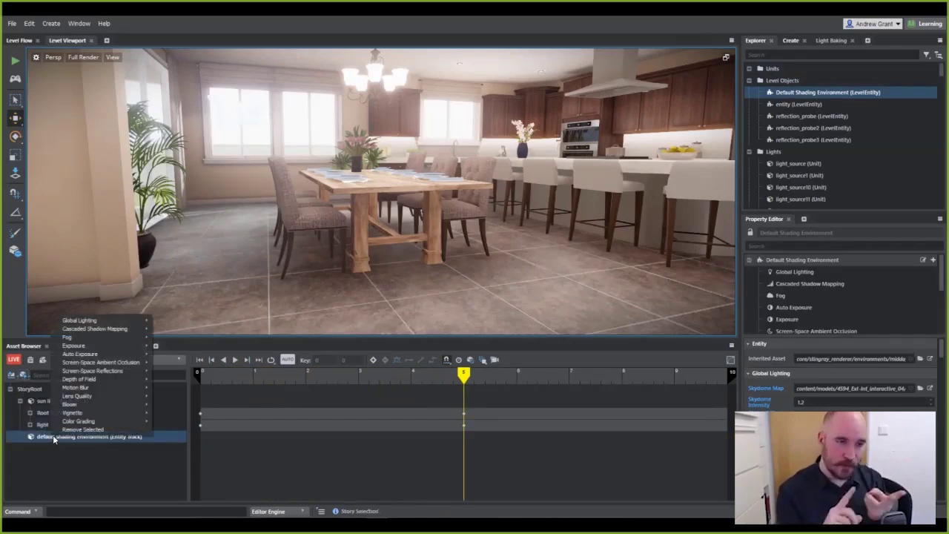
pyautogui.click(165, 348)
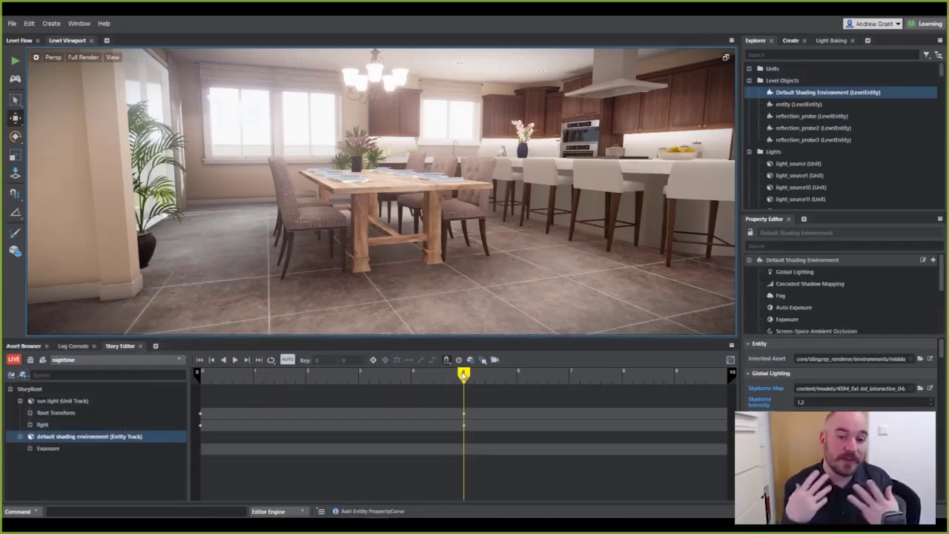
# Key the shading environment's Exposure track at times 0 and 5, setting the key at time 5 to 1
pyautogui.moveTo(463, 375); pyautogui.dragTo(210, 409)
pyautogui.click(110, 447)
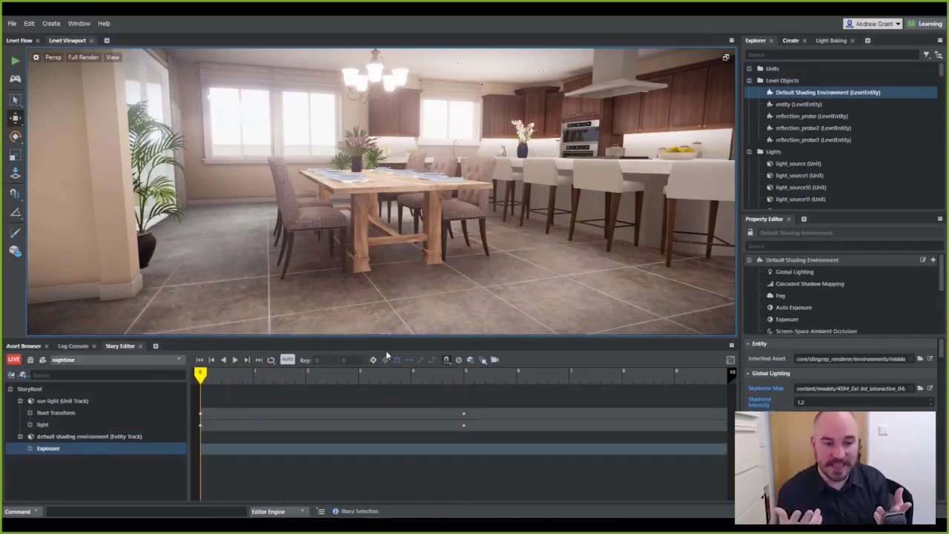
pyautogui.moveTo(203, 376); pyautogui.dragTo(466, 378)
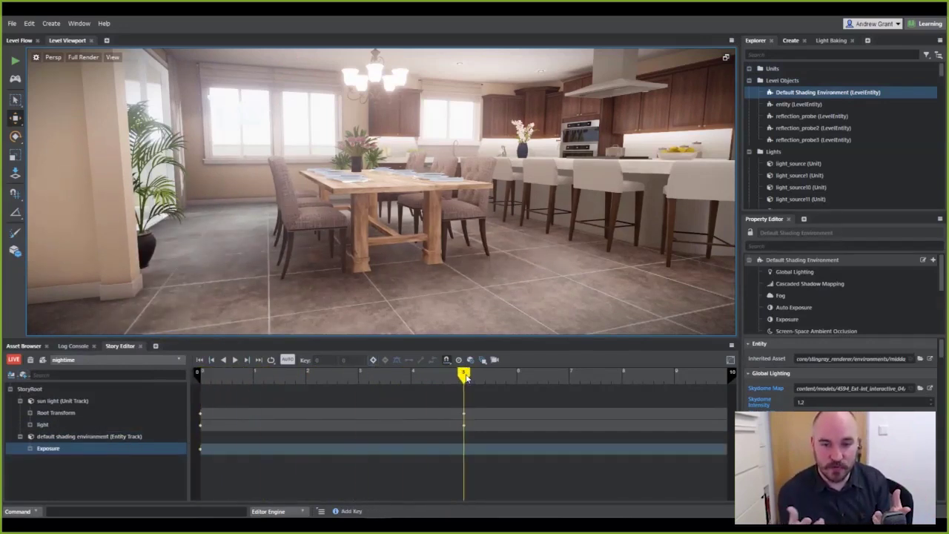
pyautogui.click(463, 449)
pyautogui.click(351, 360)
pyautogui.write('1')
pyautogui.press('Return')
pyautogui.moveTo(454, 382)
pyautogui.mouseDown()
pyautogui.moveTo(212, 393)
pyautogui.moveTo(443, 391)
pyautogui.mouseUp()
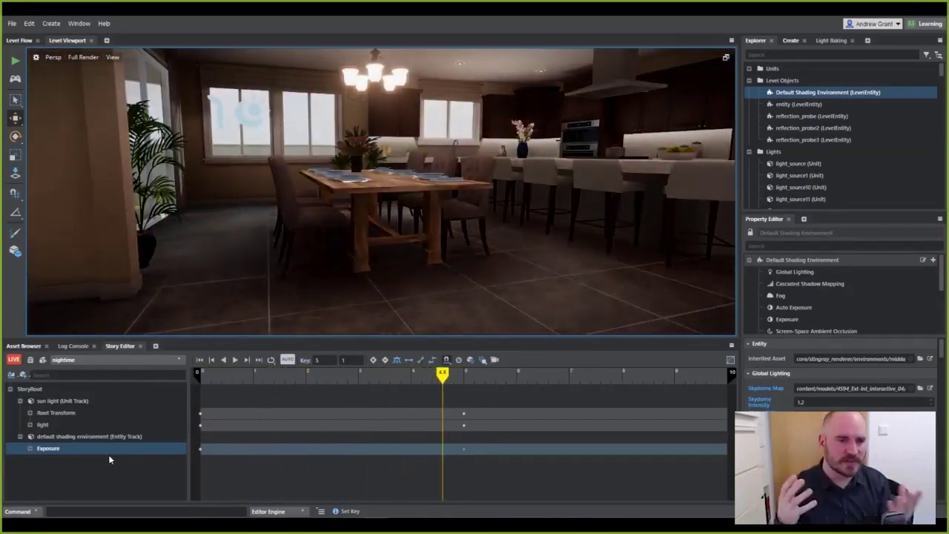
# Add a Global Lighting property to the shading environment track and key it at times 0 and 5
pyautogui.rightClick(59, 438)
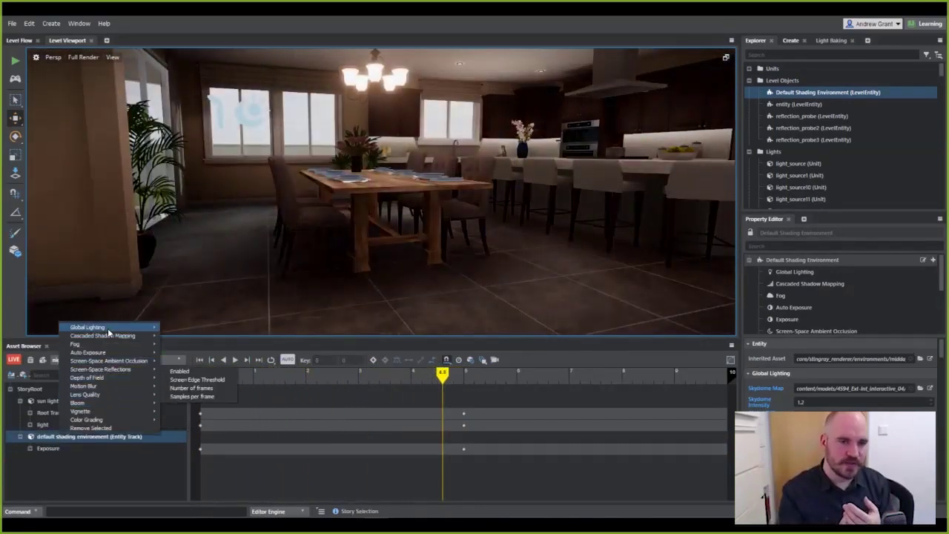
pyautogui.click(183, 331)
pyautogui.click(223, 460)
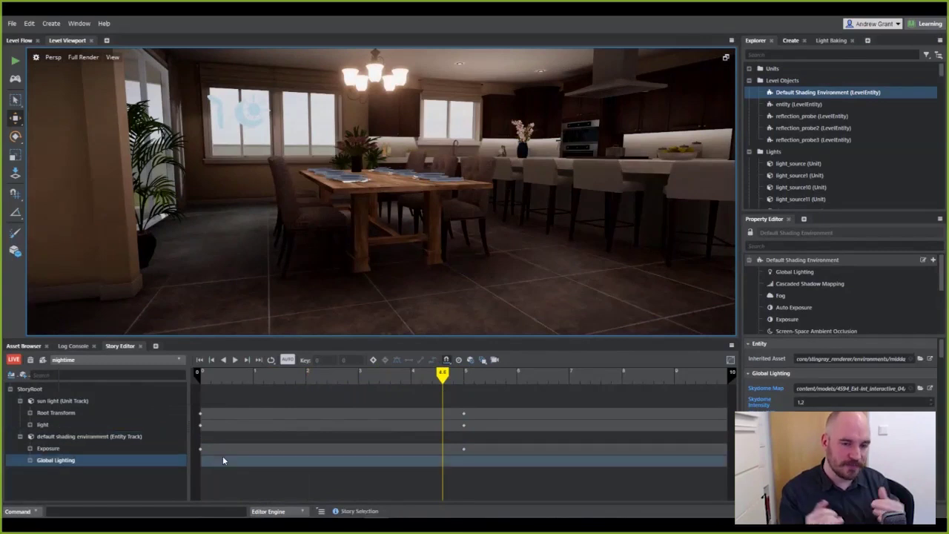
pyautogui.moveTo(440, 375); pyautogui.dragTo(210, 436)
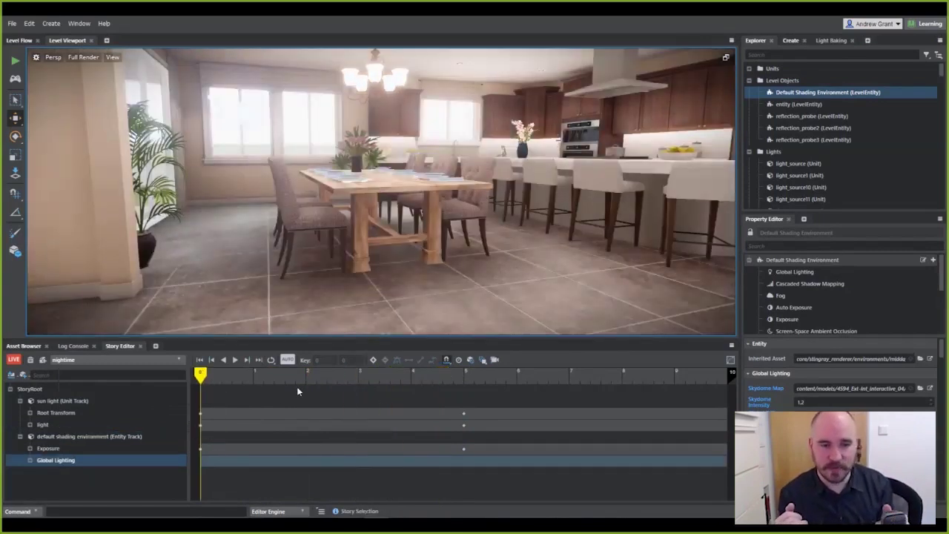
pyautogui.moveTo(199, 376); pyautogui.dragTo(456, 410)
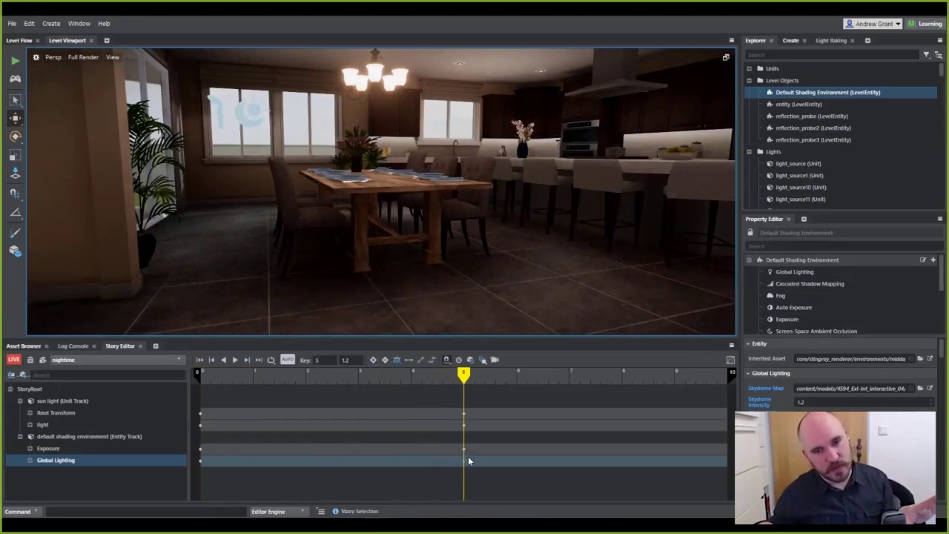
pyautogui.press('Return')
pyautogui.moveTo(463, 374); pyautogui.dragTo(463, 426)
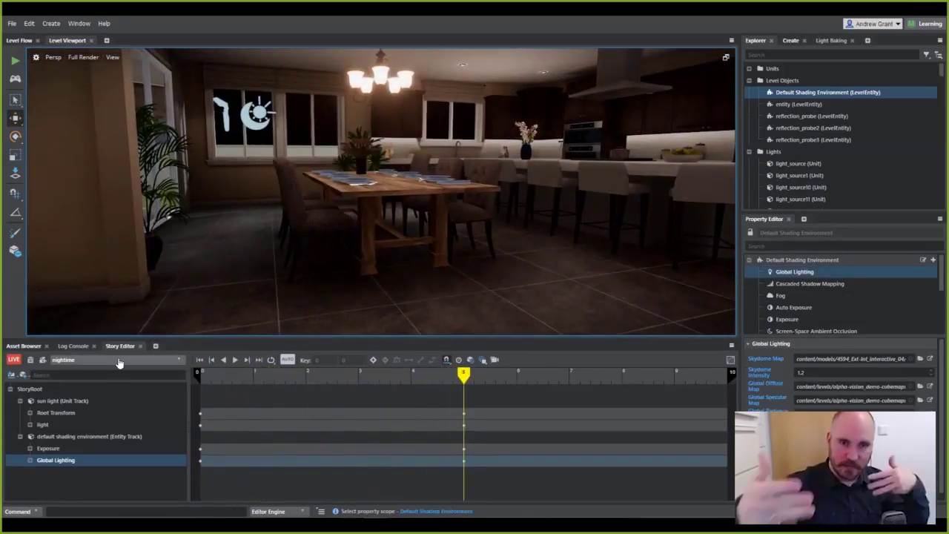
# Open the prepared Story_night and Story_day stories in turn and examine their tracks and timelines
pyautogui.click(119, 363)
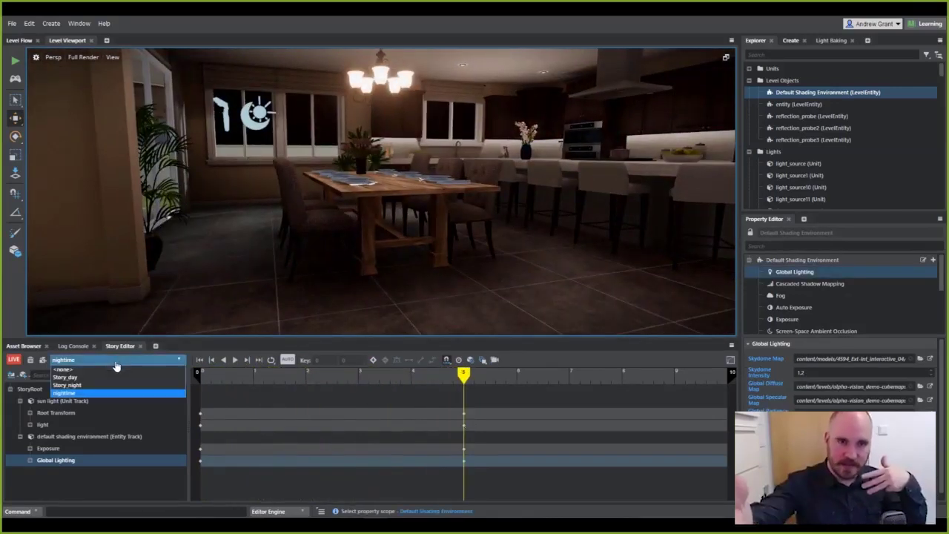
pyautogui.click(97, 385)
pyautogui.moveTo(602, 376); pyautogui.dragTo(655, 433)
pyautogui.moveTo(183, 409); pyautogui.dragTo(183, 447)
pyautogui.click(119, 359)
pyautogui.click(101, 377)
pyautogui.moveTo(257, 378); pyautogui.dragTo(207, 394)
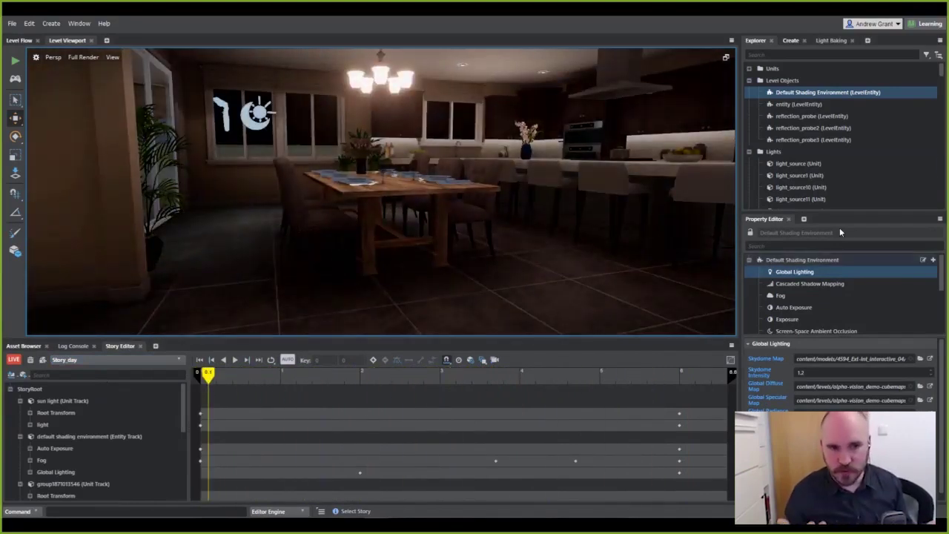
# Collapse the Level Objects and Lights groups and select the Story_night story in the scene hierarchy
pyautogui.click(749, 80)
pyautogui.click(748, 92)
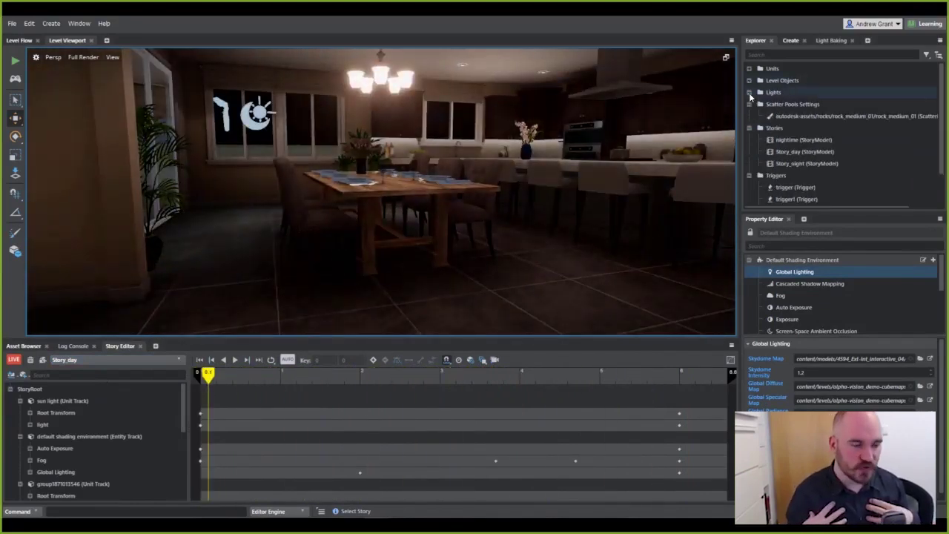
pyautogui.click(791, 151)
pyautogui.click(795, 163)
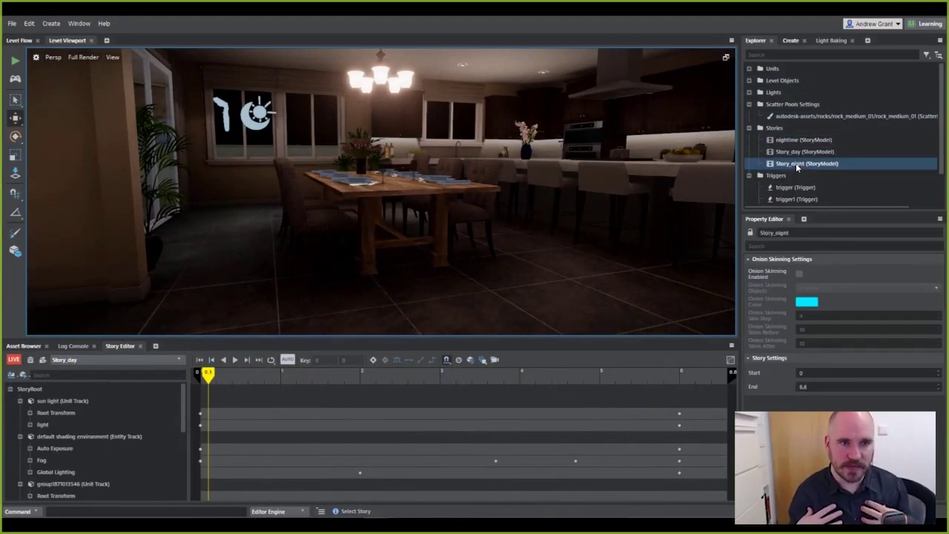
# Add a Level Story node to the Level Flow with Story_night as its story and loop mode none
pyautogui.click(10, 41)
pyautogui.moveTo(650, 282); pyautogui.dragTo(292, 310, button='middle')
pyautogui.rightClick(359, 194)
pyautogui.write('story')
pyautogui.press('Return')
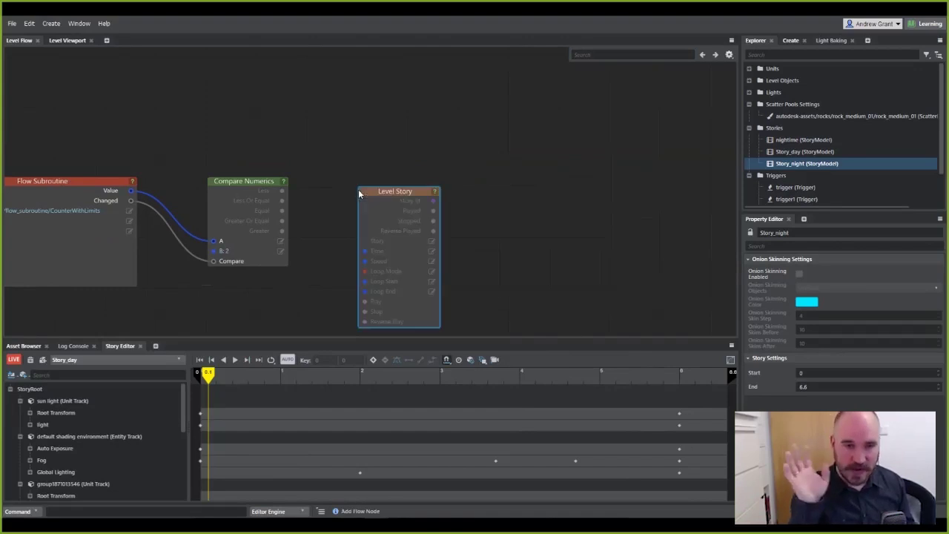
pyautogui.click(434, 248)
pyautogui.click(426, 213)
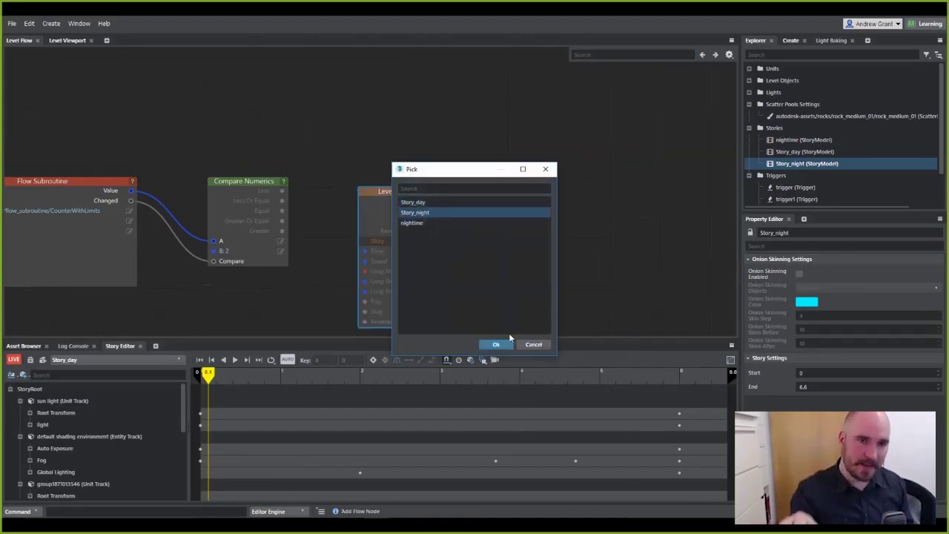
pyautogui.click(495, 344)
pyautogui.click(433, 271)
pyautogui.click(458, 277)
# Duplicate the Level Story node and assign Story_day to the copy
pyautogui.moveTo(514, 265); pyautogui.dragTo(530, 246, button='middle')
pyautogui.hotkey('ctrl', 'd')
pyautogui.moveTo(437, 171)
pyautogui.mouseDown()
pyautogui.moveTo(515, 170)
pyautogui.moveTo(443, 179)
pyautogui.mouseUp()
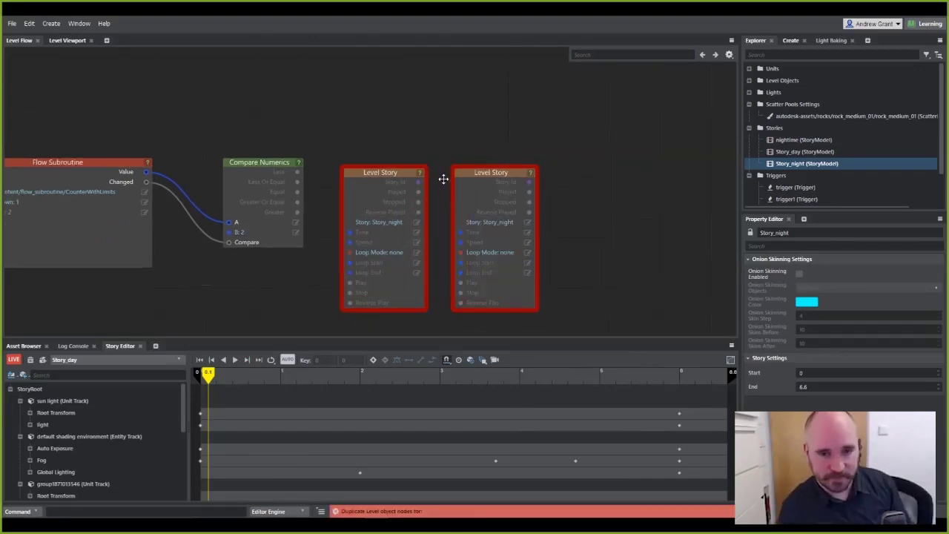
pyautogui.click(528, 223)
pyautogui.doubleClick(430, 203)
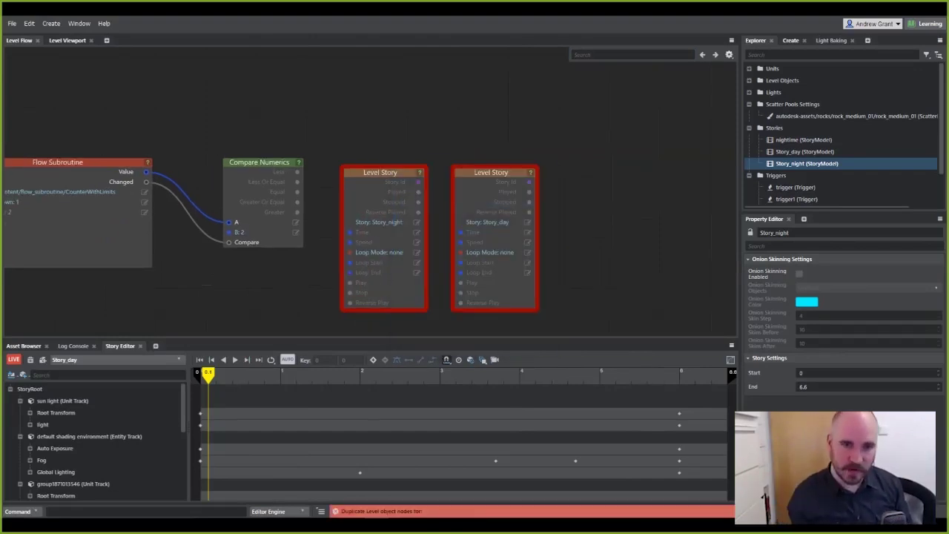
# Connect the Compare Numerics node's Equal output to the Play input of the Story_day Level Story node
pyautogui.moveTo(315, 186); pyautogui.dragTo(356, 182, button='middle')
pyautogui.moveTo(266, 255); pyautogui.dragTo(326, 255, button='middle')
pyautogui.moveTo(386, 258); pyautogui.dragTo(301, 257, button='middle')
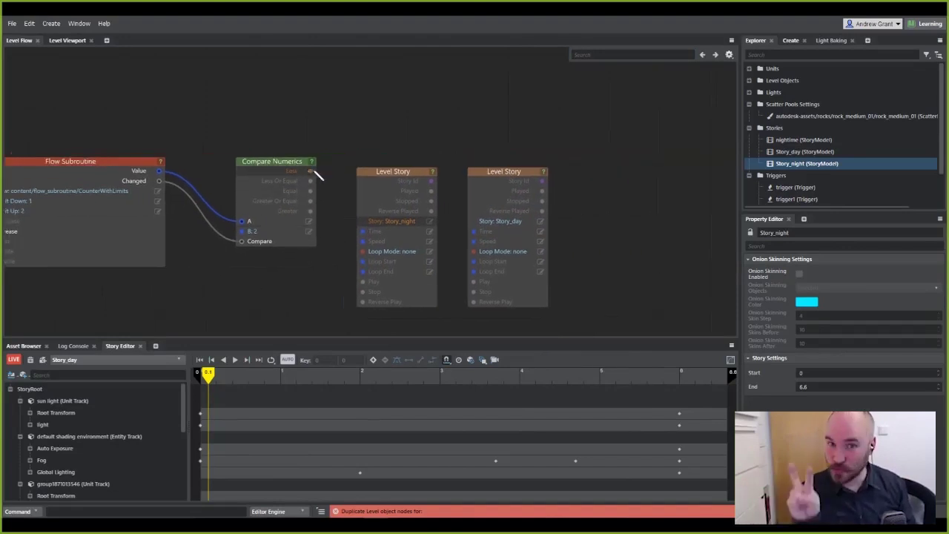
pyautogui.moveTo(311, 192); pyautogui.dragTo(448, 279)
pyautogui.moveTo(230, 300); pyautogui.dragTo(338, 290, button='middle')
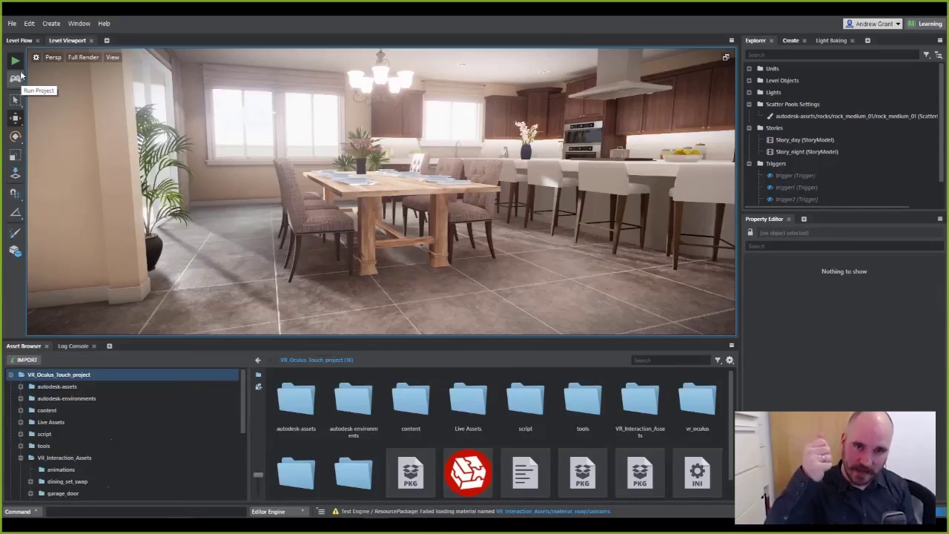
# Run the project to test the interactive day and night lighting in the house scene
pyautogui.click(21, 74)
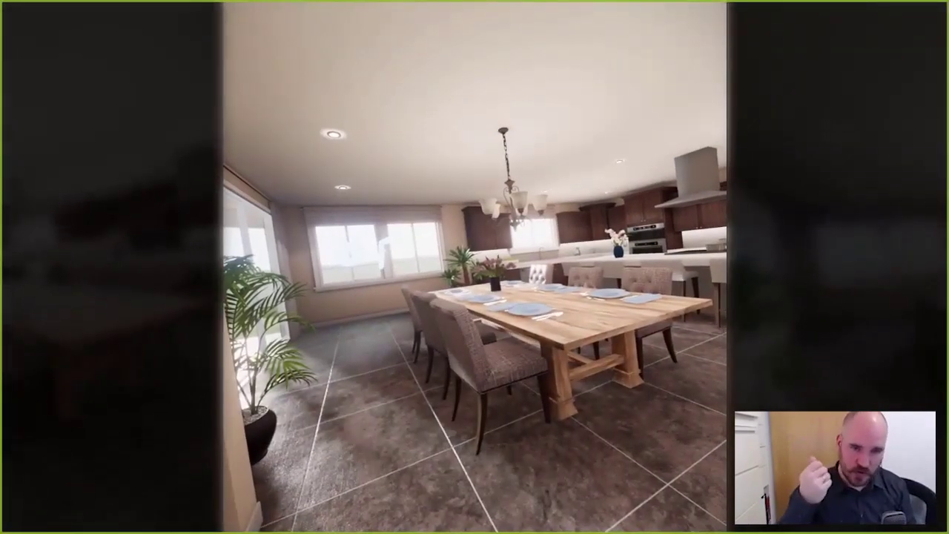
pyautogui.press('space')
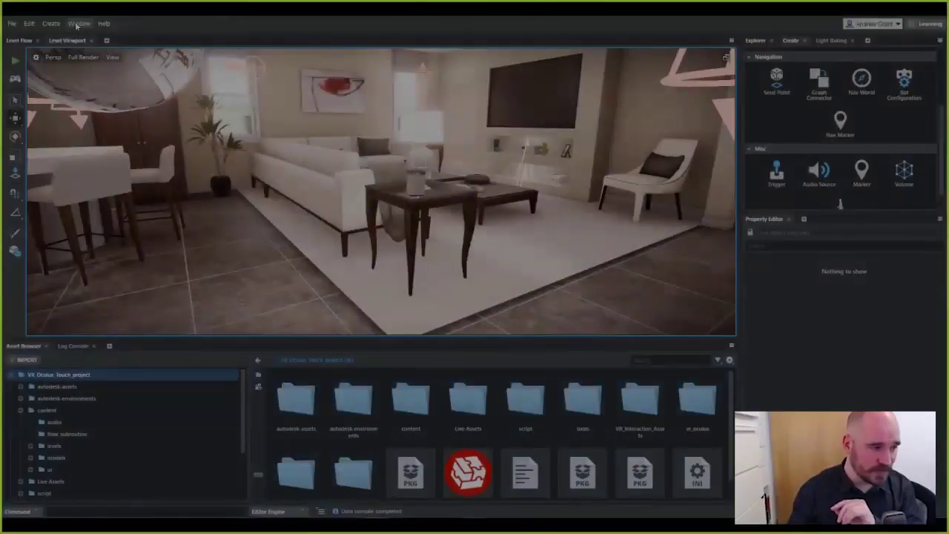
# Switch to the Wwise audio project and play the 3dsMax sound from the music actor-mixer
pyautogui.click(76, 25)
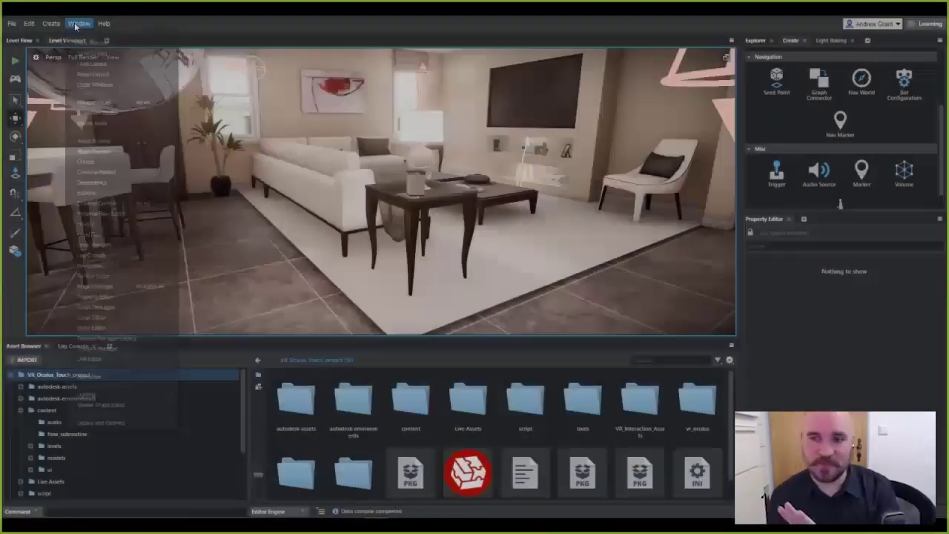
pyautogui.click(103, 123)
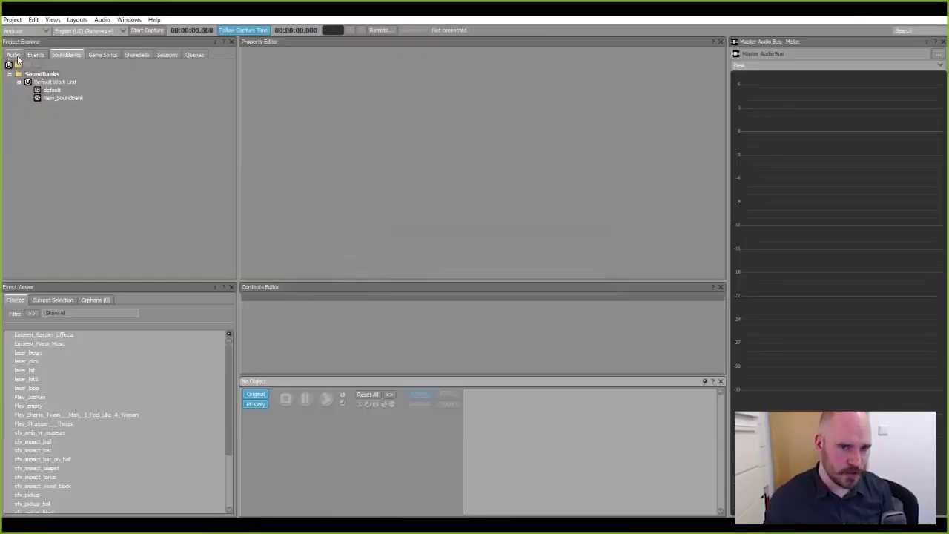
pyautogui.click(14, 55)
pyautogui.click(79, 121)
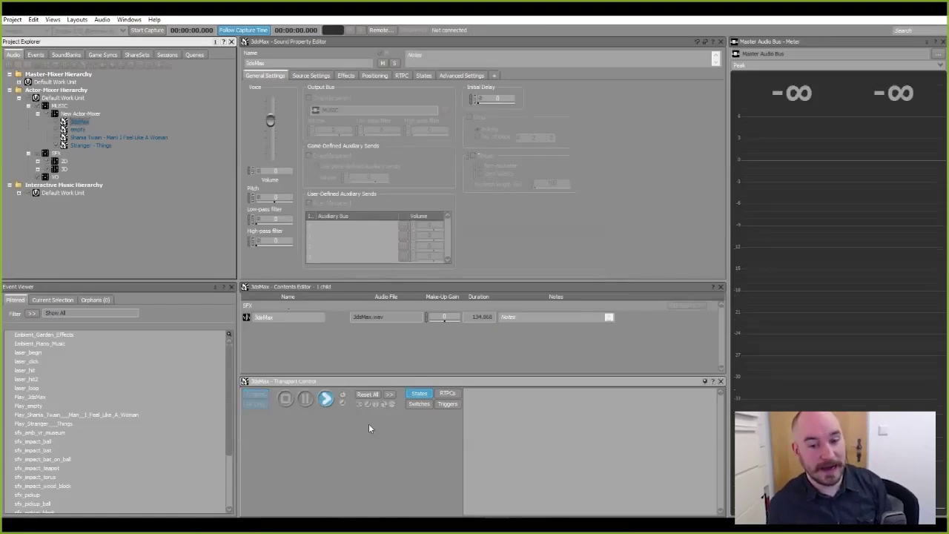
pyautogui.press('space')
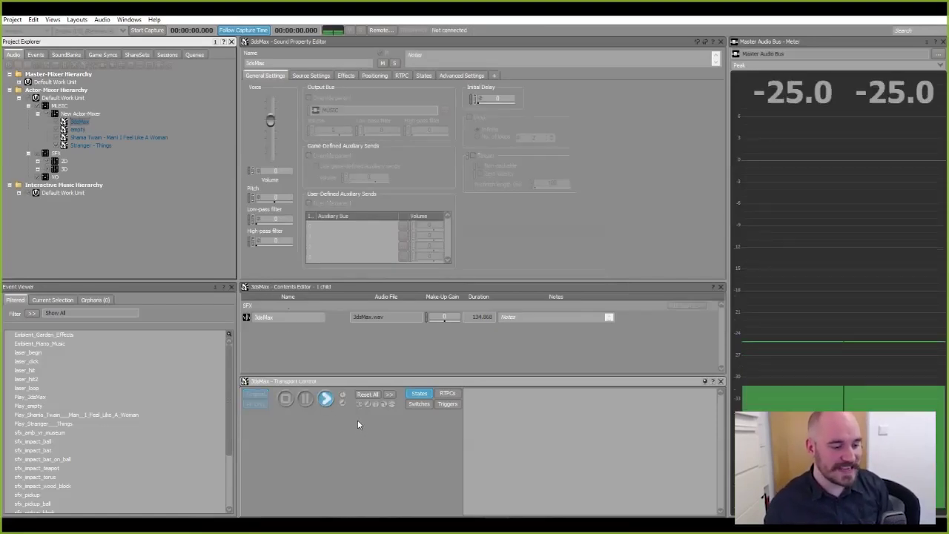
# Preview the Shania Twain - Man! I Feel Like A Woman sound and stop playback
pyautogui.click(111, 137)
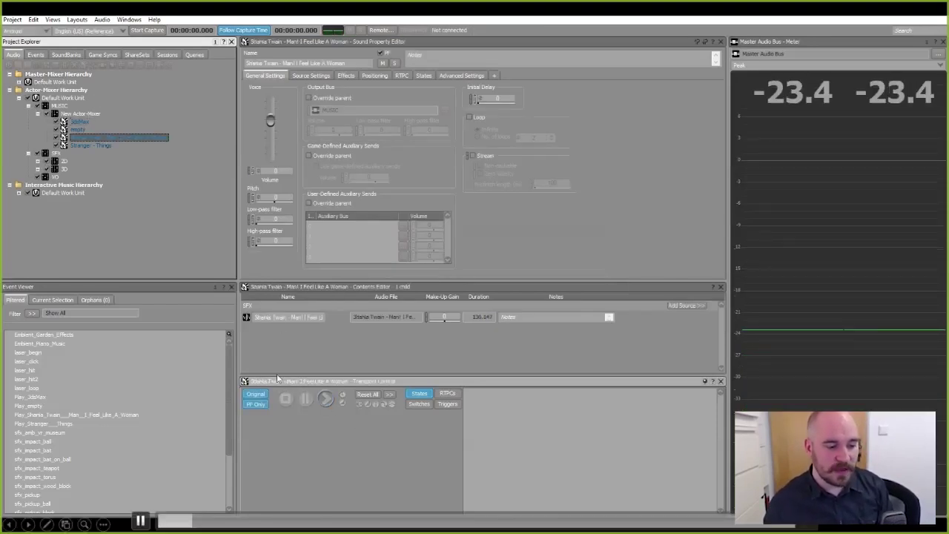
pyautogui.click(324, 399)
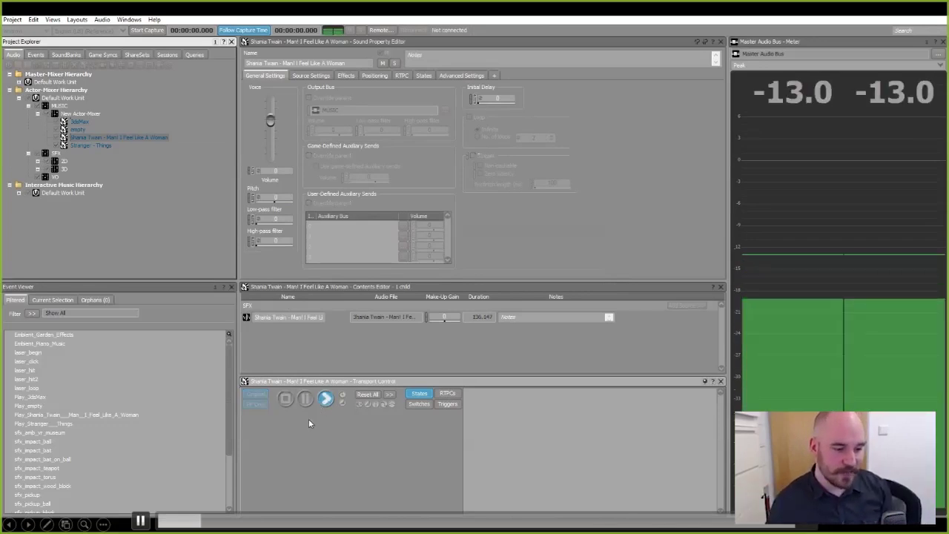
pyautogui.click(286, 399)
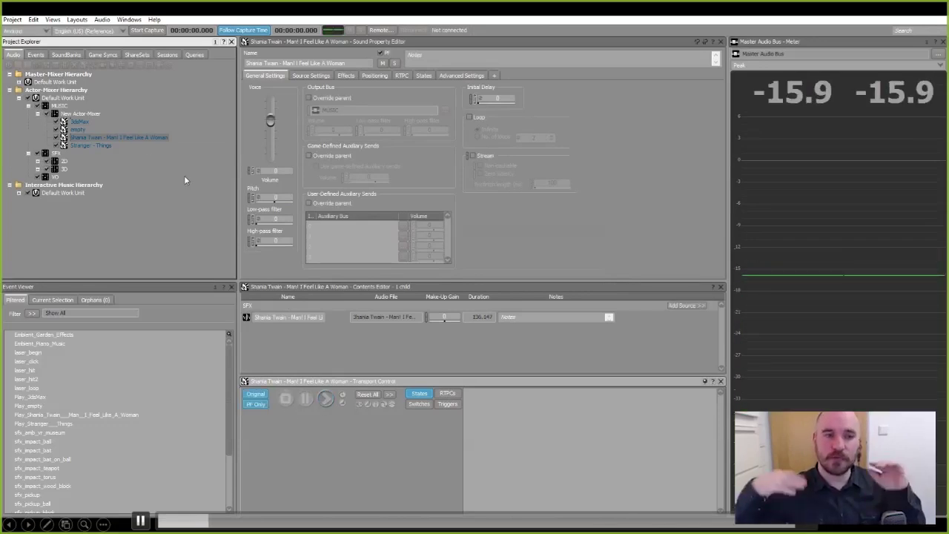
# Import "Main Theme (Full) - The Legend of Zelda - Breath of the Wild.wav" into New Actor-Mixer, replacing the existing file, and select the new sound
pyautogui.rightClick(85, 113)
pyautogui.click(132, 186)
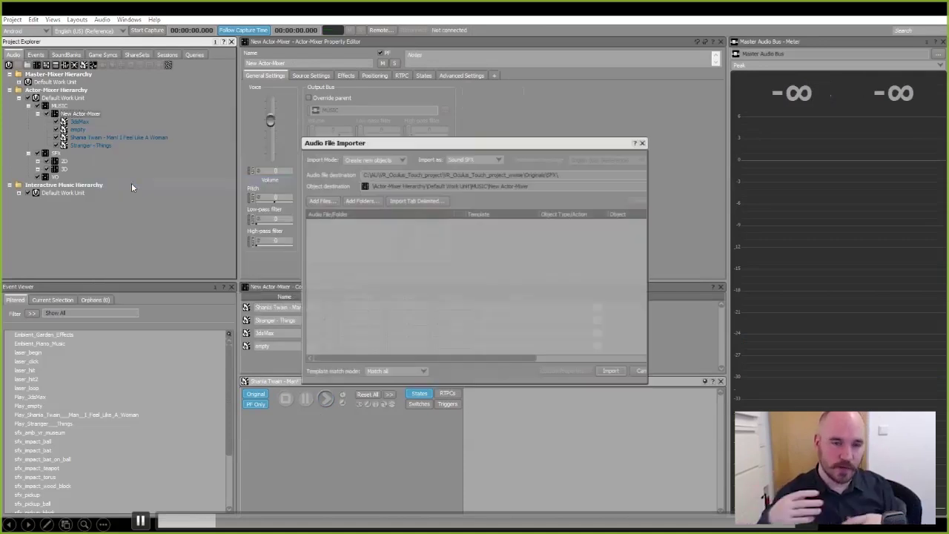
pyautogui.click(321, 201)
pyautogui.click(405, 219)
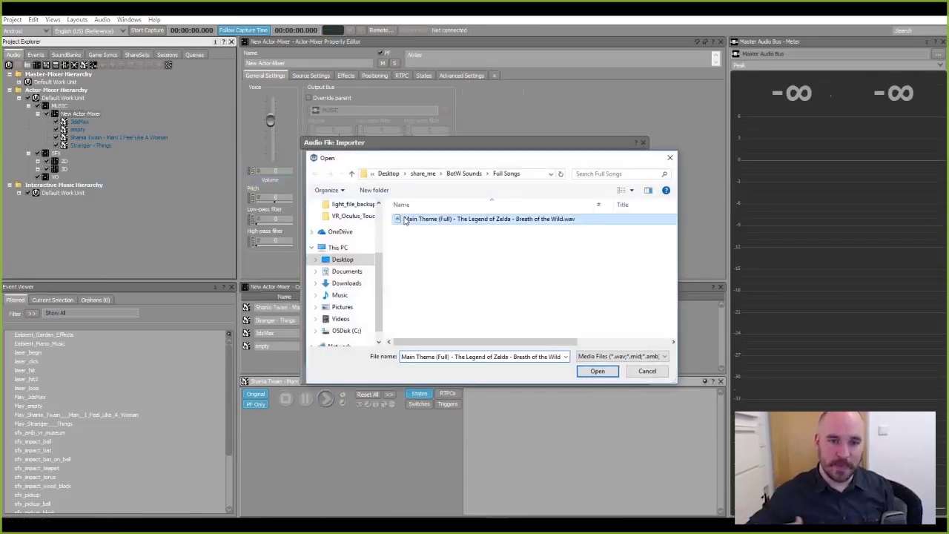
pyautogui.click(599, 374)
pyautogui.click(608, 372)
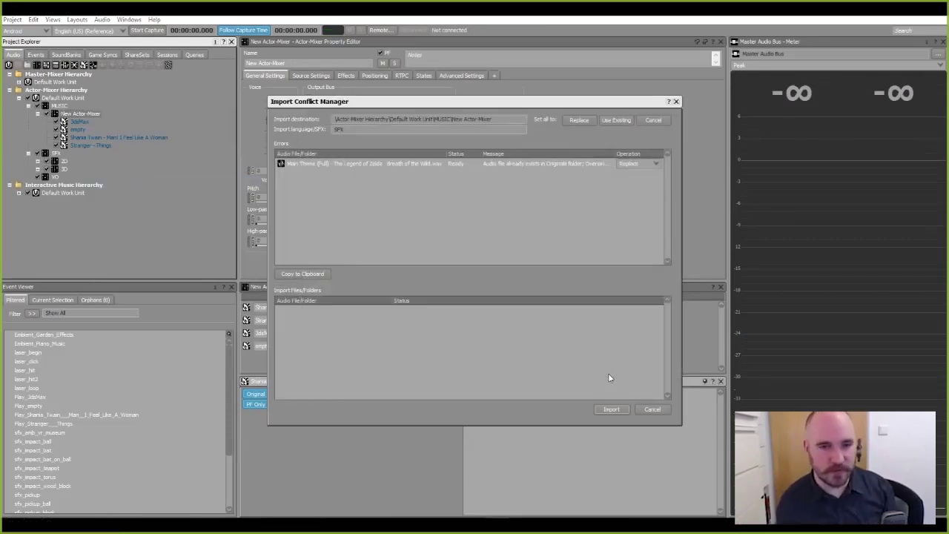
pyautogui.click(611, 409)
pyautogui.click(98, 138)
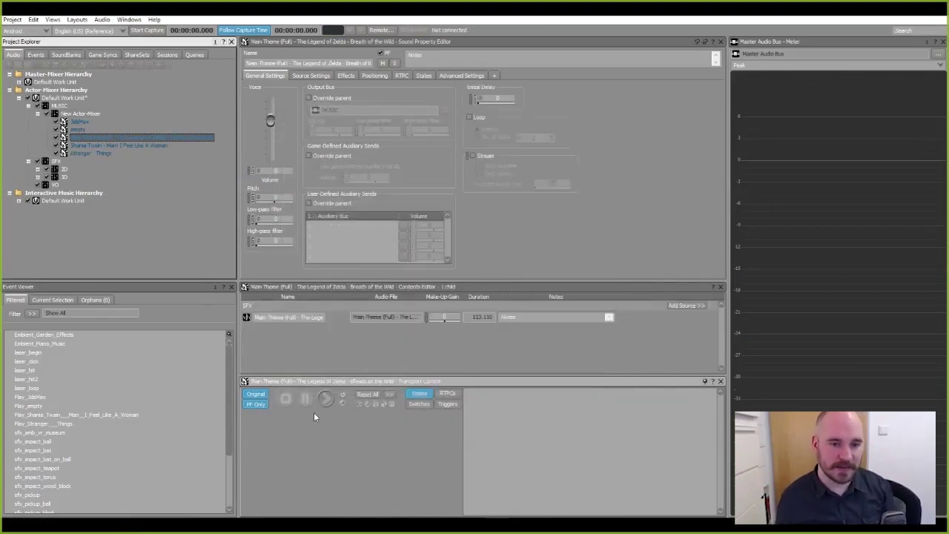
# Preview the imported Zelda Main Theme sound, stop playback, and create a new Play event for it
pyautogui.click(325, 398)
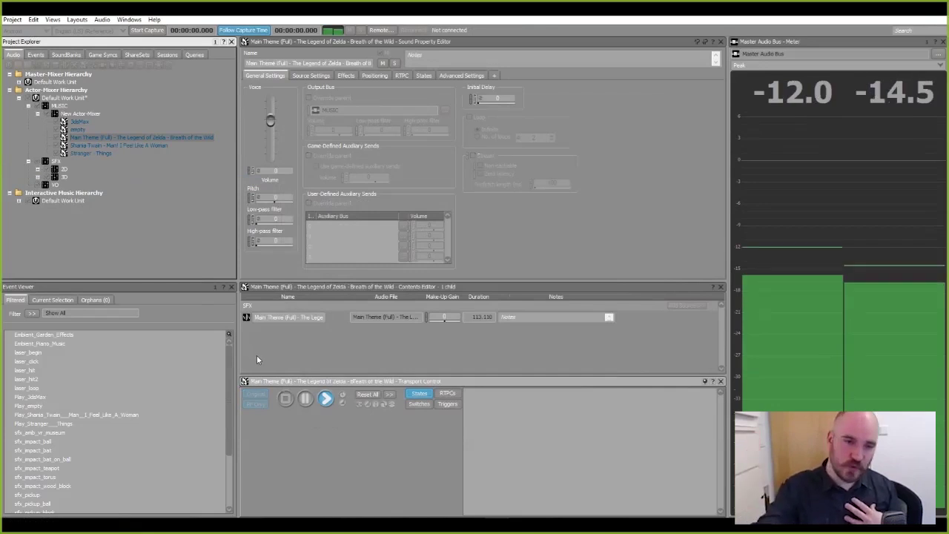
pyautogui.click(285, 398)
pyautogui.rightClick(111, 138)
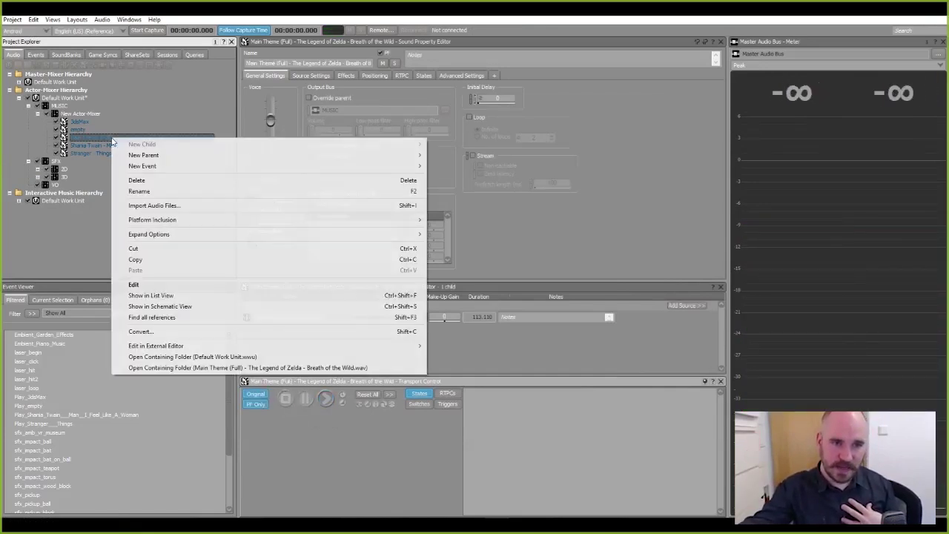
pyautogui.moveTo(170, 165)
pyautogui.click(446, 166)
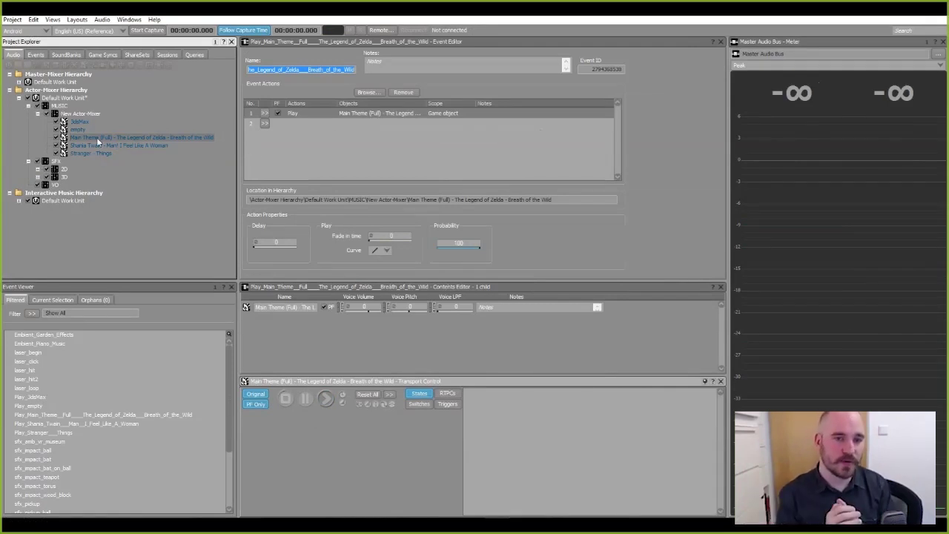
# Override the Main Theme sound's parent positioning, make it 3D with custom-defined attenuation, and inspect its attenuation curve
pyautogui.click(110, 137)
pyautogui.click(374, 75)
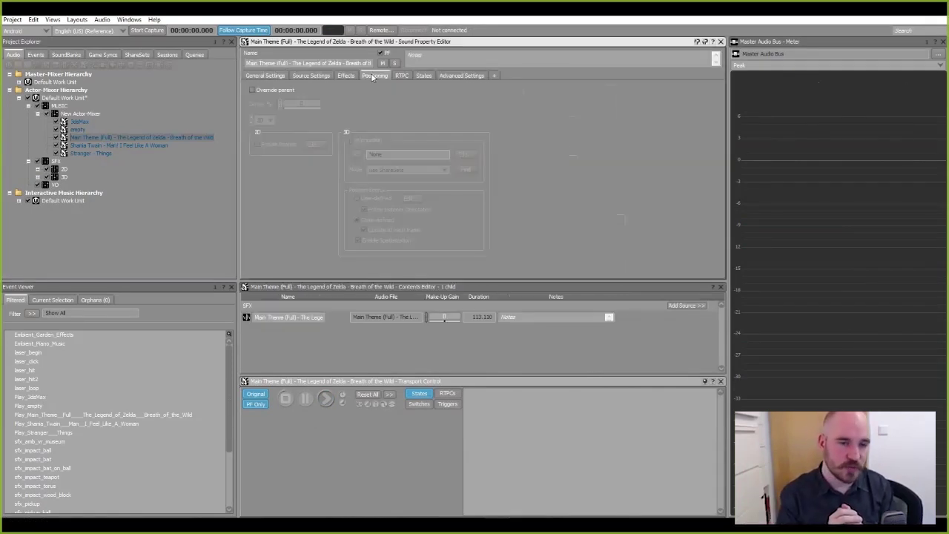
pyautogui.click(261, 137)
pyautogui.click(356, 154)
pyautogui.click(402, 182)
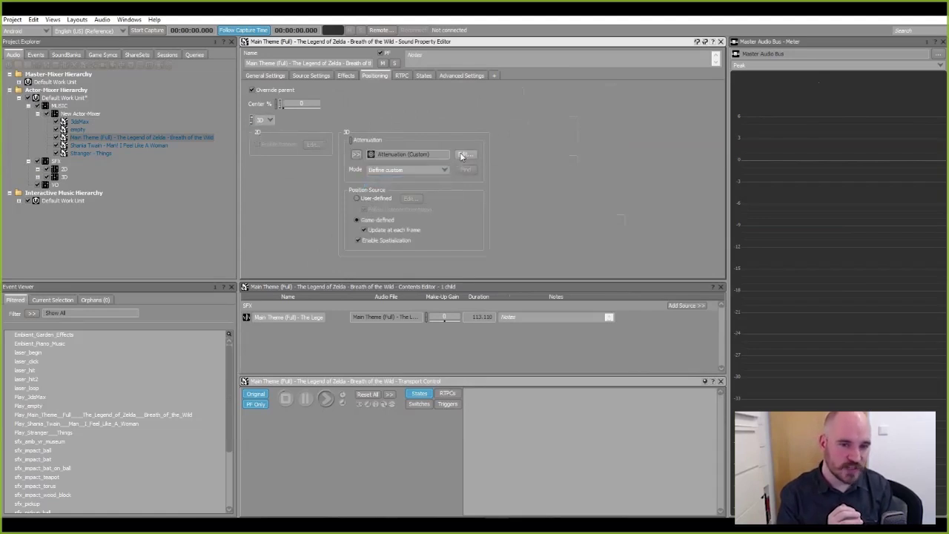
pyautogui.click(462, 155)
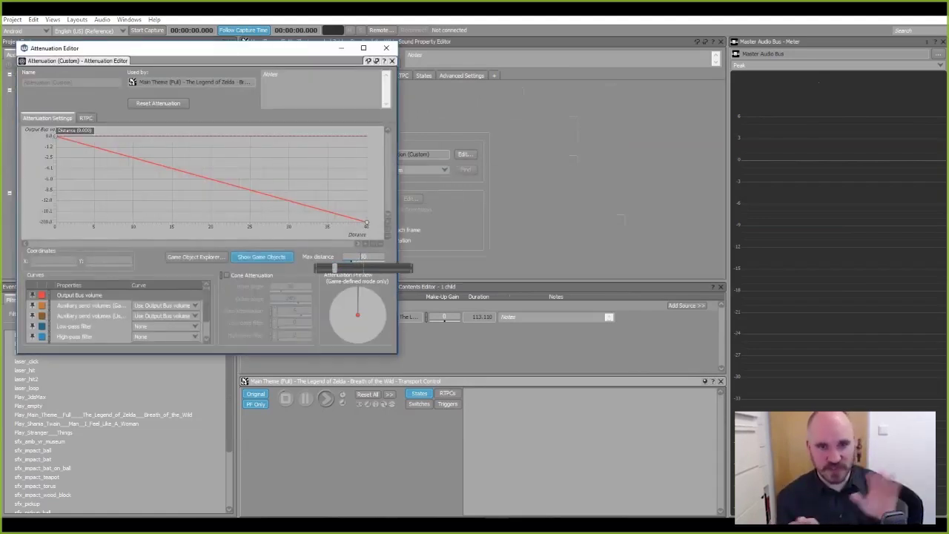
pyautogui.click(385, 49)
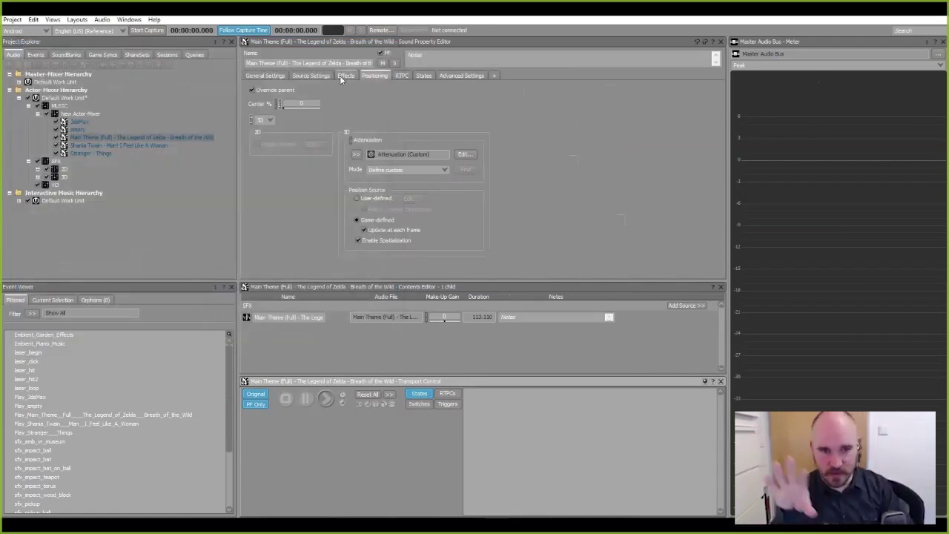
# Add the Main Theme sound to New_SoundBank and generate the SoundBanks for Windows
pyautogui.press('F7')
pyautogui.moveTo(126, 145); pyautogui.dragTo(311, 112)
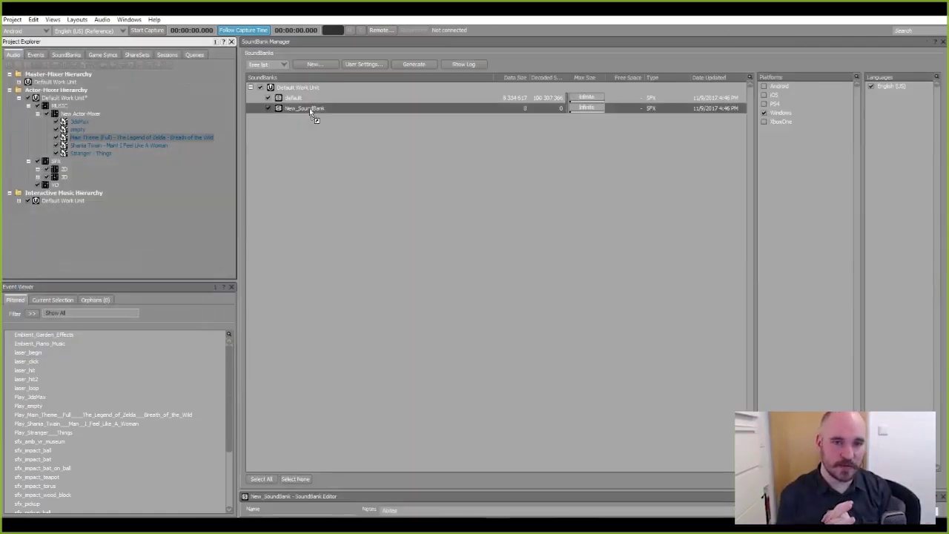
pyautogui.click(415, 65)
pyautogui.click(607, 129)
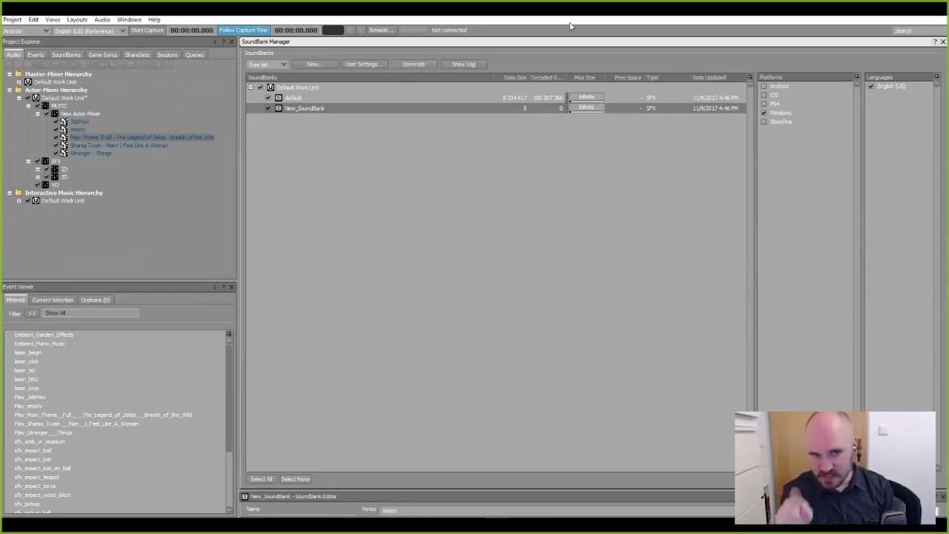
# Place Wwise beside the level editor, select New_SoundBank in content/audio, and preview its Play events, including Shania Twain
pyautogui.moveTo(657, 15); pyautogui.dragTo(947, 96)
pyautogui.click(334, 186)
pyautogui.doubleClick(287, 404)
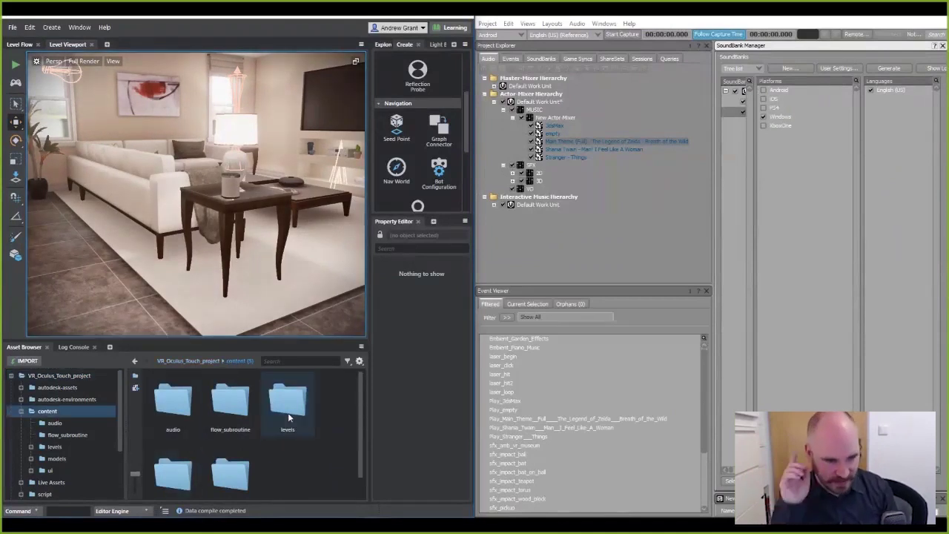
pyautogui.doubleClick(182, 404)
pyautogui.click(230, 404)
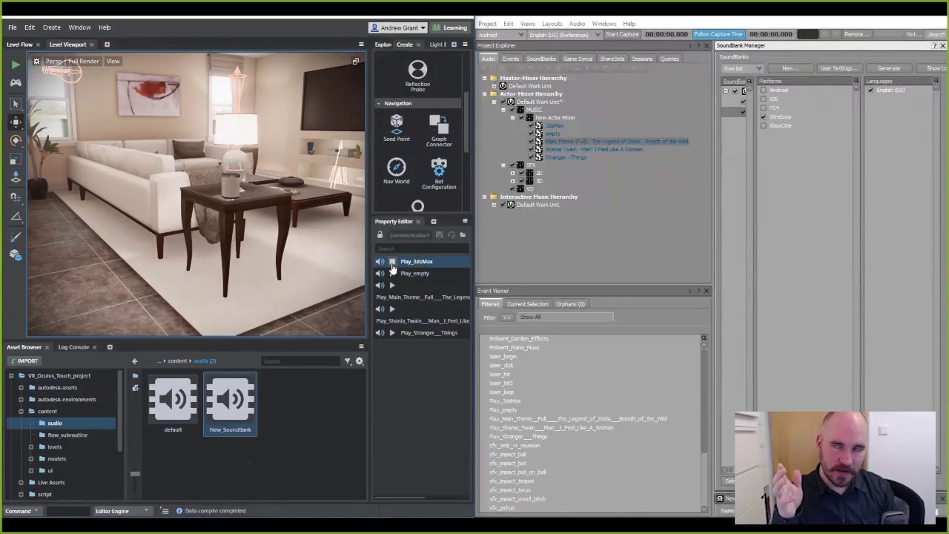
pyautogui.click(390, 309)
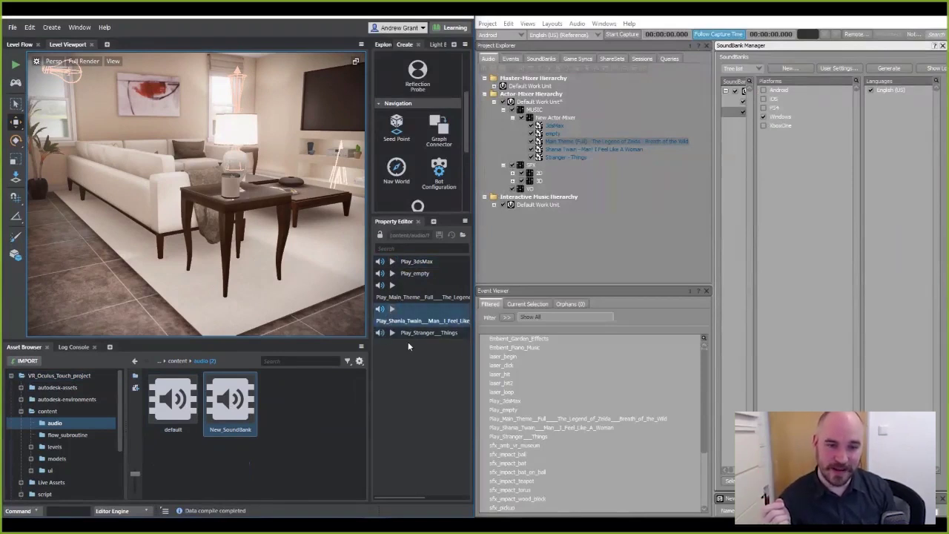
# Place the Play_Main_Theme event as a Wwise source in the living room, raise it, and view its range around the house
pyautogui.moveTo(417, 297); pyautogui.dragTo(244, 268)
pyautogui.moveTo(244, 235); pyautogui.dragTo(243, 145)
pyautogui.moveTo(243, 145); pyautogui.dragTo(212, 177, button='right')
pyautogui.press('s')
pyautogui.moveTo(235, 264); pyautogui.dragTo(235, 265, button='right')
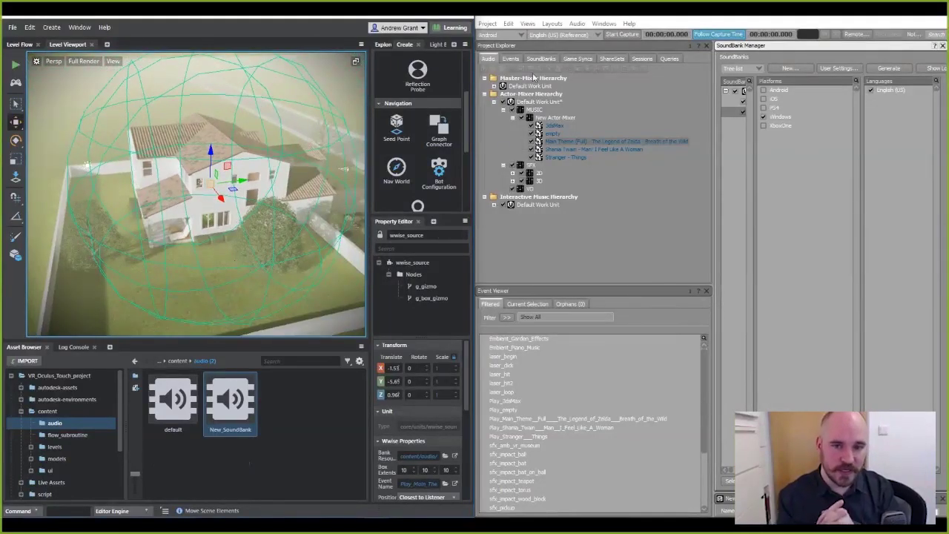
# Check the Main Theme sound's custom attenuation curve in Wwise, save the project, and generate the SoundBanks
pyautogui.doubleClick(562, 141)
pyautogui.moveTo(329, 62); pyautogui.dragTo(862, 62)
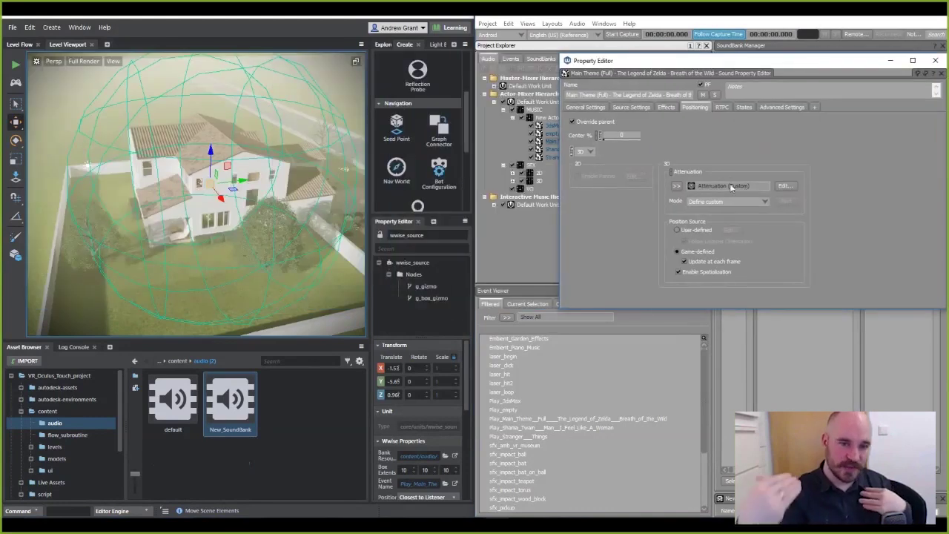
pyautogui.click(786, 186)
pyautogui.click(786, 186)
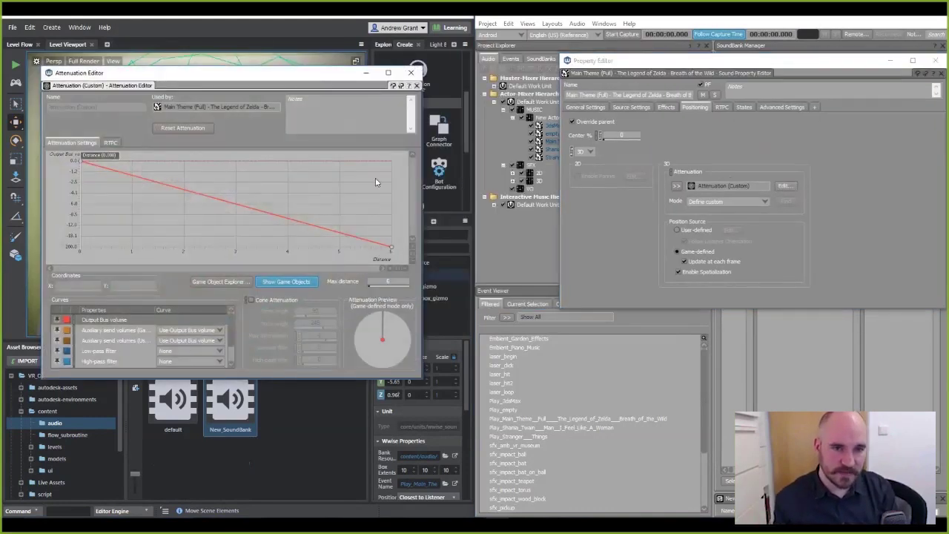
pyautogui.click(412, 74)
pyautogui.click(712, 64)
pyautogui.click(487, 23)
pyautogui.click(509, 58)
pyautogui.click(899, 69)
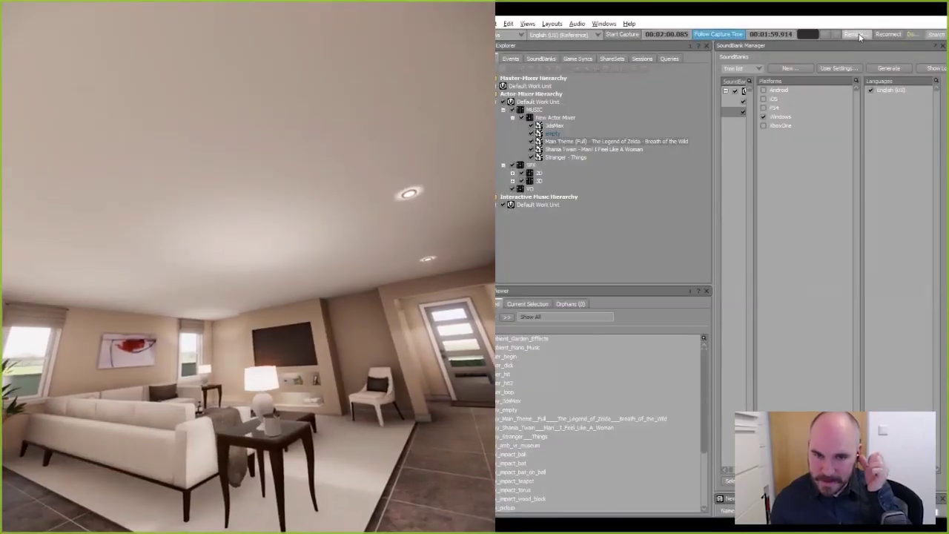
# Connect Wwise remotely to the running Windows session on the local host
pyautogui.click(854, 34)
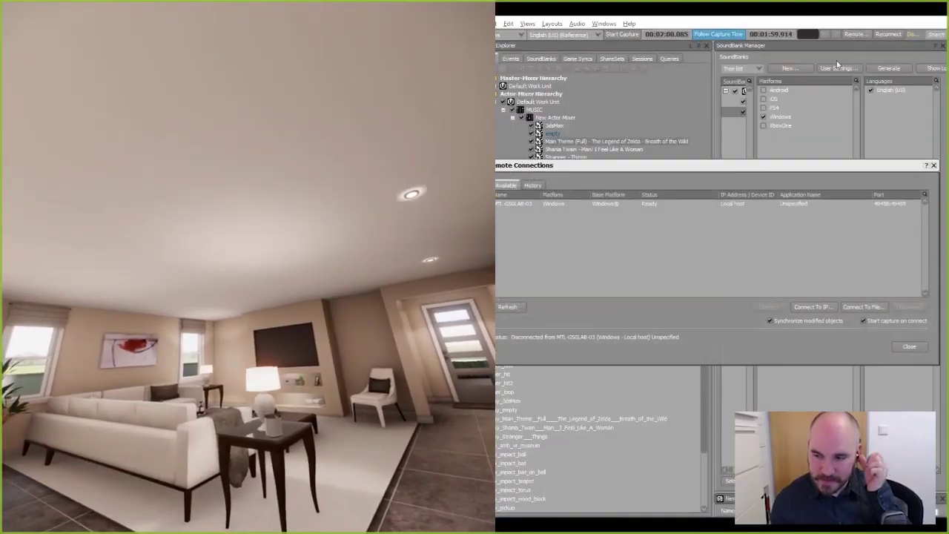
pyautogui.click(562, 205)
pyautogui.click(768, 307)
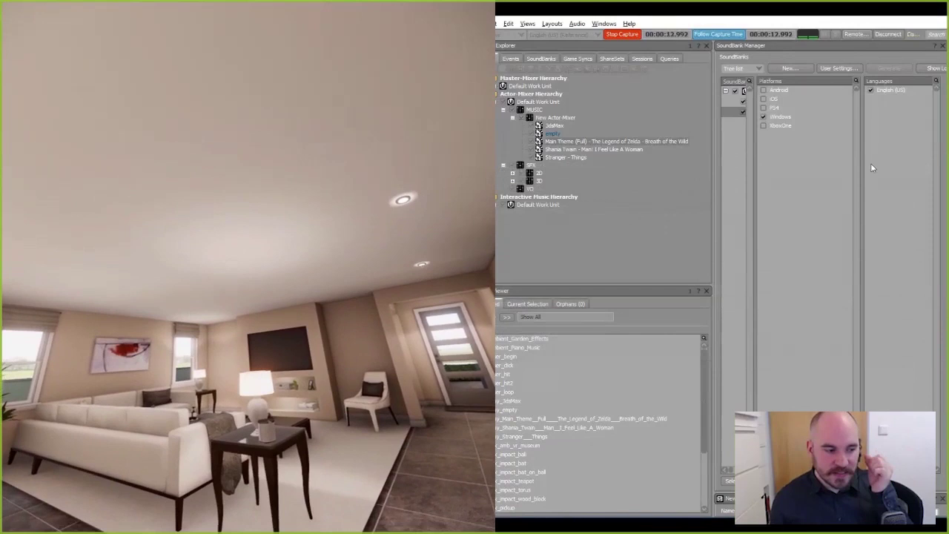
# Set the maximum distance of the Main Theme sound's custom attenuation to 5 and close the attenuation editor
pyautogui.doubleClick(630, 142)
pyautogui.click(756, 186)
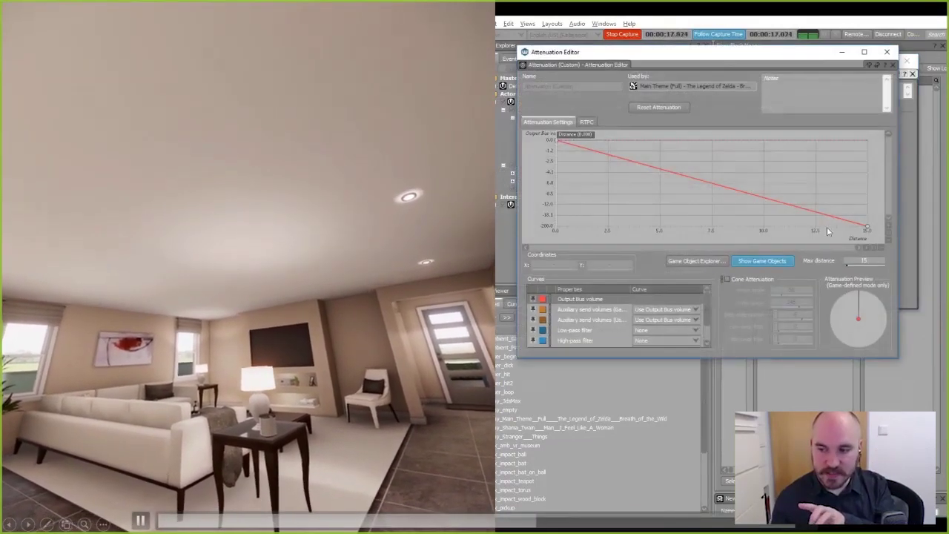
pyautogui.write('5')
pyautogui.press('Return')
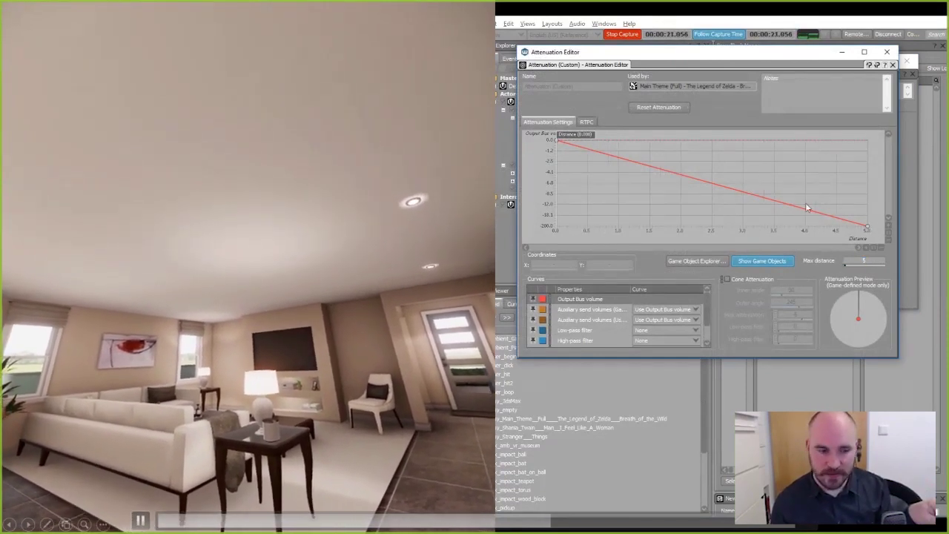
pyautogui.click(888, 53)
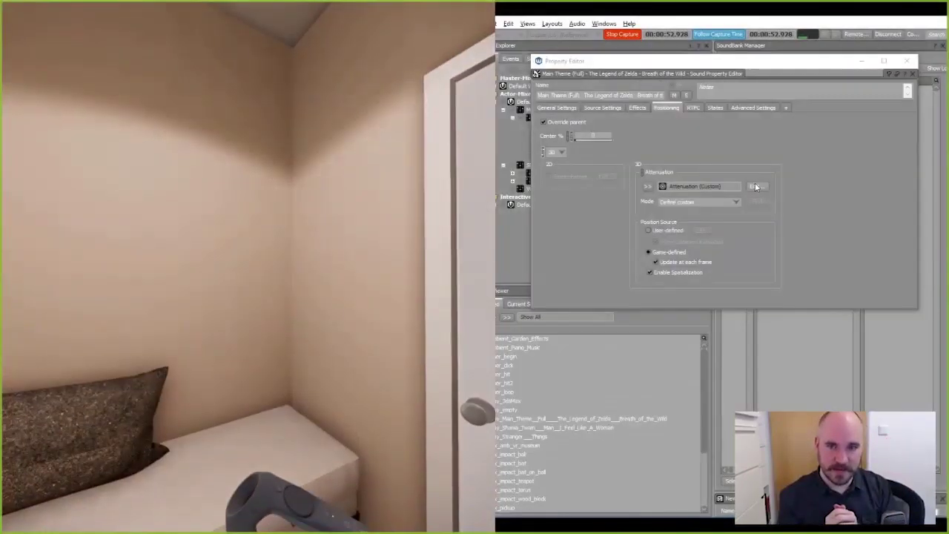
# Set the Main Theme attenuation's maximum distance to 15 and give its low-pass filter a custom curve
pyautogui.click(755, 186)
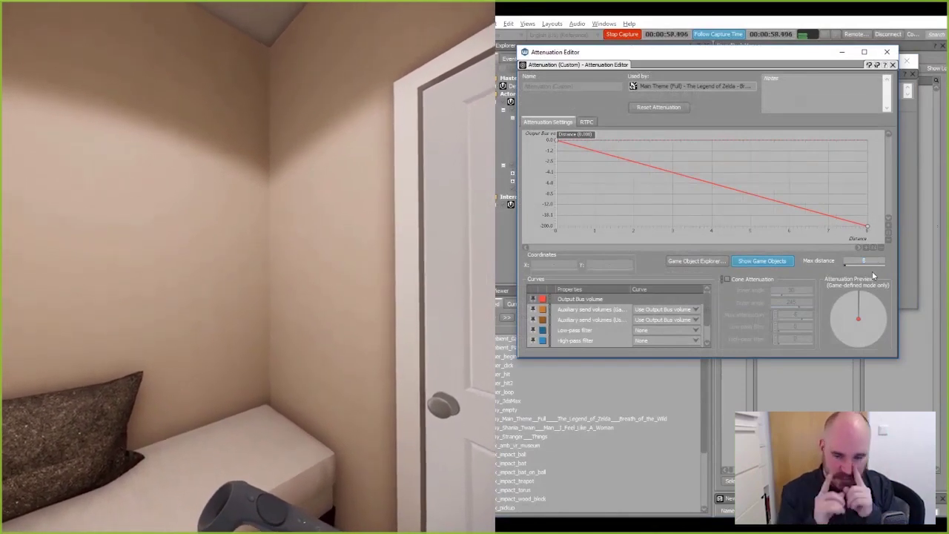
pyautogui.write('5')
pyautogui.press('Return')
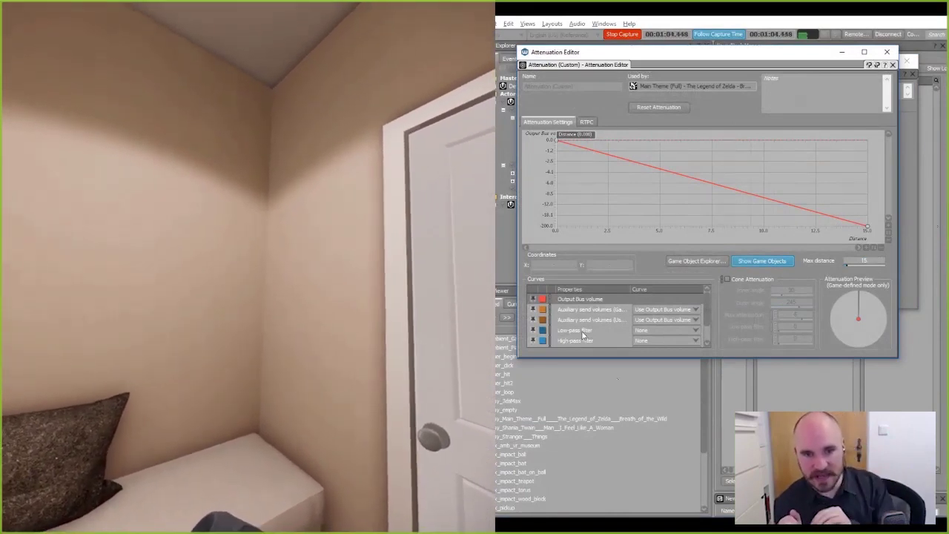
pyautogui.click(634, 330)
pyautogui.click(679, 332)
pyautogui.click(664, 343)
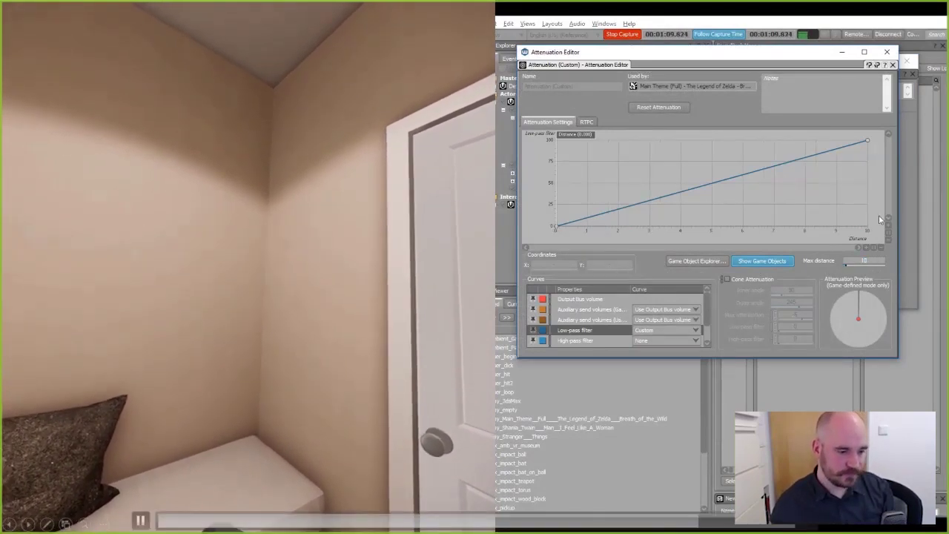
pyautogui.doubleClick(875, 262)
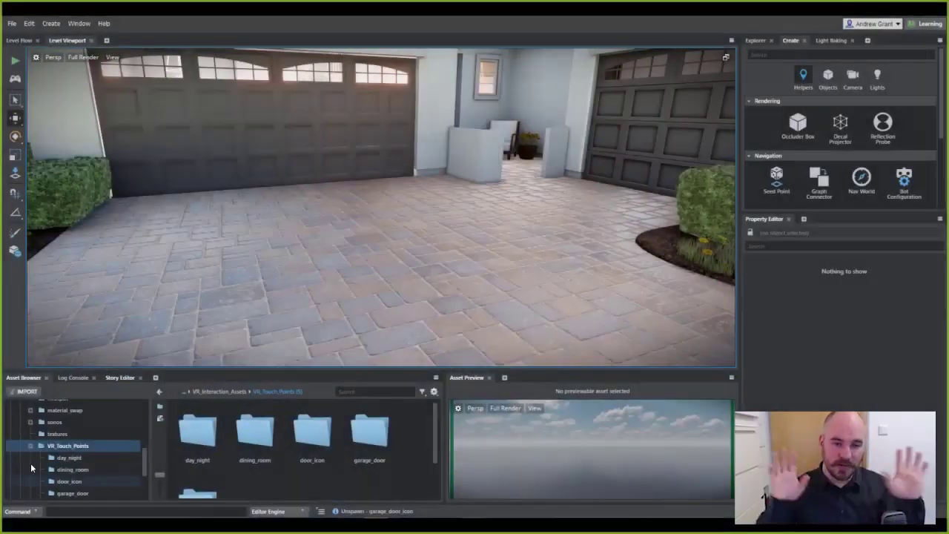
# Place the garage_door_icon unit from VR_Touch_Points/garage_door in front of the large garage door
pyautogui.doubleClick(367, 437)
pyautogui.click(209, 475)
pyautogui.moveTo(209, 472); pyautogui.dragTo(314, 99)
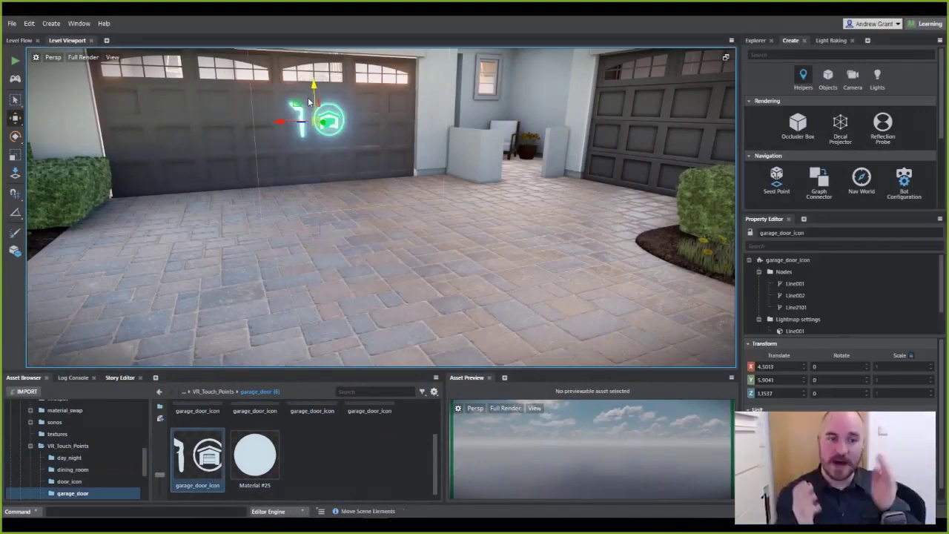
pyautogui.press('f')
pyautogui.keyDown('alt'); pyautogui.moveTo(363, 243); pyautogui.dragTo(420, 244); pyautogui.keyUp('alt')
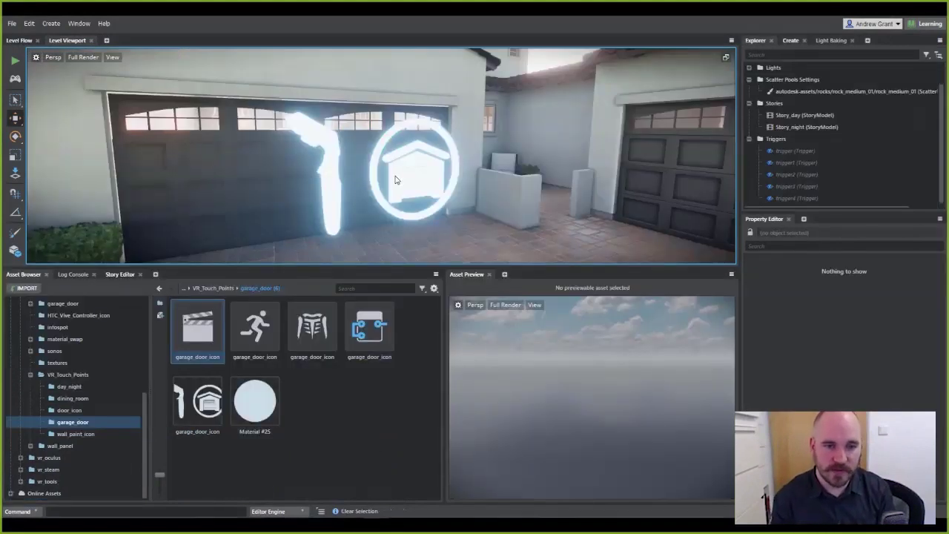
# Play the garage_door_icon animation clip in the asset preview
pyautogui.click(395, 180)
pyautogui.click(199, 329)
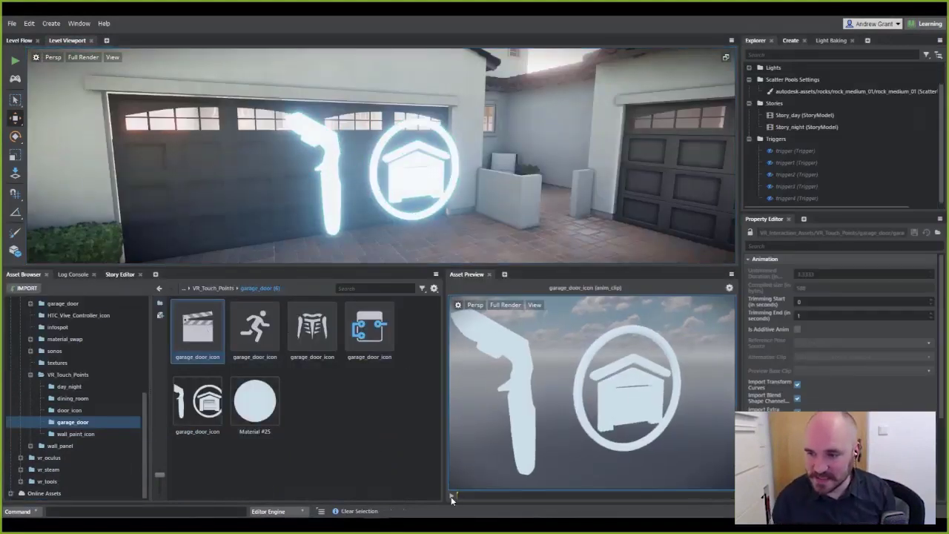
pyautogui.scroll(3, 567, 399)
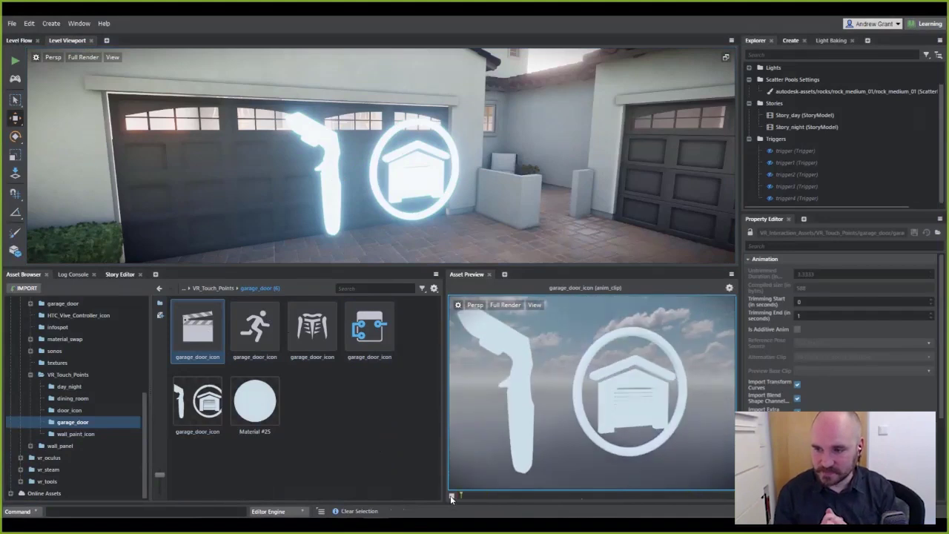
# Create a new story for the garage door icon and name it TRIGGER_GARAGE_DOOR
pyautogui.click(404, 181)
pyautogui.click(117, 275)
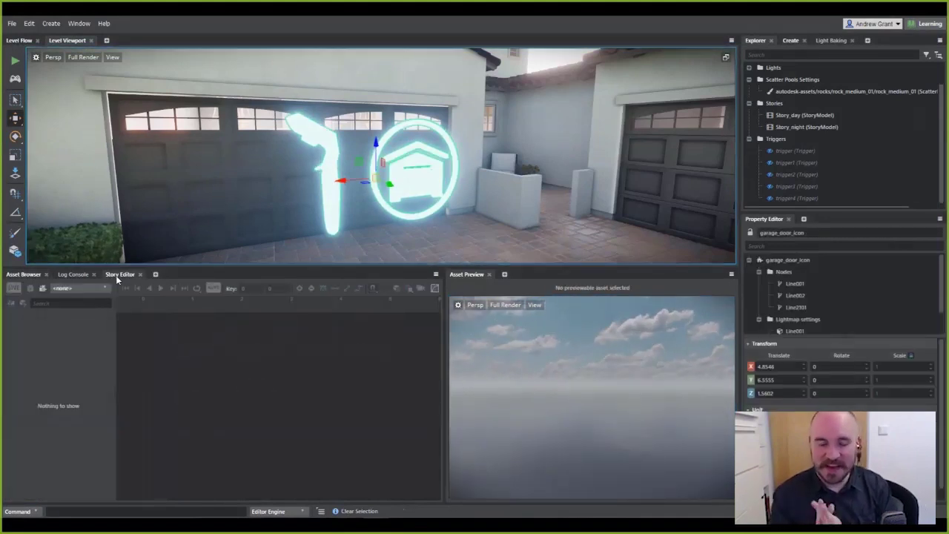
pyautogui.click(42, 288)
pyautogui.write('TRIGGER_GARAGE_DOOR')
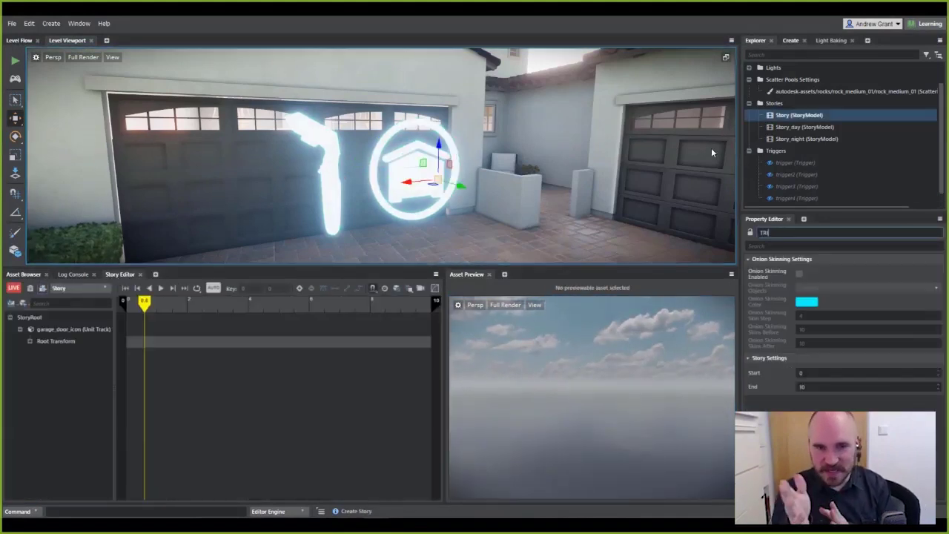
pyautogui.press('Return')
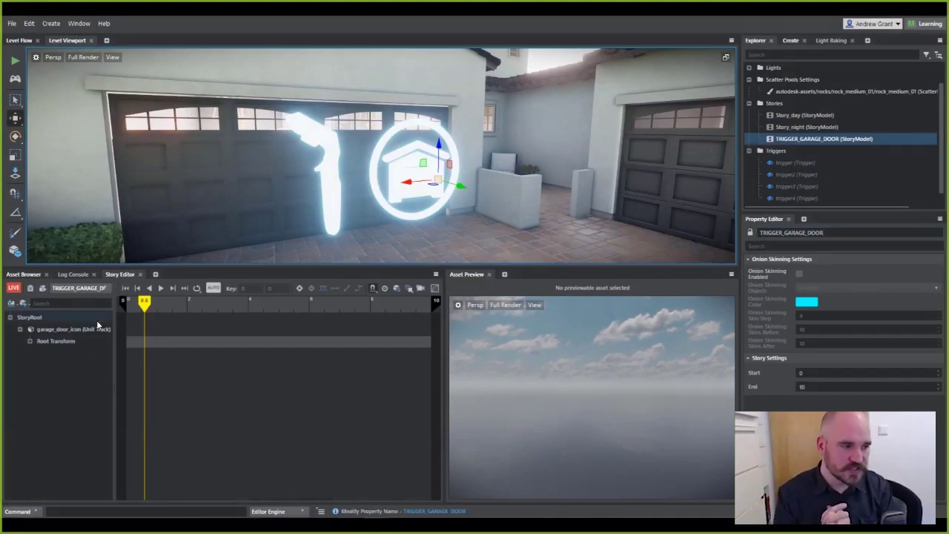
# Set keys on the icon's x, y and z scale tracks at time 0 and about 0.5
pyautogui.click(30, 341)
pyautogui.click(65, 424)
pyautogui.keyDown('shift'); pyautogui.click(87, 448); pyautogui.keyUp('shift')
pyautogui.moveTo(144, 302); pyautogui.dragTo(132, 315)
pyautogui.click(311, 289)
pyautogui.click(156, 309)
pyautogui.click(300, 289)
# Set the starting scale keys of the garage door icon to 0 and scrub through the story
pyautogui.moveTo(133, 412); pyautogui.dragTo(118, 469)
pyautogui.doubleClick(277, 288)
pyautogui.write('0')
pyautogui.press('Return')
pyautogui.moveTo(140, 303); pyautogui.dragTo(128, 327)
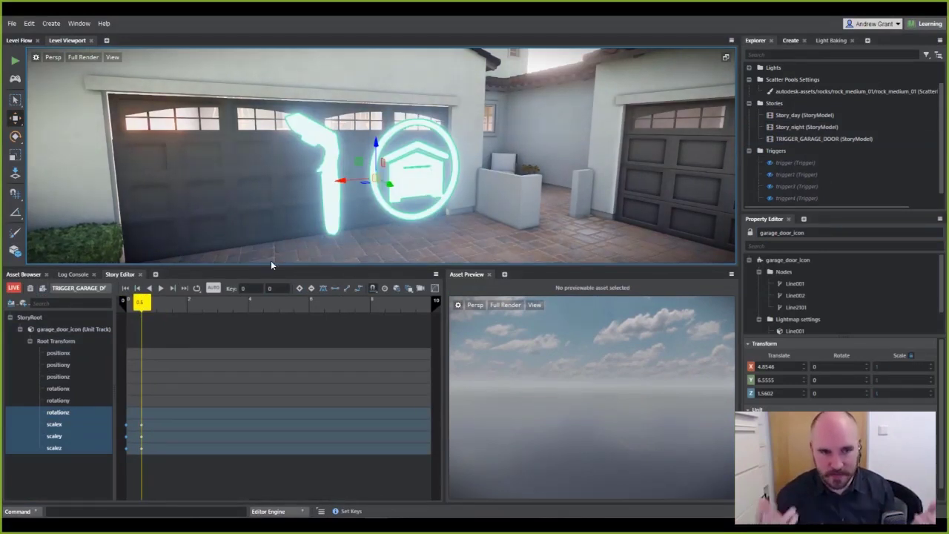
# Create a trigger volume in front of the garage door around the icon, about 2.21 × 1.85 × 1.32 in W/D/H
pyautogui.moveTo(270, 269); pyautogui.dragTo(286, 371)
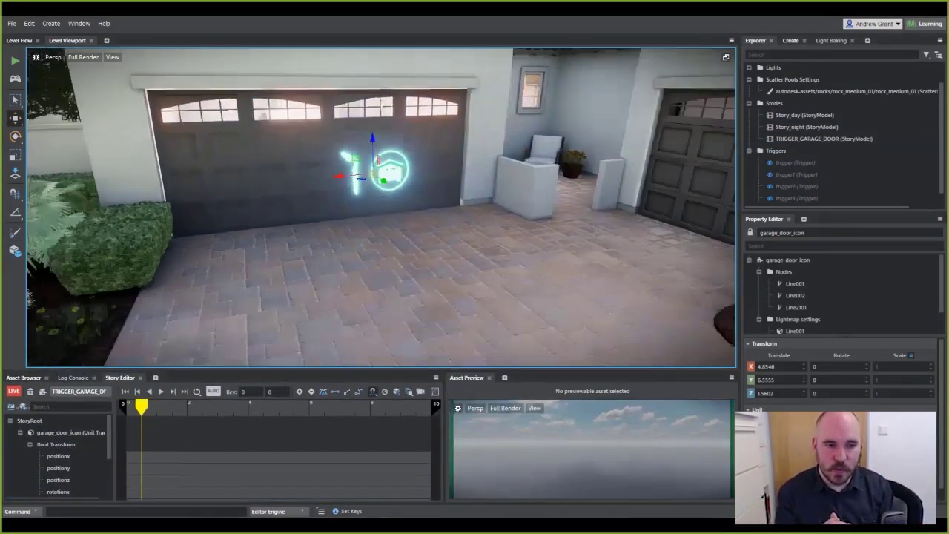
pyautogui.click(790, 40)
pyautogui.scroll(-1, 903, 169)
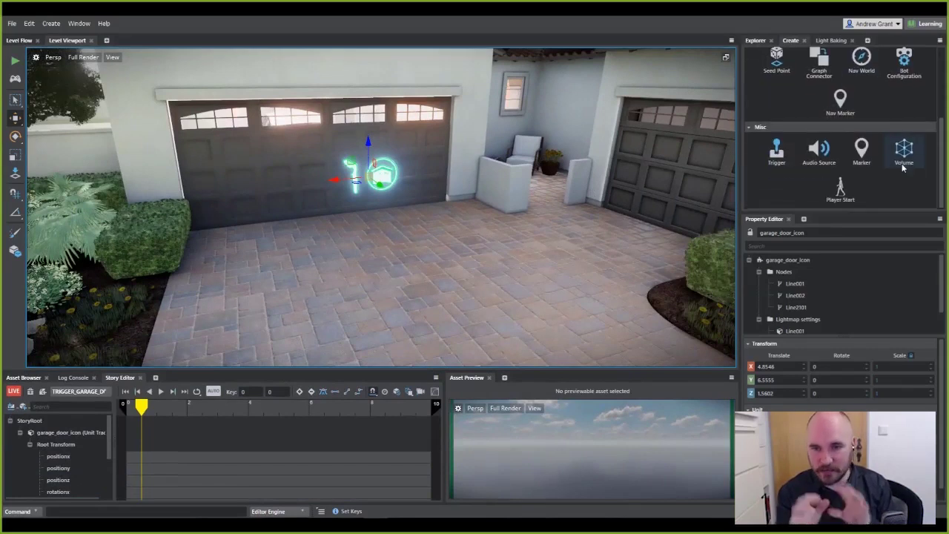
pyautogui.click(764, 165)
pyautogui.moveTo(212, 238); pyautogui.dragTo(646, 317)
pyautogui.click(529, 75)
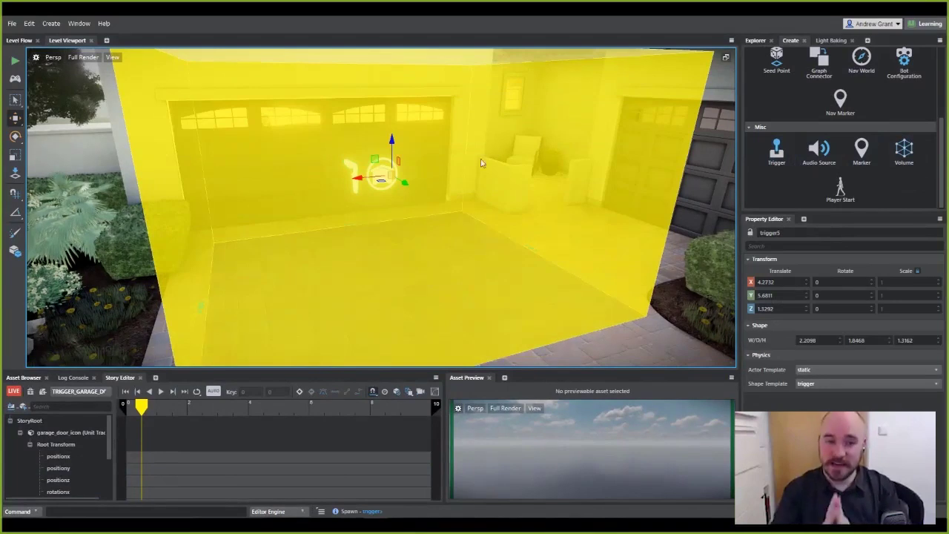
# Add a Trigger node for trigger5 and a Level Story node with TRIGGER_GARAGE_DOOR as its story in the level flow
pyautogui.click(19, 40)
pyautogui.rightClick(171, 157)
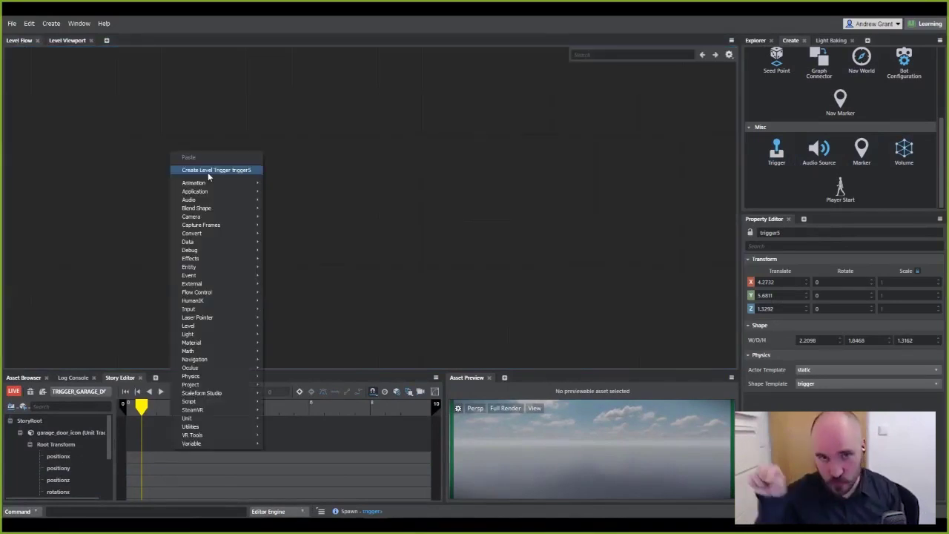
pyautogui.click(208, 172)
pyautogui.press('Return')
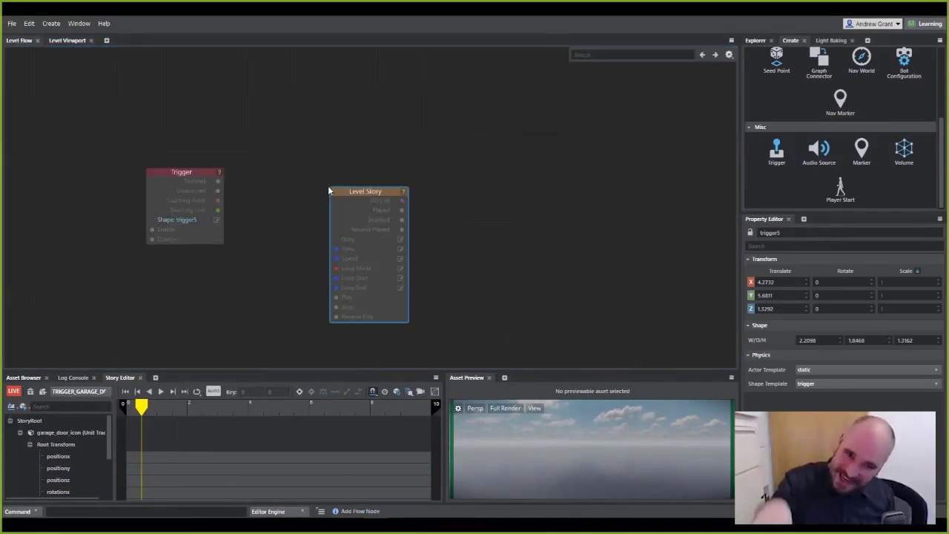
pyautogui.click(401, 239)
pyautogui.click(481, 222)
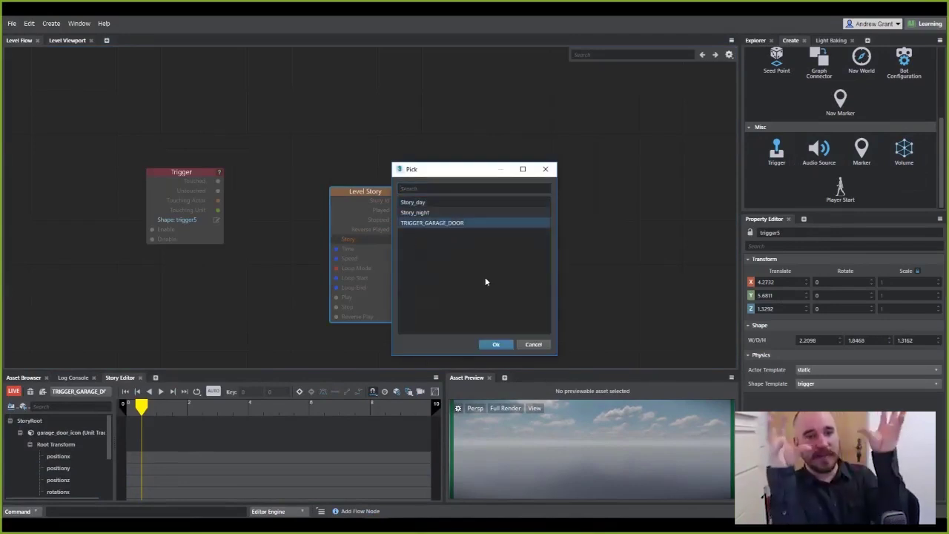
pyautogui.click(499, 344)
# Connect the trigger's Touched output to the story's Play input and Untouched to Reverse Play, and tidy the nodes
pyautogui.moveTo(313, 263); pyautogui.dragTo(309, 237, button='middle')
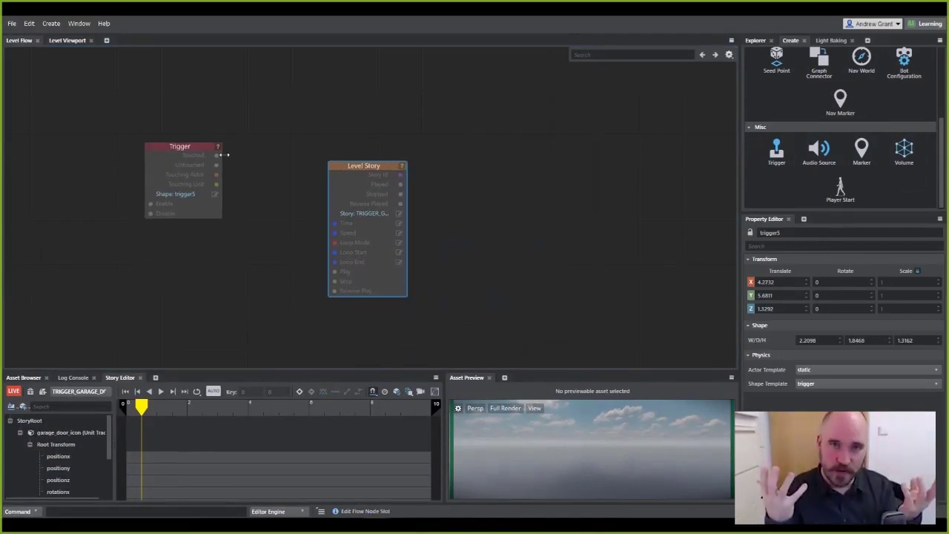
pyautogui.moveTo(324, 279); pyautogui.dragTo(334, 271)
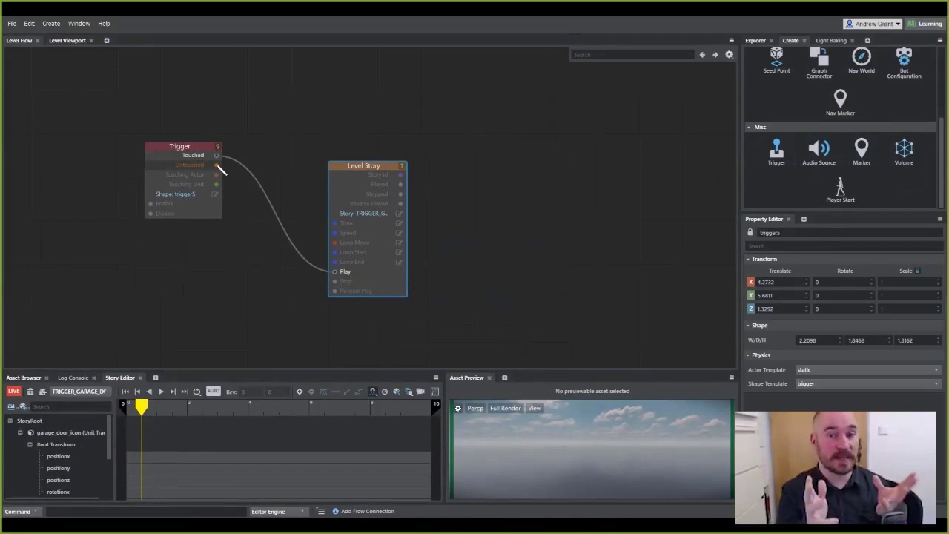
pyautogui.moveTo(269, 267); pyautogui.dragTo(341, 296)
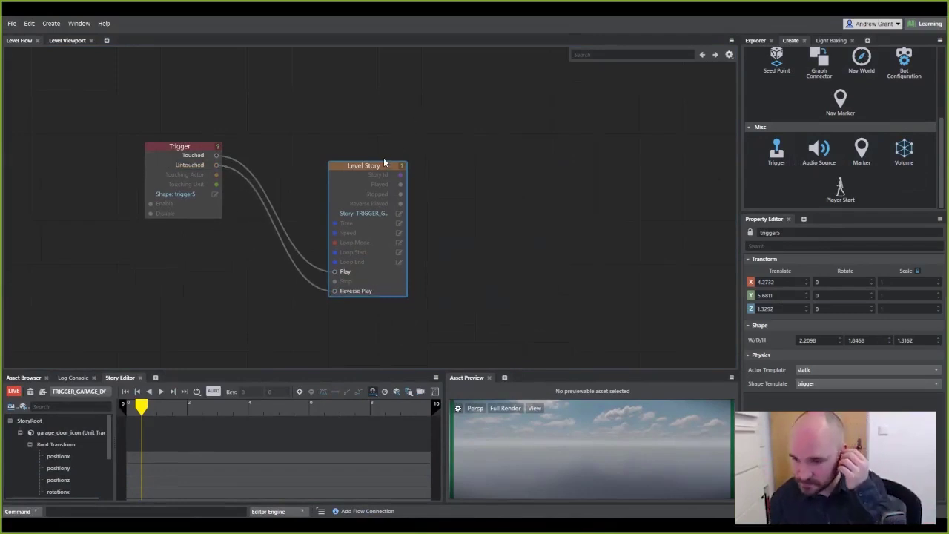
pyautogui.moveTo(384, 162); pyautogui.dragTo(404, 144)
pyautogui.moveTo(259, 284); pyautogui.dragTo(277, 286, button='middle')
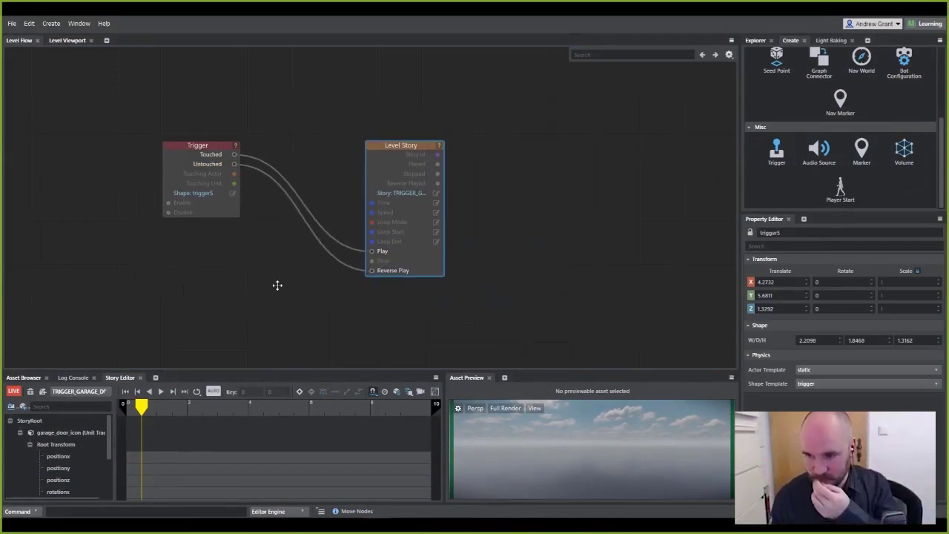
# Open the garage door icon in the Unit Editor and add an HMD Pose node to its unit flow
pyautogui.click(66, 41)
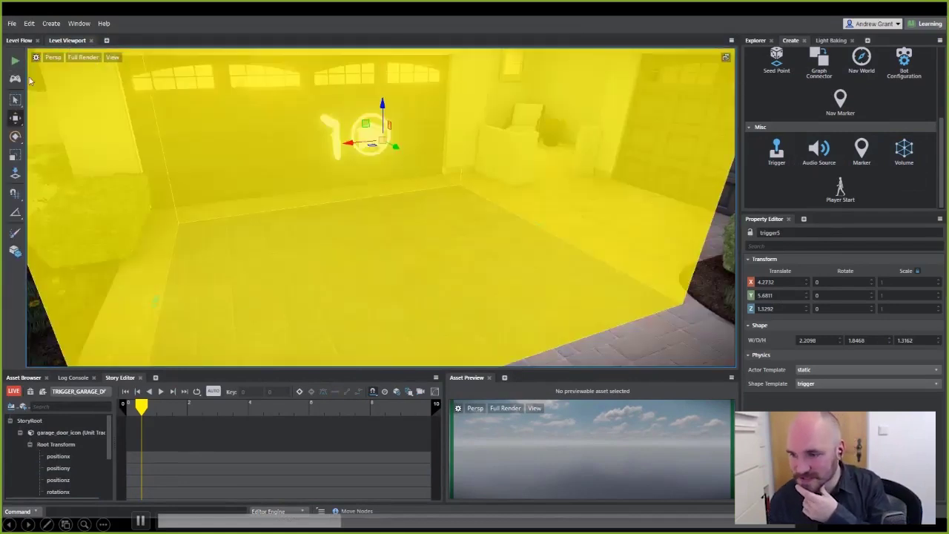
pyautogui.click(379, 181)
pyautogui.rightClick(376, 181)
pyautogui.click(414, 191)
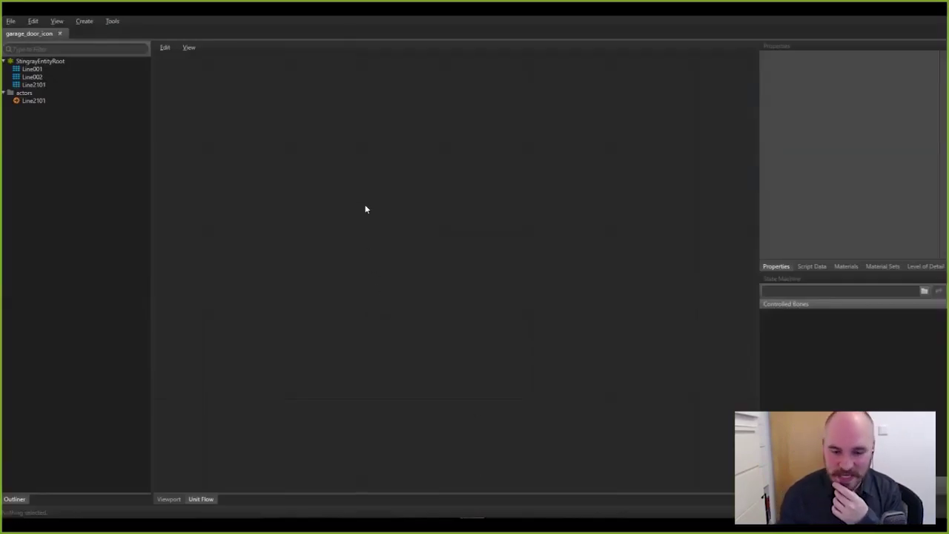
pyautogui.rightClick(365, 209)
pyautogui.moveTo(416, 502)
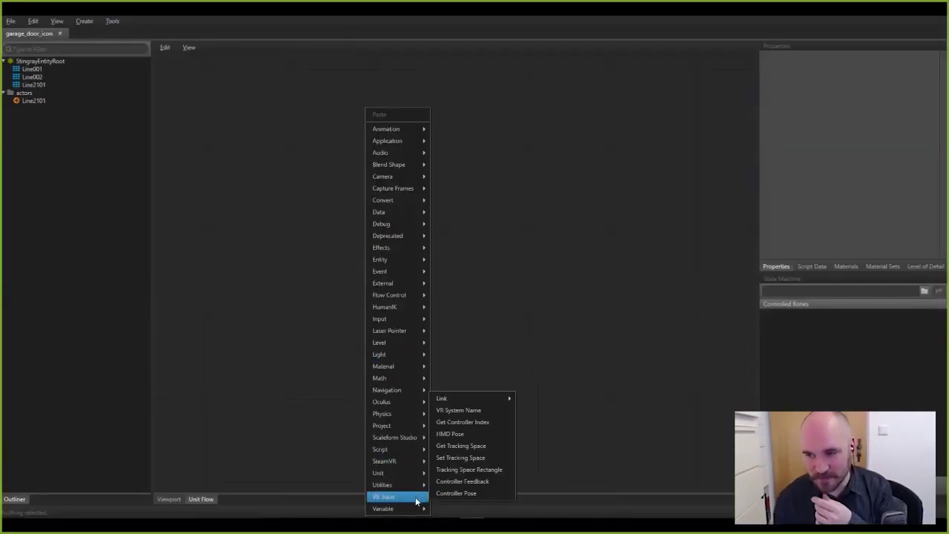
pyautogui.click(451, 434)
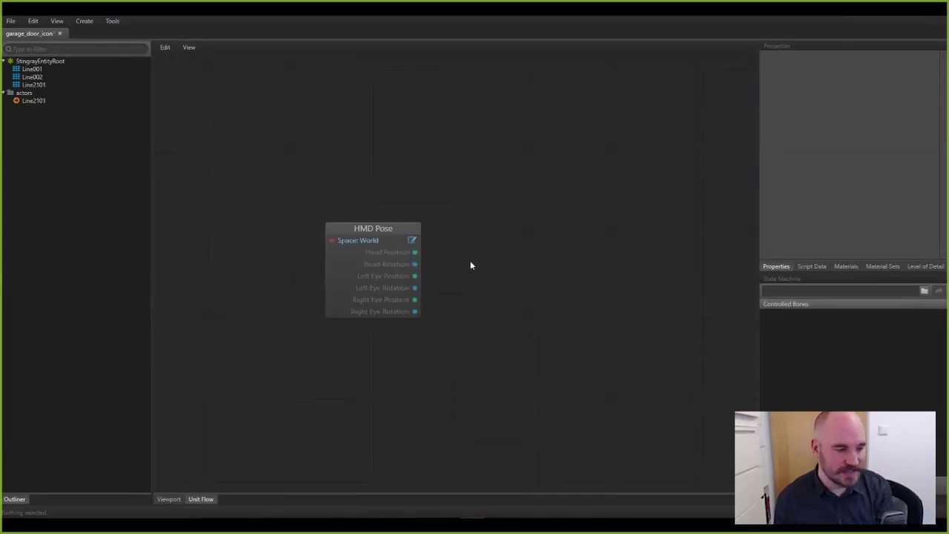
# Add a Set Unit Local Rotation node with Unit set to (me) and feed its Rotation from the HMD's Head Rotation
pyautogui.rightClick(470, 230)
pyautogui.moveTo(505, 474)
pyautogui.click(586, 123)
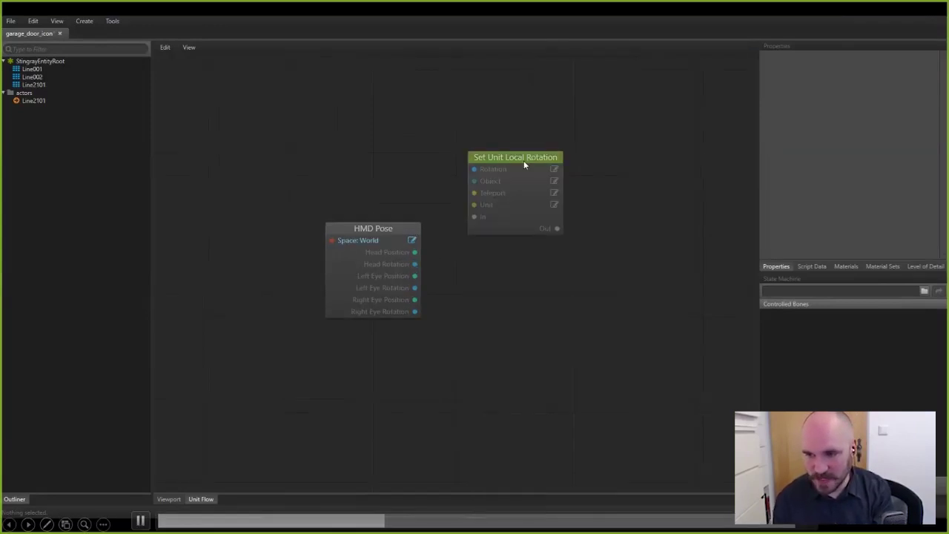
pyautogui.click(554, 205)
pyautogui.click(568, 210)
pyautogui.moveTo(530, 163); pyautogui.dragTo(553, 234)
pyautogui.moveTo(415, 264); pyautogui.dragTo(497, 240)
# Add a Level Update event node and connect its output to the In of the Set Unit Local Rotation node
pyautogui.rightClick(420, 343)
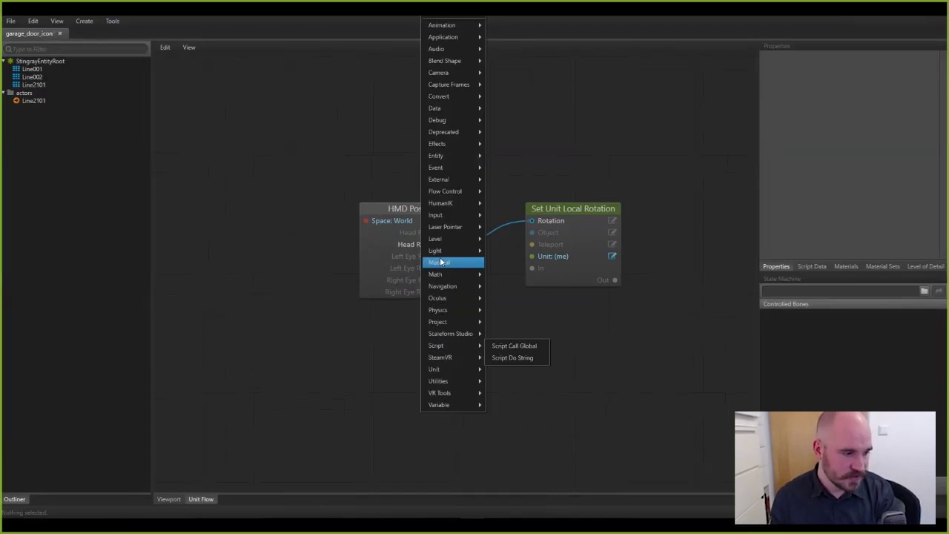
pyautogui.moveTo(482, 242)
pyautogui.moveTo(475, 173)
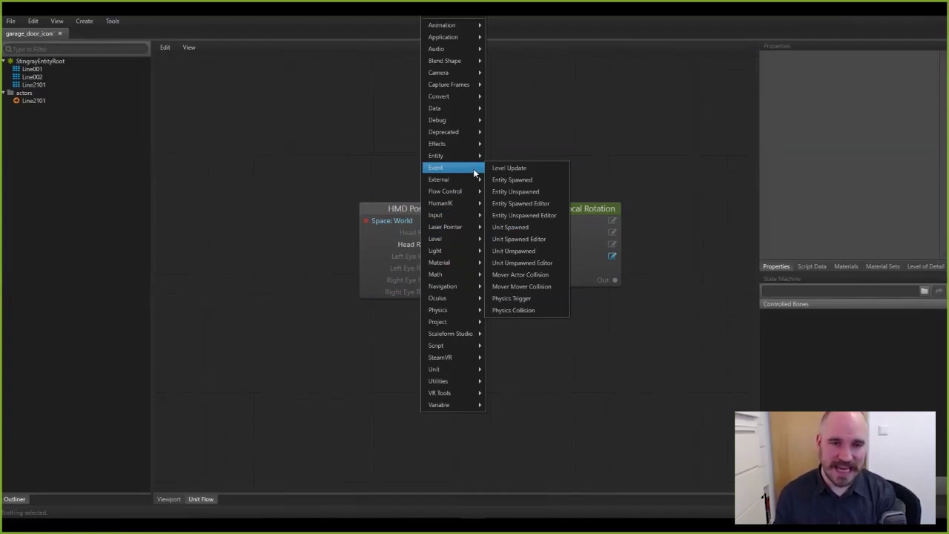
pyautogui.click(497, 169)
pyautogui.moveTo(479, 322); pyautogui.dragTo(534, 268)
pyautogui.click(12, 21)
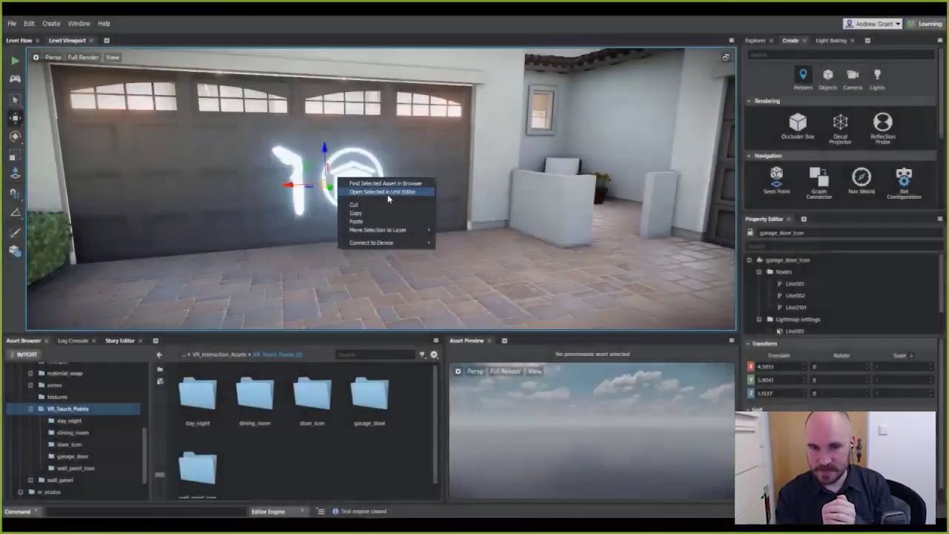
# Open the garage door icon in the Unit Editor and create a physics actor for mesh Line2101 with box shape type
pyautogui.click(387, 194)
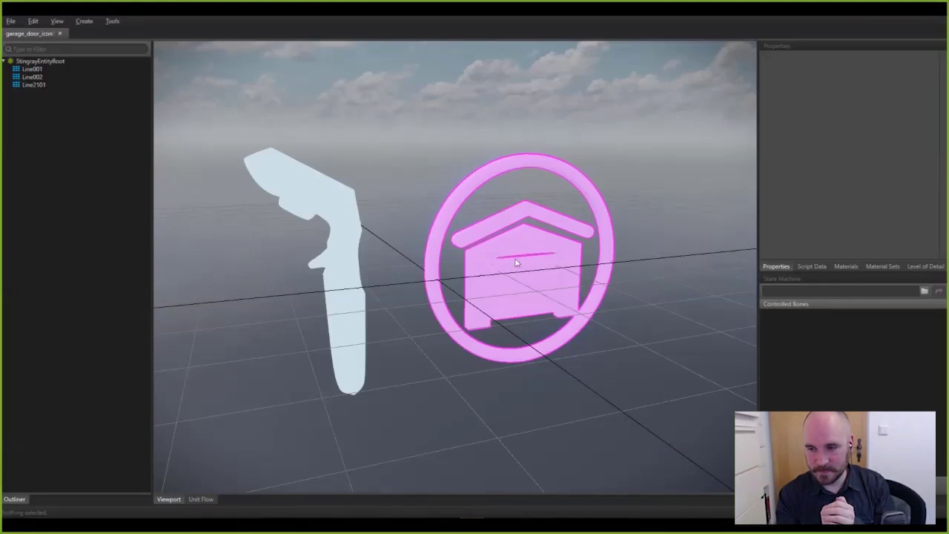
pyautogui.rightClick(39, 84)
pyautogui.click(61, 92)
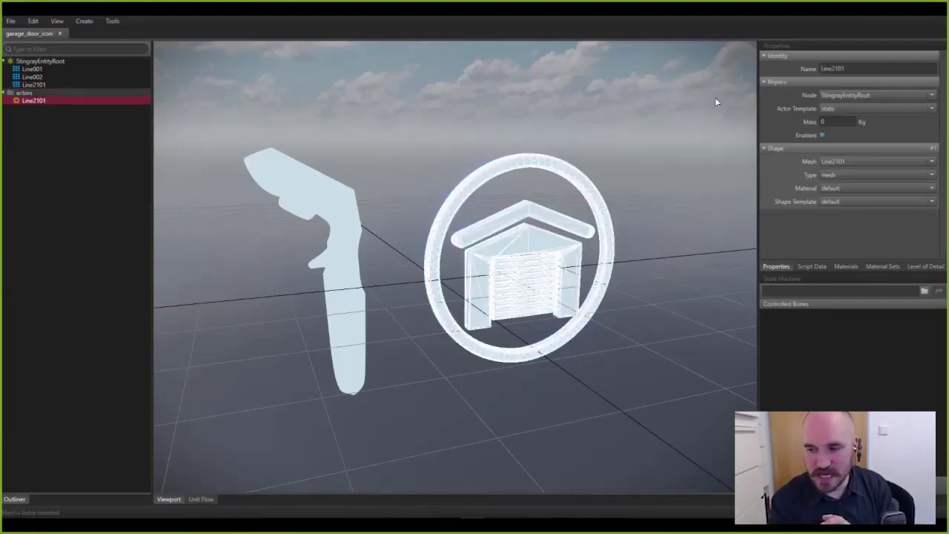
pyautogui.click(843, 175)
pyautogui.click(835, 188)
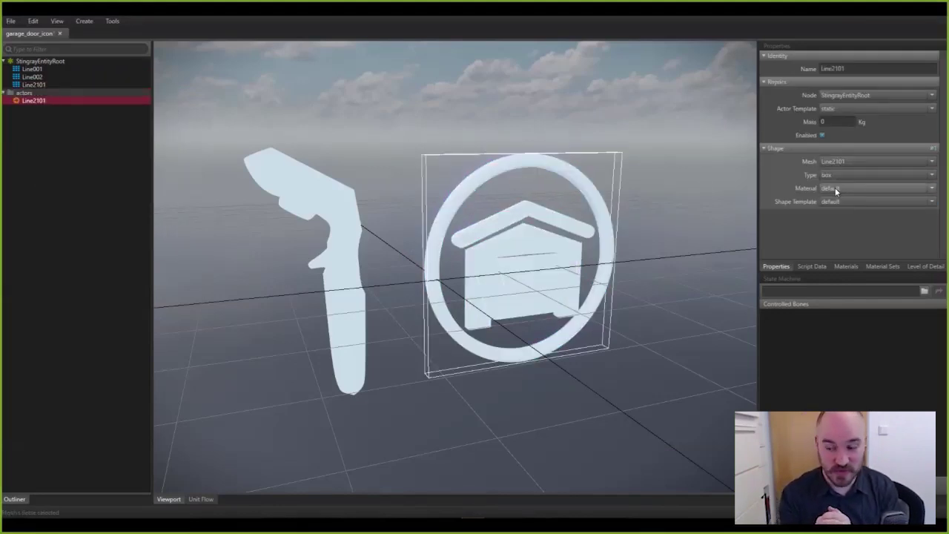
# Add an External In Event node and an External Out Event node side by side in the icon's unit flow
pyautogui.click(204, 499)
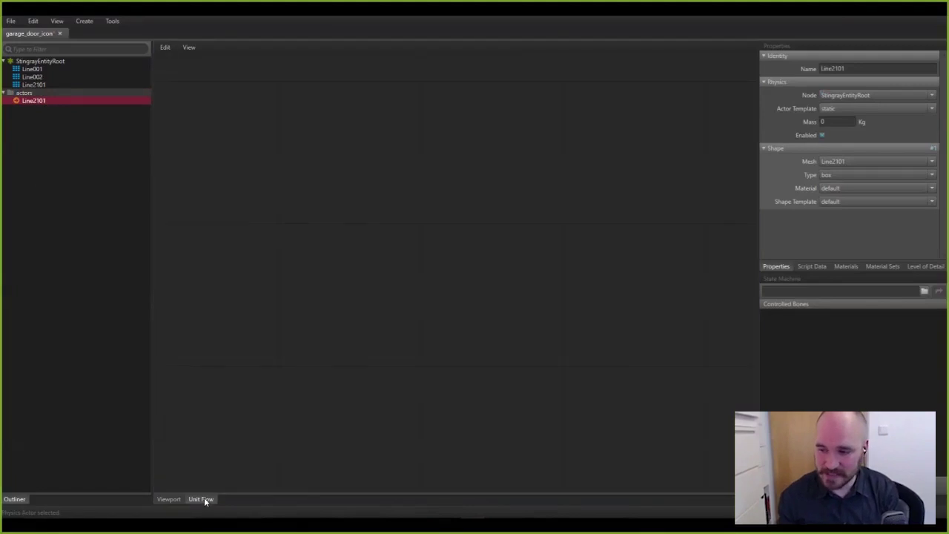
pyautogui.rightClick(385, 236)
pyautogui.moveTo(419, 283)
pyautogui.click(457, 285)
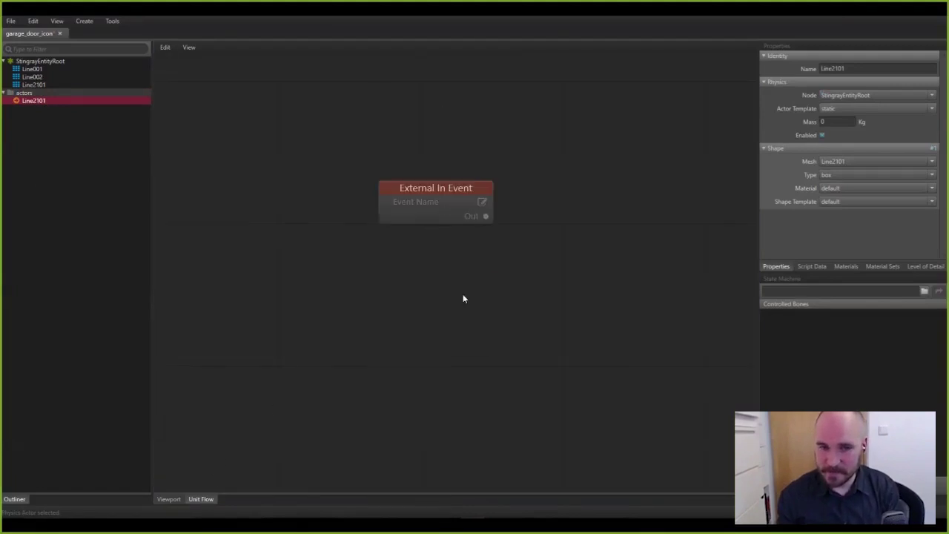
pyautogui.rightClick(531, 141)
pyautogui.moveTo(578, 282)
pyautogui.click(630, 307)
pyautogui.moveTo(563, 158); pyautogui.dragTo(576, 200)
# Name the in event click and the out event click_out, and connect the two nodes
pyautogui.click(482, 202)
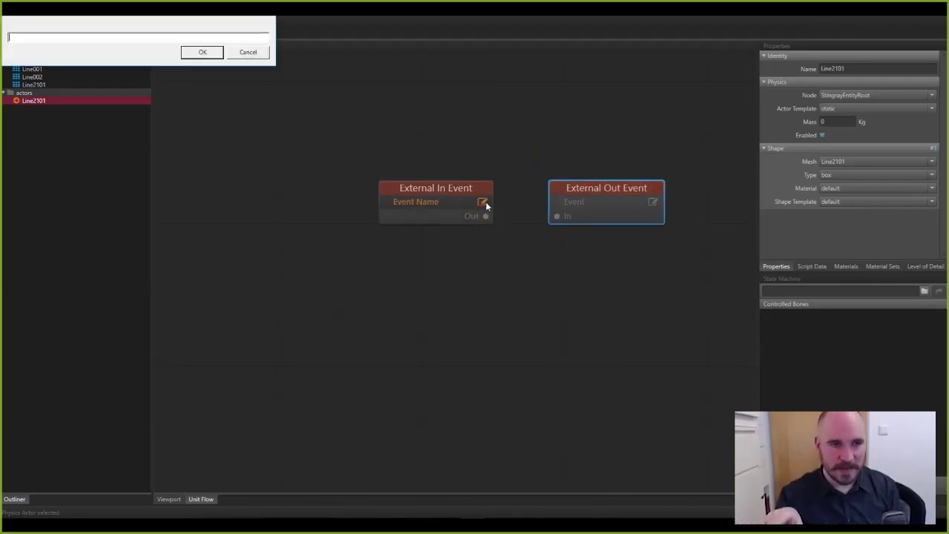
pyautogui.click(194, 53)
pyautogui.click(655, 202)
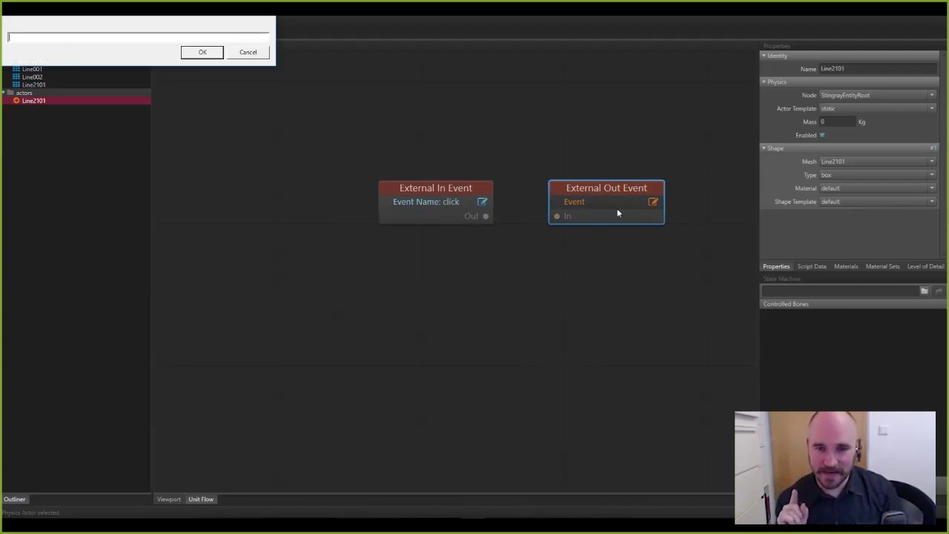
pyautogui.write('click_out')
pyautogui.press('Return')
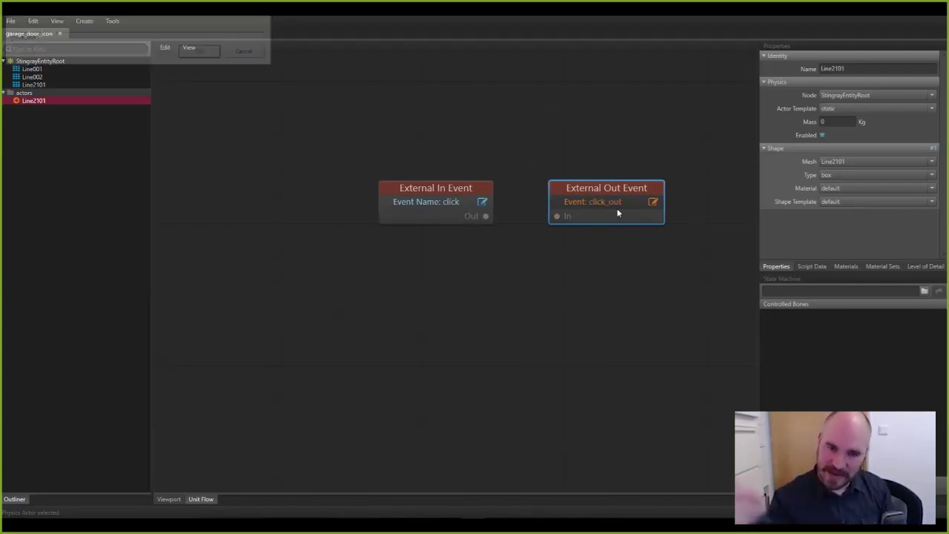
pyautogui.moveTo(487, 217); pyautogui.dragTo(565, 223)
pyautogui.click(589, 192)
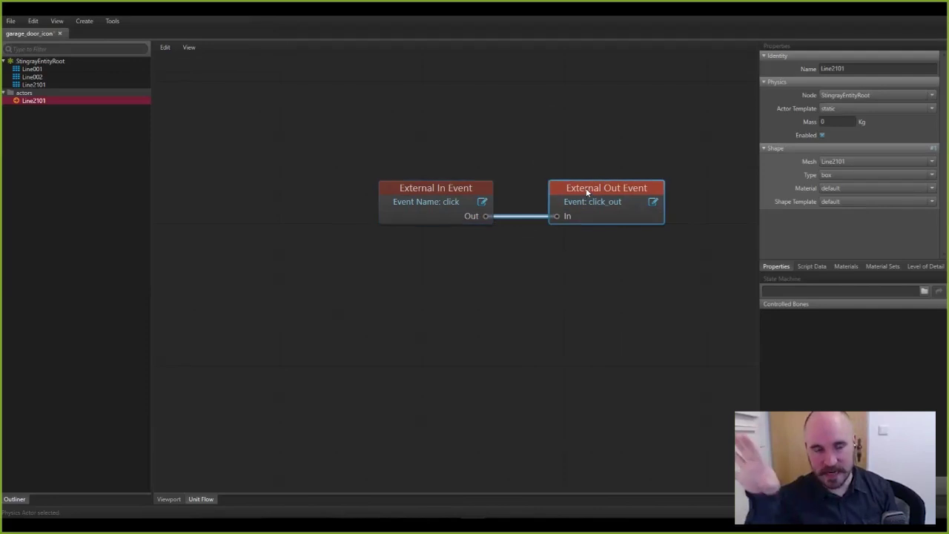
# Add a Set Unit Highlight node and place it below the click event nodes
pyautogui.moveTo(502, 303); pyautogui.dragTo(472, 298, button='middle')
pyautogui.rightClick(409, 265)
pyautogui.moveTo(452, 373)
pyautogui.click(504, 429)
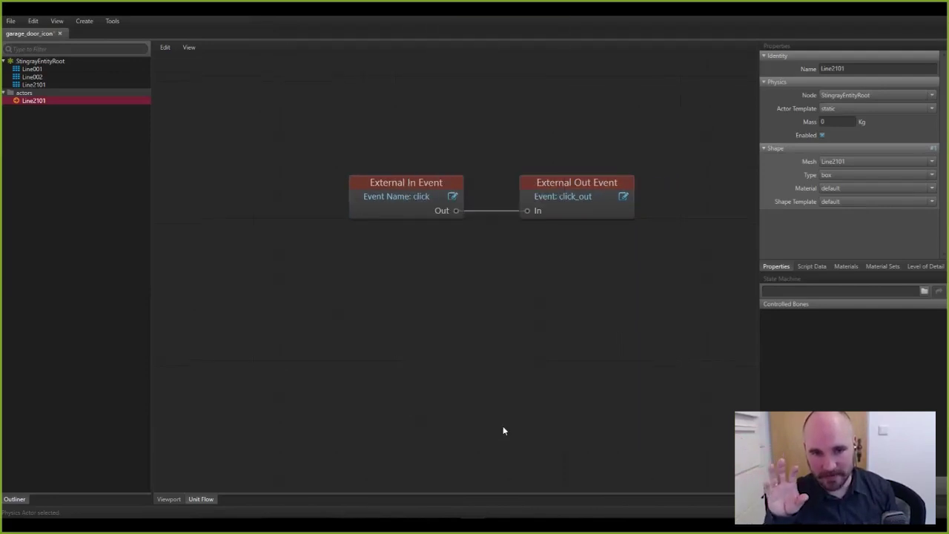
pyautogui.moveTo(462, 152); pyautogui.dragTo(506, 239)
# Set the Set Unit Highlight node's Color to 255 255 0 and Enable to True
pyautogui.click(524, 283)
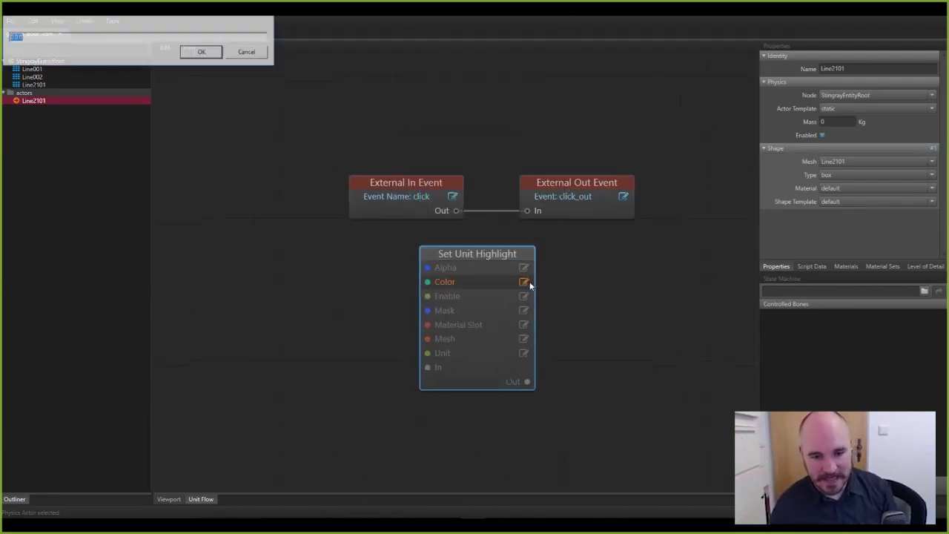
pyautogui.write('255 255 ')
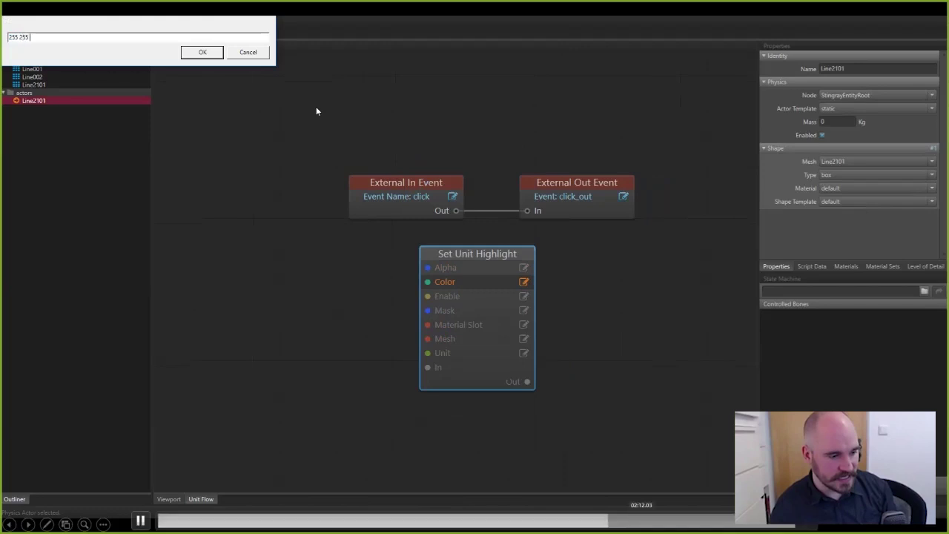
pyautogui.write('0')
pyautogui.press('Return')
pyautogui.click(524, 296)
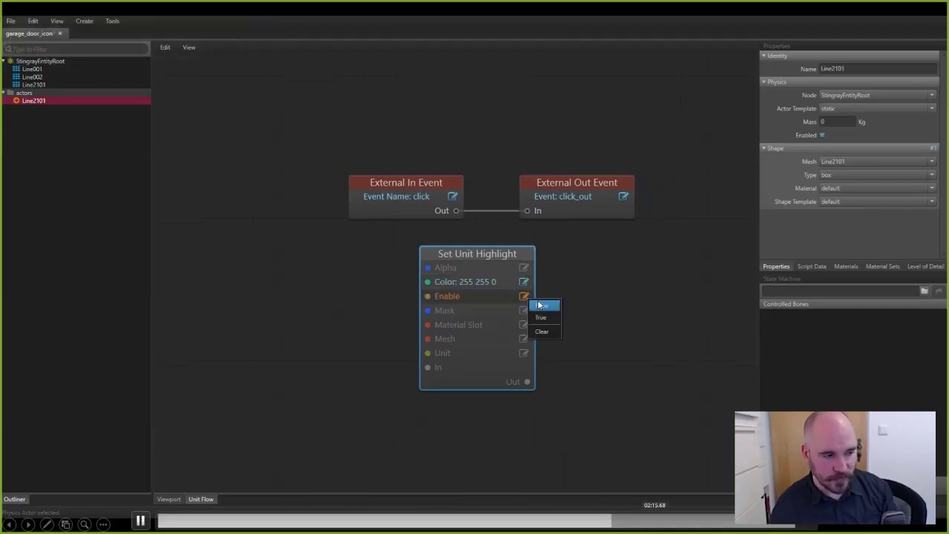
pyautogui.click(543, 315)
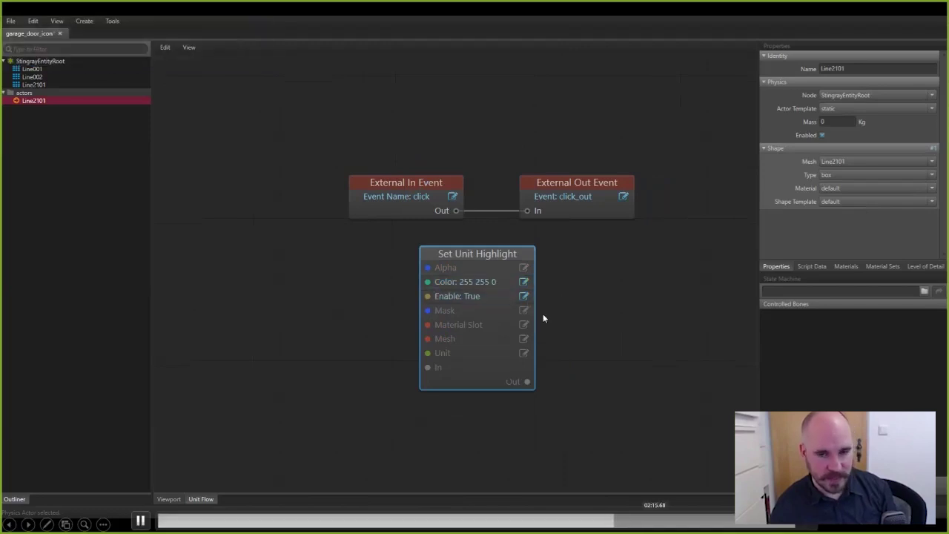
# Add another External In Event named hover and connect it to the Set Unit Highlight node's In
pyautogui.rightClick(304, 281)
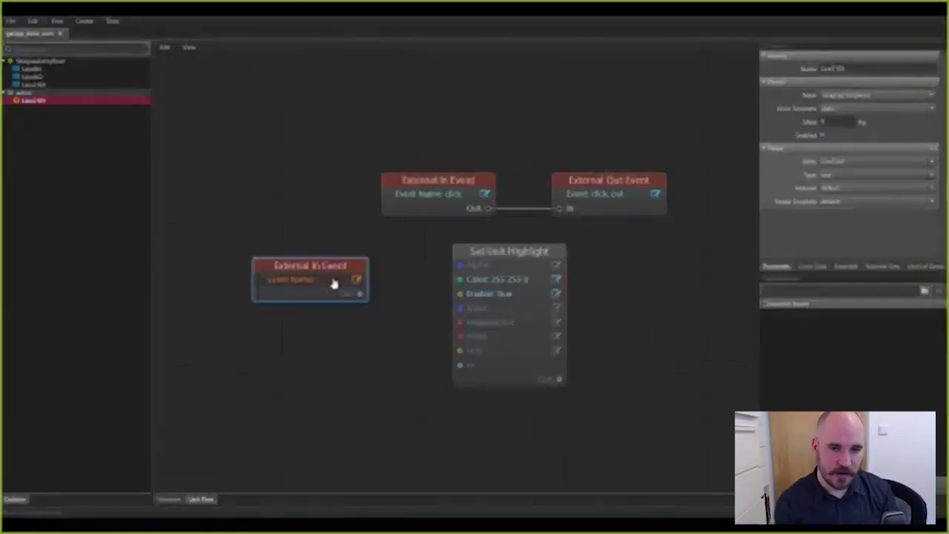
pyautogui.click(356, 279)
pyautogui.write('hover')
pyautogui.press('Return')
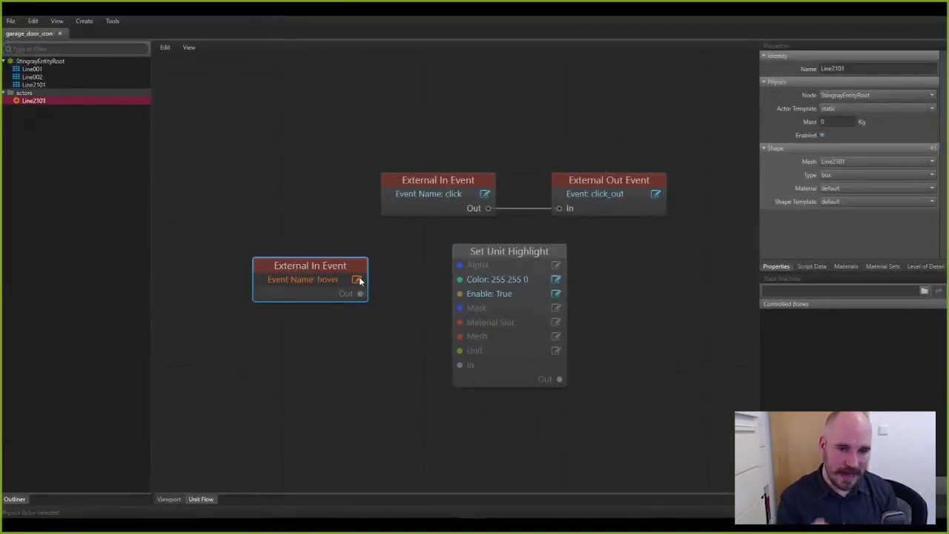
pyautogui.moveTo(360, 293); pyautogui.dragTo(465, 371)
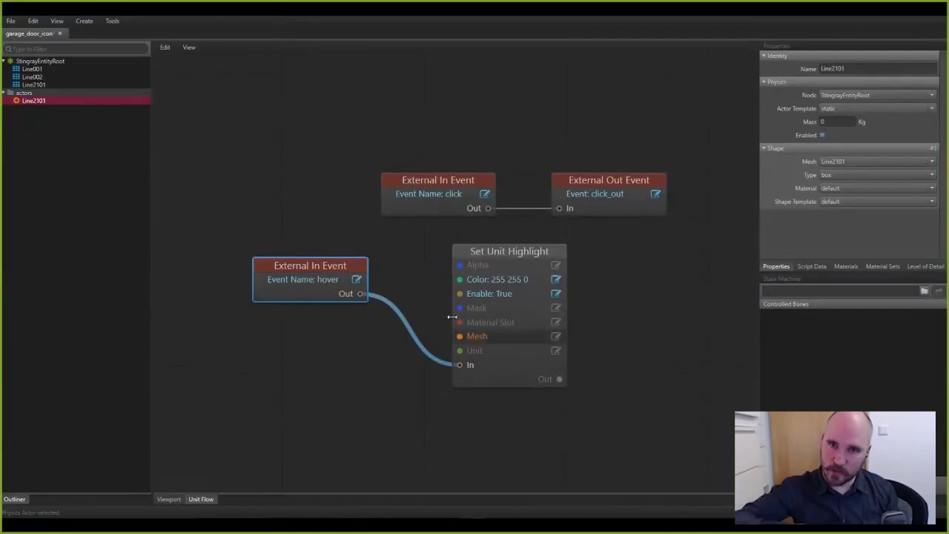
# Duplicate the hover event and highlight nodes below the originals and set the copied highlight's Enable to False
pyautogui.moveTo(335, 246); pyautogui.dragTo(507, 316)
pyautogui.hotkey('ctrl', 'c')
pyautogui.hotkey('ctrl', 'v')
pyautogui.moveTo(730, 278); pyautogui.dragTo(486, 407)
pyautogui.moveTo(574, 417); pyautogui.dragTo(563, 304, button='middle')
pyautogui.click(545, 336)
pyautogui.click(562, 356)
# Rename the duplicated in event as unhover and save the garage door icon unit
pyautogui.click(346, 324)
pyautogui.click(54, 37)
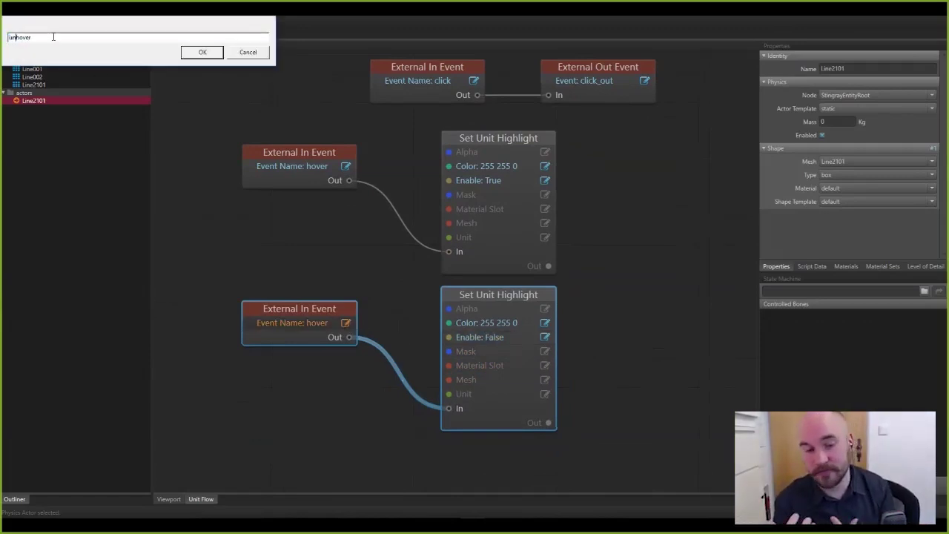
pyautogui.write('un')
pyautogui.press('Return')
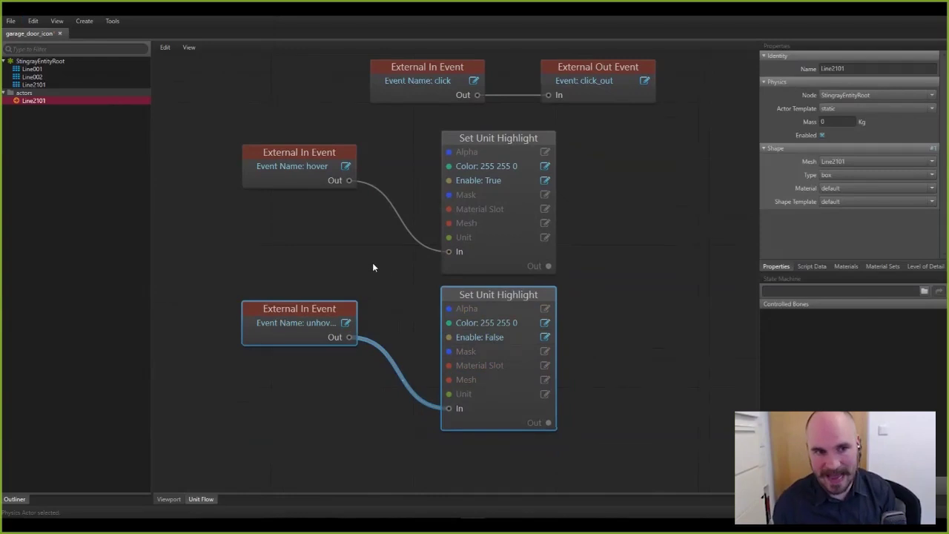
pyautogui.click(11, 22)
pyautogui.click(23, 56)
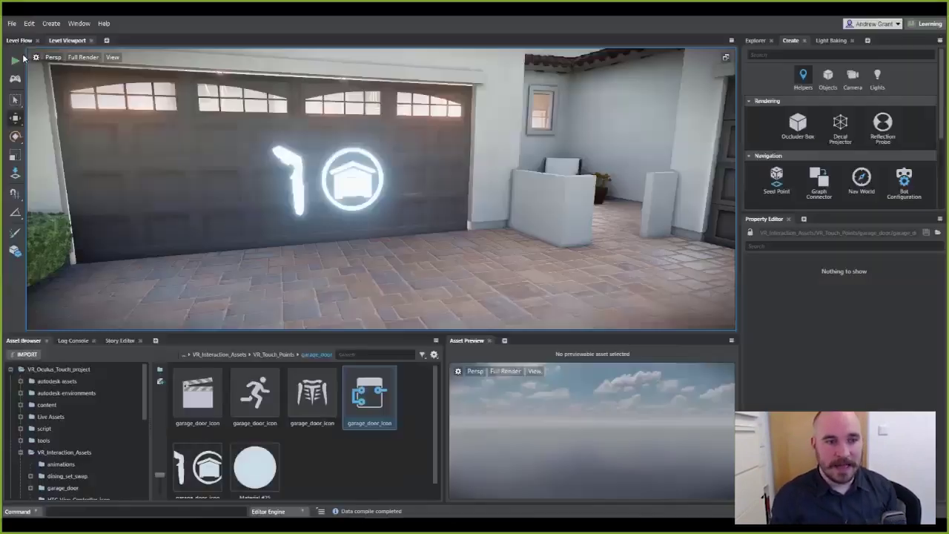